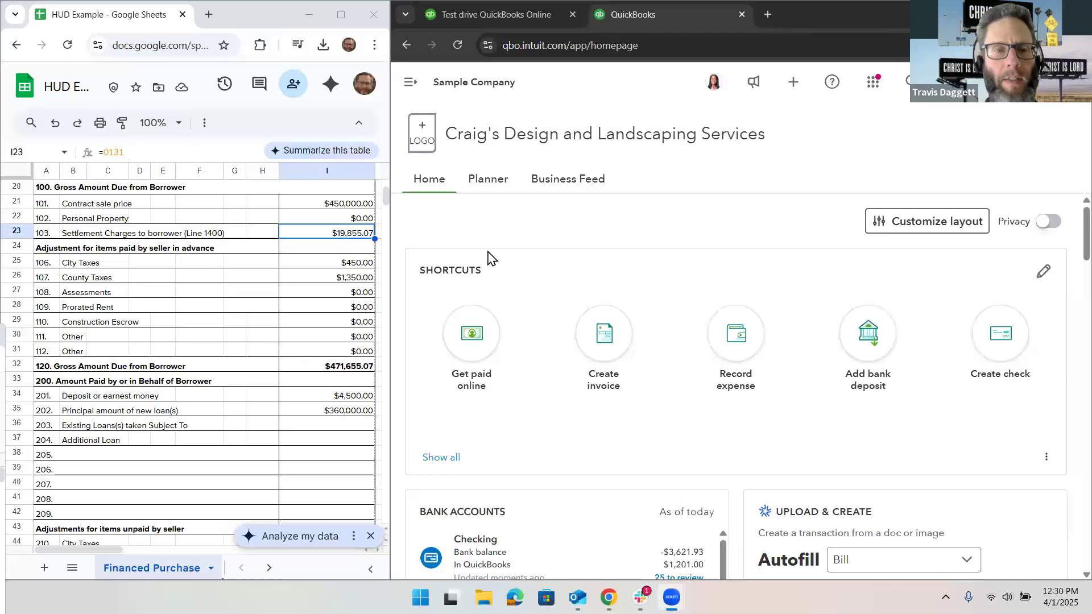
Step: Start a new journal entry
left_click(412, 95)
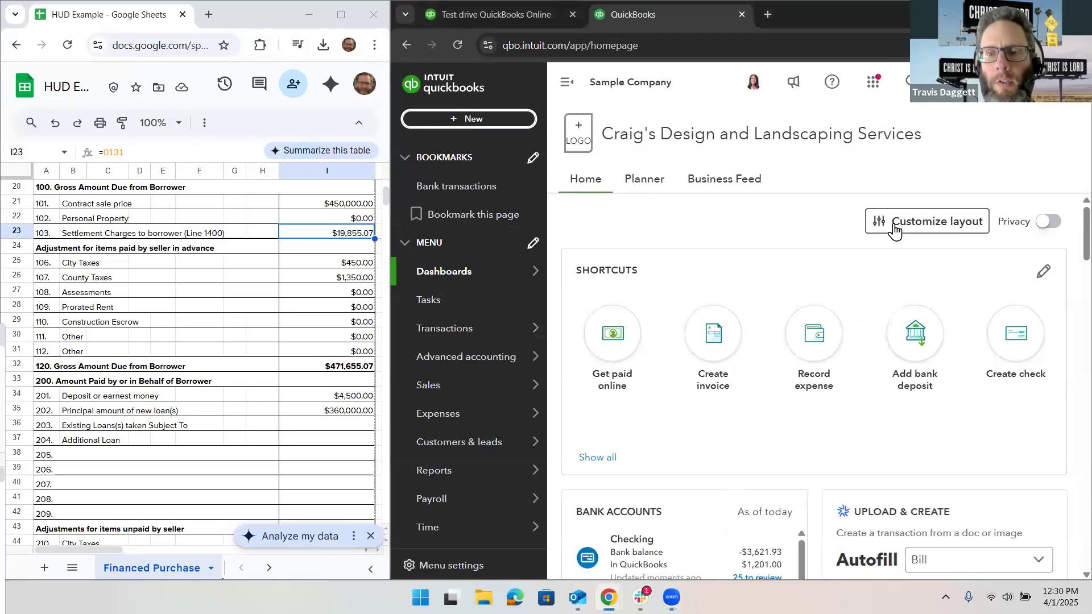
left_click(914, 274)
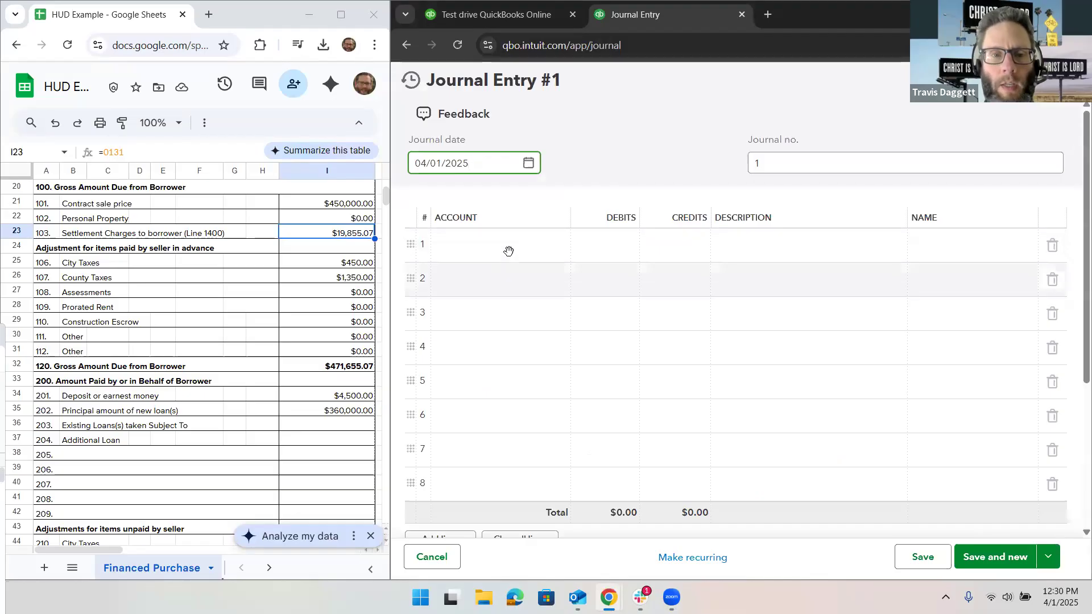
Step: On journal line 1, create a new account named Land with account type Fixed Assets and detail type Land
left_click(507, 252)
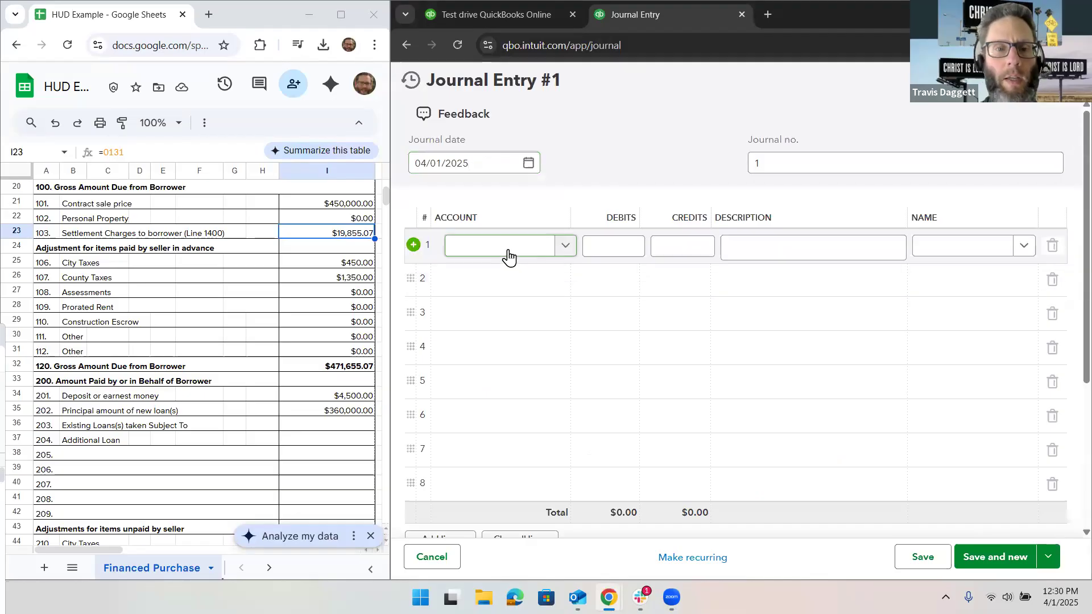
left_click(507, 257)
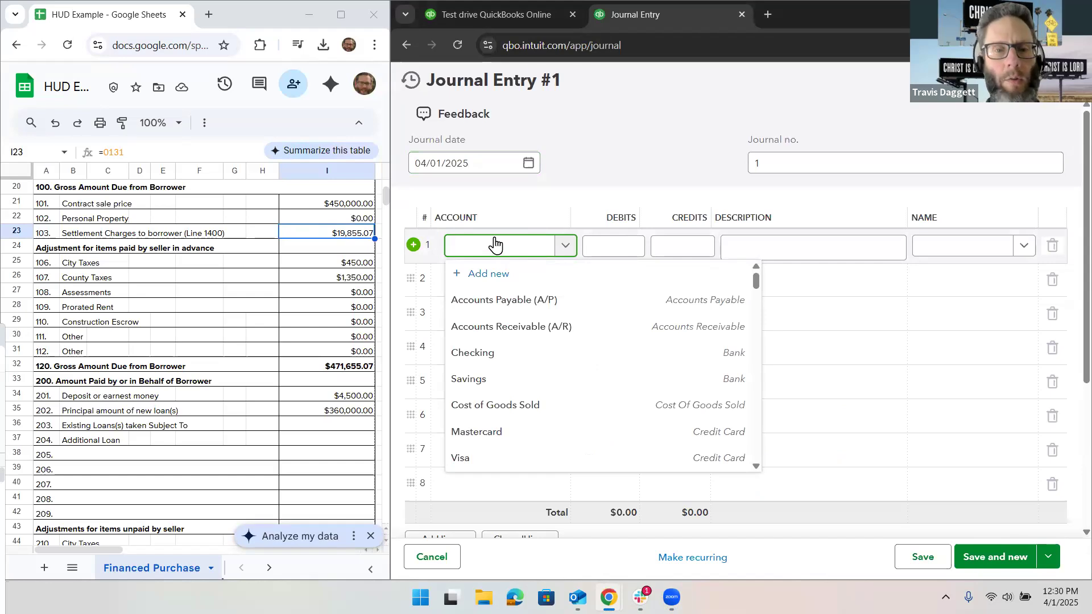
type("Land")
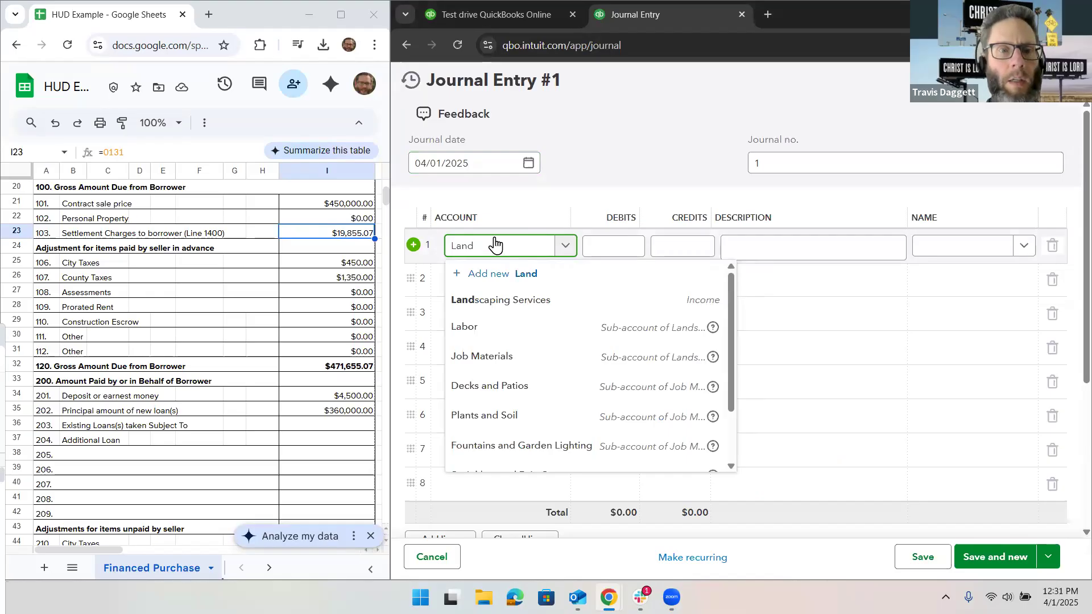
left_click(504, 269)
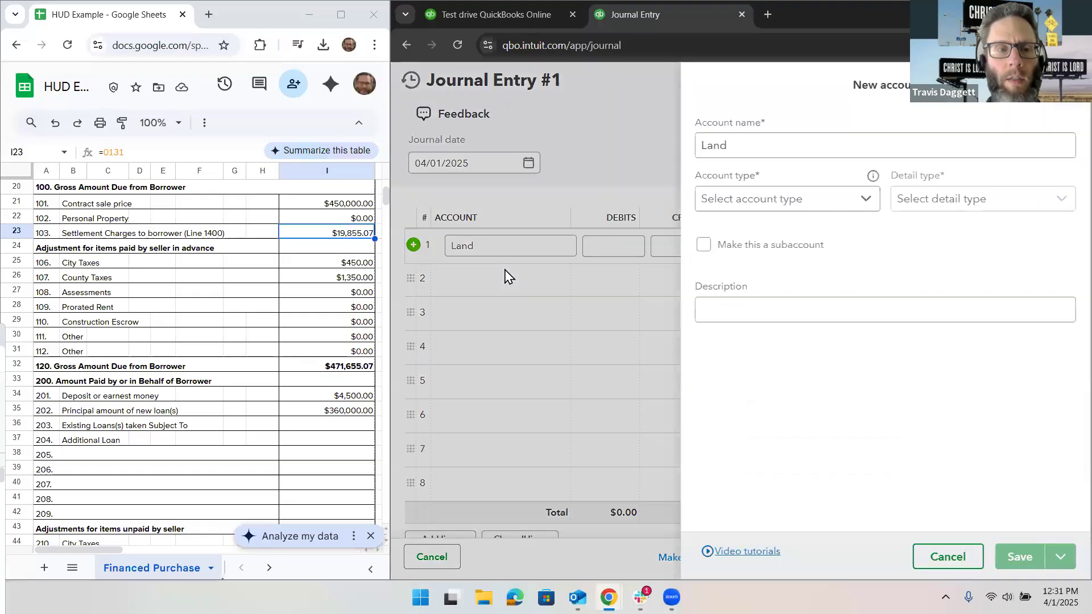
left_click(730, 145)
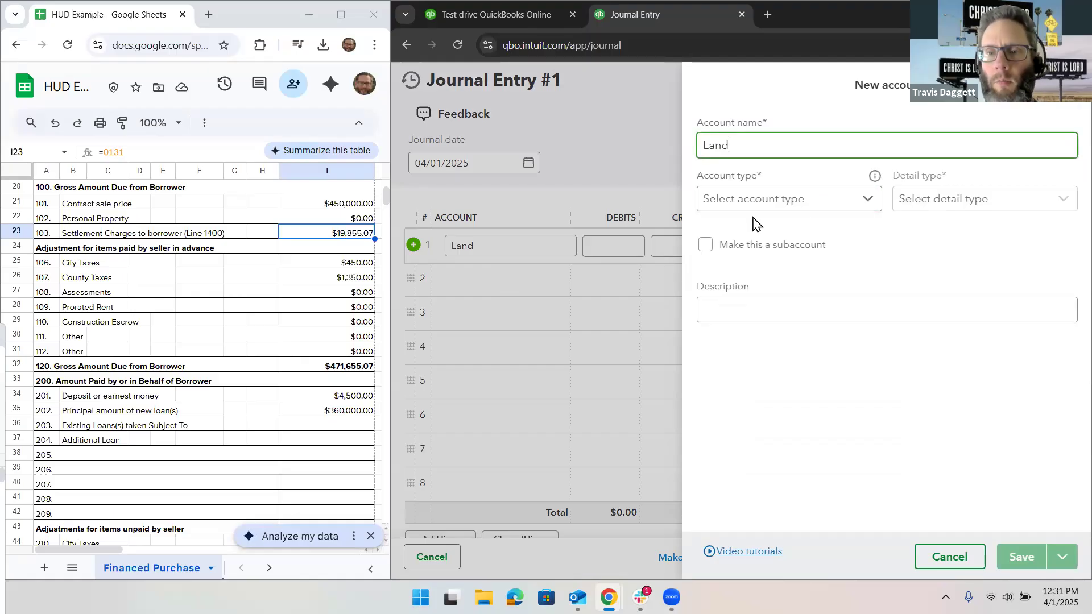
left_click(742, 200)
left_click(759, 313)
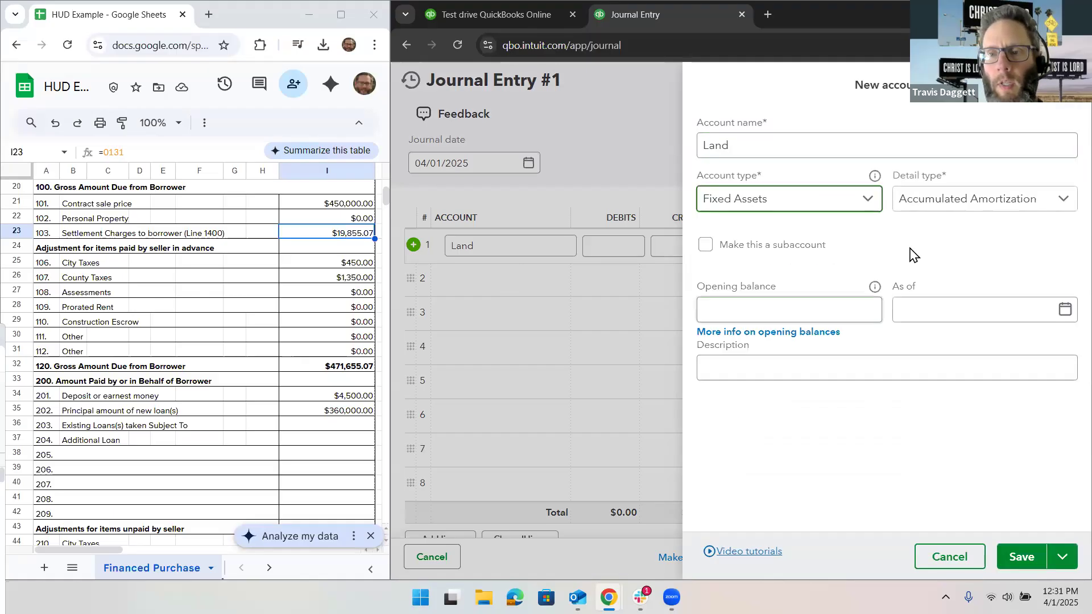
left_click(931, 208)
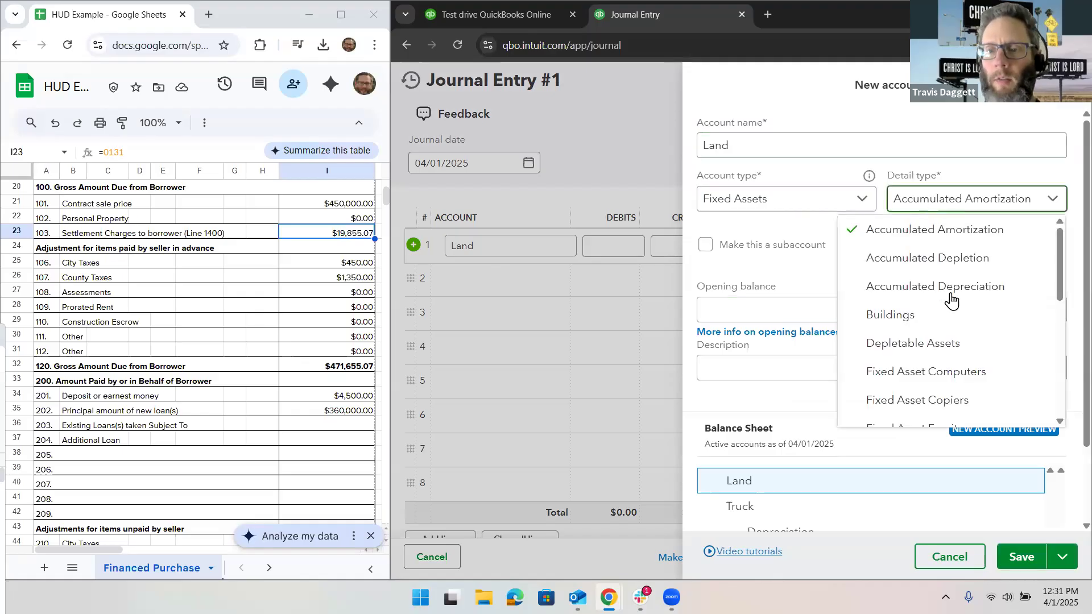
scroll(951, 301, "down", 8)
left_click(951, 298)
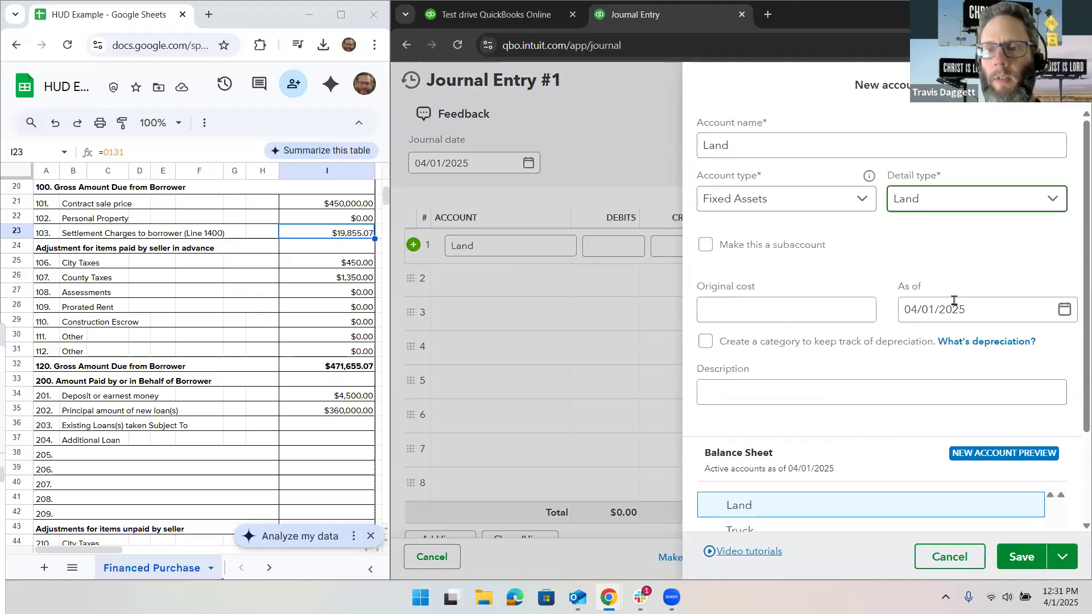
left_click(1019, 563)
Step: Enter a debit of 100,000 for the Land line
left_click(618, 249)
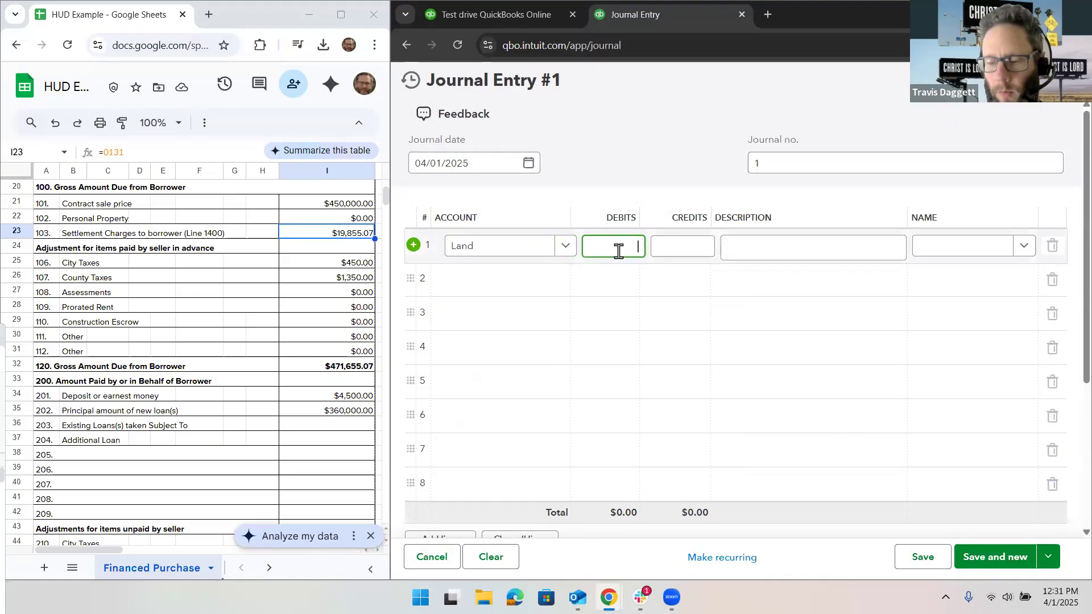
type("100000")
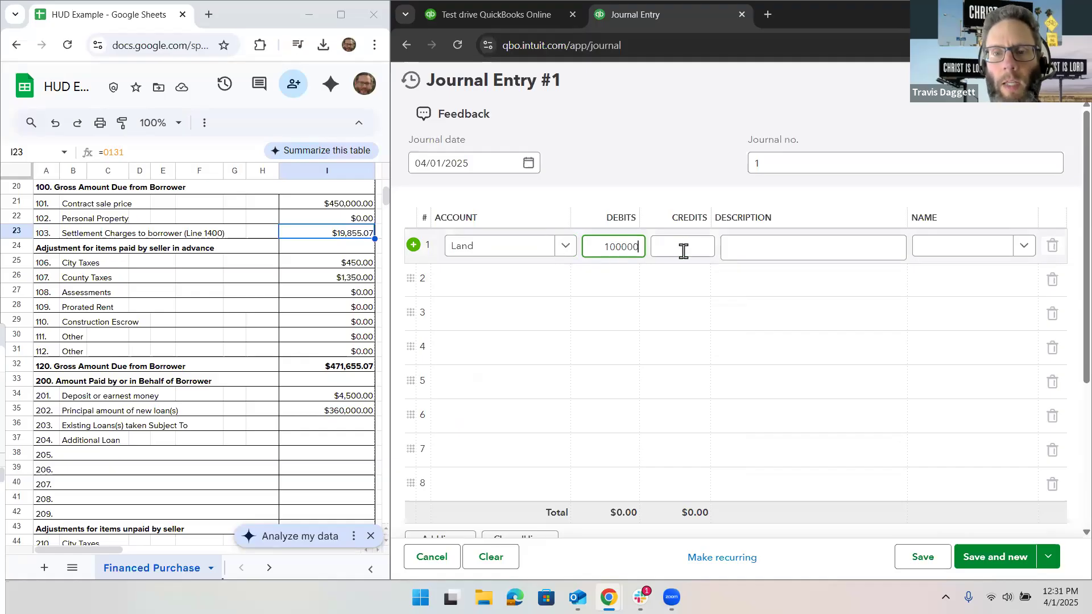
Step: On journal line 2, create a new account named Building with account type Fixed Assets and detail type Buildings
left_click(503, 290)
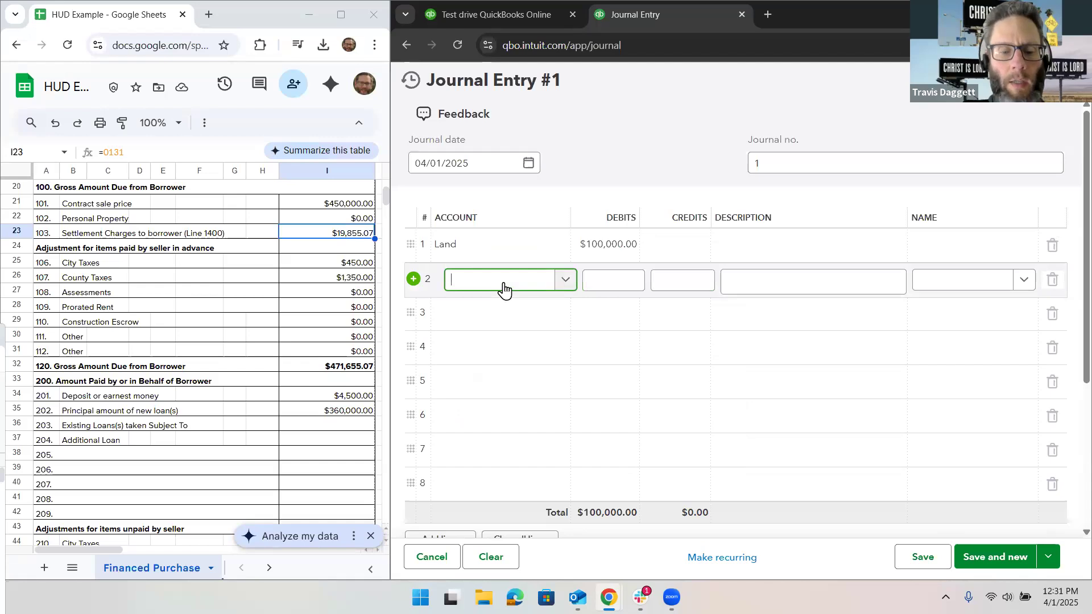
type("Building")
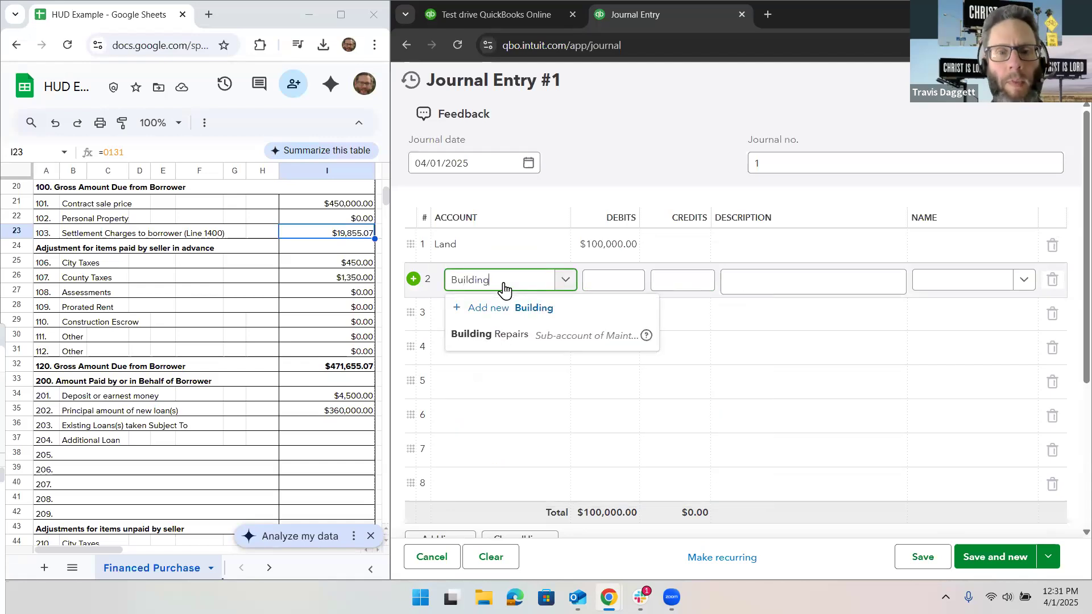
left_click(513, 307)
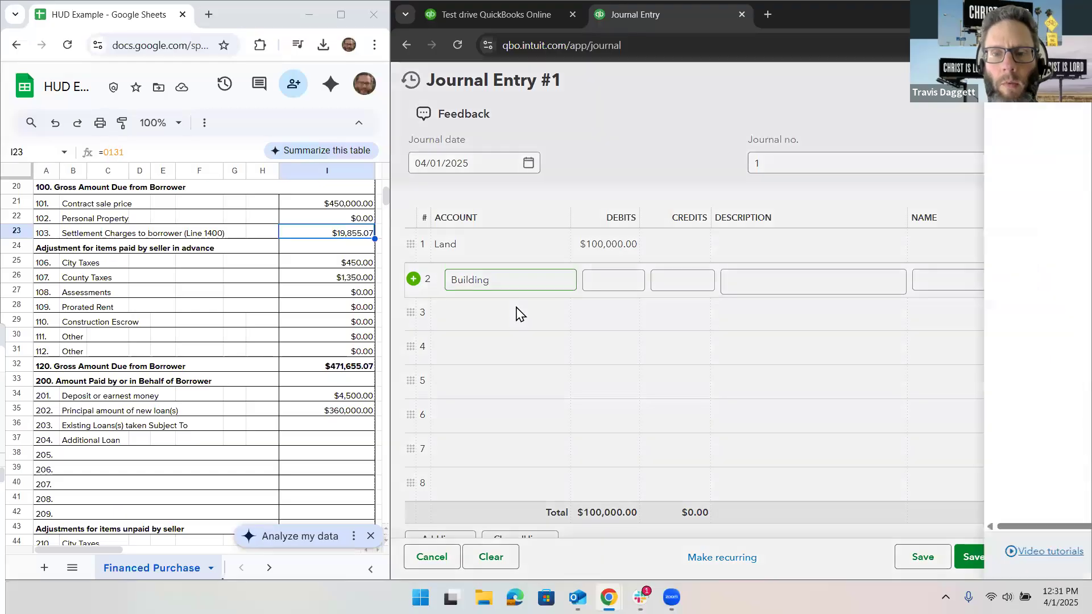
left_click(785, 206)
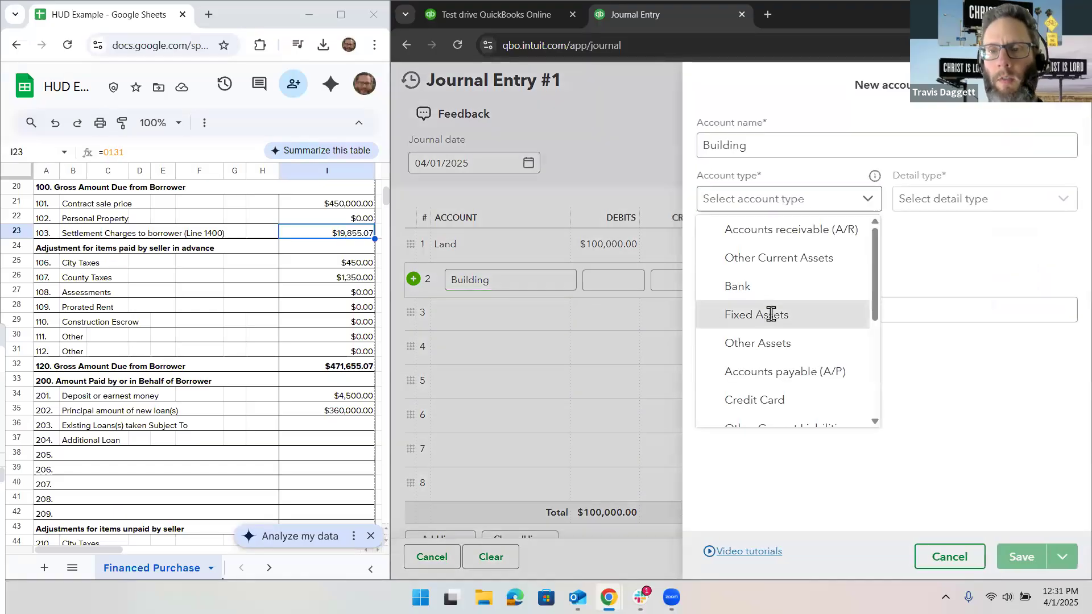
left_click(773, 315)
left_click(914, 206)
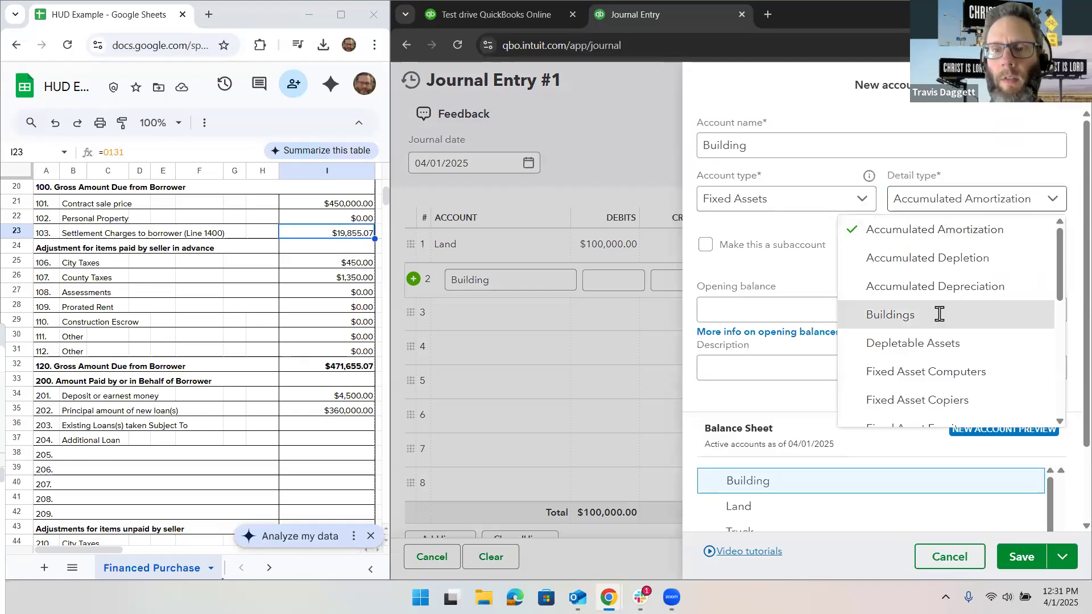
left_click(938, 313)
left_click(1020, 556)
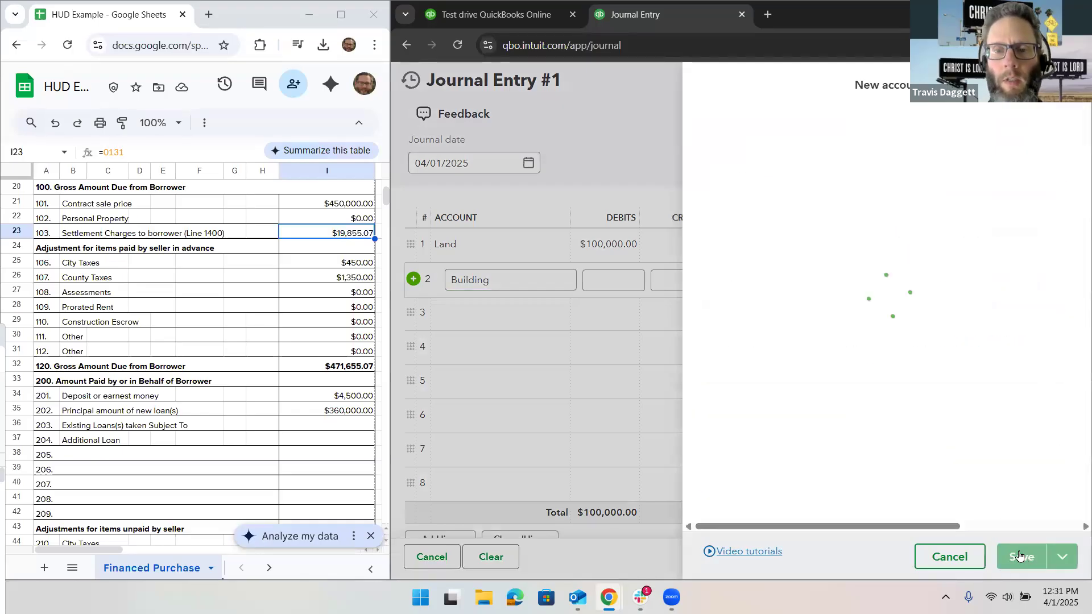
Step: Enter a debit of 350,000 for the Building line and check the contract sale price and settlement charges in the HUD sheet
left_click(603, 285)
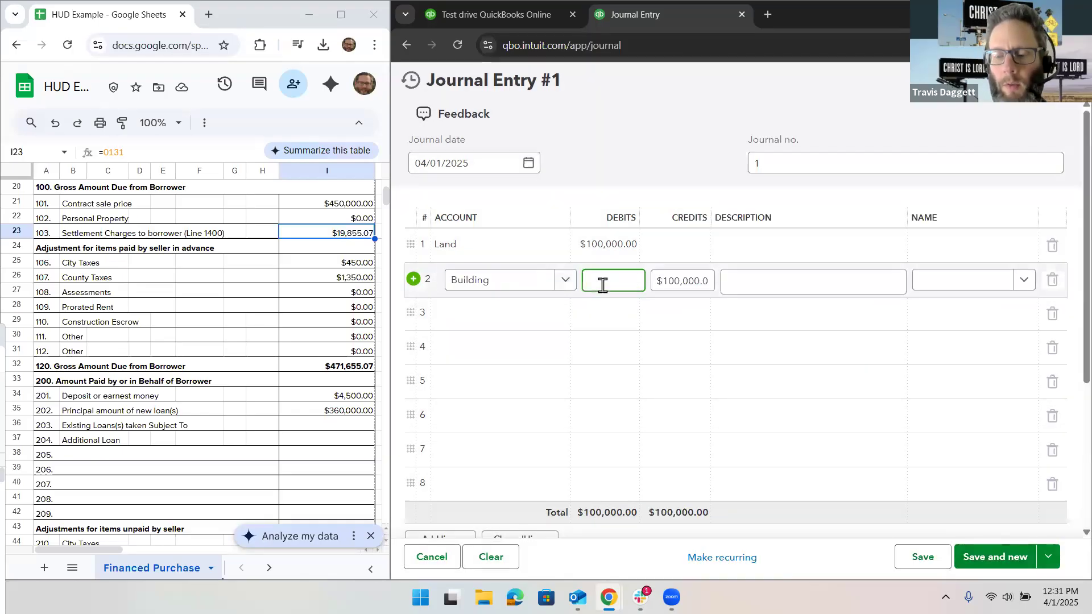
type("350000")
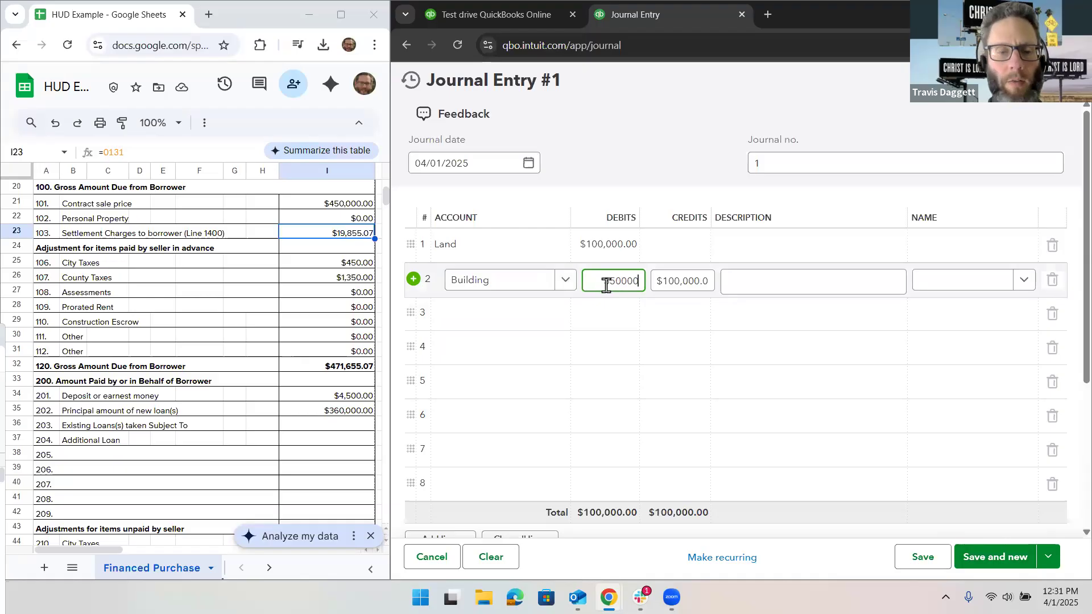
key("Tab")
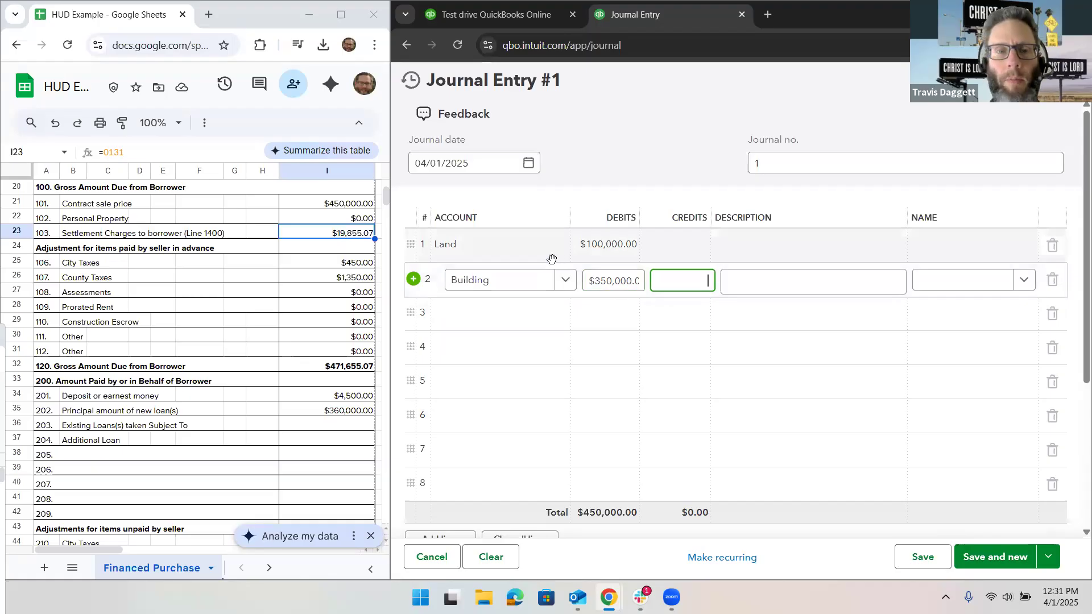
left_click(333, 210)
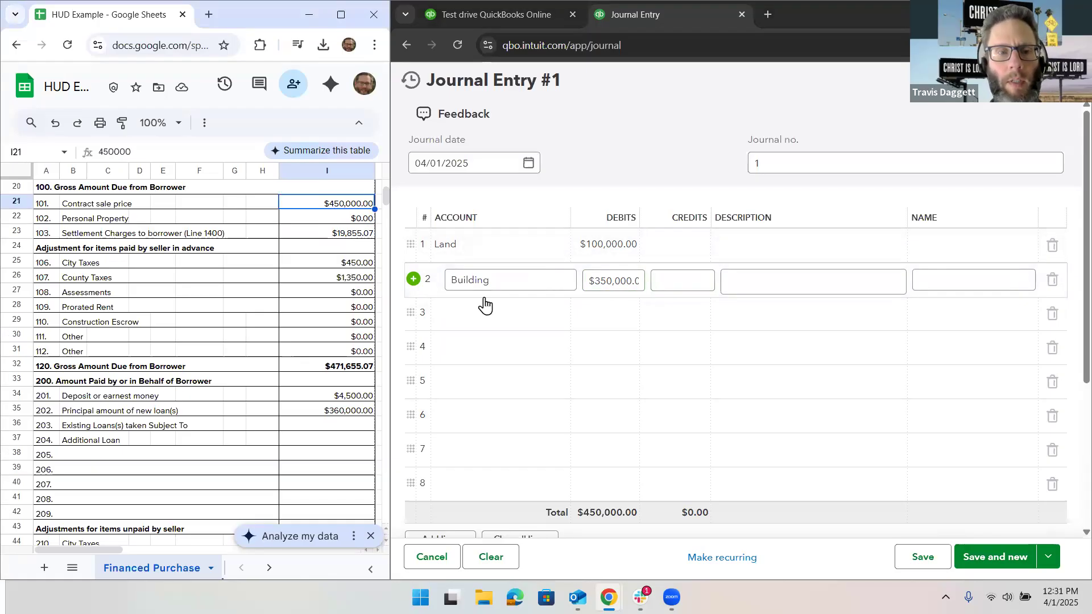
left_click(305, 233)
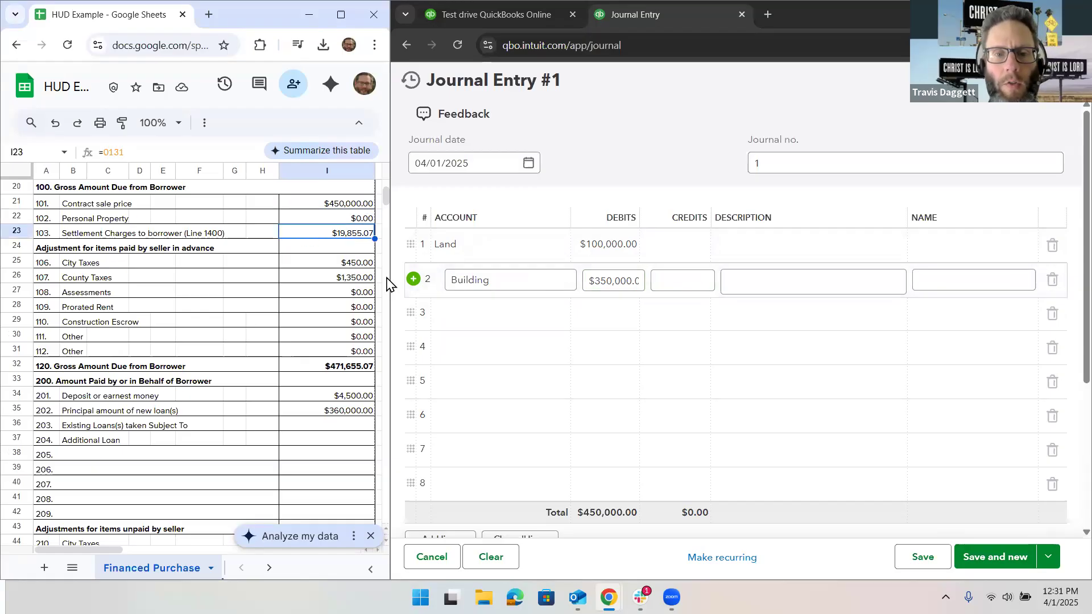
Step: On journal line 3, create a new account named Loan Fees with account type Expenses and choose its detail type
left_click(484, 325)
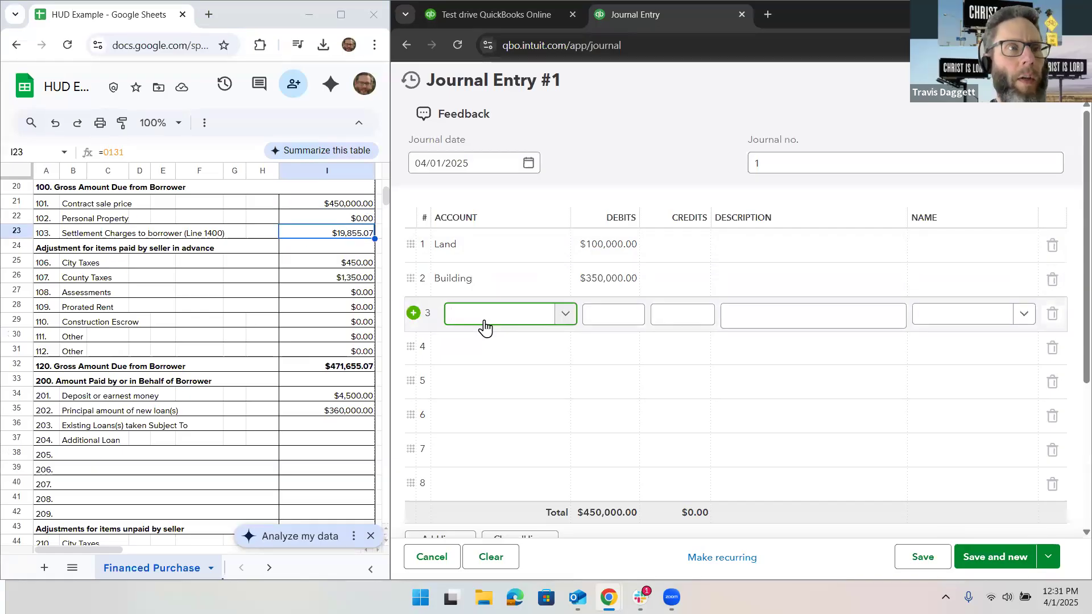
type("Loan Fees")
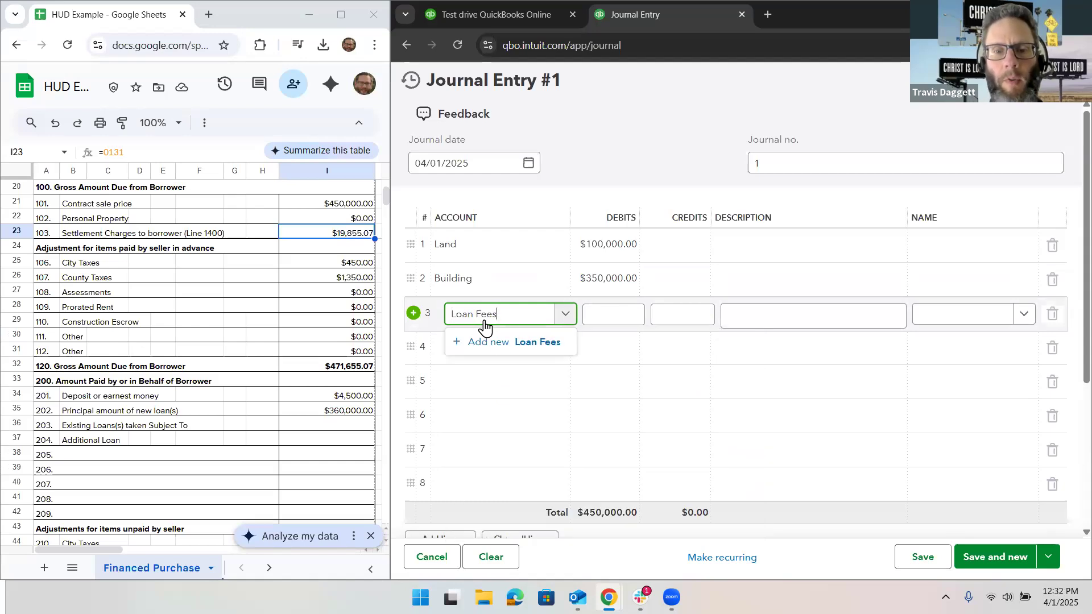
left_click(505, 342)
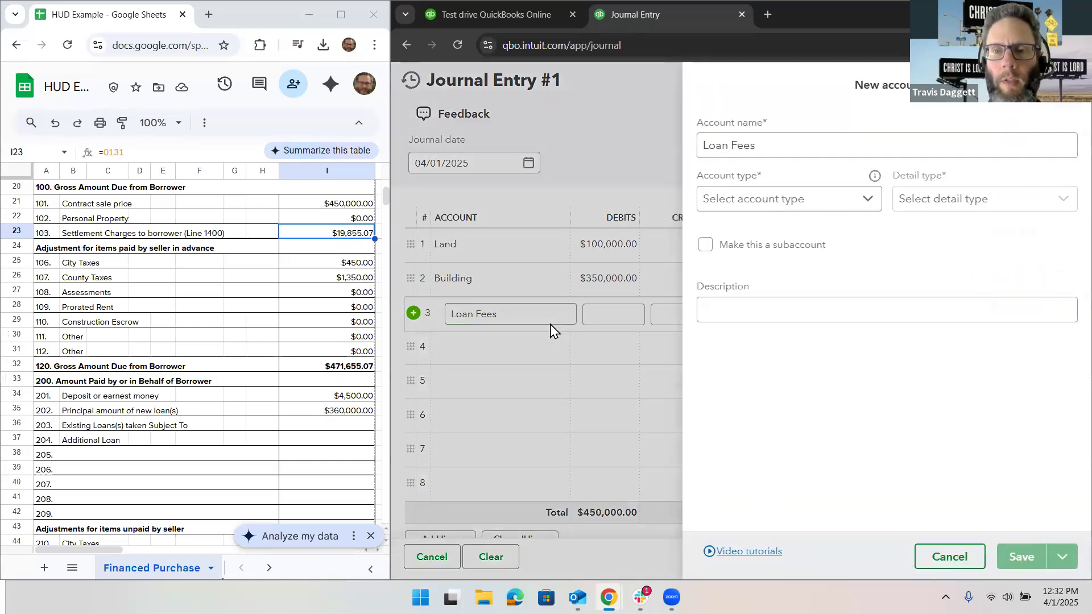
left_click(768, 210)
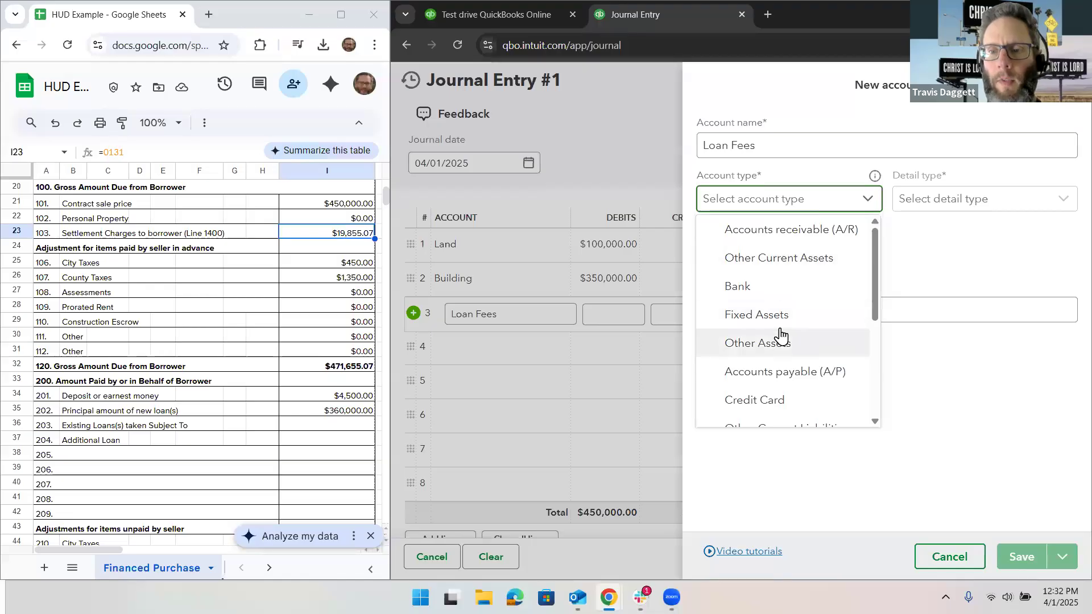
scroll(779, 330, "down", 3)
scroll(780, 322, "down", 2)
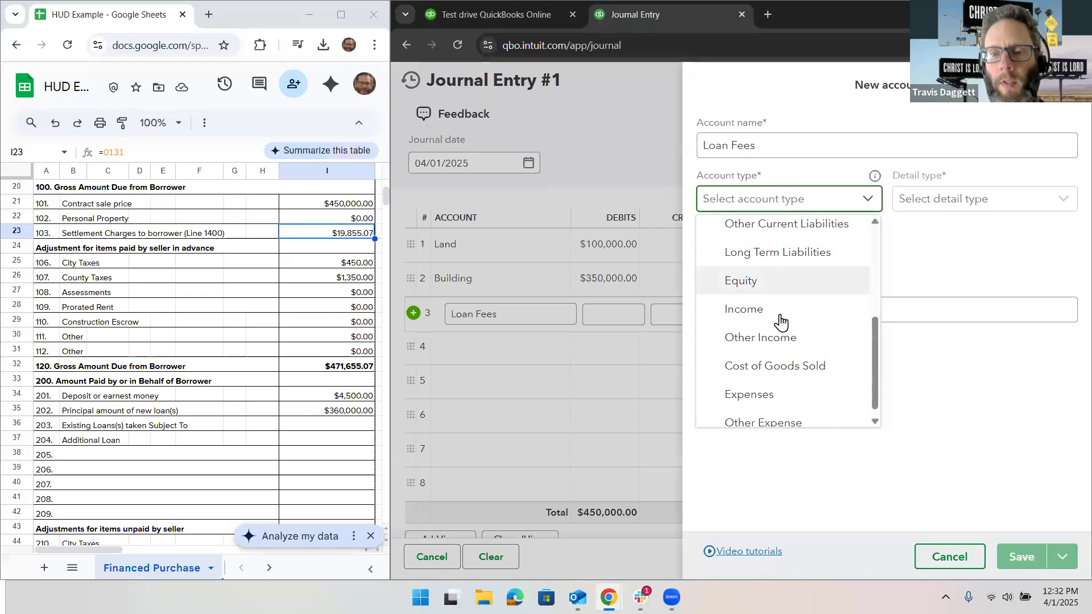
left_click(779, 385)
left_click(928, 213)
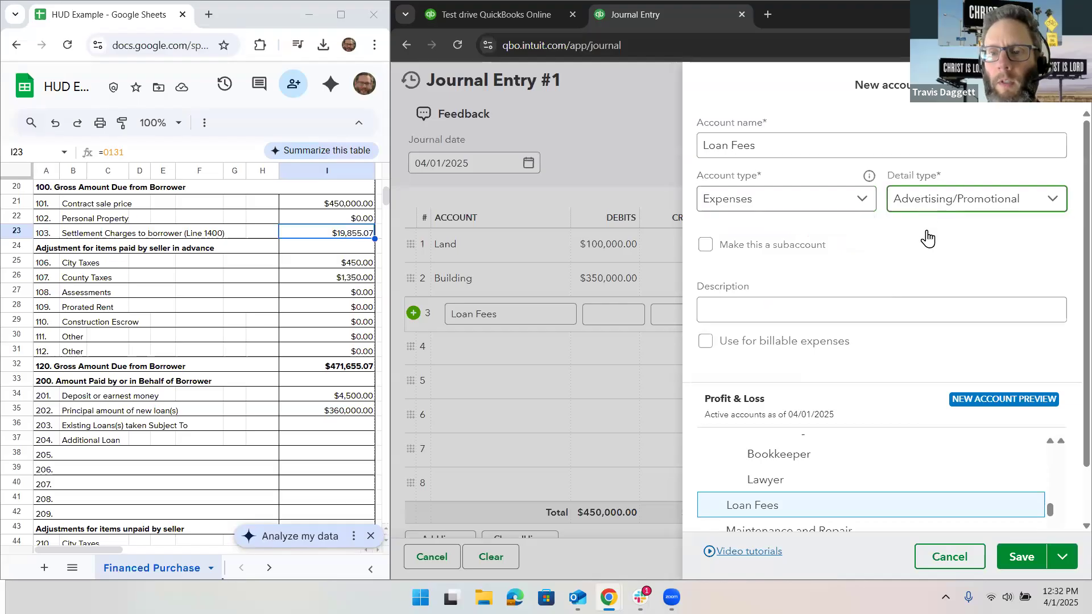
left_click(931, 316)
left_click(1014, 555)
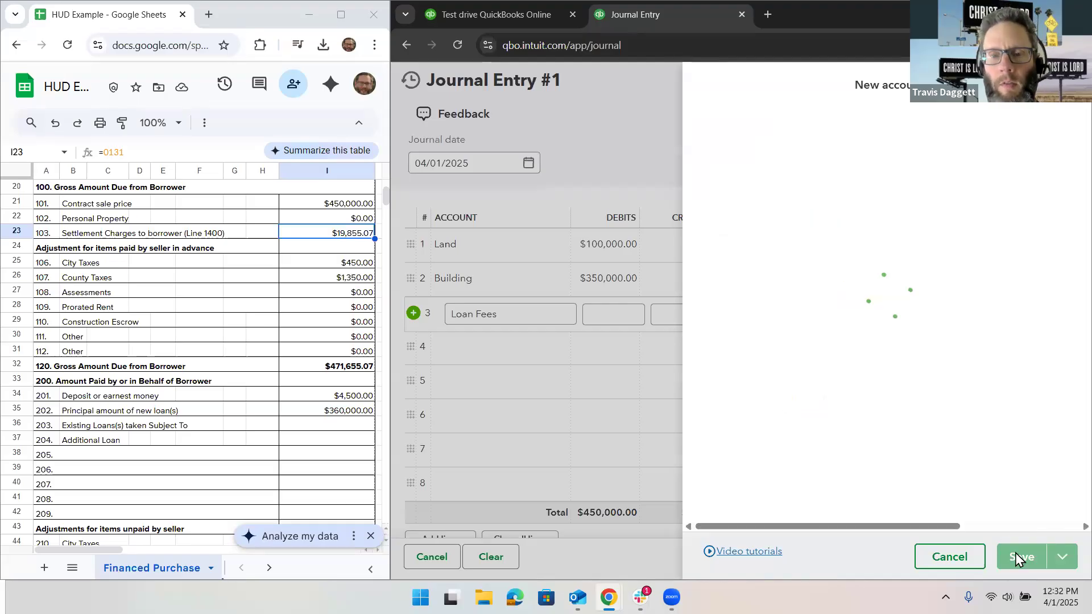
Step: Look up the origination charge in the HUD sheet's settlement charges and debit the Loan Fees line 10,800
left_click(613, 325)
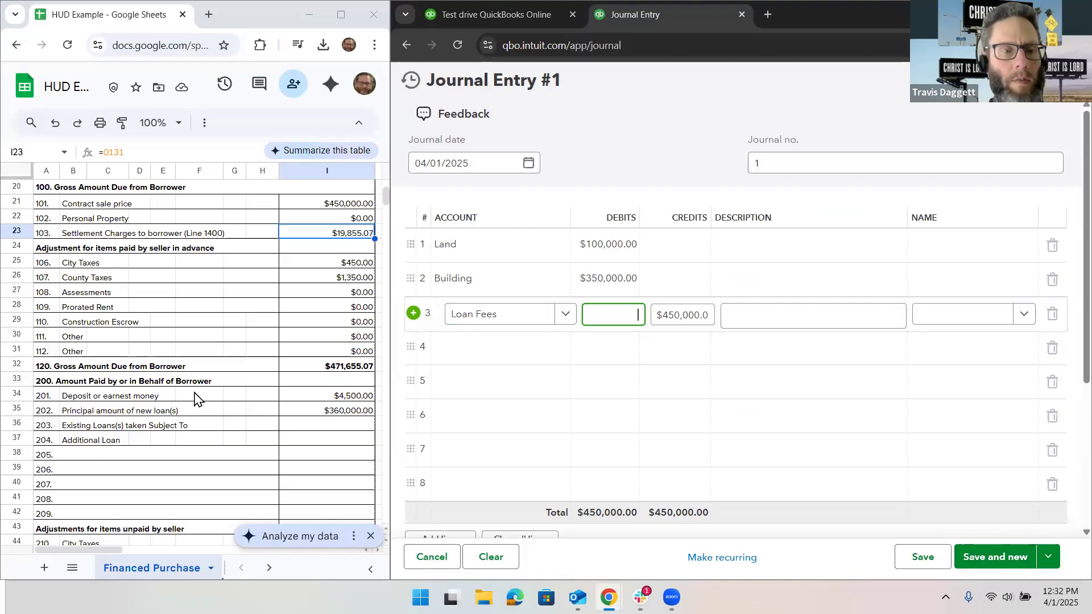
scroll(194, 398, "down", 15)
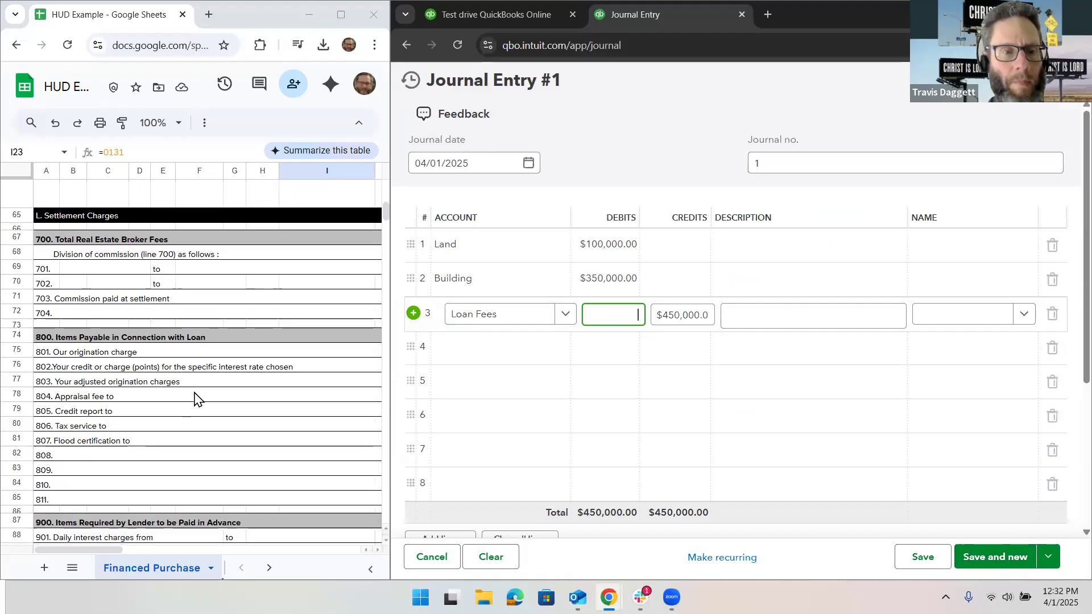
scroll(195, 398, "right", 5)
scroll(194, 398, "right", 3)
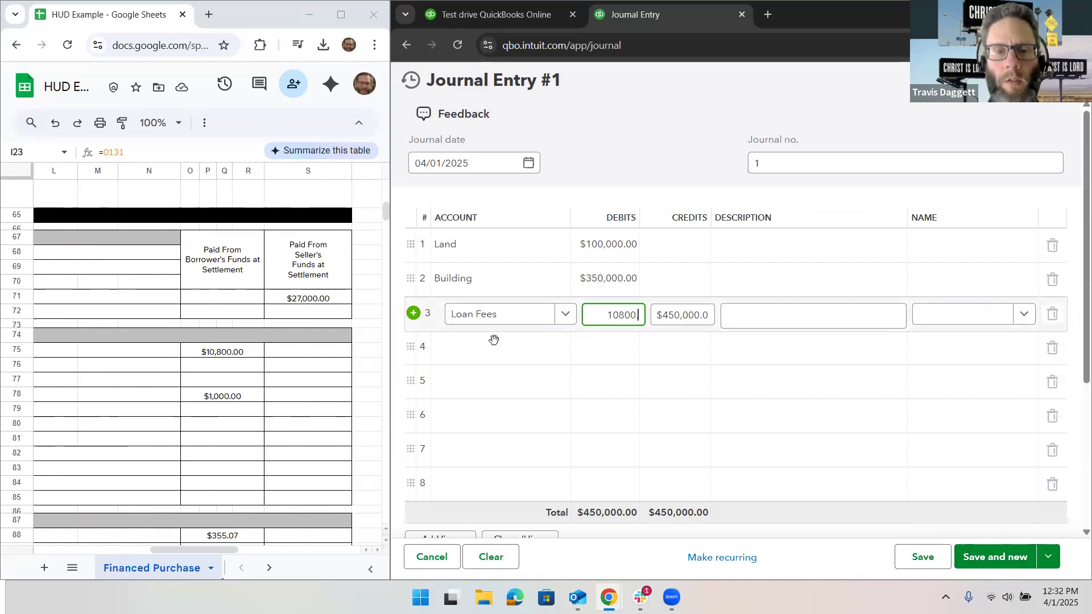
left_click(495, 357)
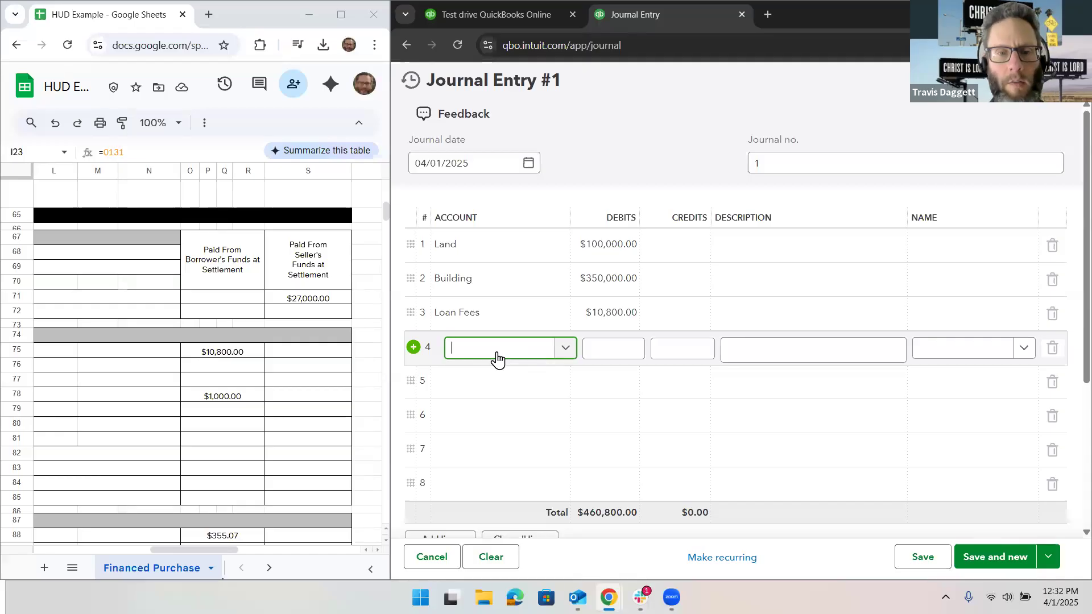
type("Clos")
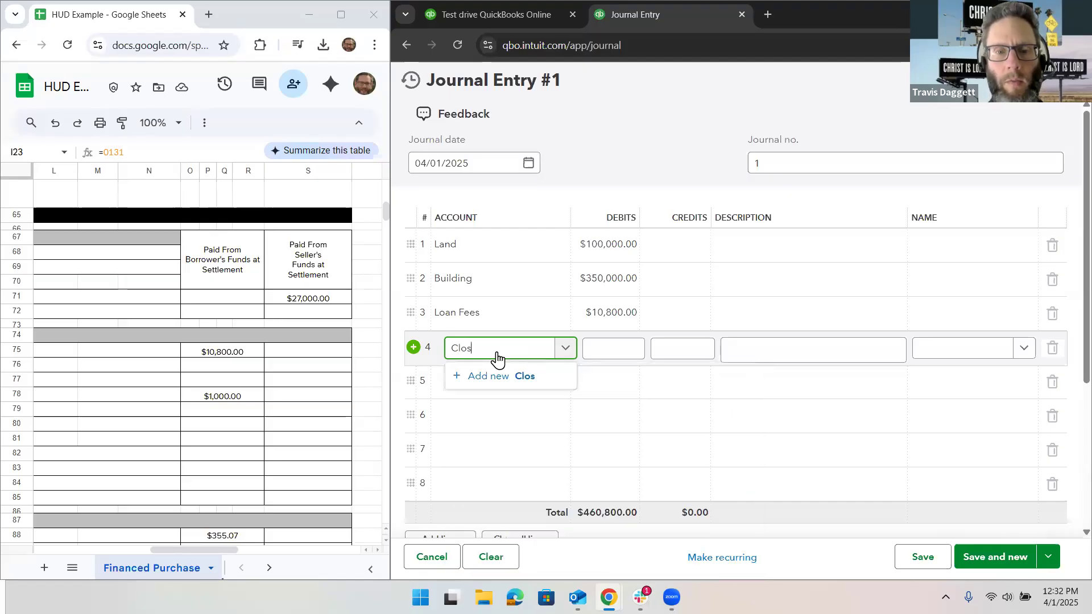
type("ing Costs")
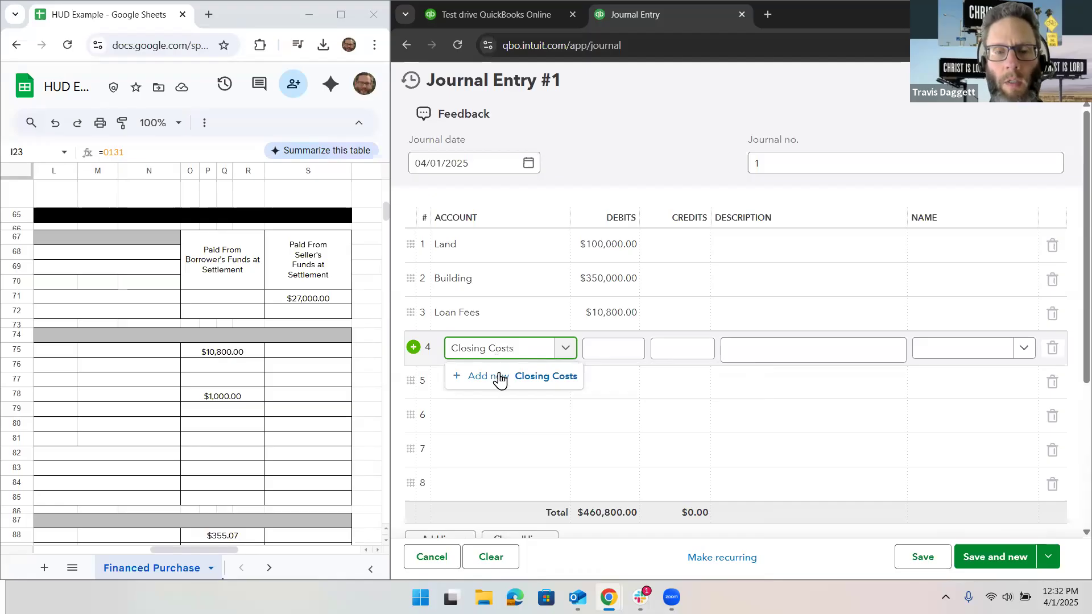
left_click(503, 376)
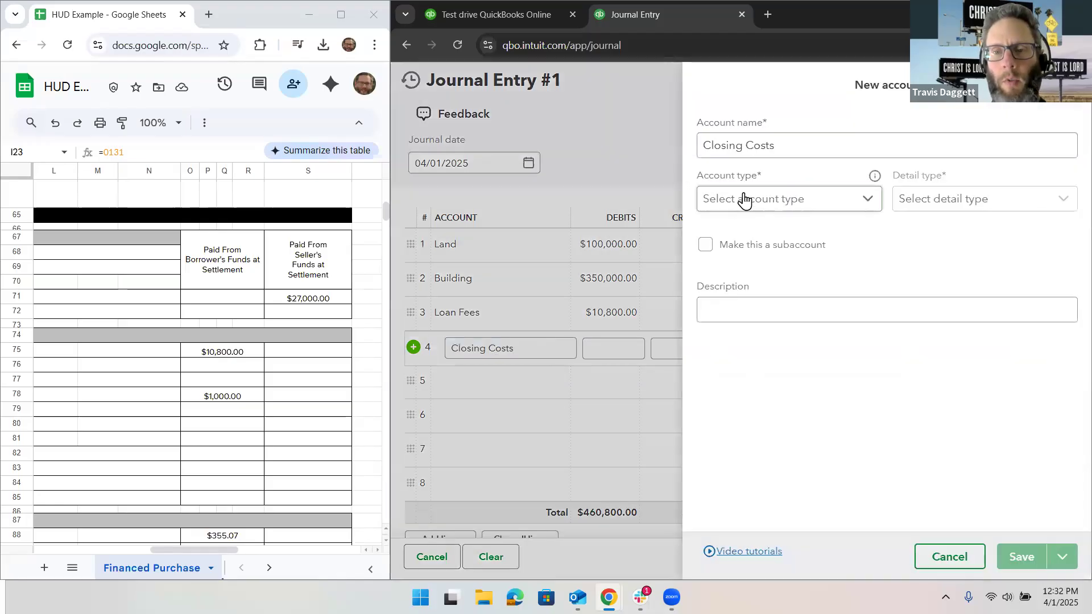
left_click(848, 206)
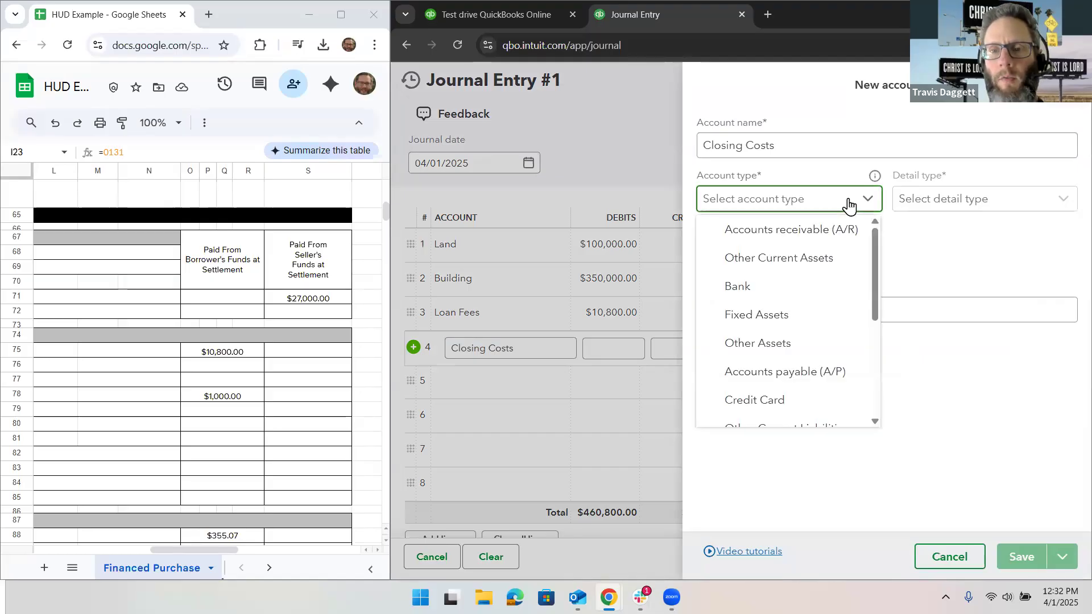
left_click(829, 312)
left_click(920, 215)
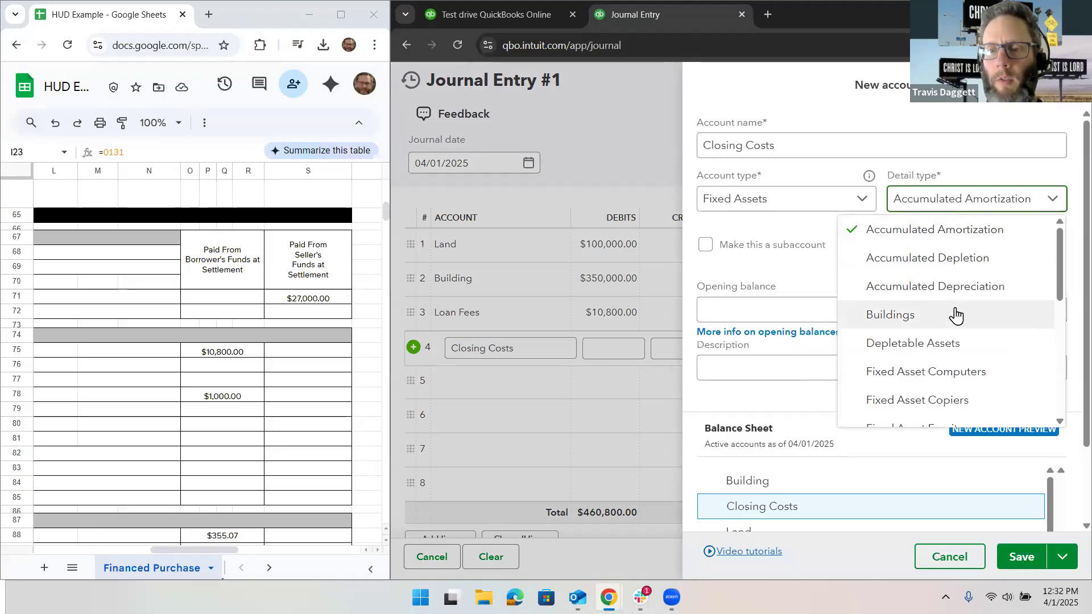
scroll(955, 316, "down", 3)
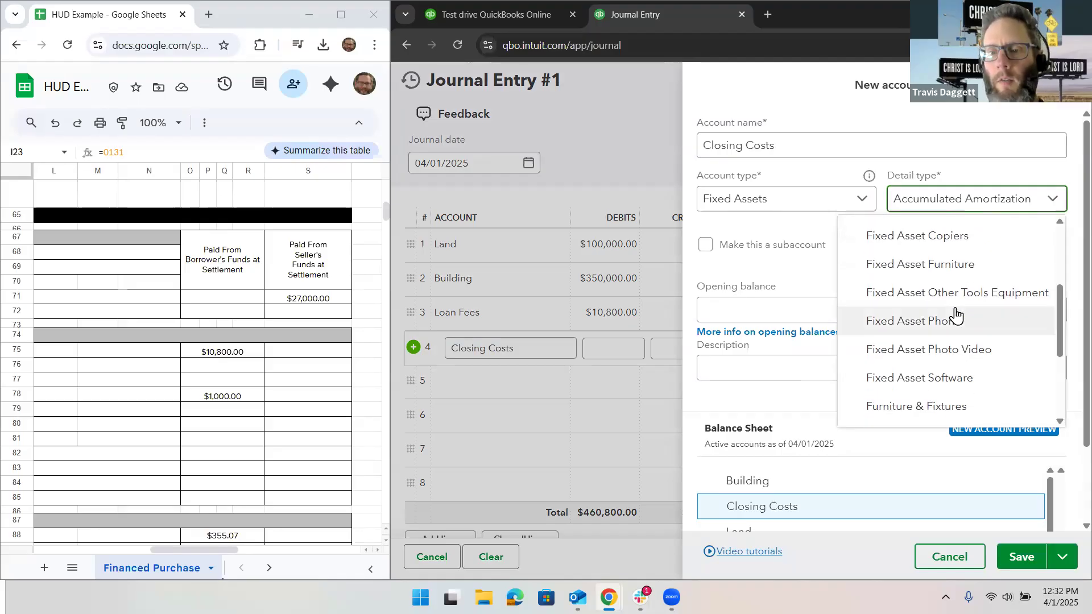
scroll(950, 353, "down", 3)
left_click(951, 384)
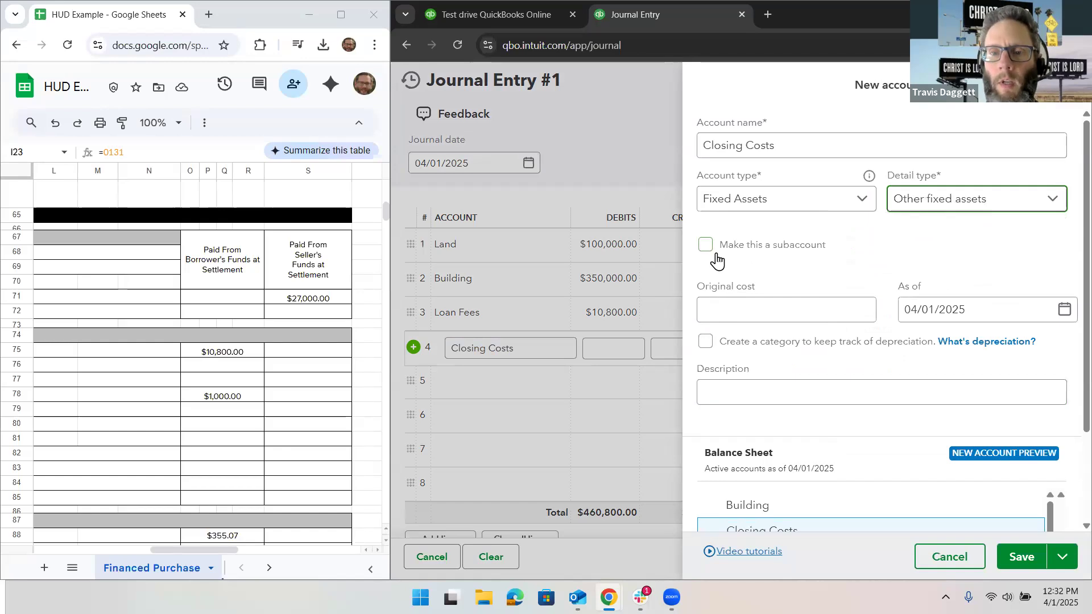
left_click(707, 246)
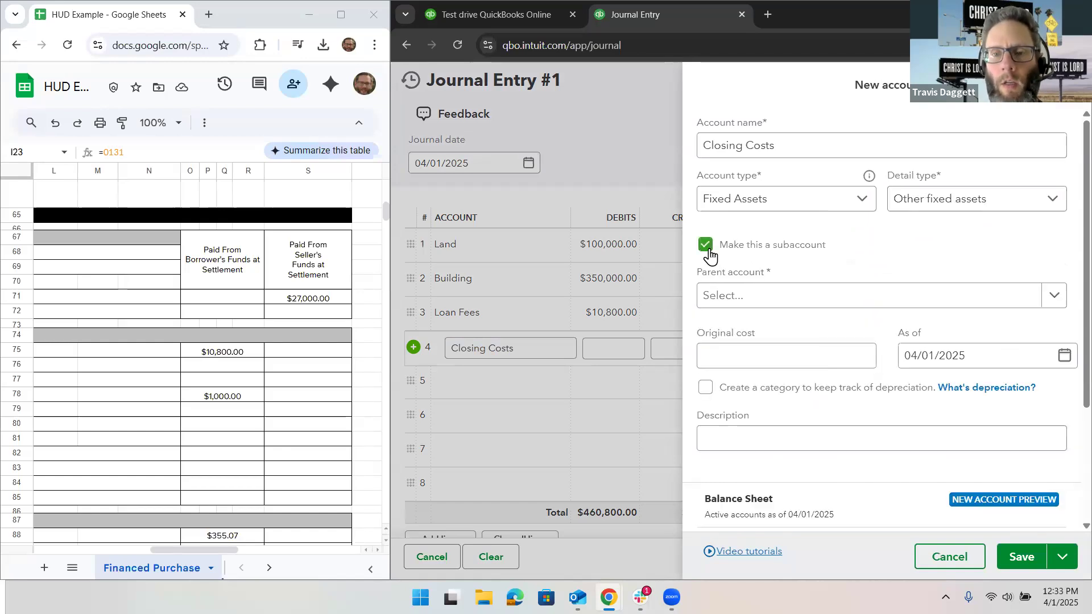
left_click(746, 313)
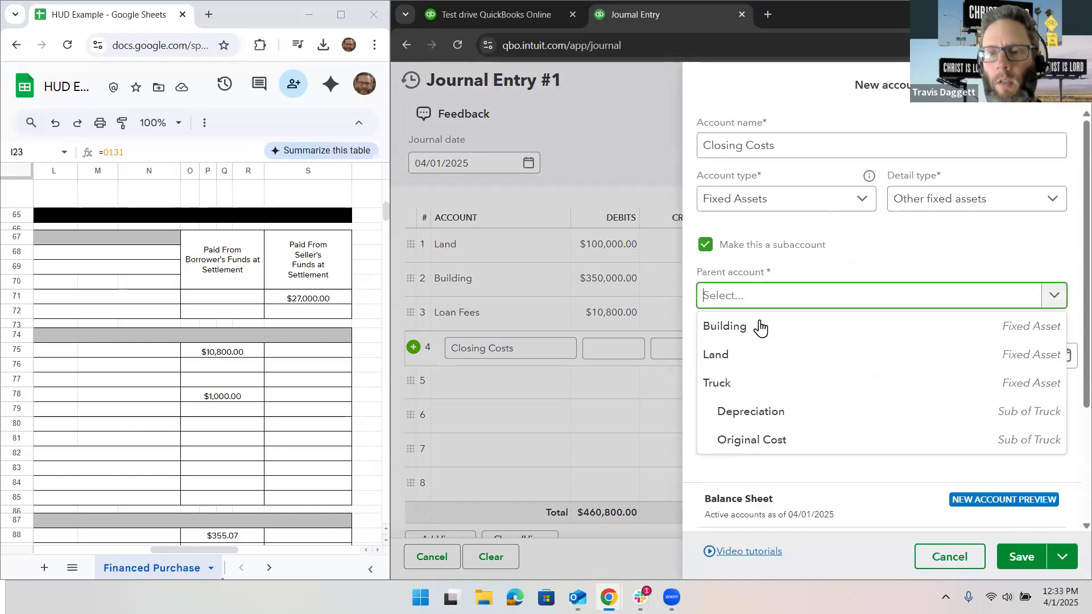
left_click(784, 252)
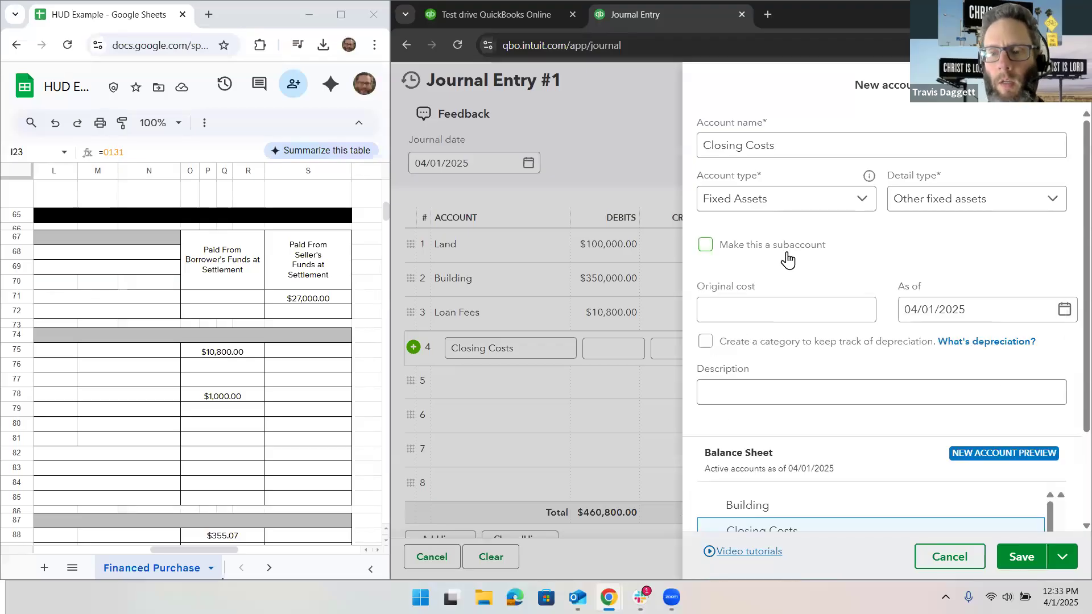
left_click(929, 557)
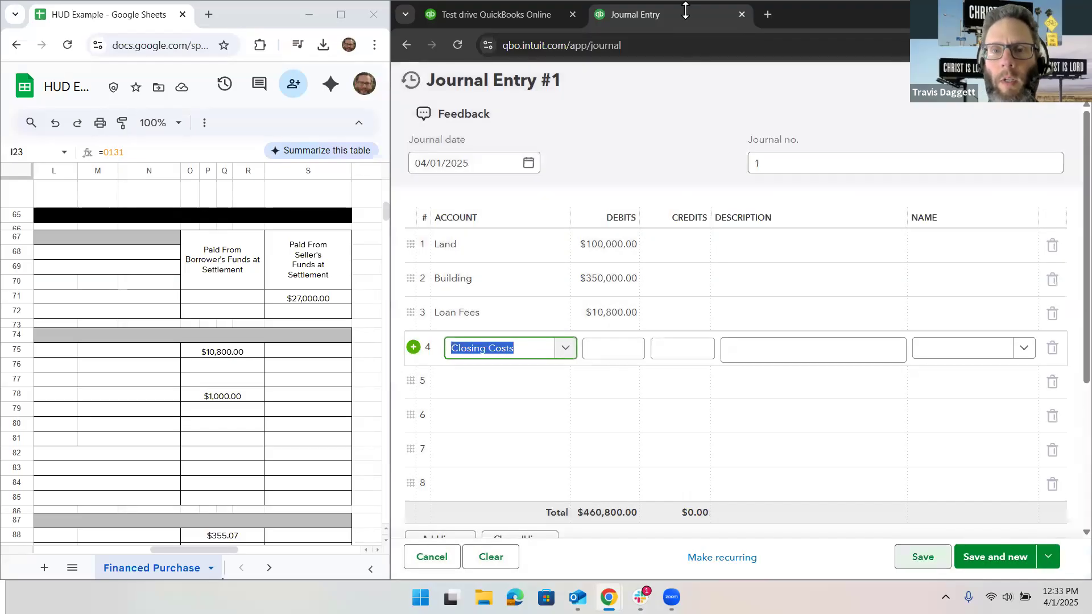
Step: Open the chart of accounts in a separate browser tab, keeping the journal entry open
right_click(674, 14)
left_click(705, 143)
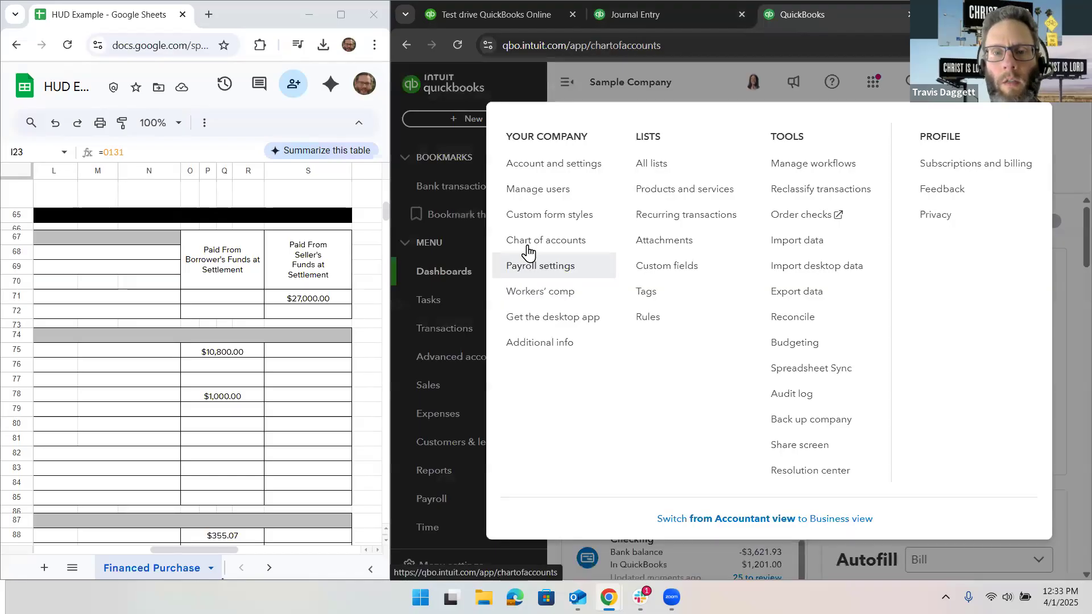
left_click(527, 245)
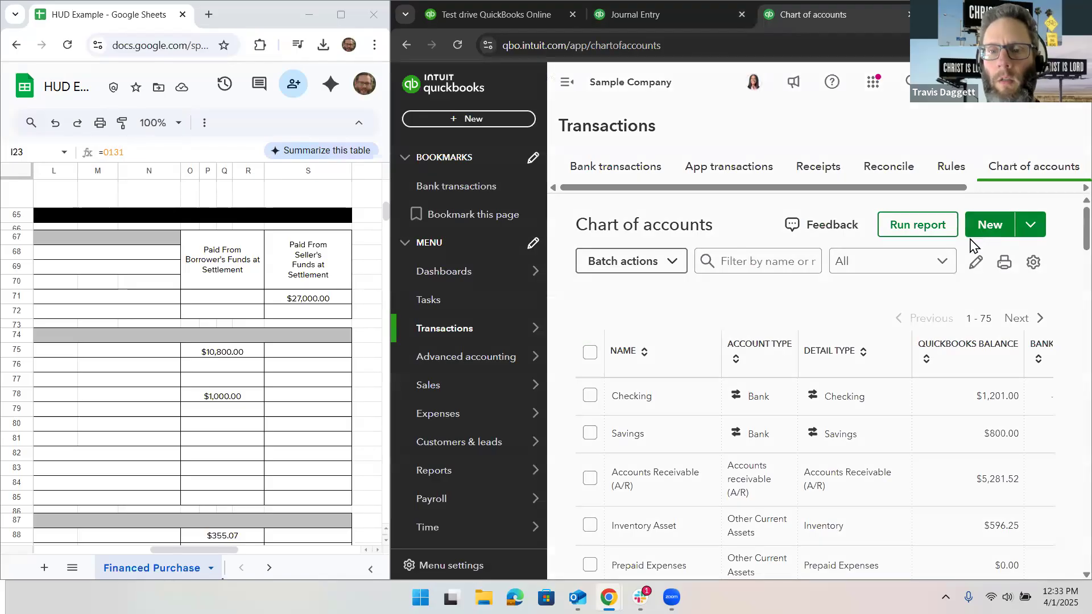
Step: Create a new account named Rental Property with account type Fixed Assets and detail type Buildings
left_click(984, 225)
left_click(755, 146)
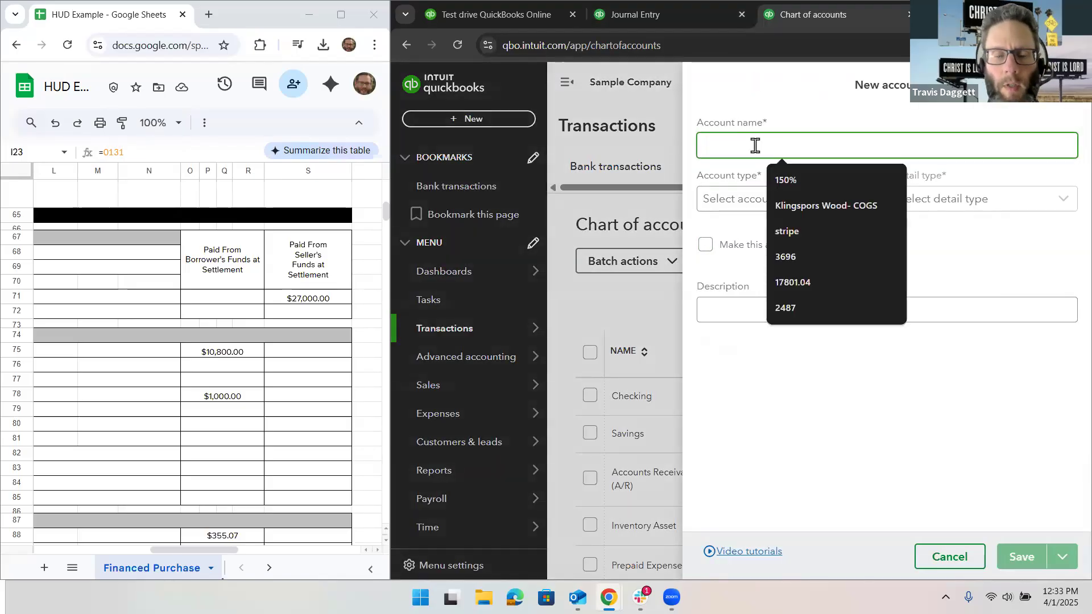
type("Rental P")
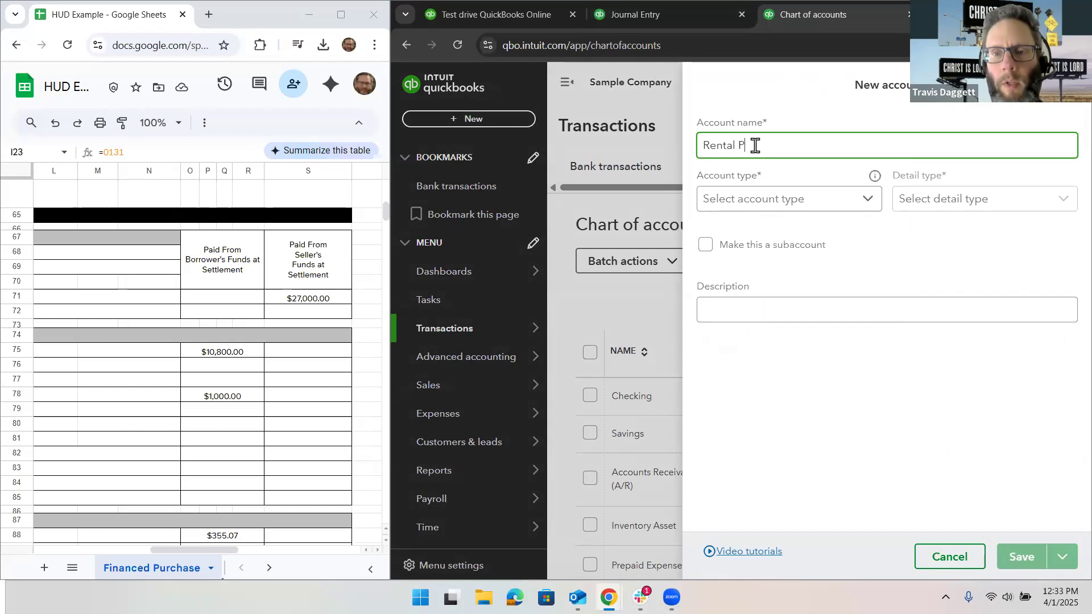
type("roperty")
left_click(804, 203)
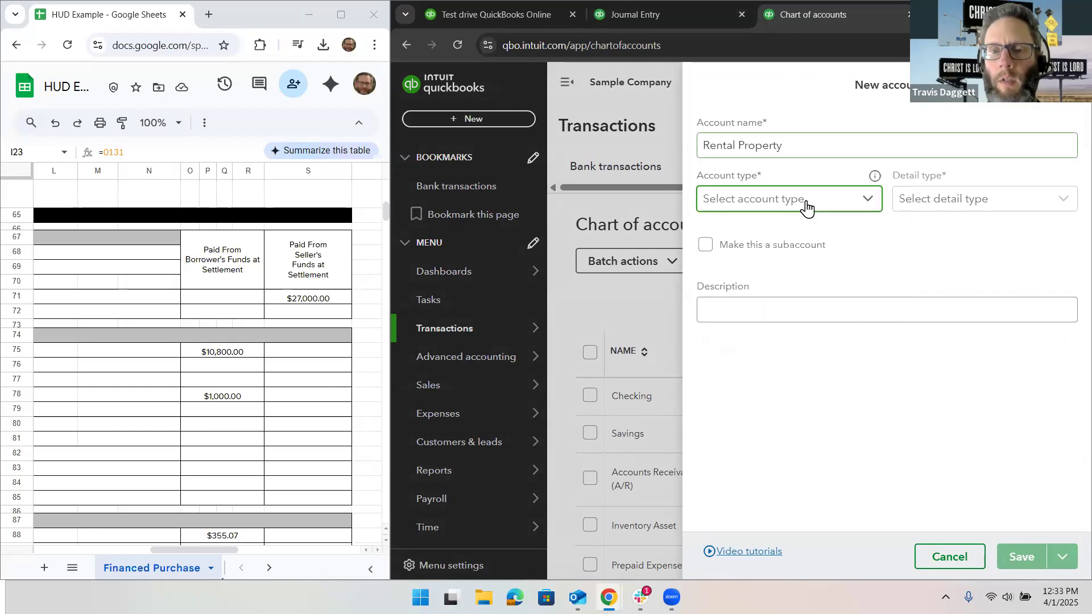
left_click(790, 314)
left_click(935, 203)
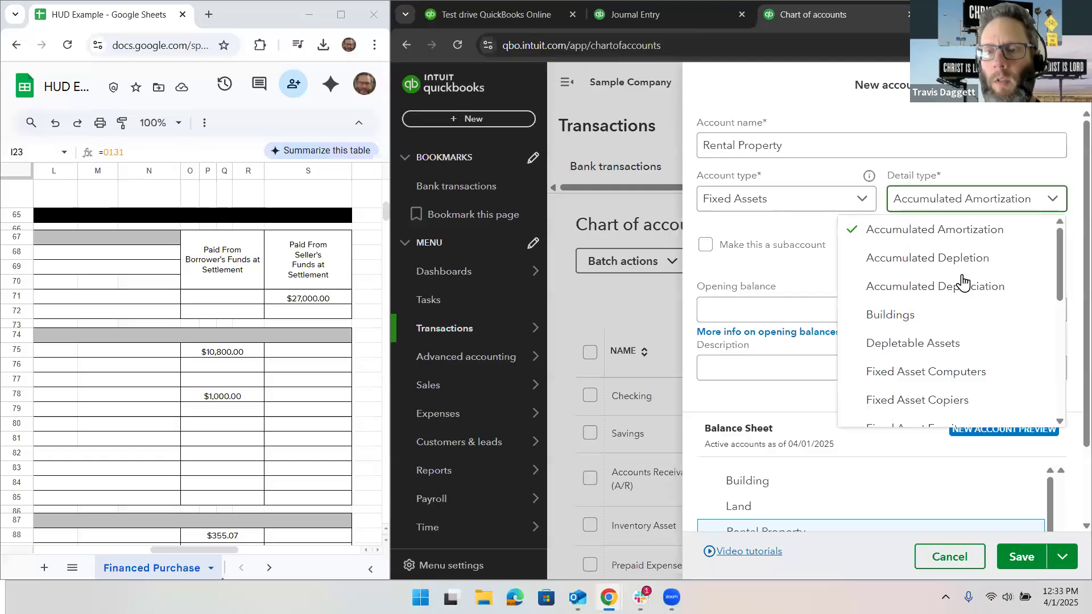
left_click(890, 315)
left_click(1021, 557)
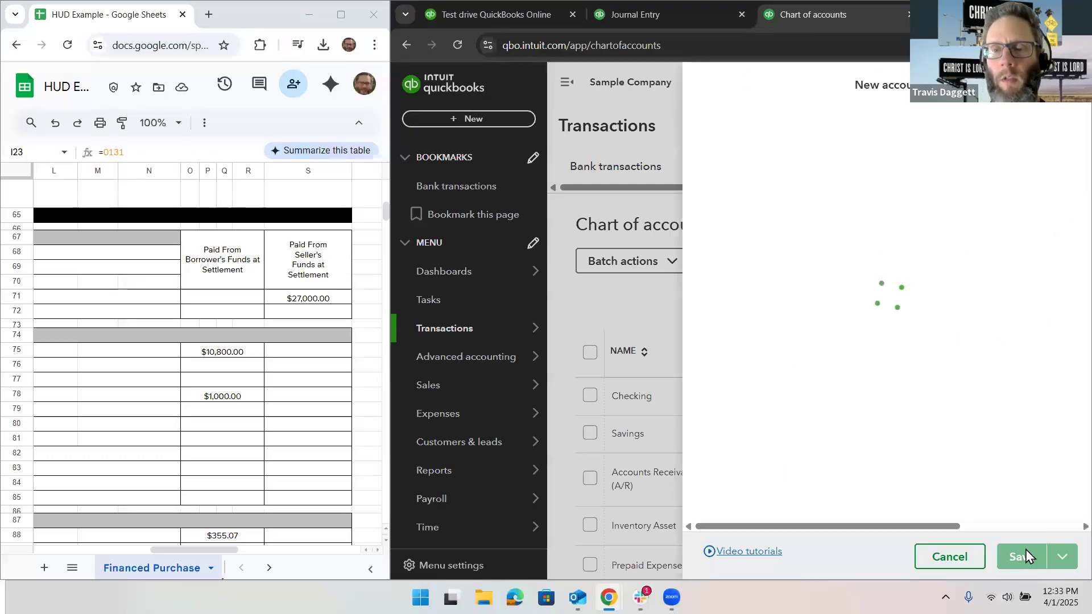
Step: Back in the journal entry, start a new account on line 4 named Closing Costs with account type Fixed Assets and detail type Other fixed assets
left_click(671, 13)
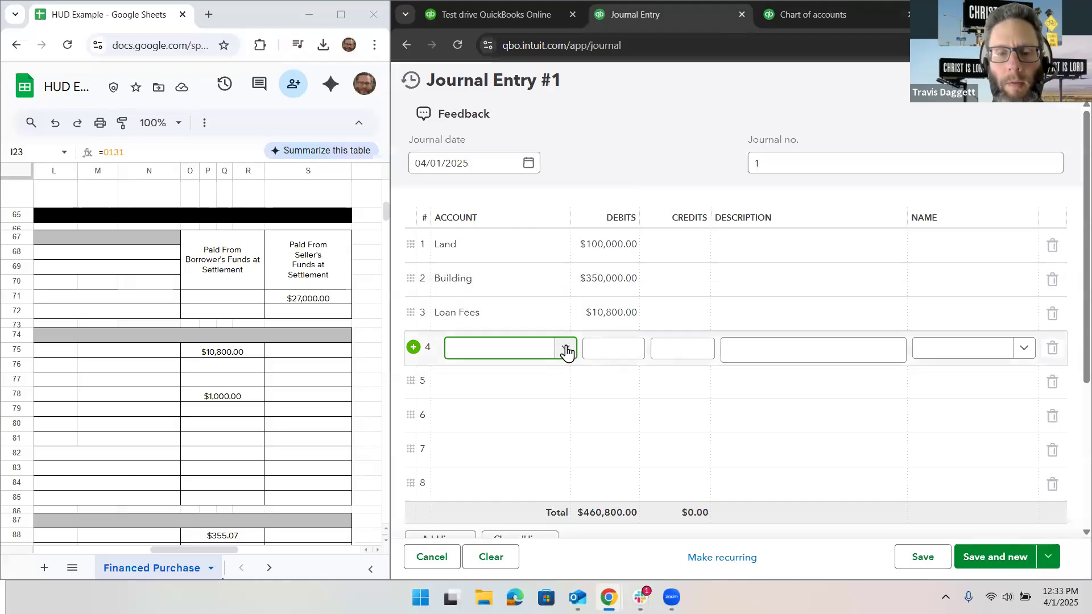
left_click(565, 349)
right_click(551, 380)
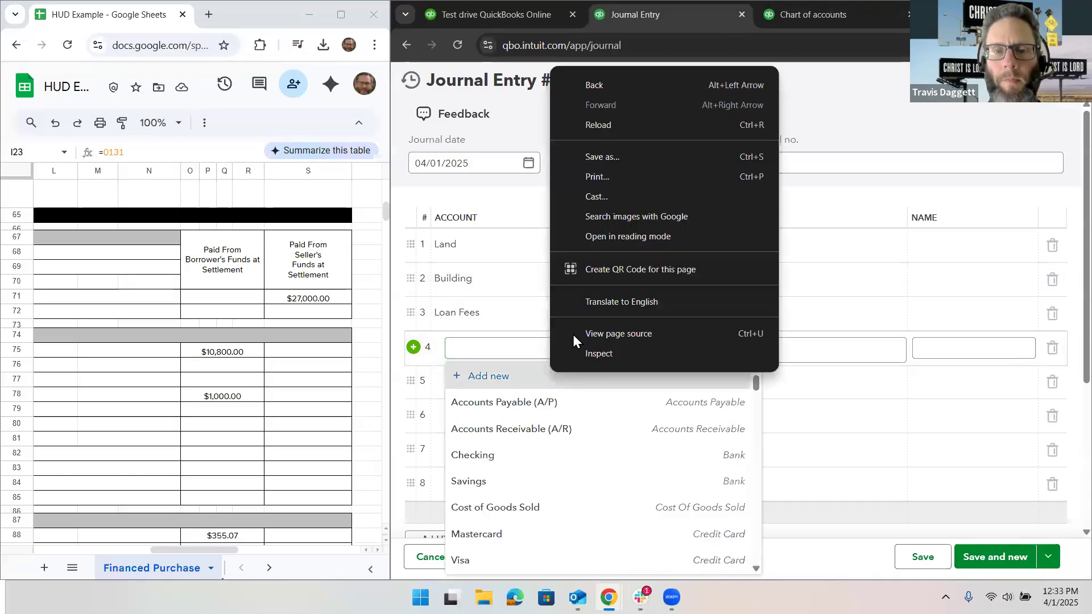
left_click(518, 379)
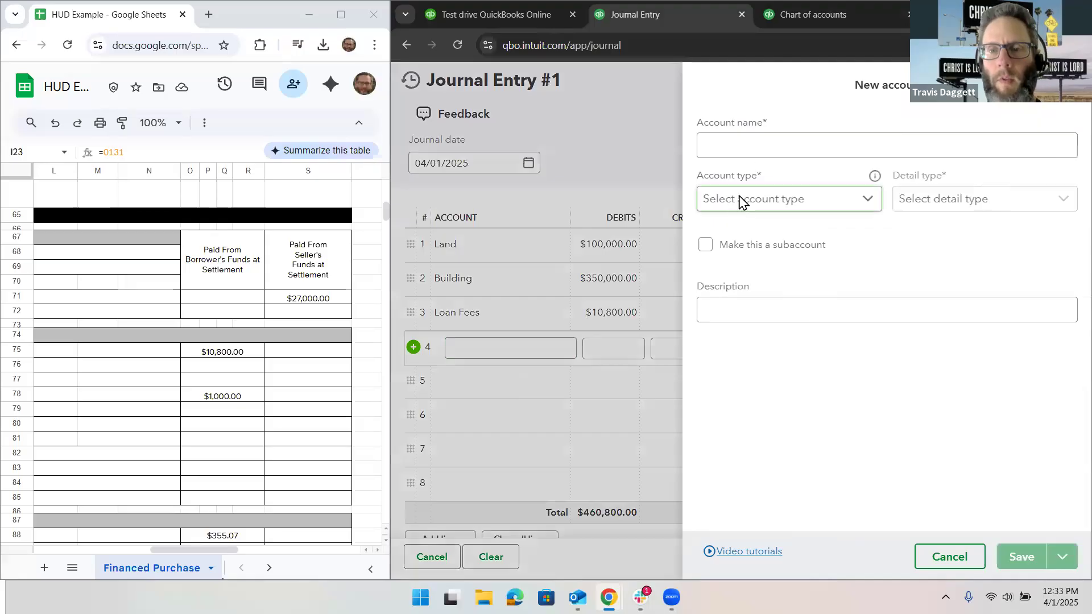
left_click(749, 149)
type("Closing Cost")
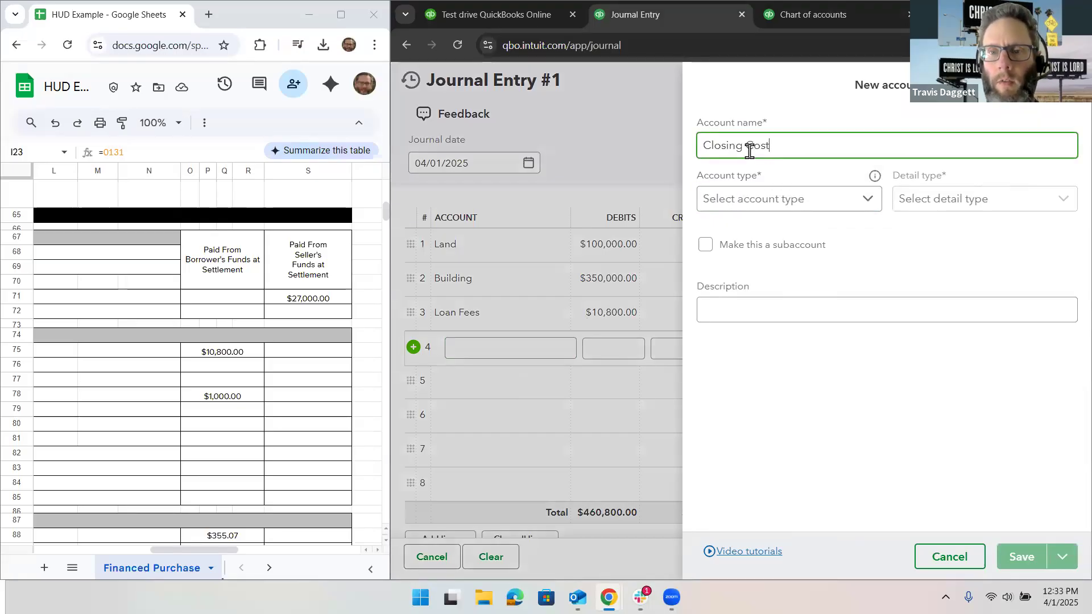
left_click(784, 203)
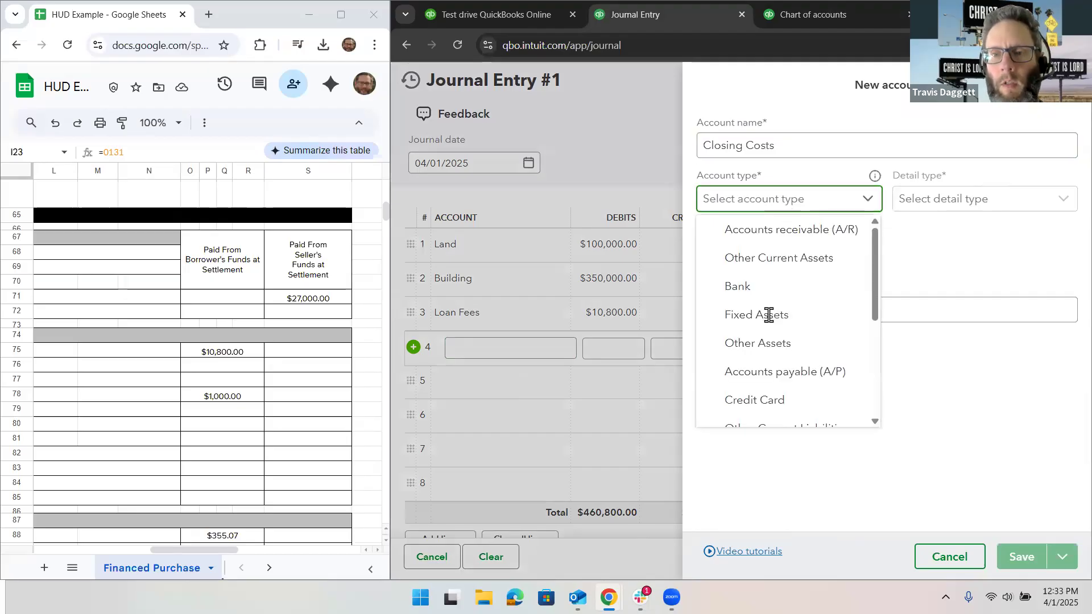
left_click(770, 313)
left_click(936, 203)
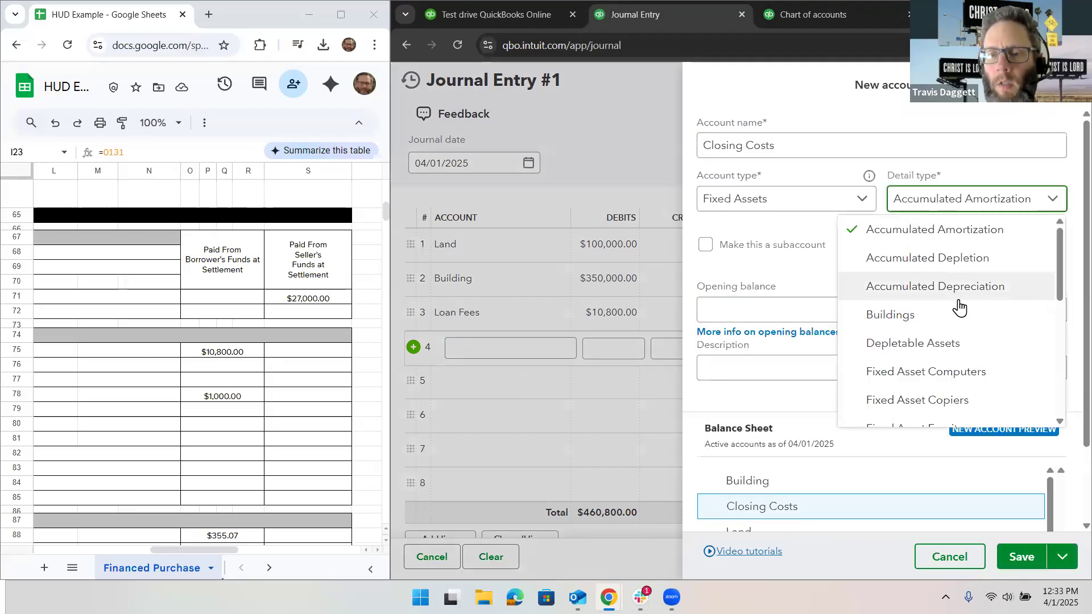
scroll(959, 308, "down", 3)
left_click(953, 379)
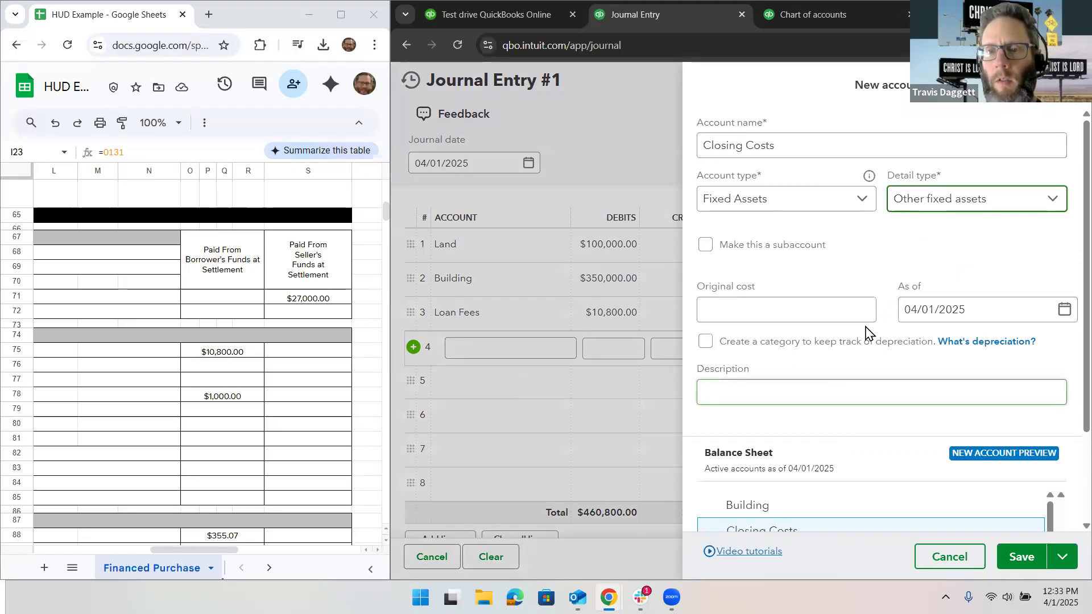
Step: Make the Closing Costs account a subaccount of Rental Property and save it
left_click(775, 245)
left_click(774, 297)
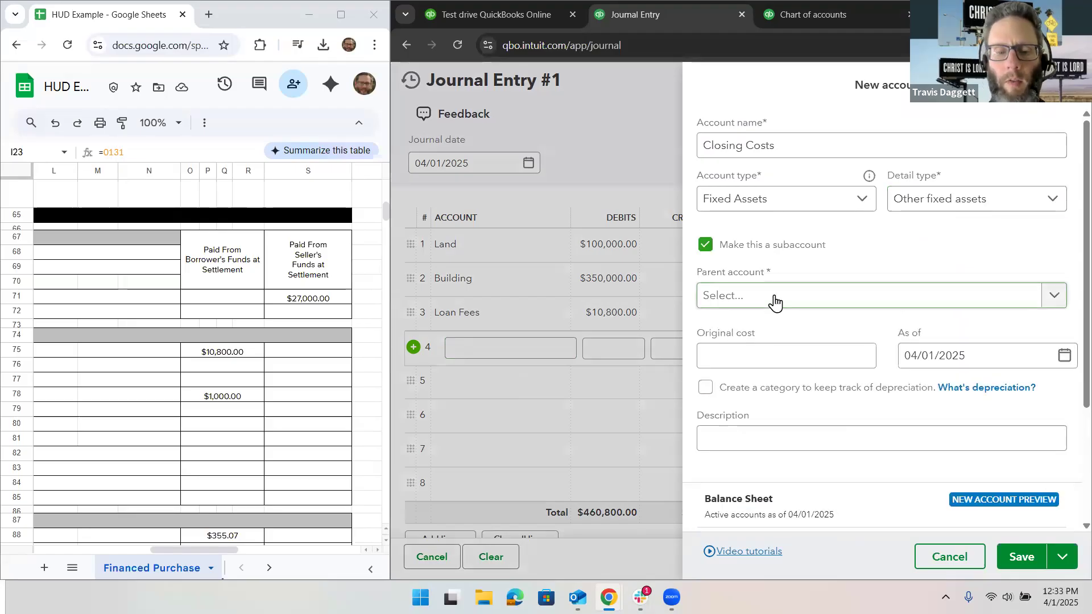
type("renta")
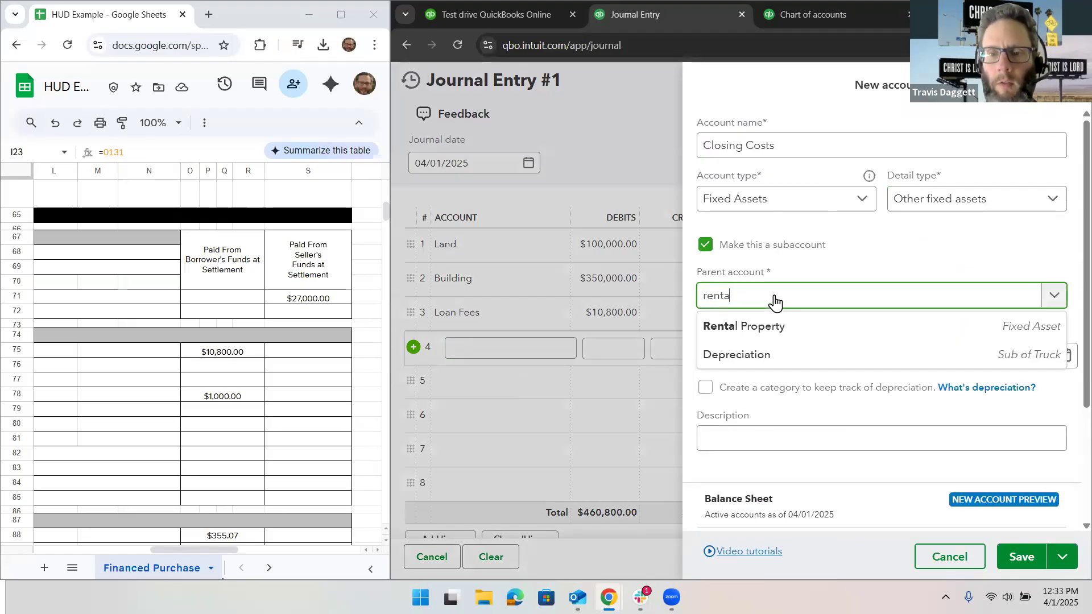
left_click(793, 327)
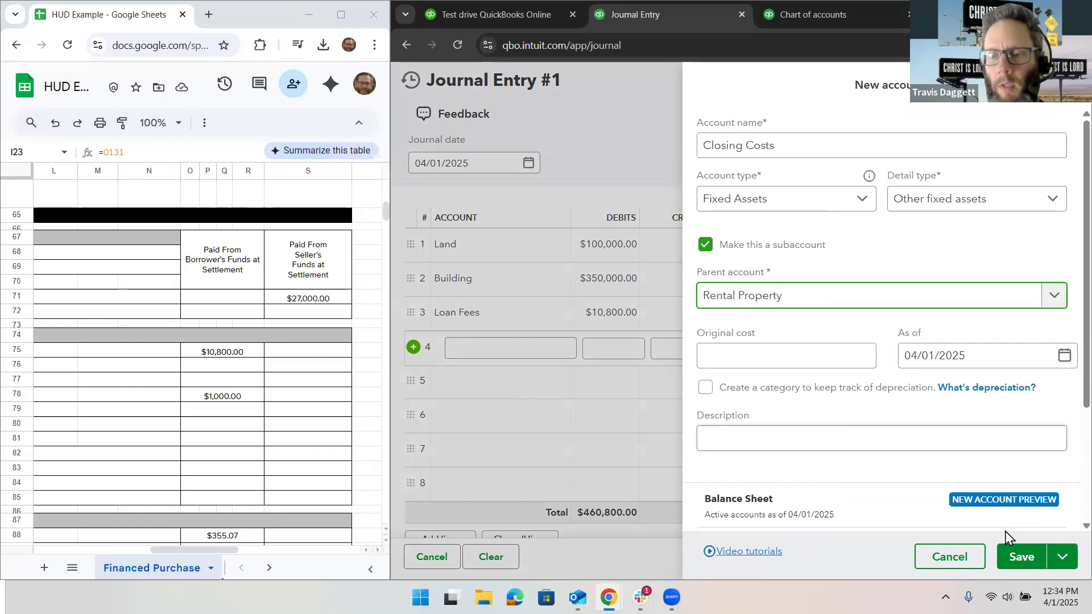
left_click(1018, 558)
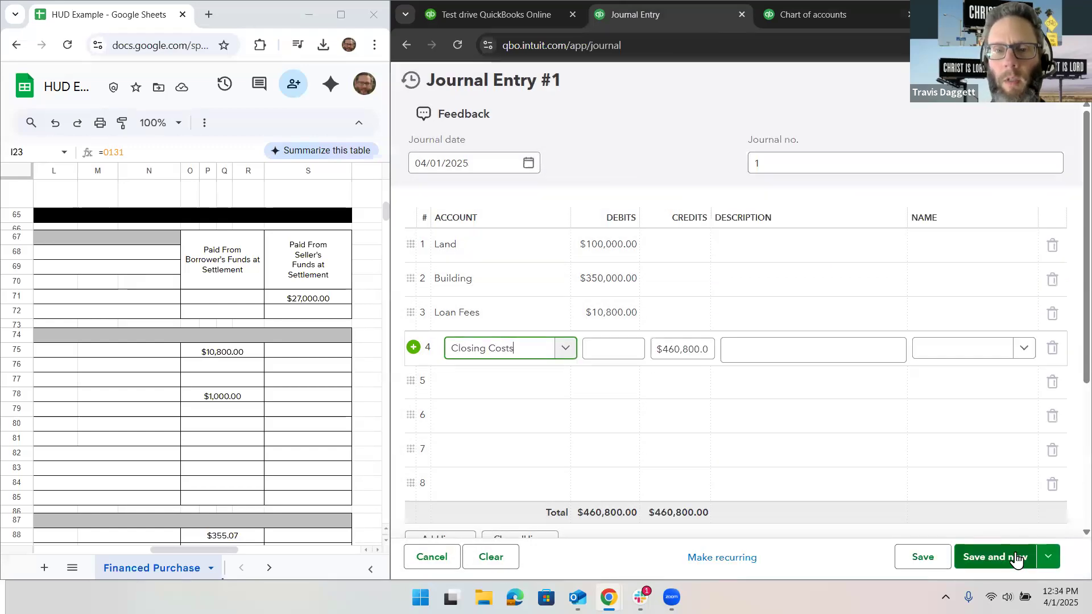
Step: In the chart of accounts, find the Land account, make it a subaccount of Rental Property and save it
left_click(505, 257)
left_click(793, 14)
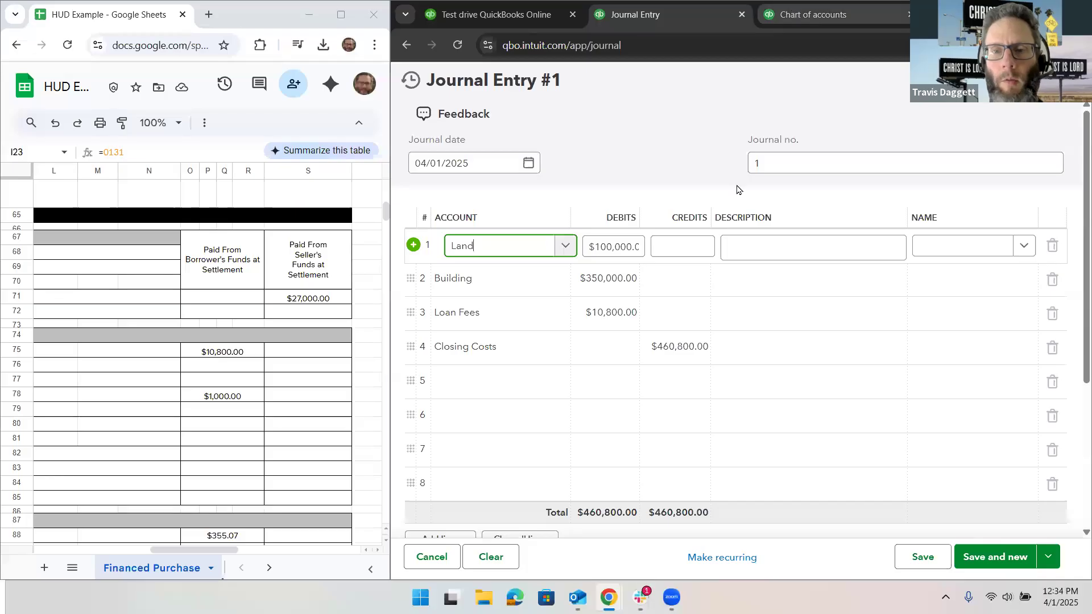
left_click(763, 254)
type("land")
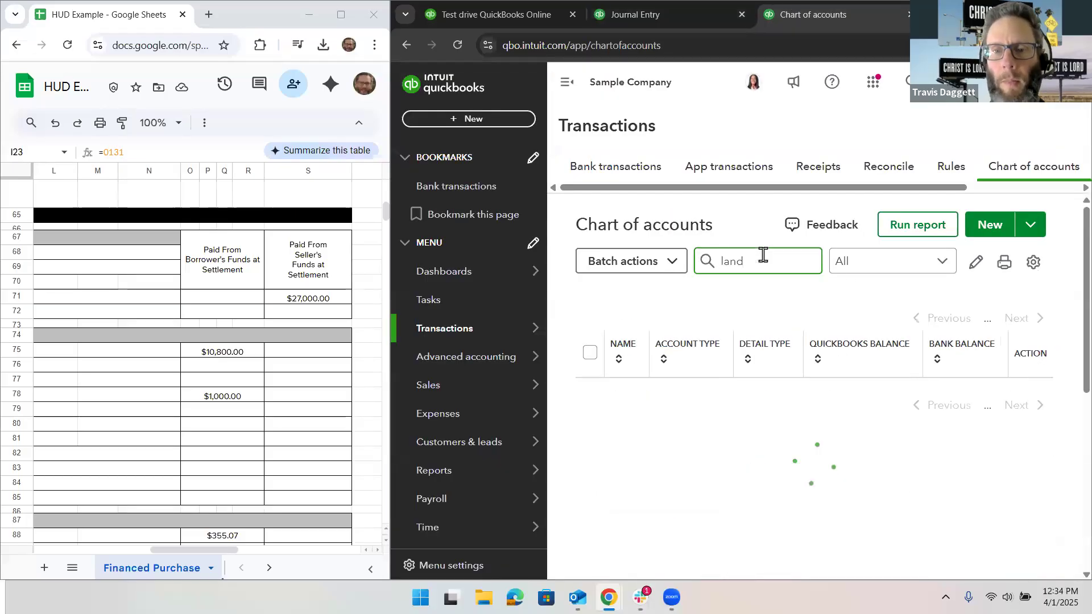
scroll(1012, 396, "right", 3)
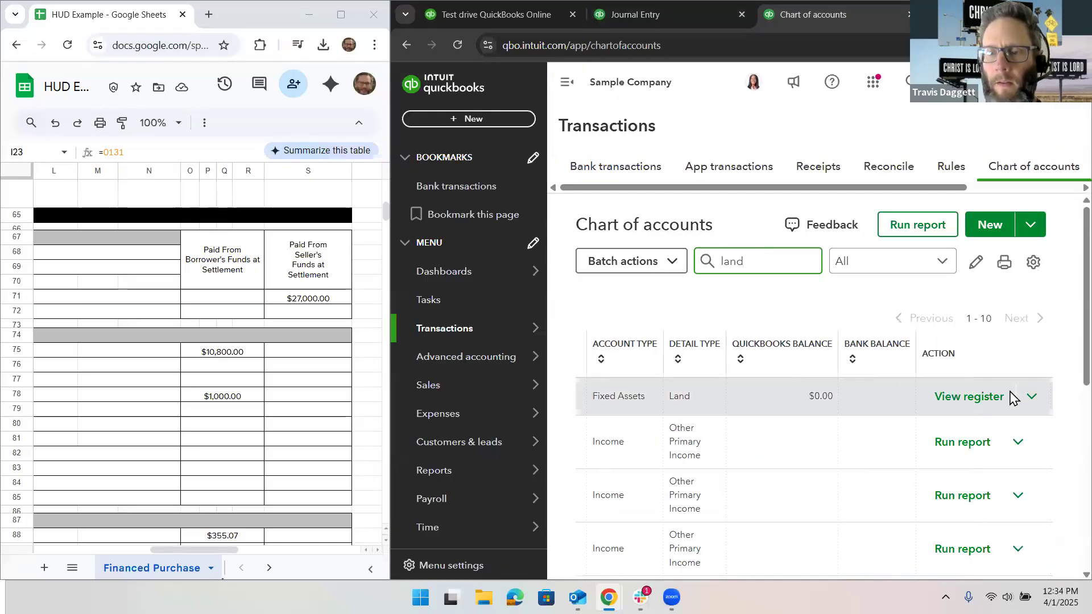
left_click(1032, 398)
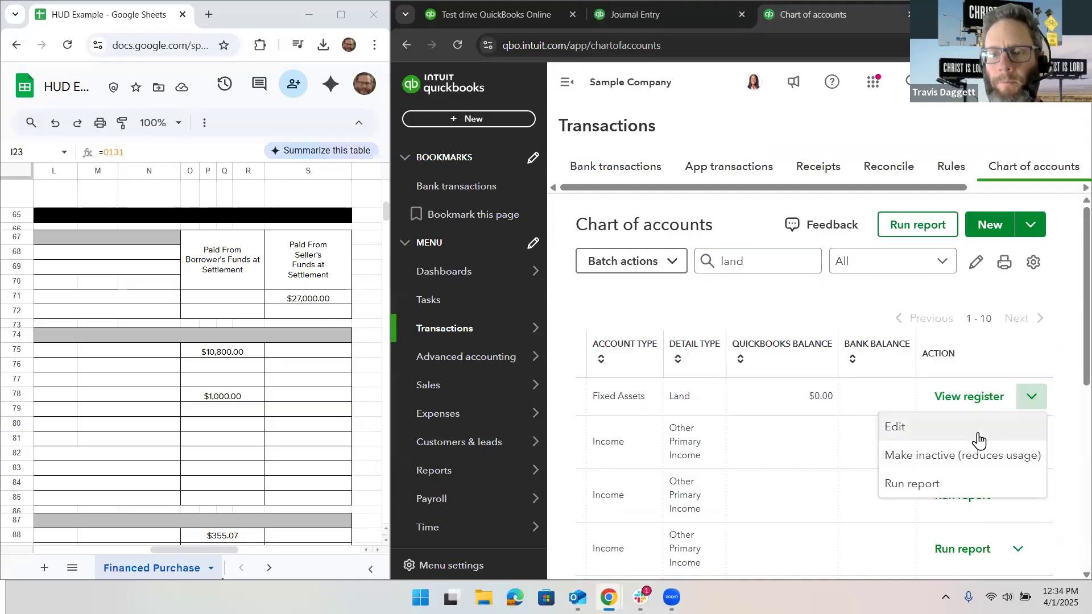
left_click(977, 434)
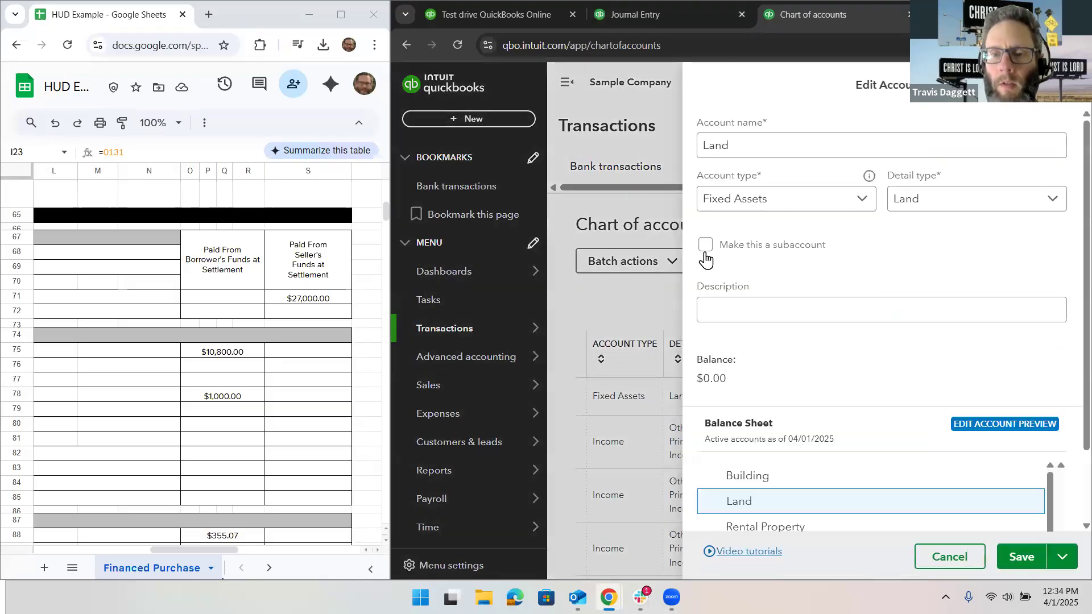
left_click(705, 245)
left_click(744, 295)
type("rental")
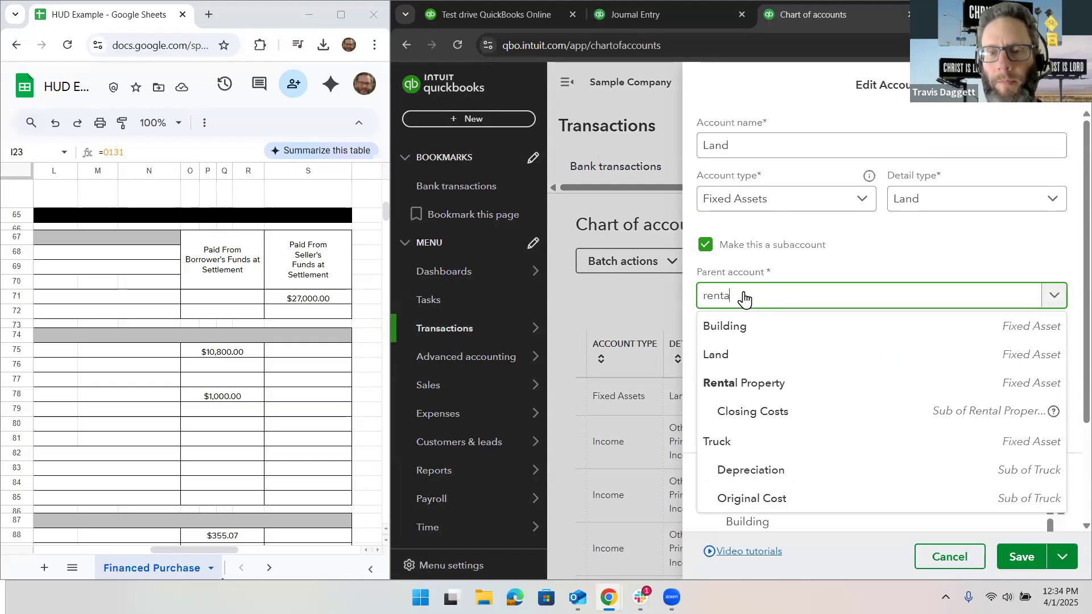
left_click(771, 326)
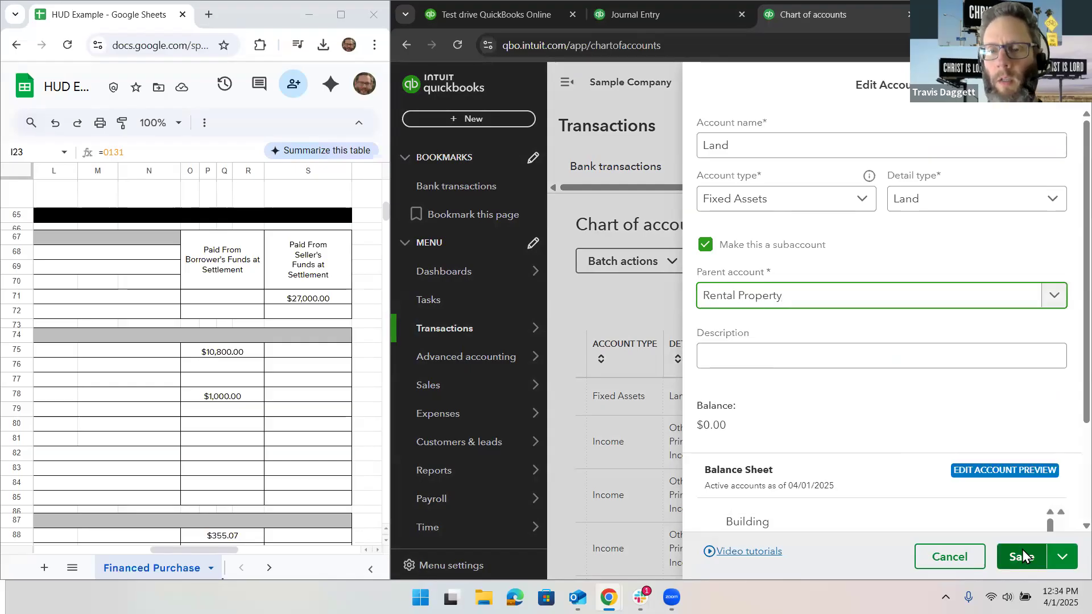
left_click(1022, 554)
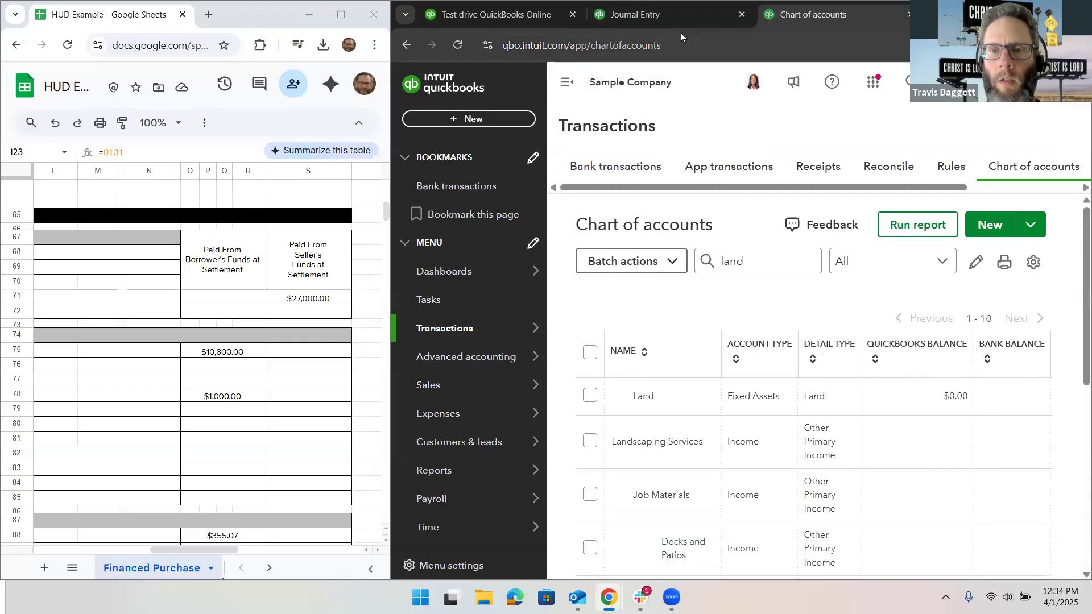
Step: Find the Building account in the chart of accounts, make it a subaccount of Rental Property and save it
left_click(667, 15)
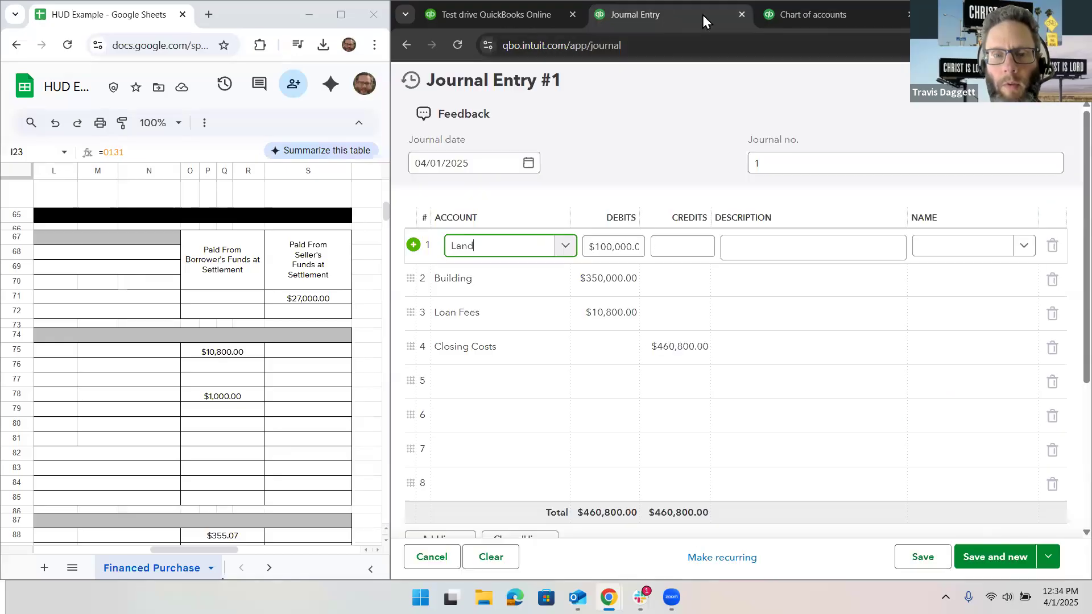
left_click(814, 12)
left_click_drag(768, 261, 680, 254)
type("building")
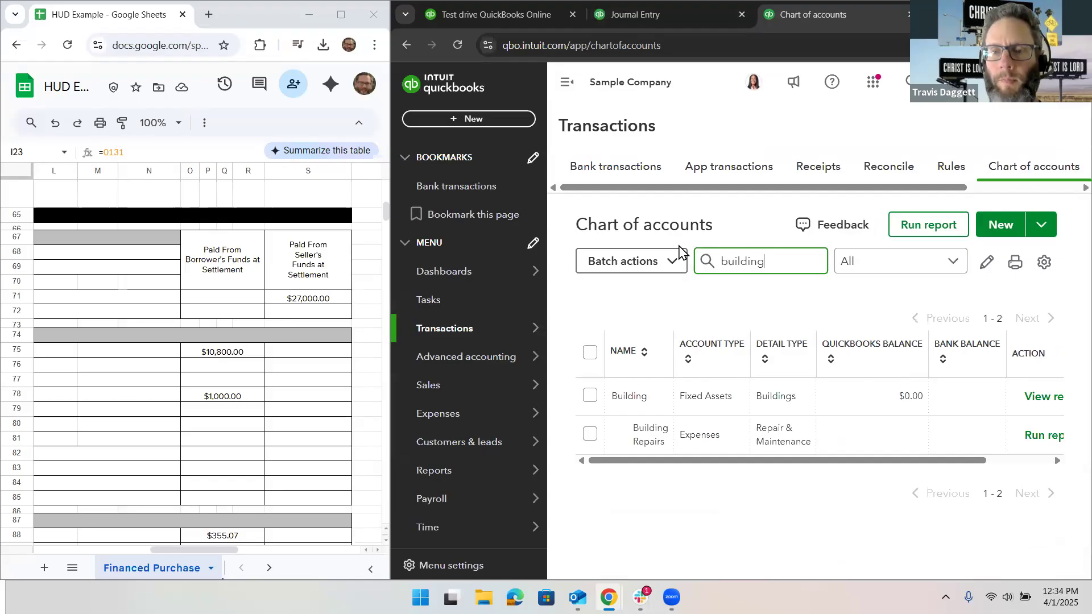
scroll(1048, 409, "right", 2)
left_click(1042, 396)
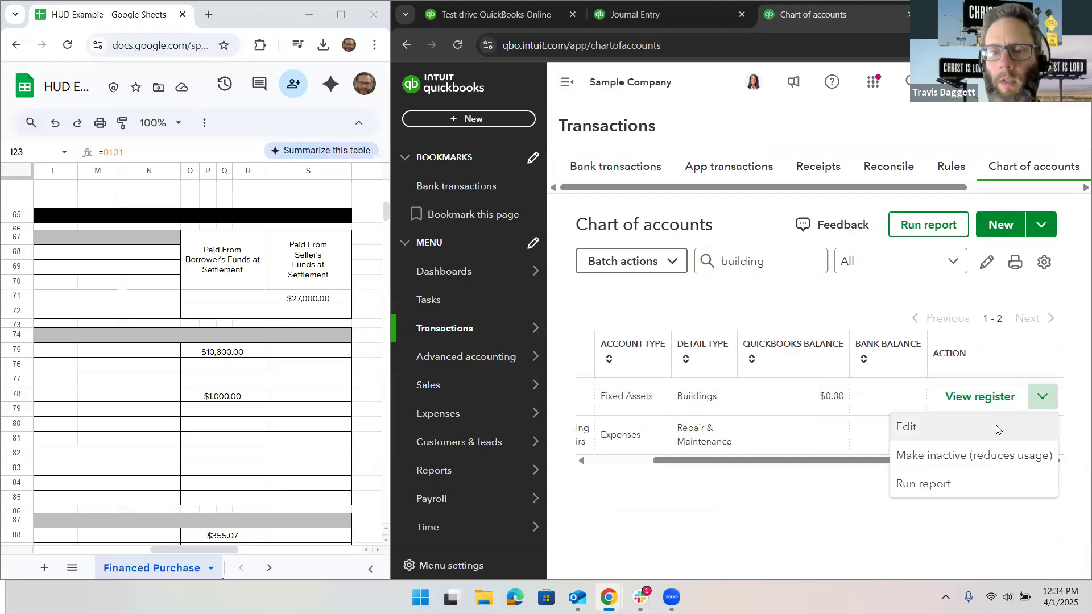
left_click(909, 424)
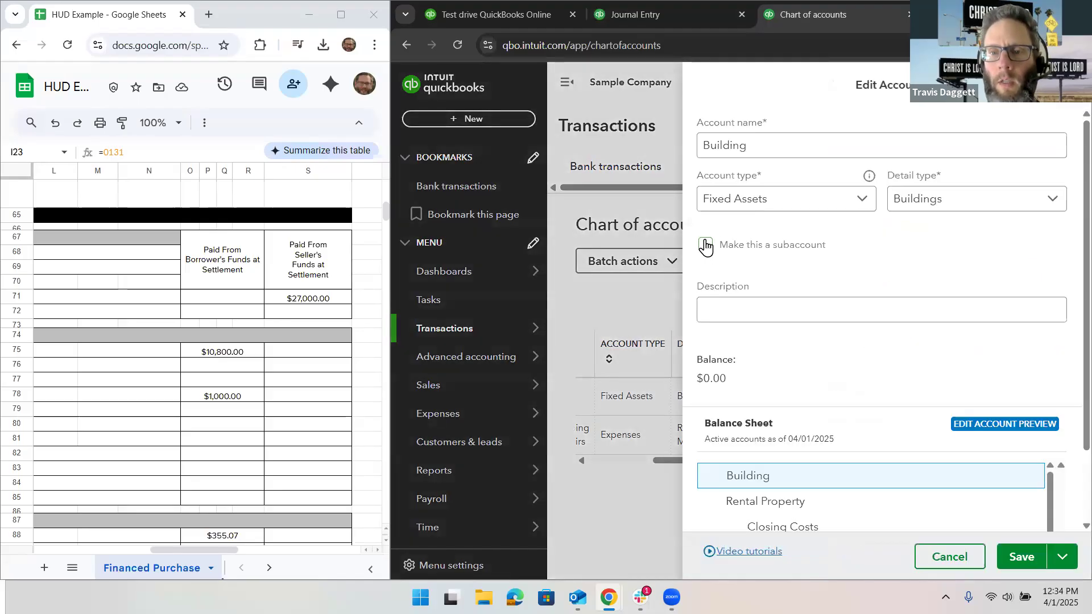
left_click(705, 246)
left_click(736, 303)
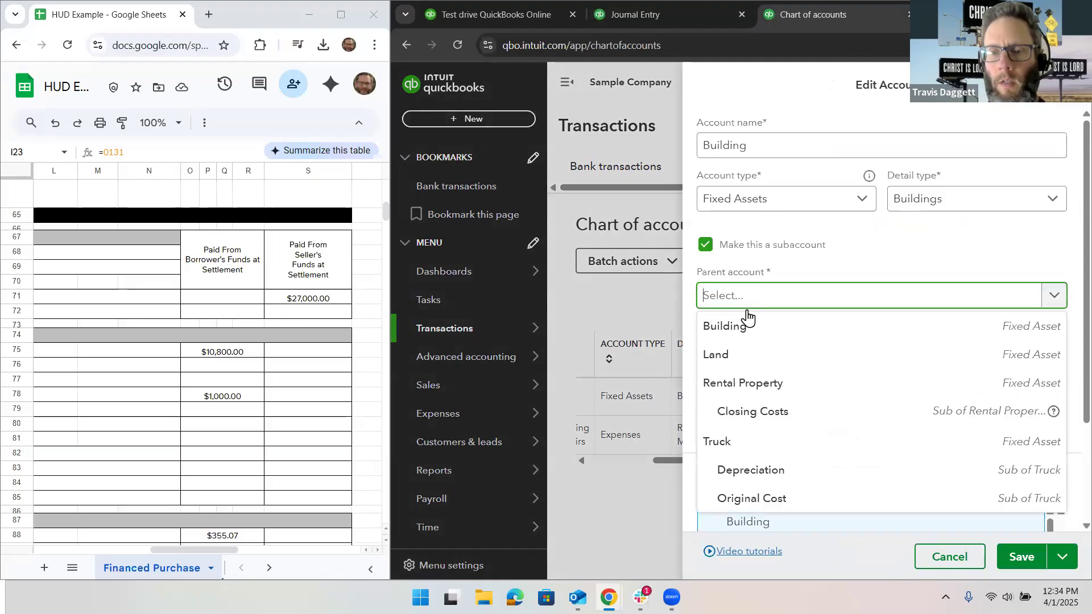
left_click(788, 382)
left_click(1005, 560)
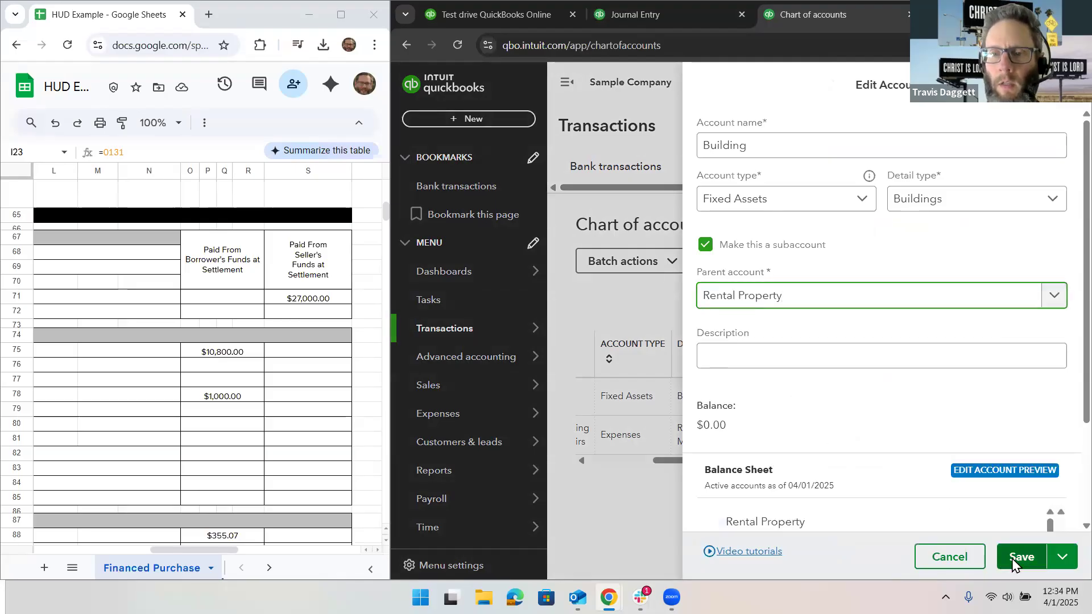
Step: Back in the journal entry, reselect Land under Rental Property as the account on line 1
left_click(609, 18)
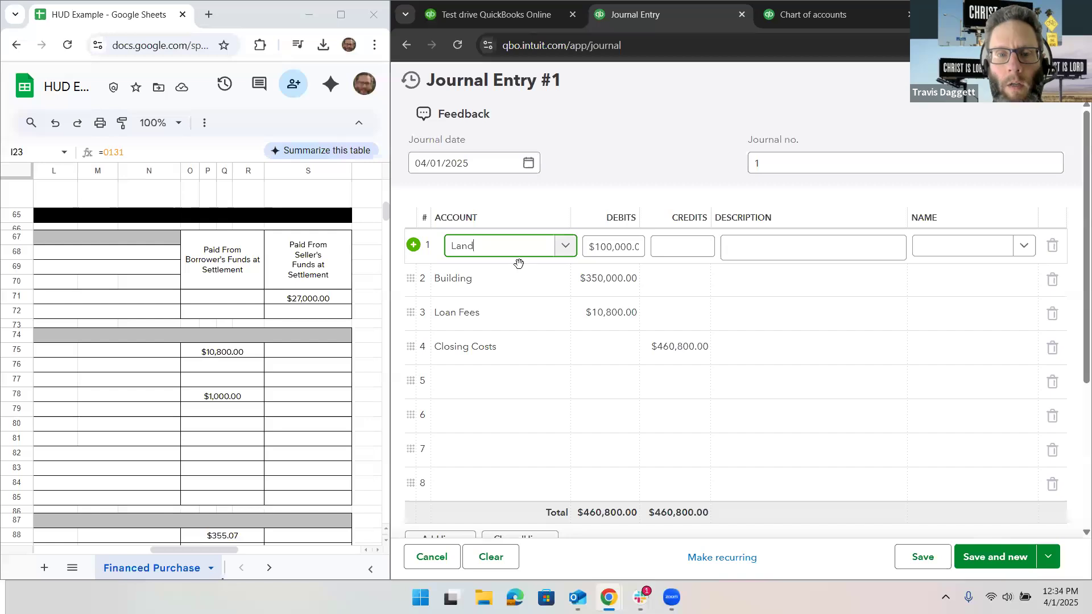
left_click(559, 255)
left_click(563, 367)
left_click(533, 287)
left_click(533, 293)
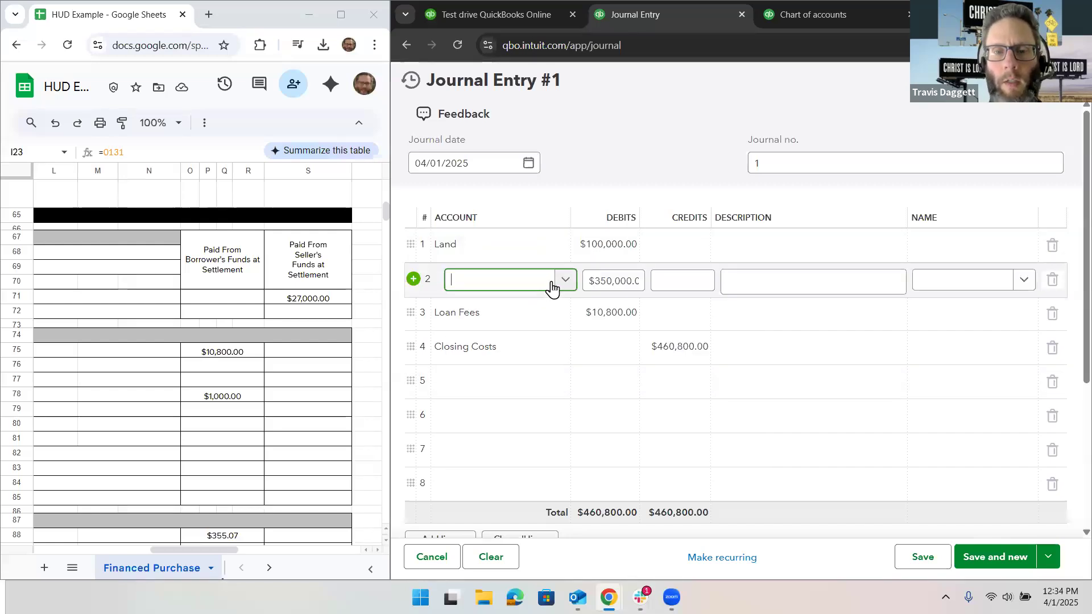
left_click(560, 254)
left_click(562, 257)
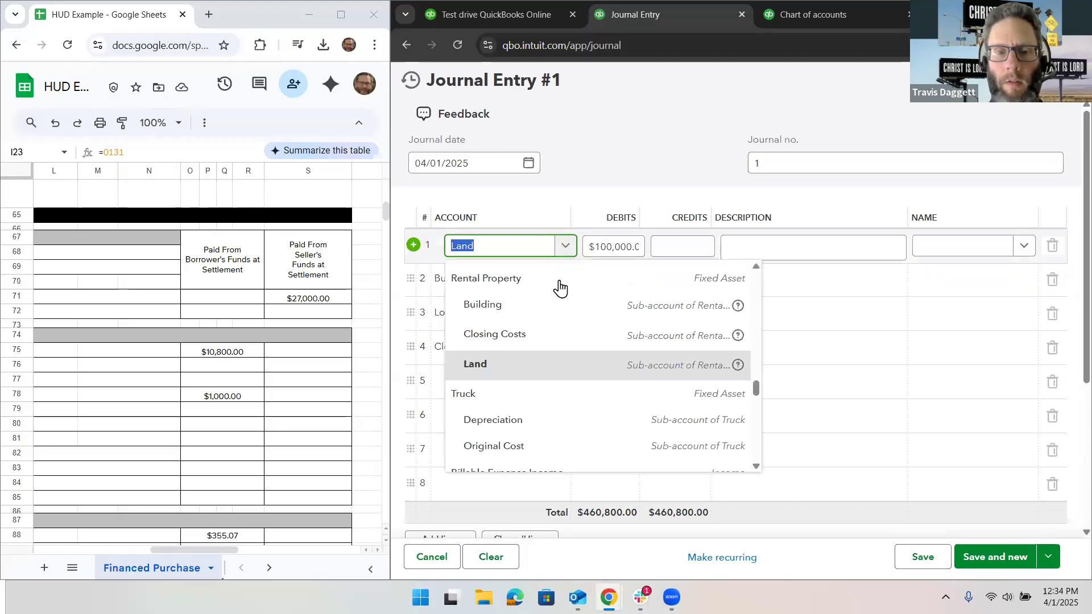
left_click(541, 369)
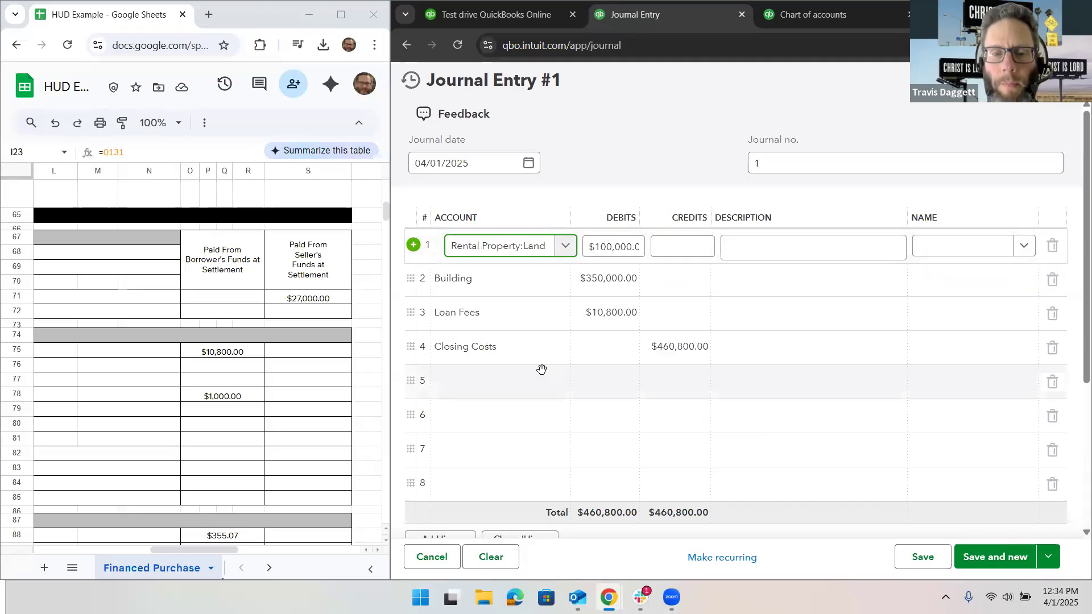
Step: Locate the appraisal fee on line 804 of the HUD settlement sheet and select its row to read the borrower's amount
left_click(506, 349)
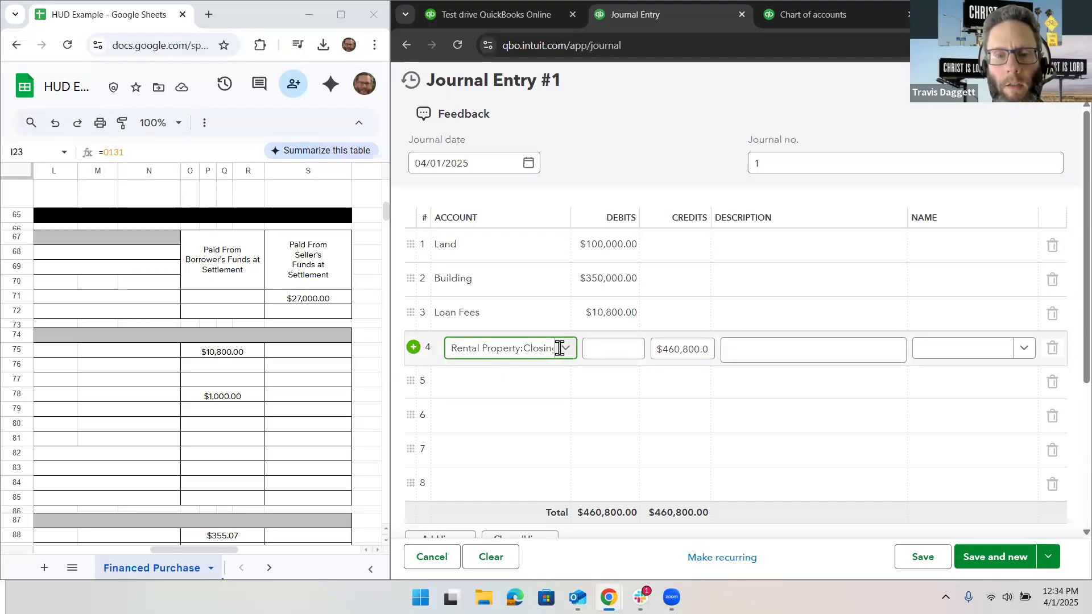
left_click(605, 346)
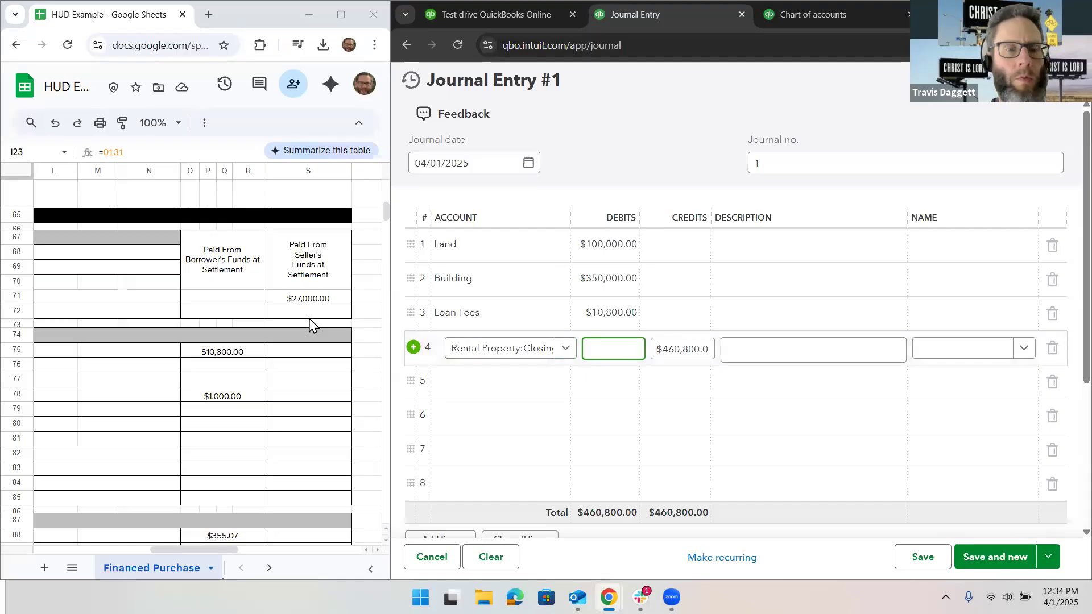
scroll(236, 410, "left", 8)
scroll(236, 410, "up", 1)
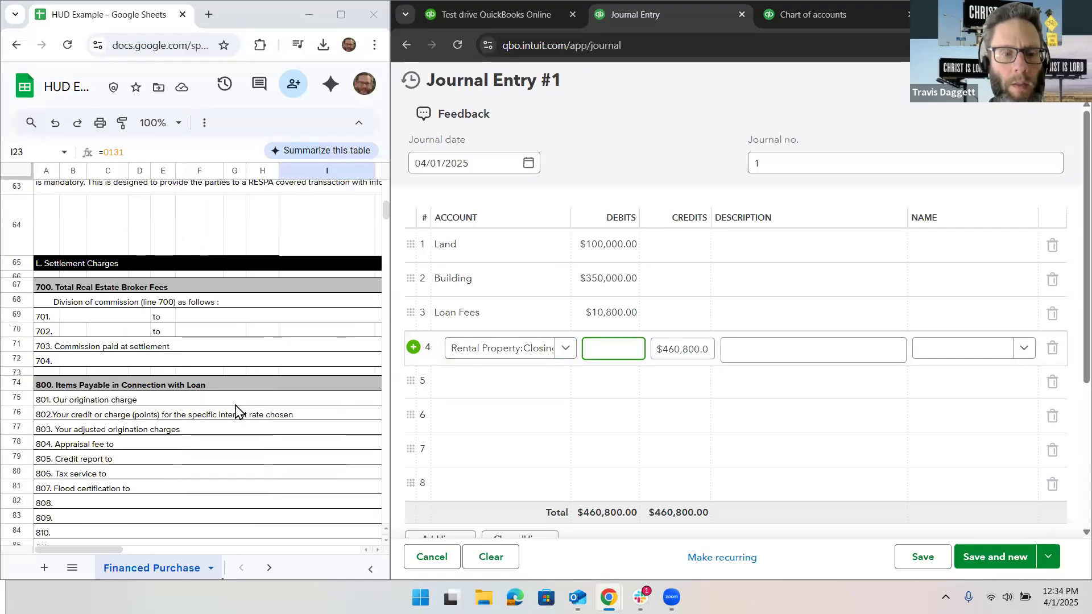
scroll(236, 411, "down", 2)
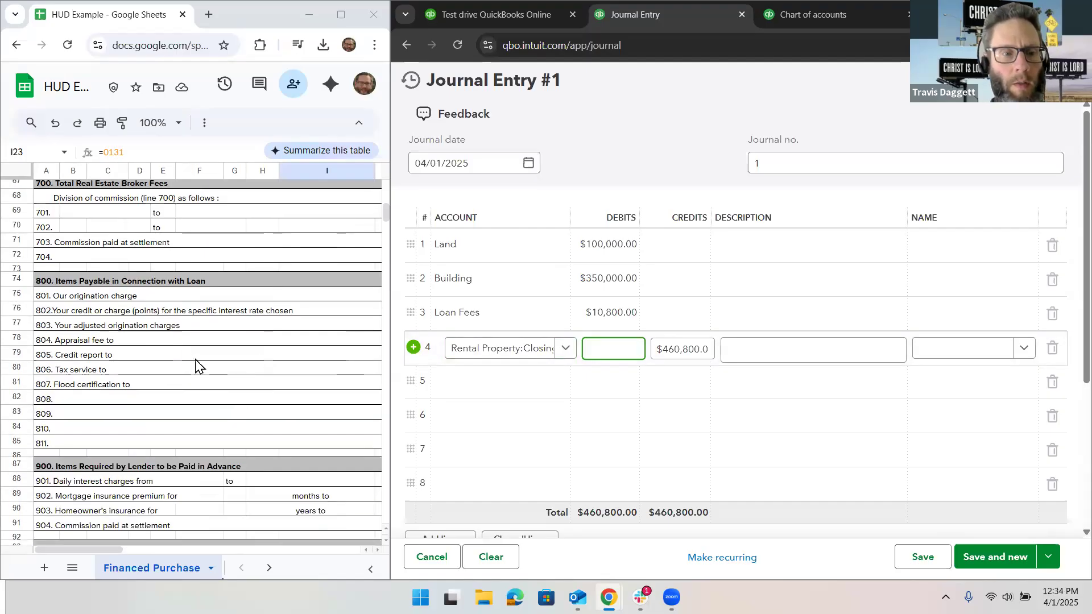
left_click(20, 341)
scroll(253, 344, "right", 8)
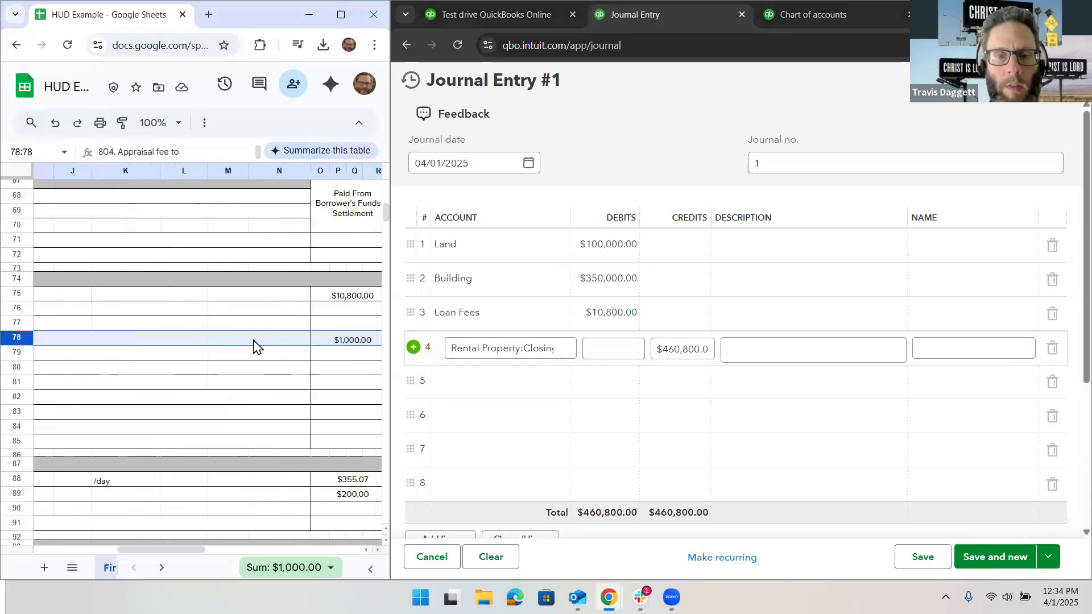
Step: Enter a $1,000.00 debit for Closing Costs on line 4 of the journal entry and check its account
left_click(600, 344)
type("1,0")
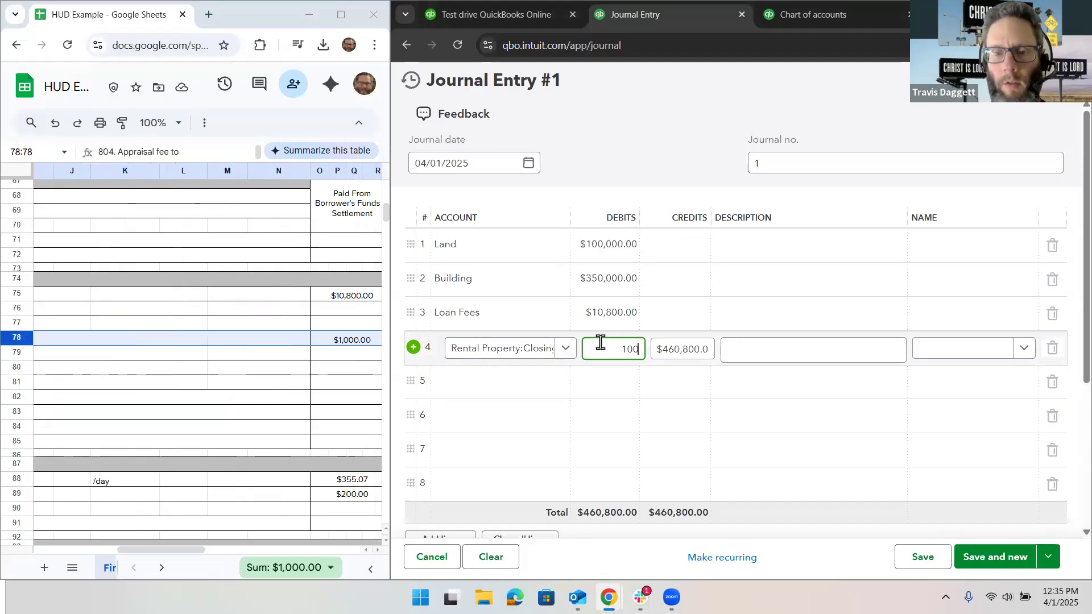
type("00")
left_click(604, 372)
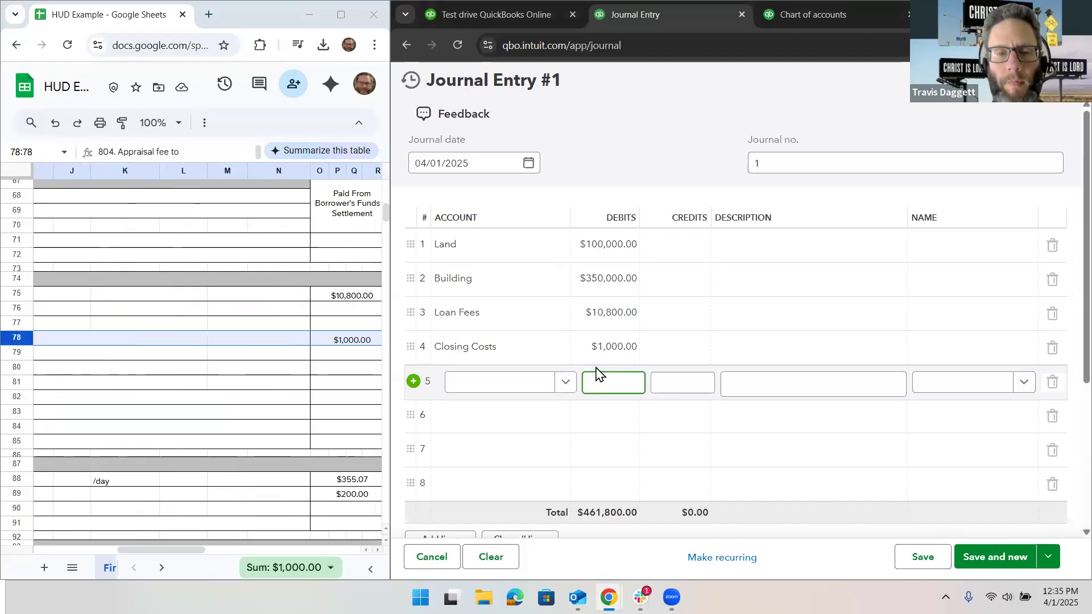
left_click(559, 349)
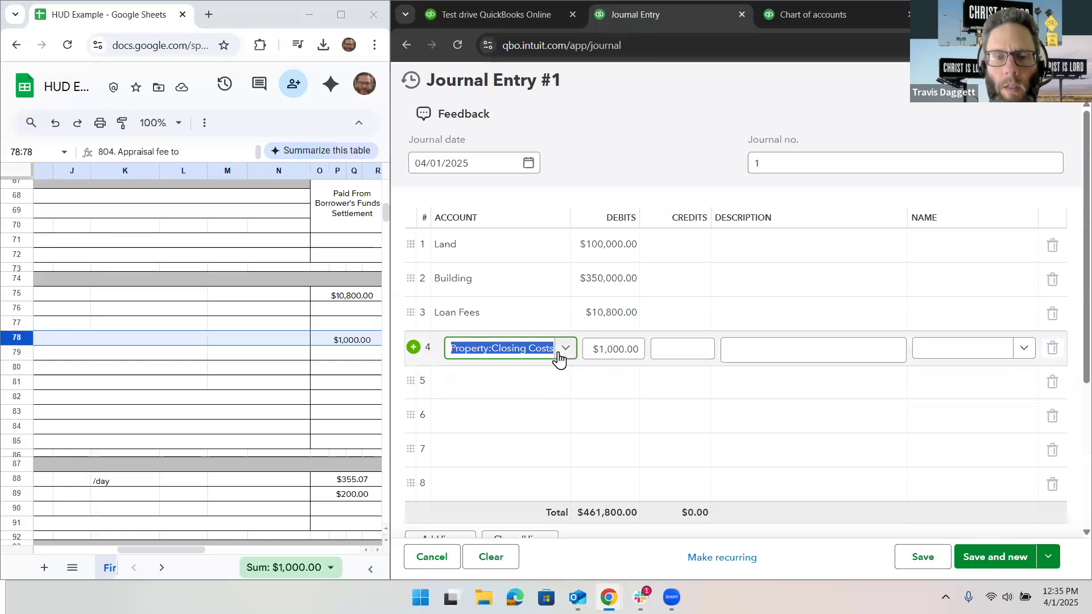
left_click(895, 312)
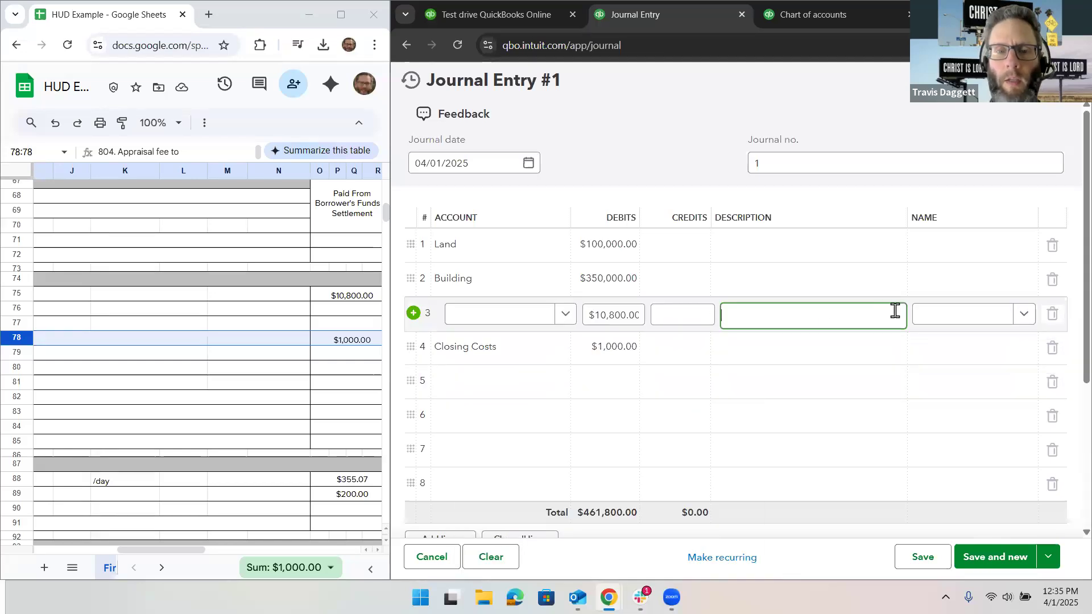
Step: Start a new account from line 5 of the journal entry and enter Interest Paid as its name
left_click(520, 387)
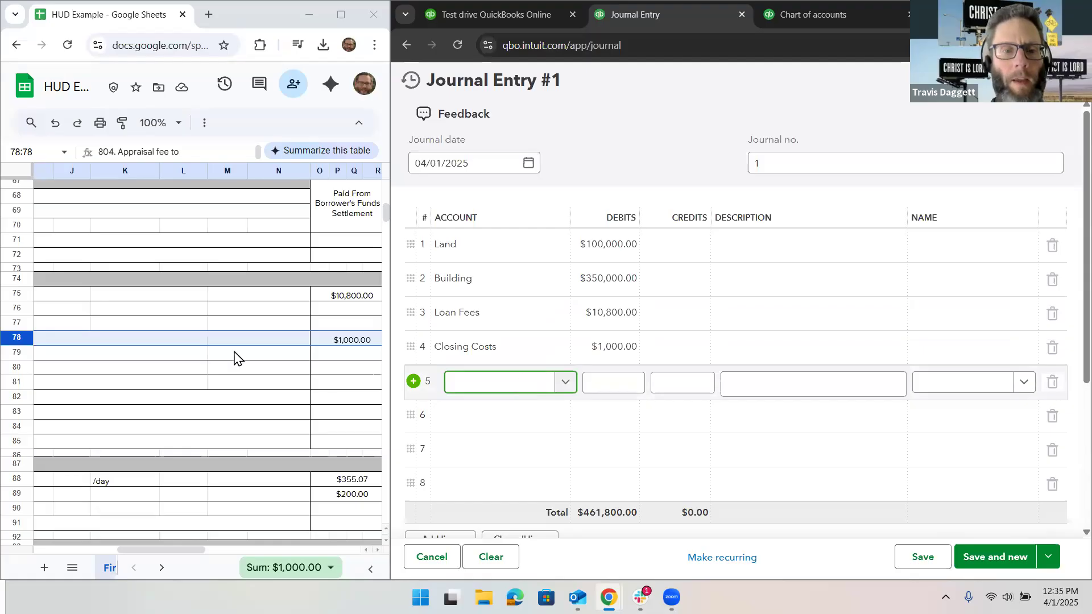
scroll(233, 359, "left", 5)
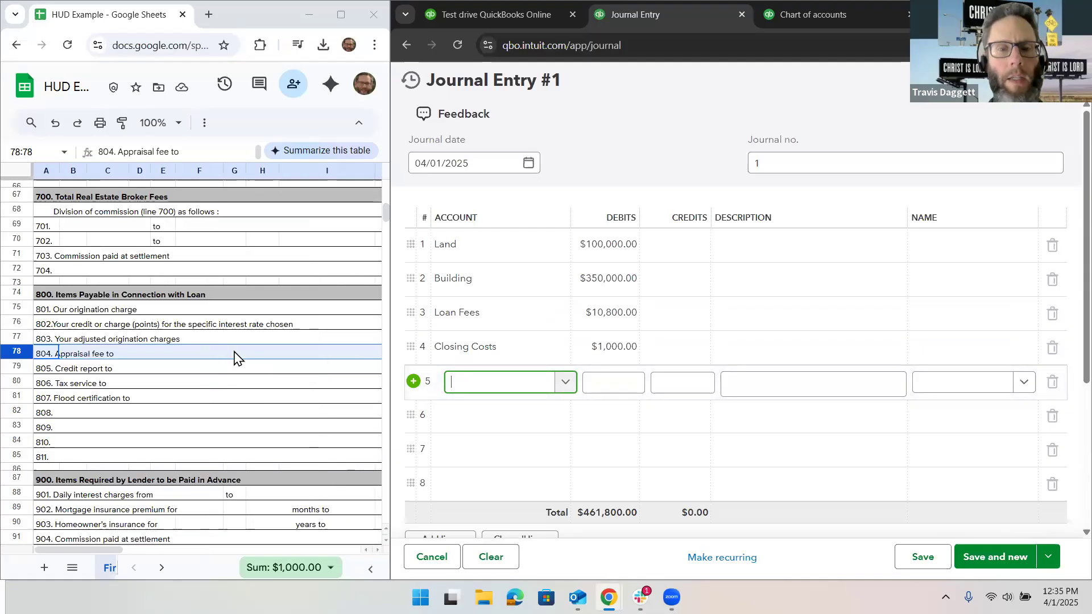
type("Interes")
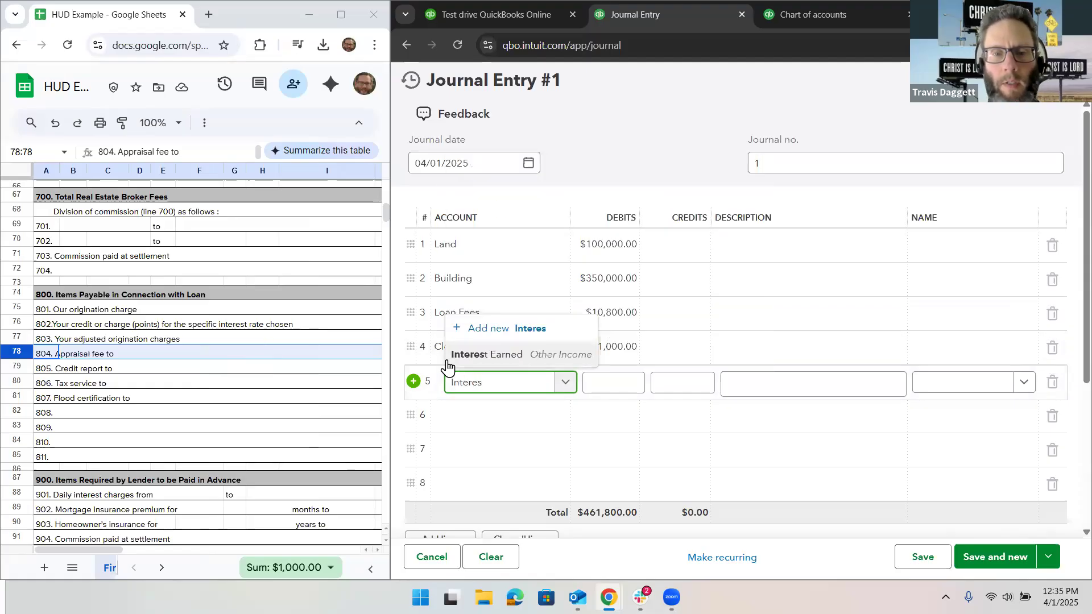
left_click(504, 329)
left_click(754, 146)
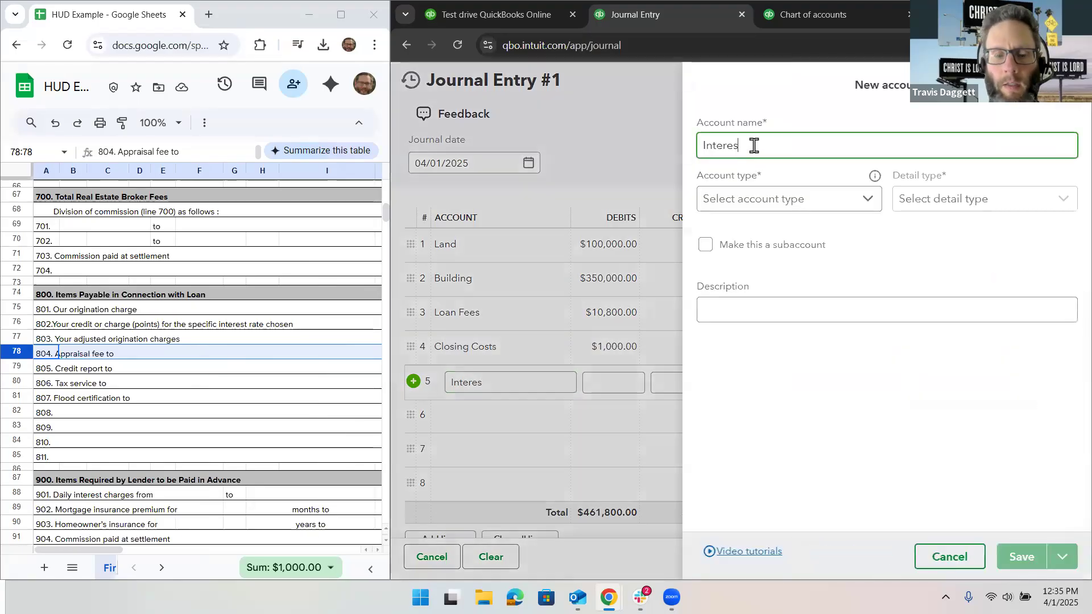
type("t Paid")
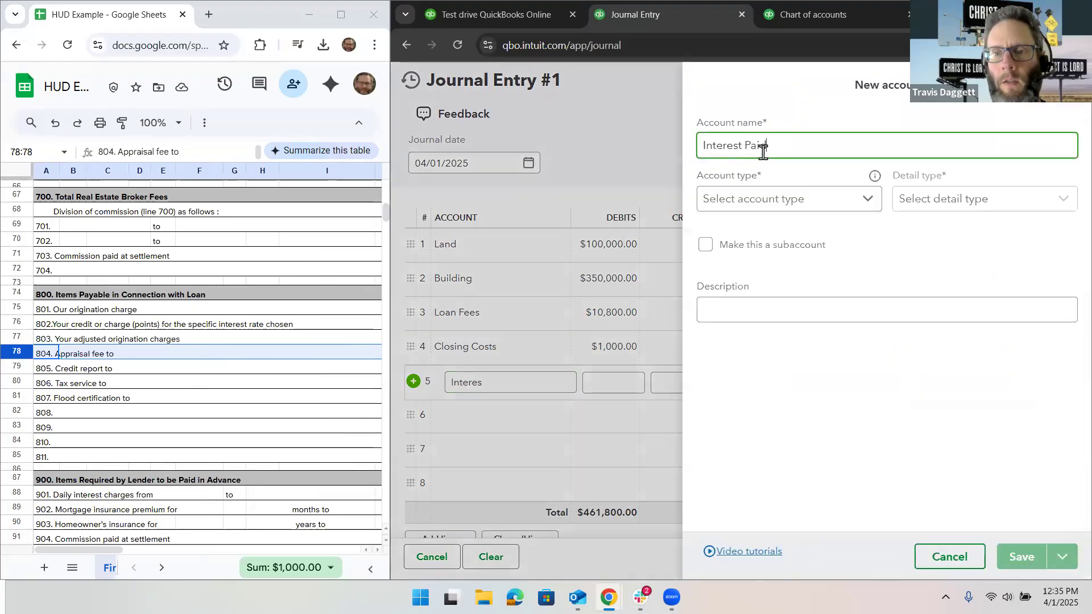
Step: Finish and save the new Interest Paid account with account type Expenses and detail type Interest Paid
left_click(790, 205)
scroll(784, 341, "down", 4)
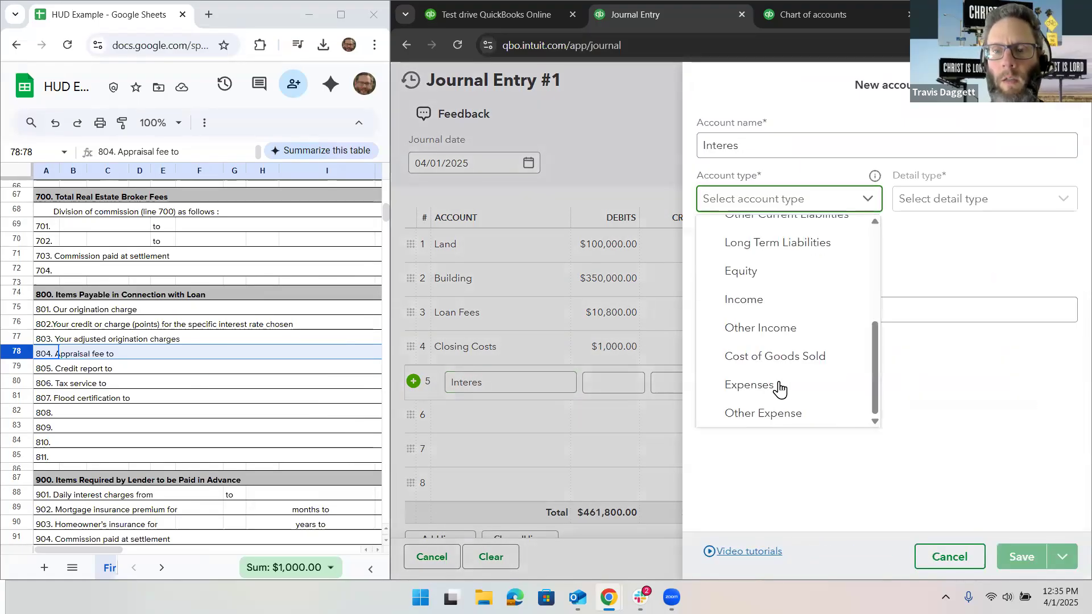
left_click(779, 383)
left_click(925, 213)
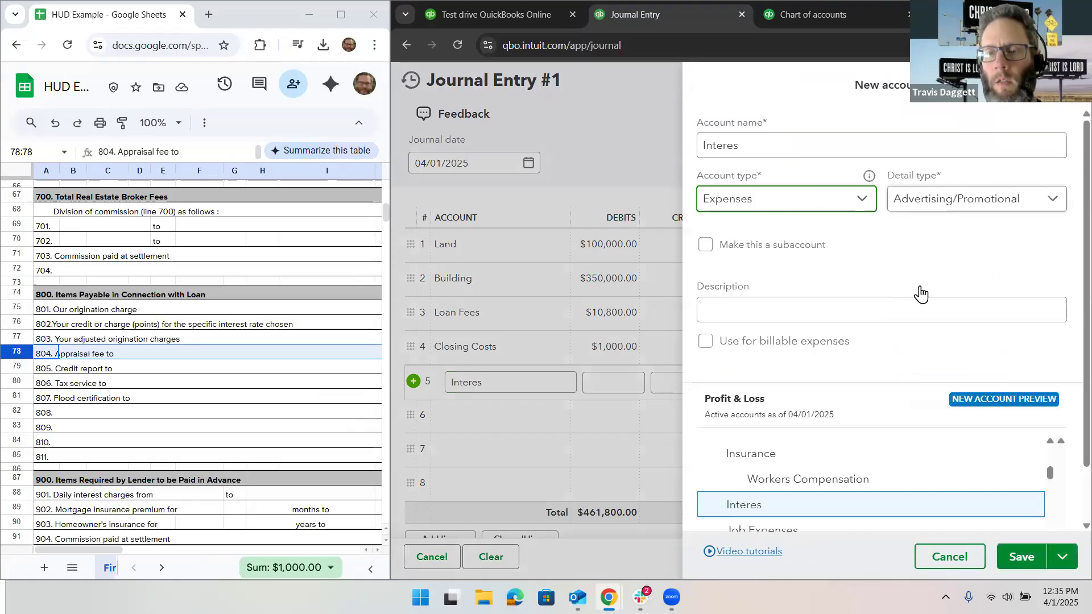
scroll(921, 290, "down", 3)
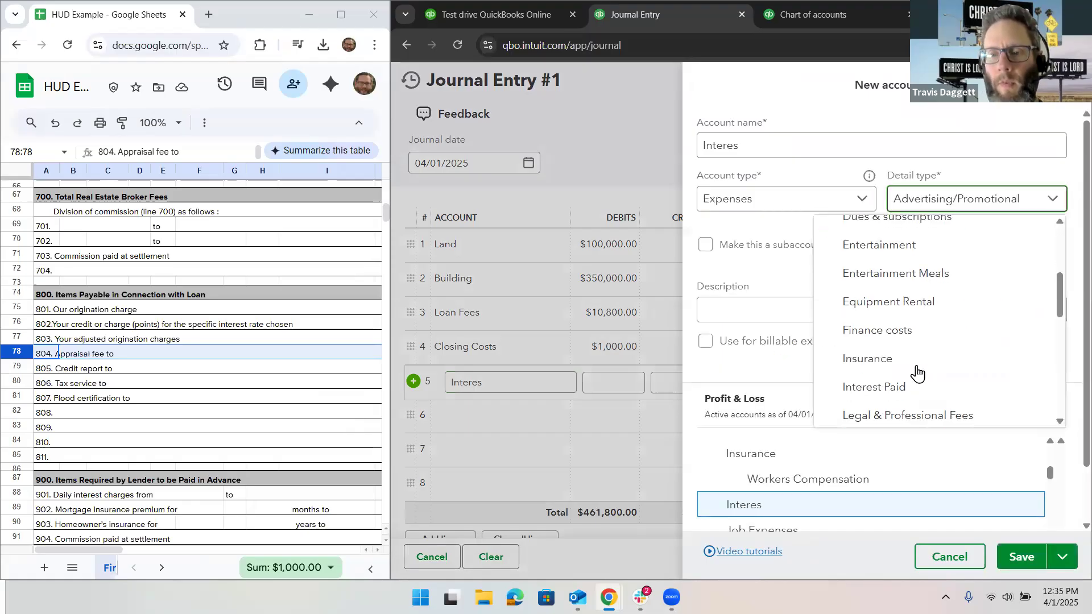
left_click(920, 393)
left_click(772, 144)
type("t Paid")
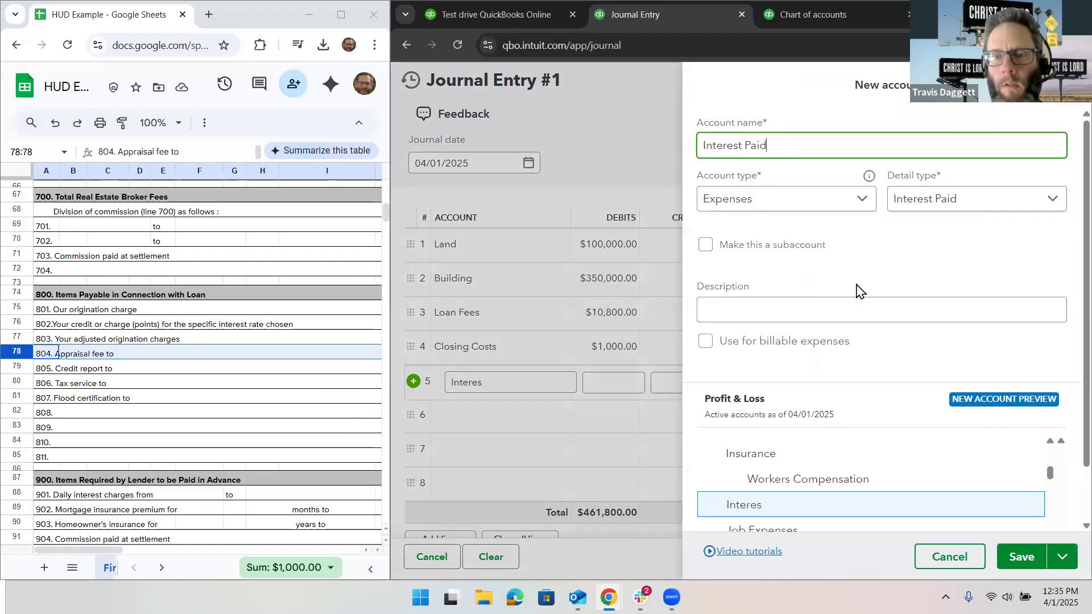
left_click(1021, 557)
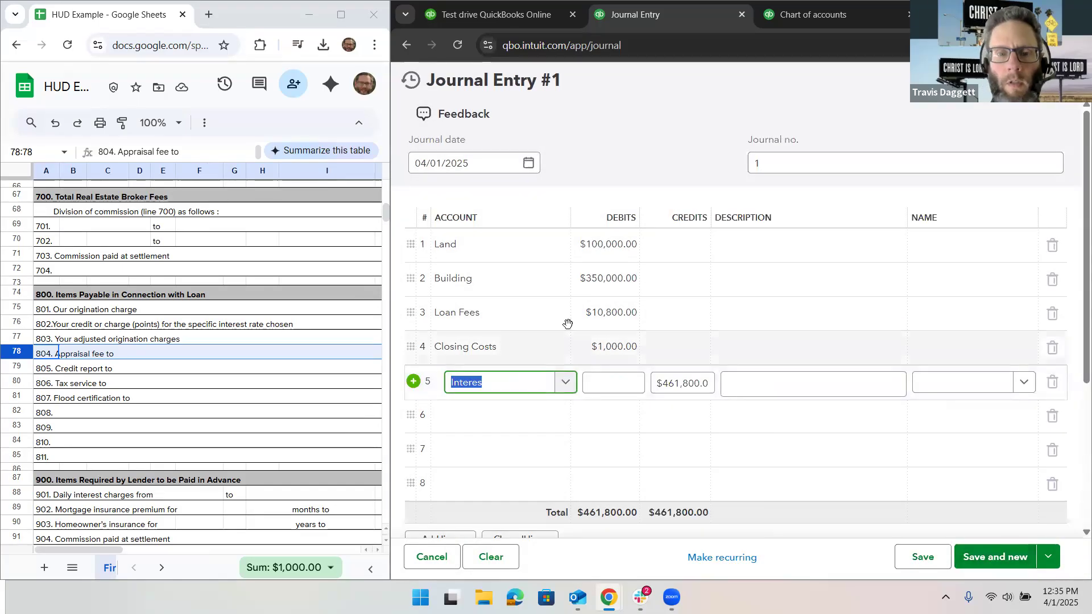
Step: Look up the daily interest charges on line 901 of the HUD sheet and enter them as a $355.07 debit on line 5
left_click(512, 403)
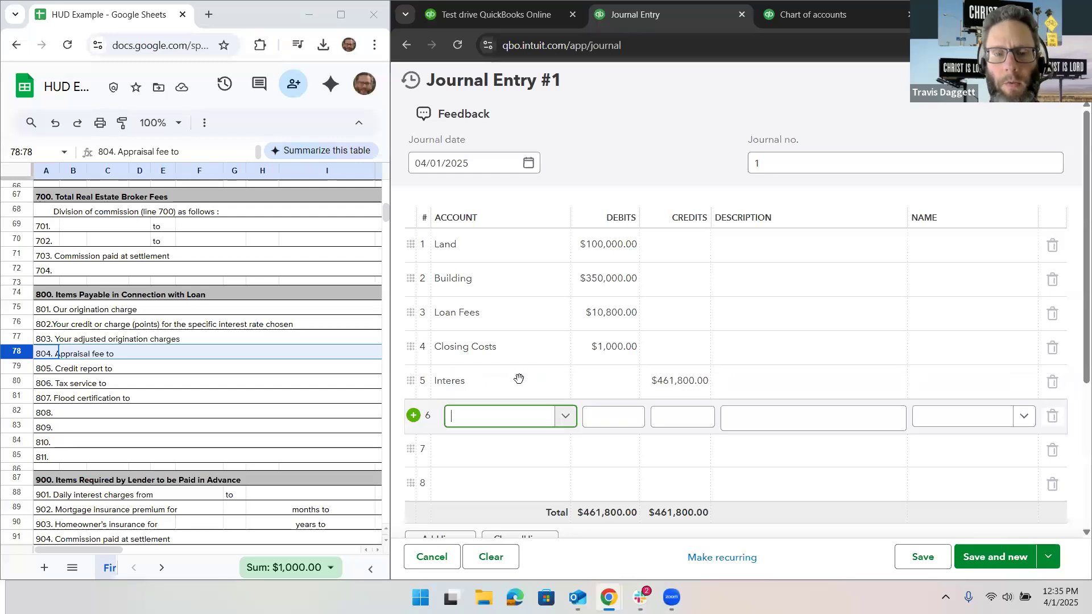
left_click(612, 383)
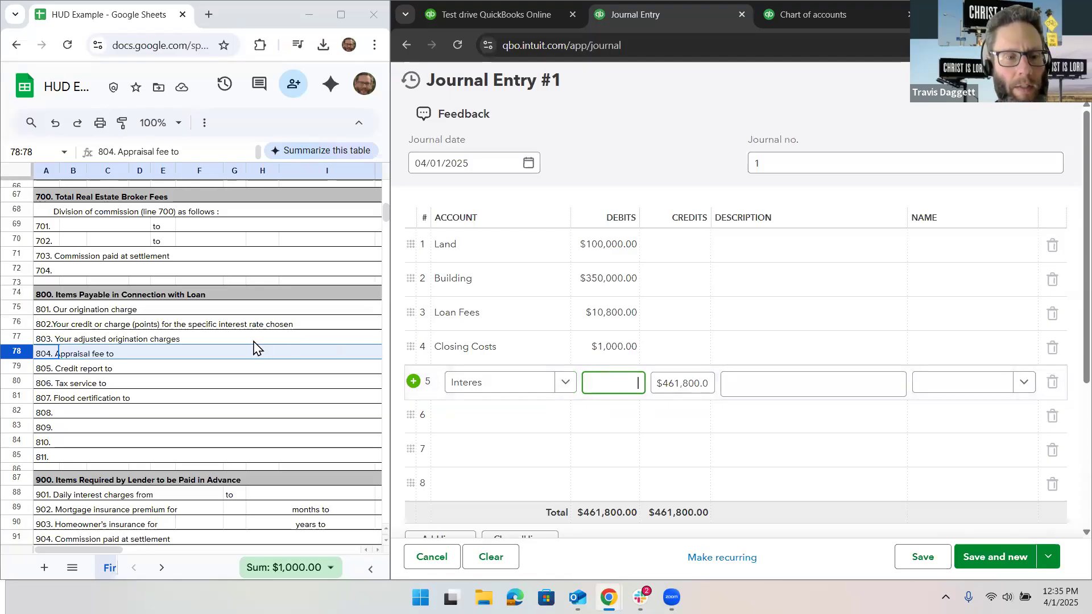
scroll(256, 393, "down", 3)
scroll(260, 410, "right", 5)
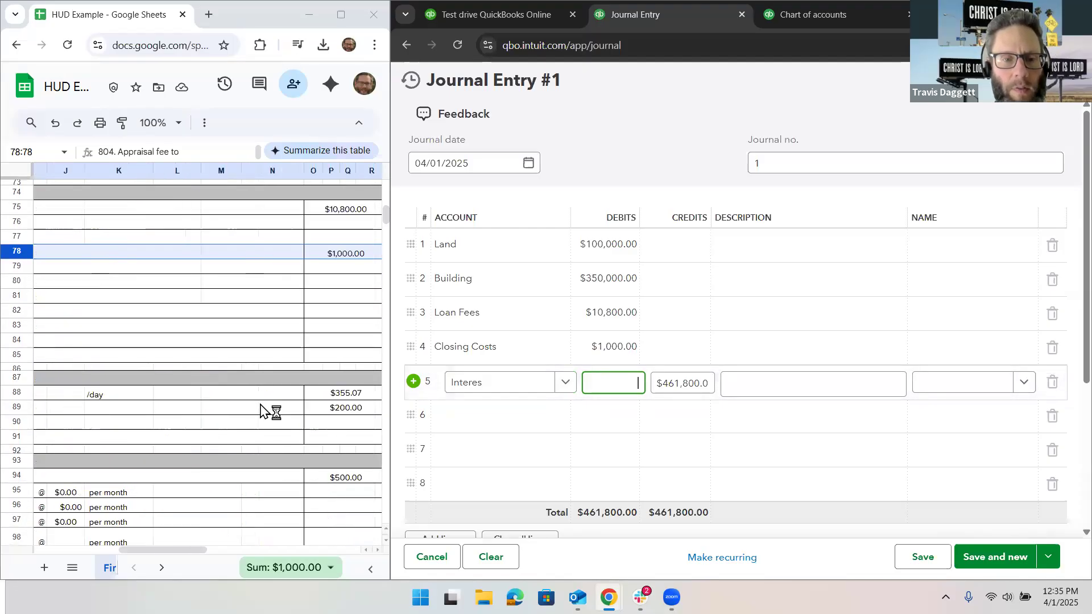
scroll(261, 408, "right", 1)
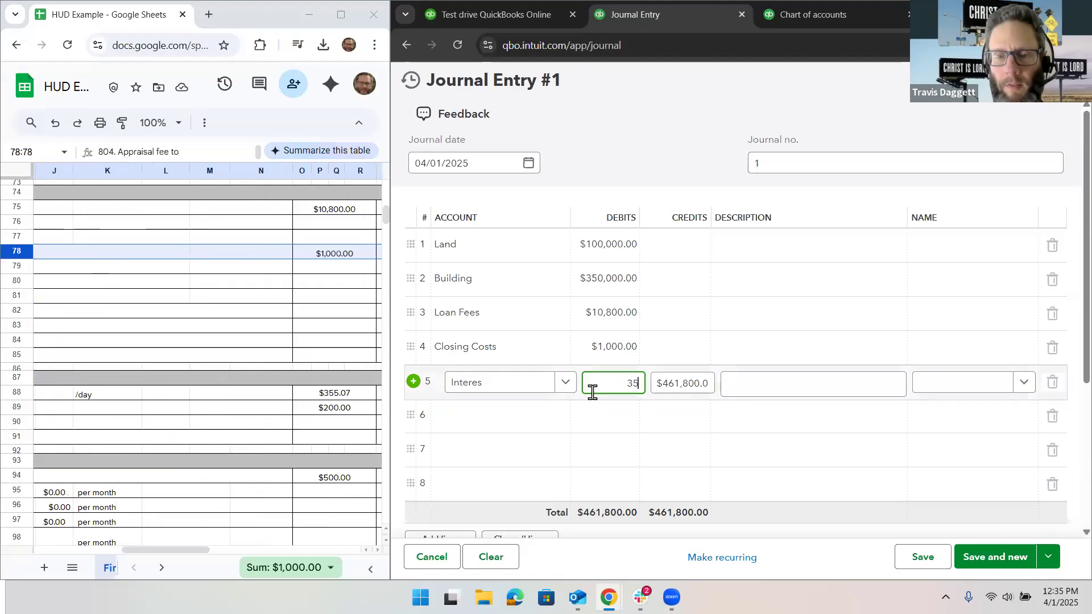
type("7")
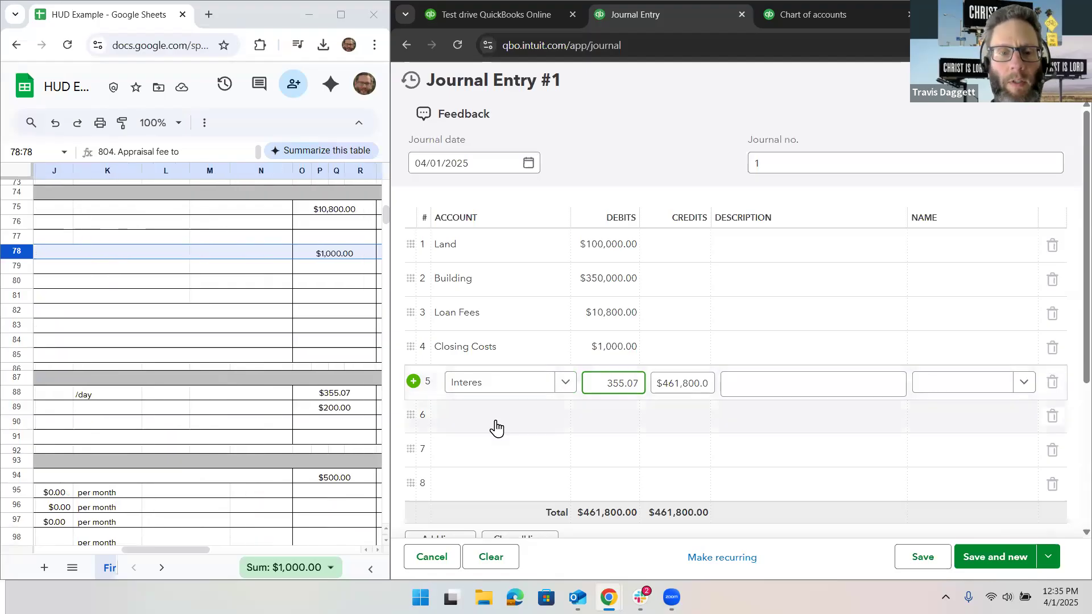
Step: Create a PMI account from line 6 of the journal entry with account type Expenses and detail type Insurance
left_click(495, 428)
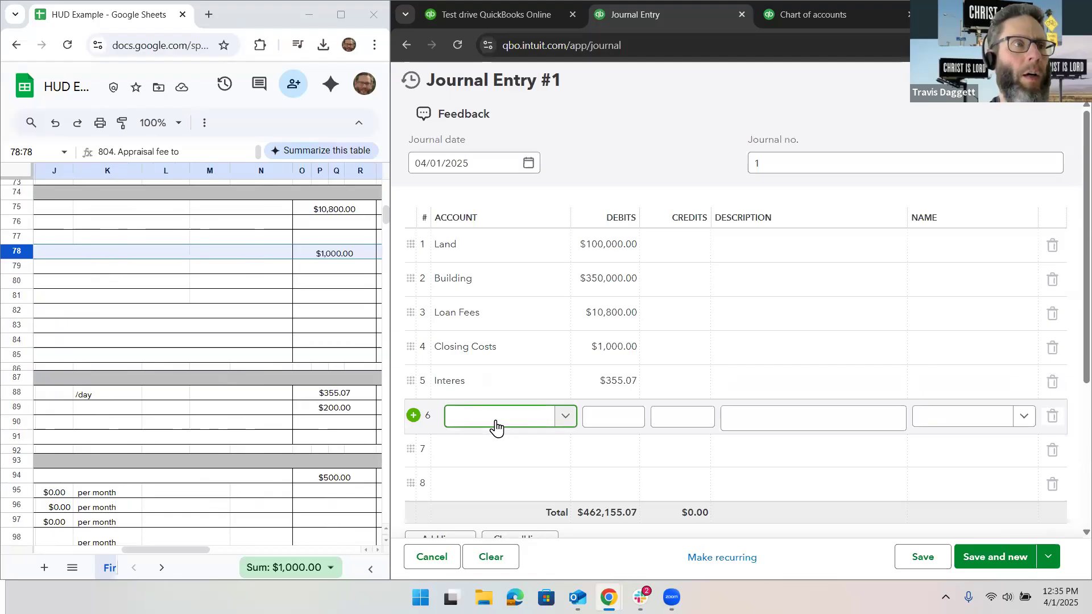
type("PMI")
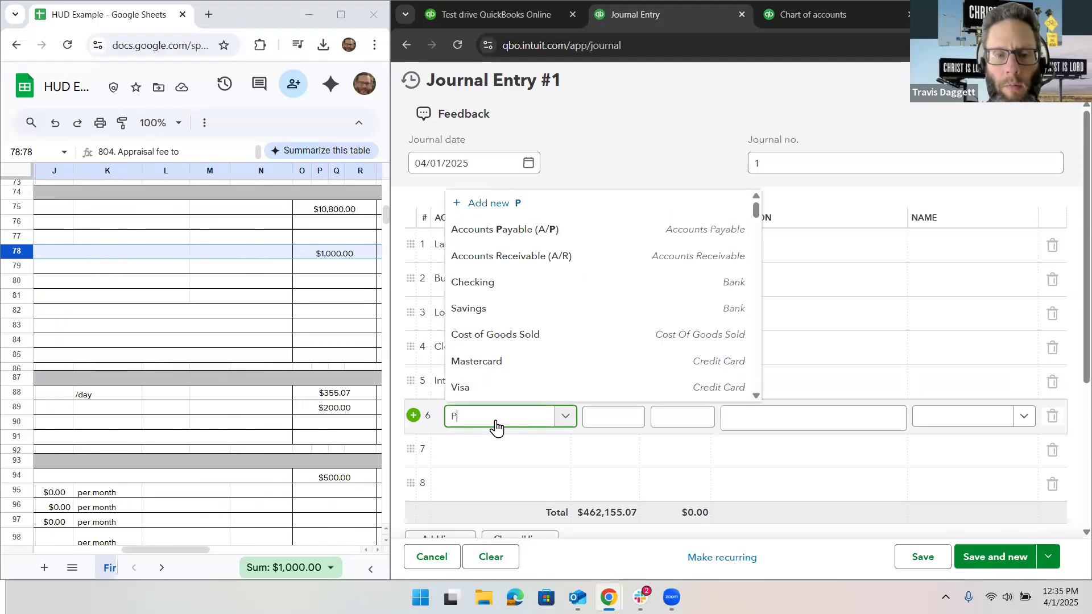
left_click(505, 386)
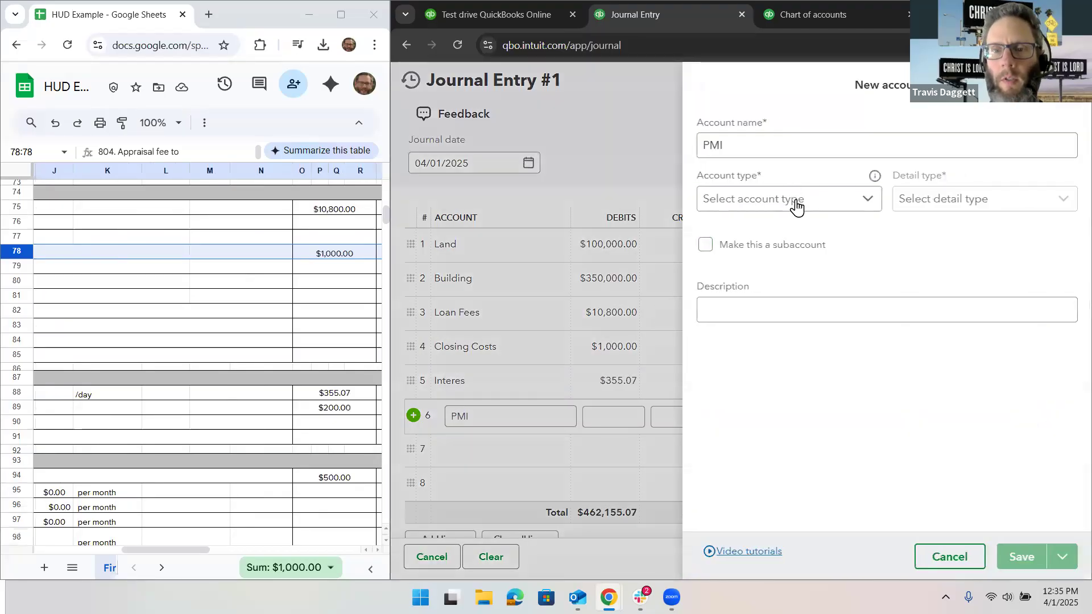
left_click(793, 205)
scroll(774, 336, "down", 3)
left_click(740, 386)
left_click(955, 205)
scroll(950, 288, "down", 4)
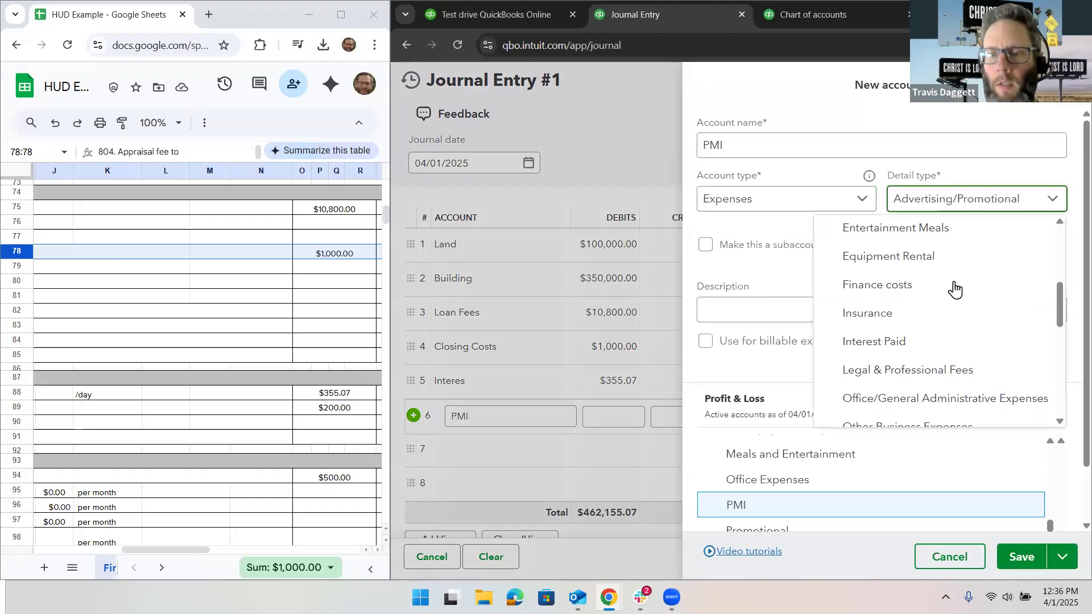
left_click(933, 324)
left_click(1018, 559)
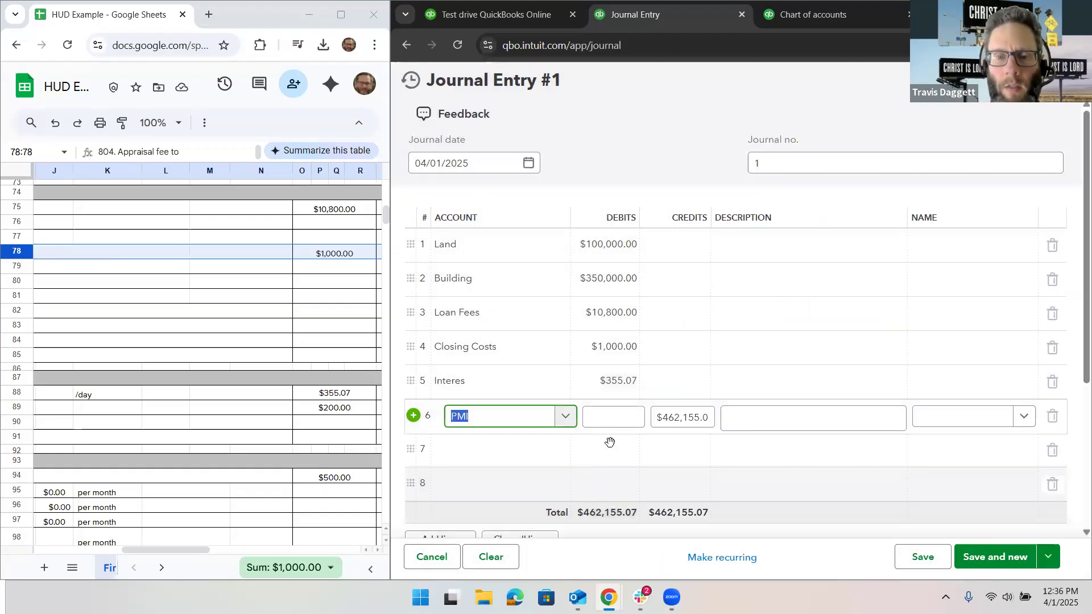
Step: Check the mortgage insurance premium on line 902 of the HUD sheet and enter a $200.00 debit for PMI
key("Tab")
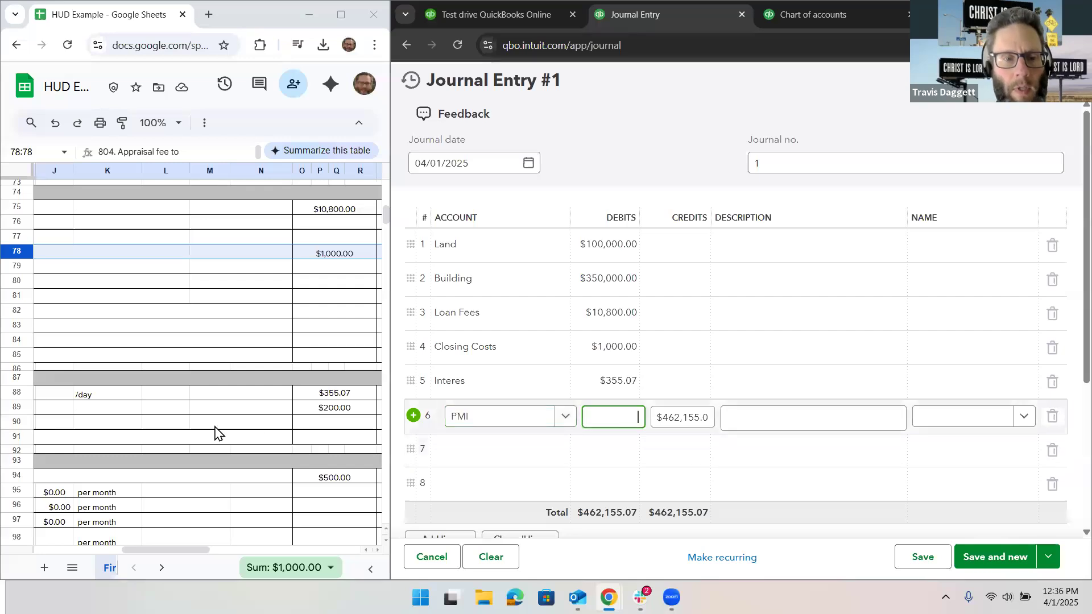
scroll(214, 431, "left", 5)
scroll(214, 431, "down", 2)
scroll(214, 431, "up", 1)
scroll(214, 431, "right", 6)
type("200.")
Step: Create a Tax & Insurance Escrow account from line 7 of the journal entry with account type and detail type Other Current Assets
left_click(507, 455)
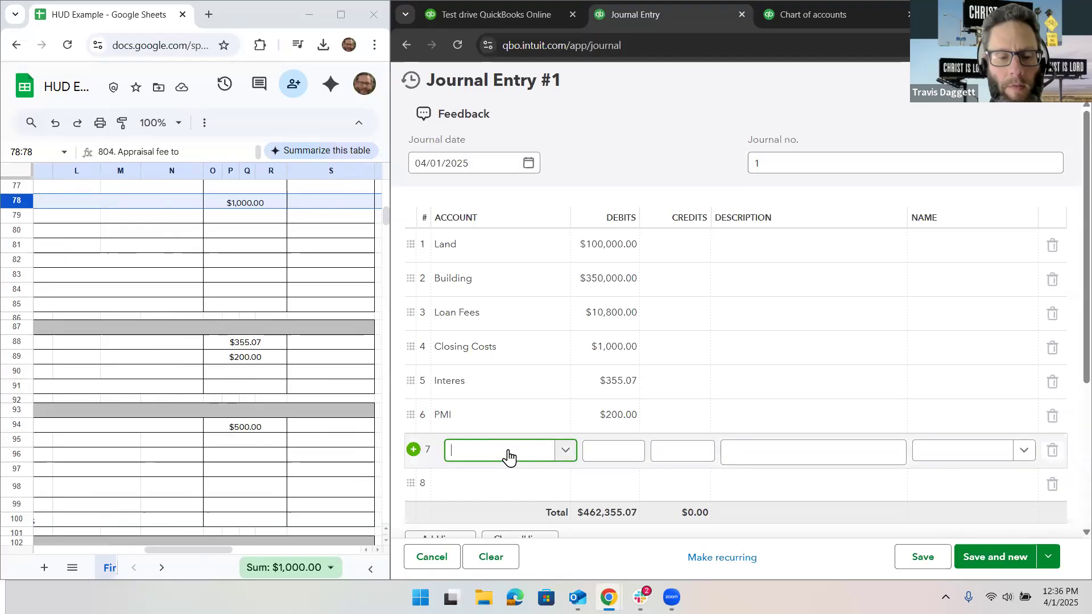
type("Ta")
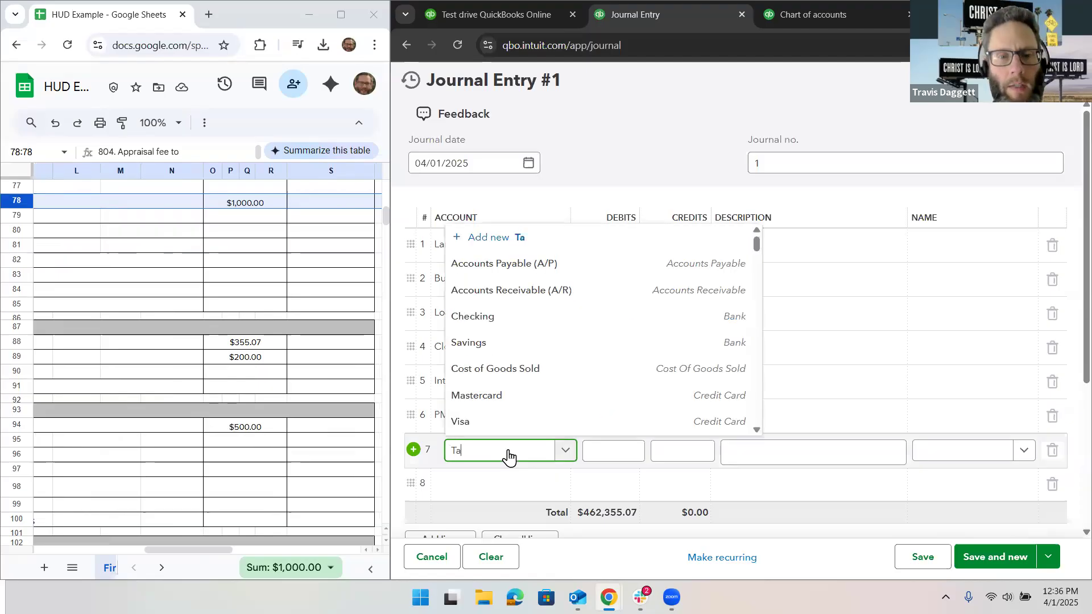
type("x & Insu")
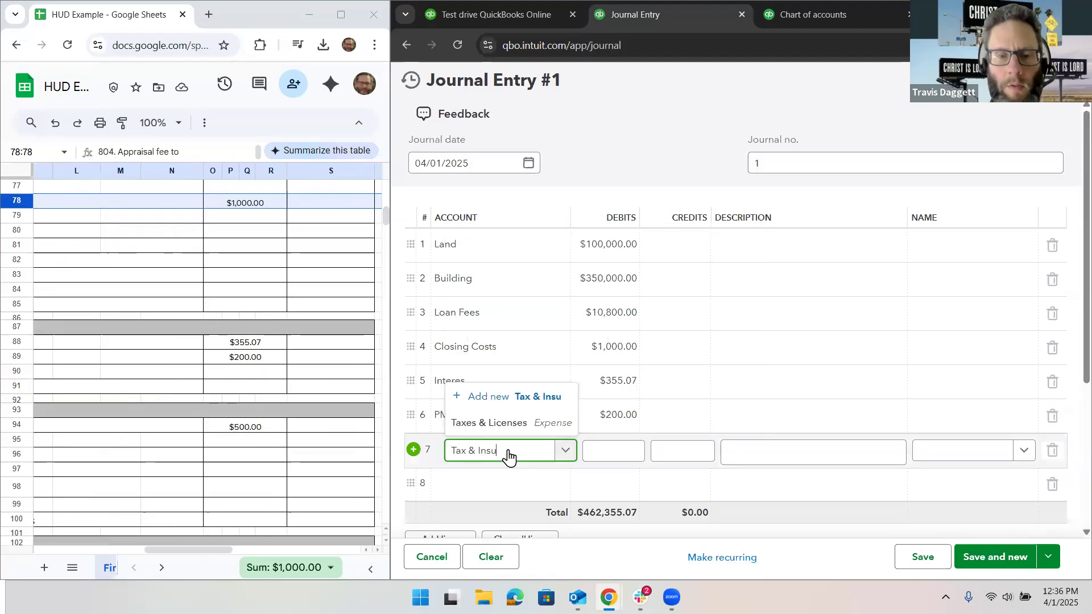
type("rance Escrow")
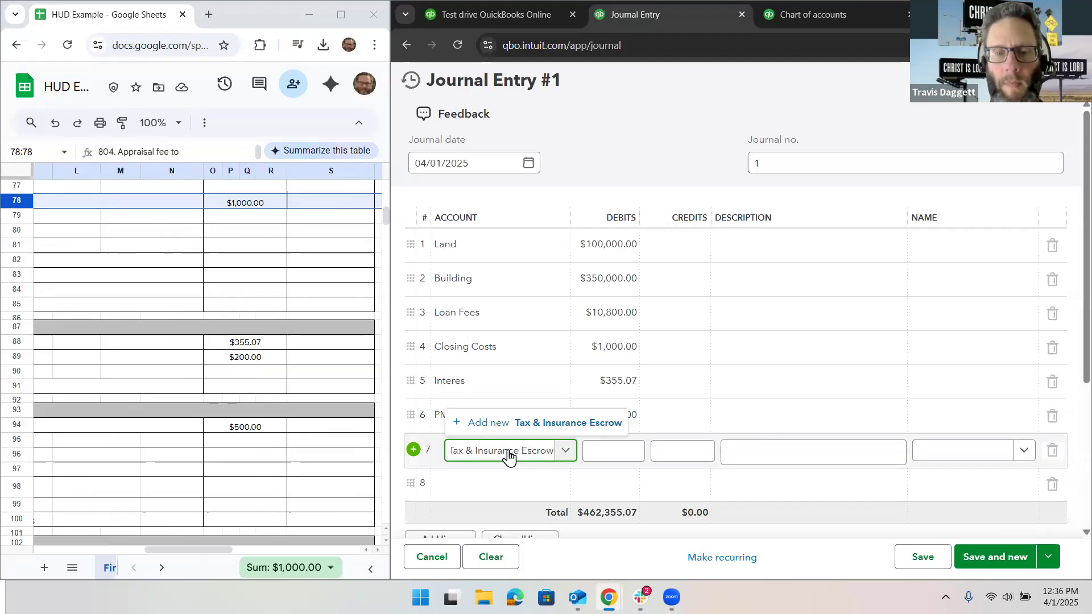
left_click(549, 423)
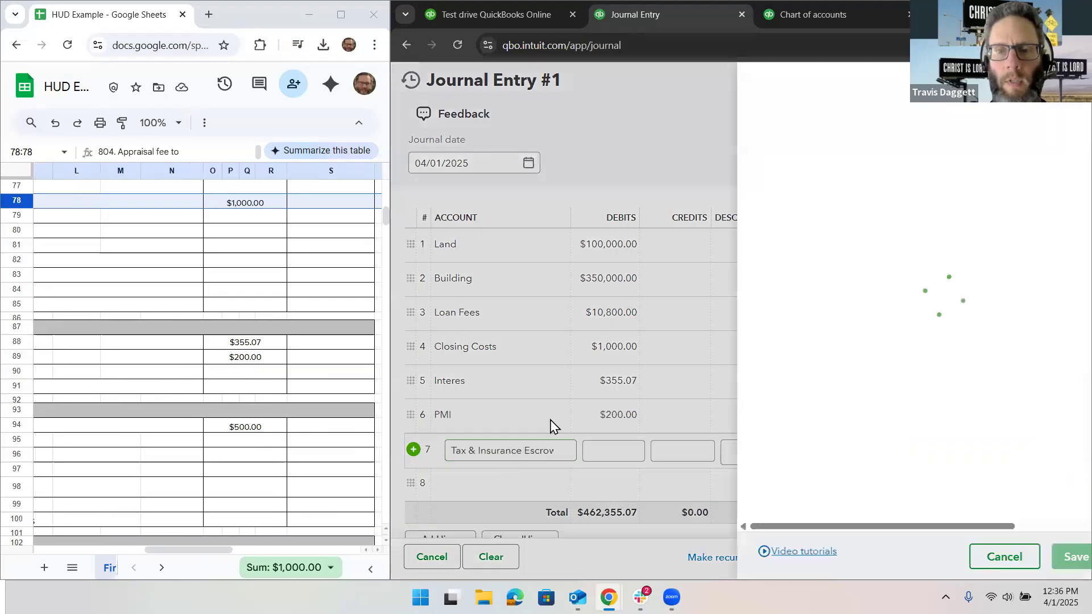
left_click(799, 200)
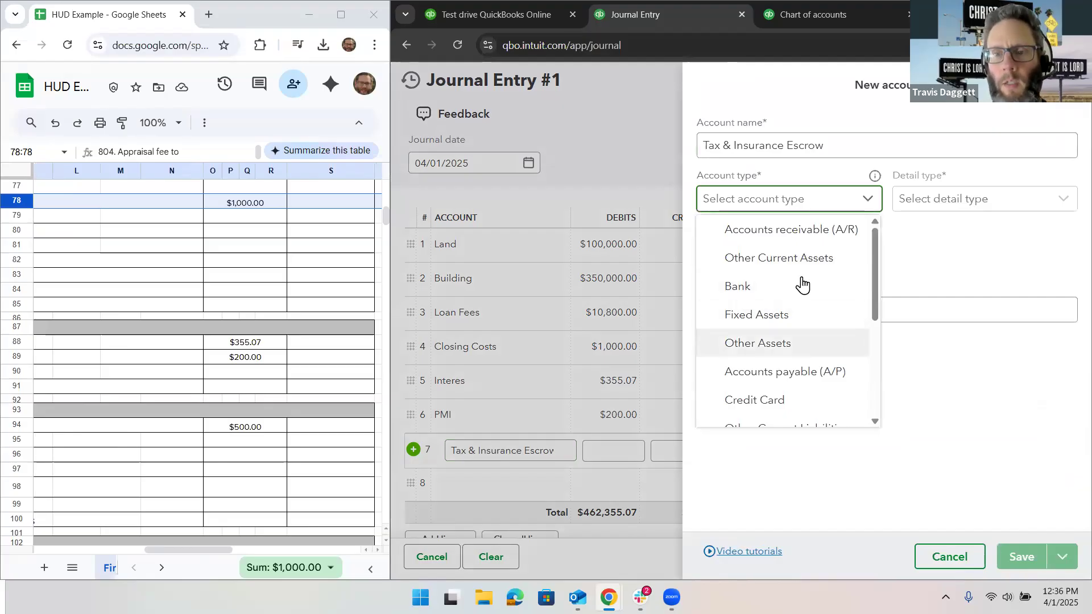
left_click(808, 260)
left_click(942, 213)
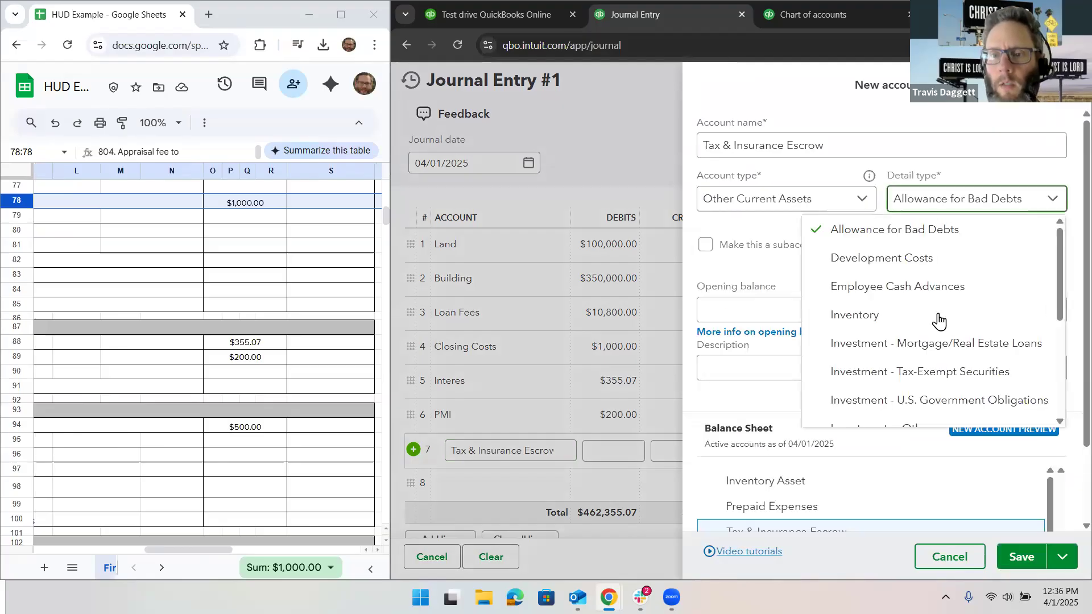
scroll(935, 322, "down", 5)
left_click(933, 324)
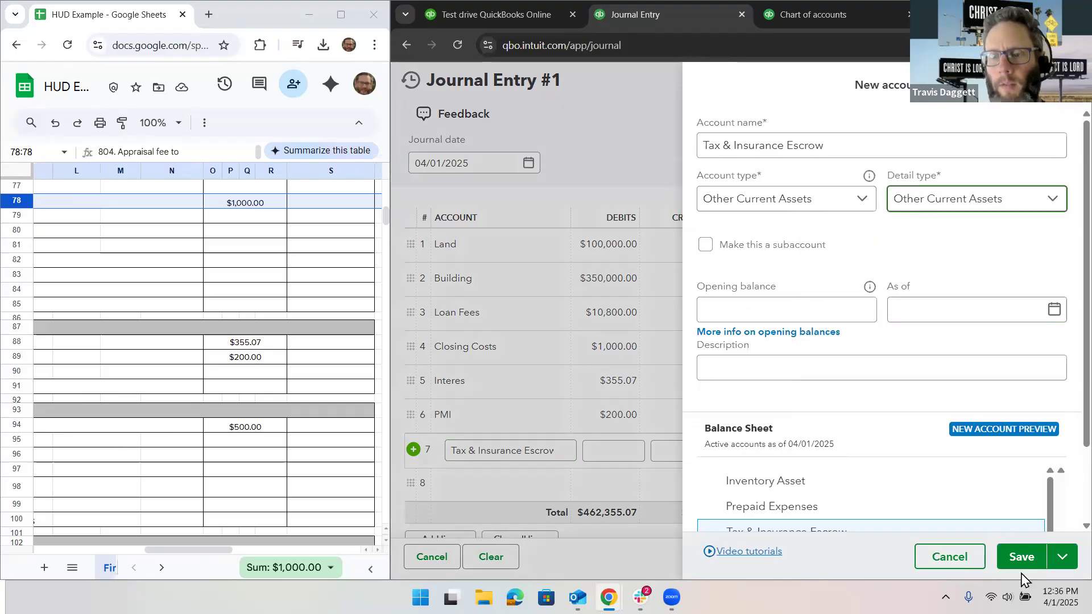
left_click(1021, 557)
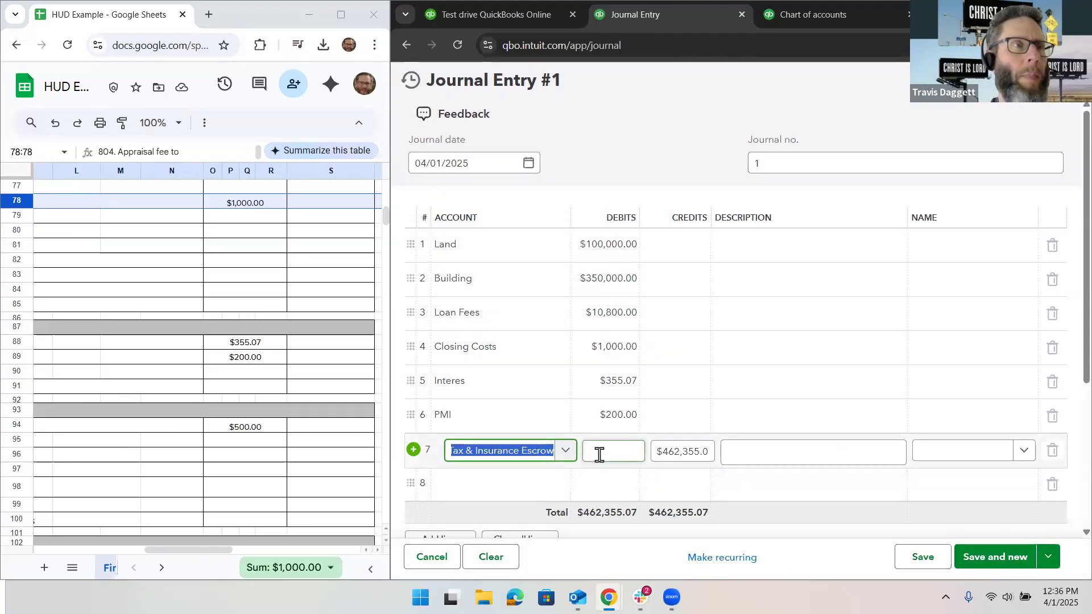
Step: Check the initial escrow deposit on line 1001 of the HUD sheet and enter a $500.00 debit on line 7
left_click(599, 455)
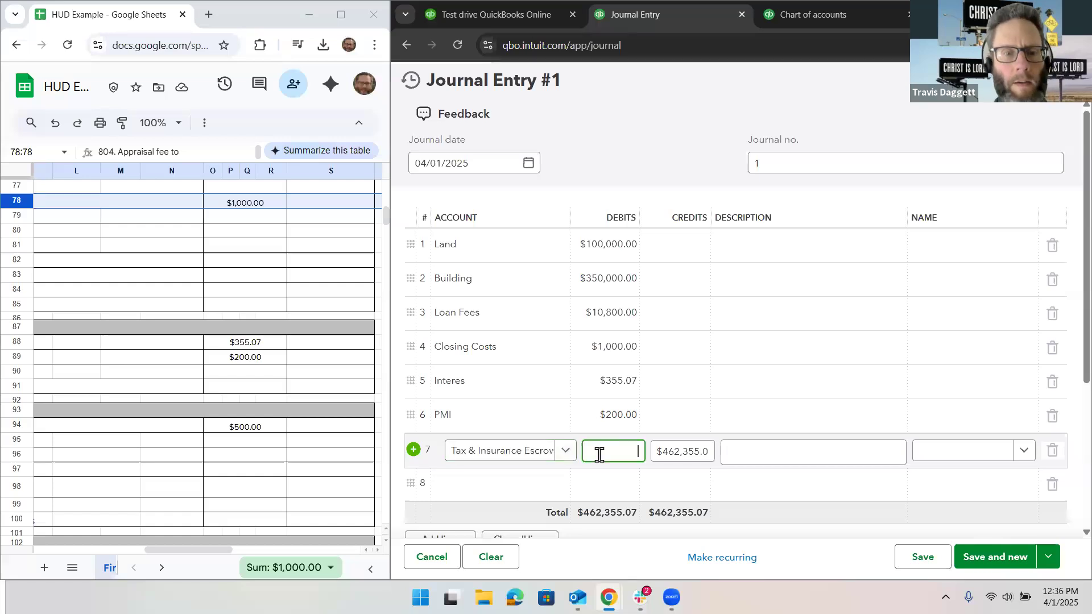
scroll(302, 416, "left", 5)
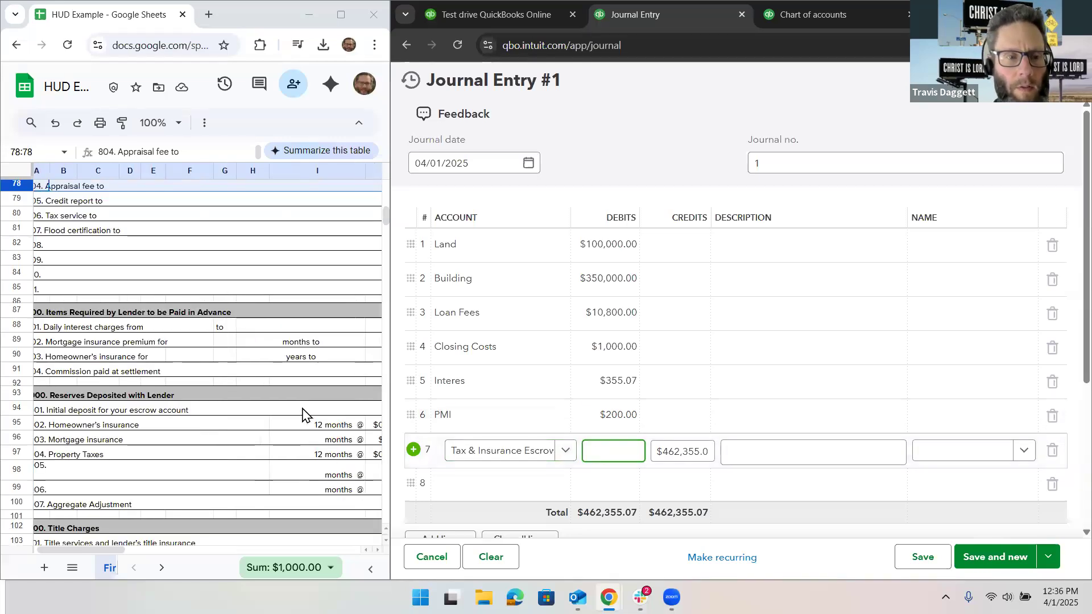
scroll(302, 417, "right", 5)
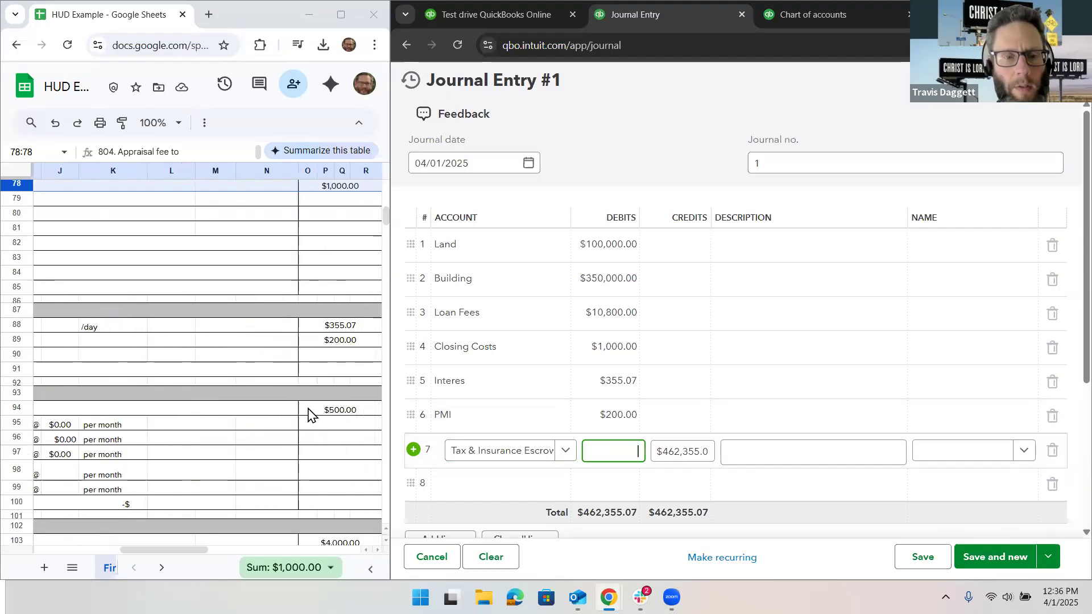
type("5")
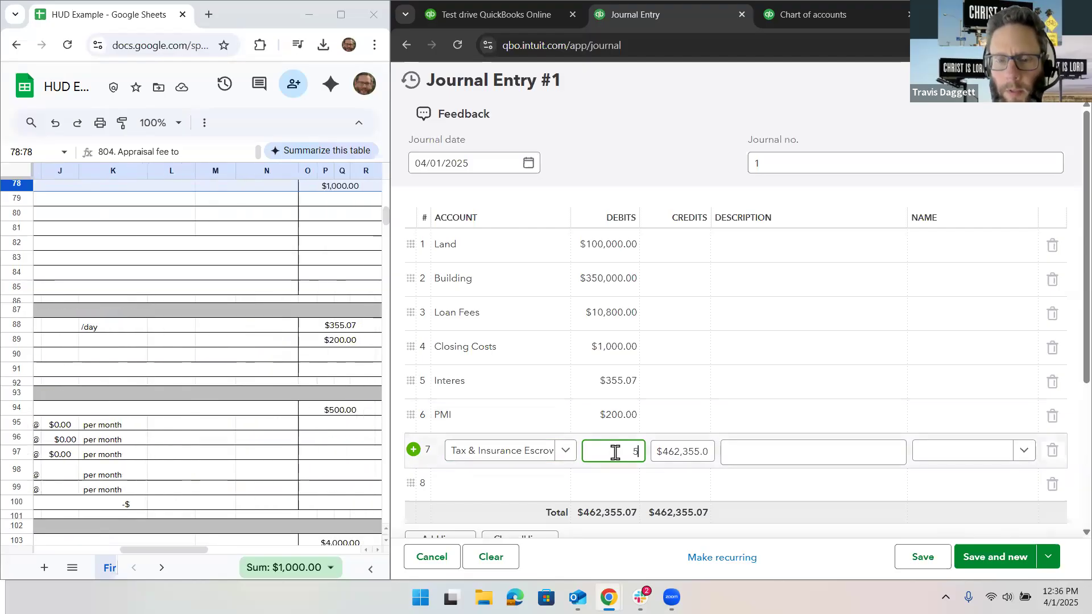
type("00.")
Step: Add Closing Costs under Rental Property on line 8 of the journal entry with a $7,000.00 debit, consulting the HUD sheet's line descriptions
left_click(529, 482)
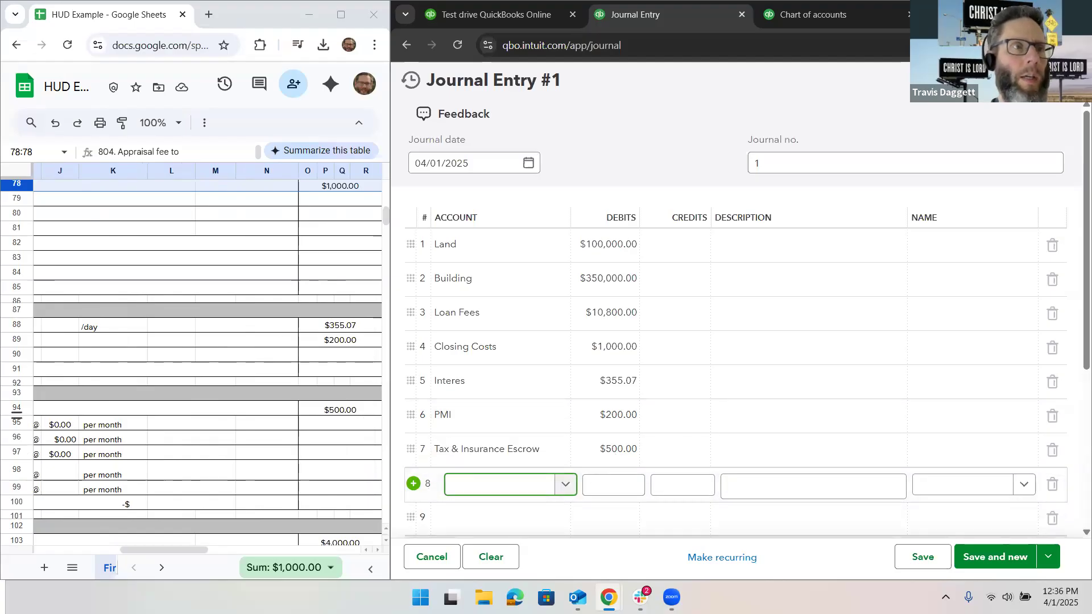
type("Closing")
left_click(538, 450)
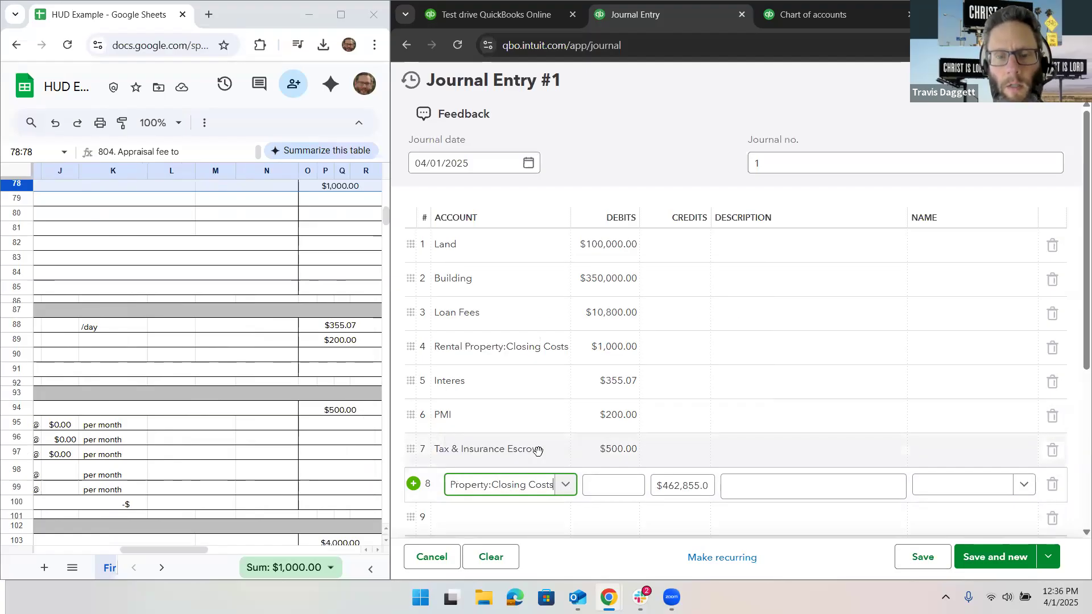
key("Tab")
scroll(203, 335, "left", 5)
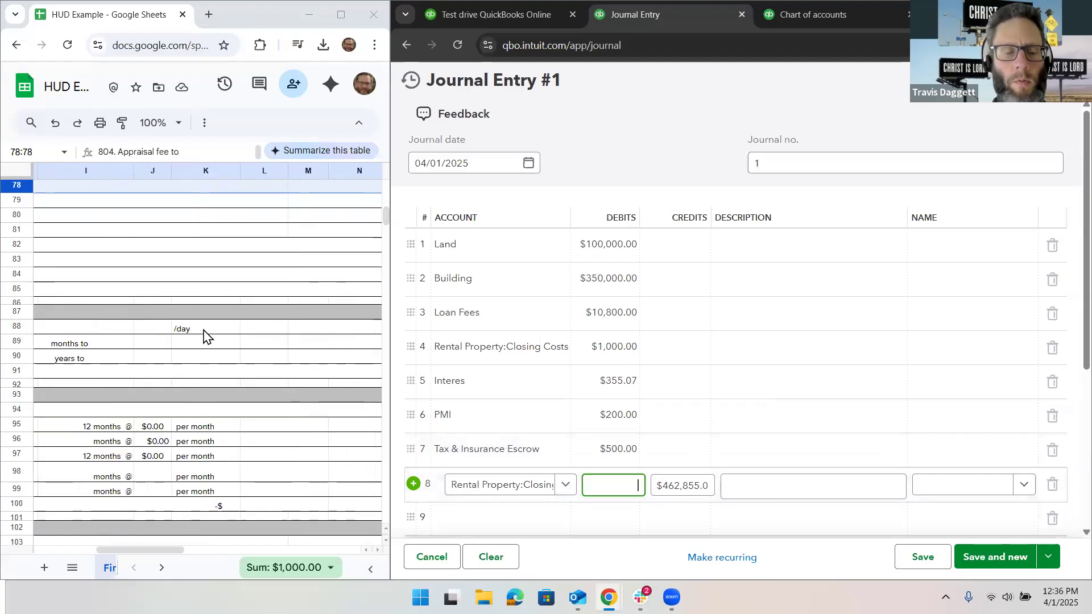
scroll(204, 335, "left", 1)
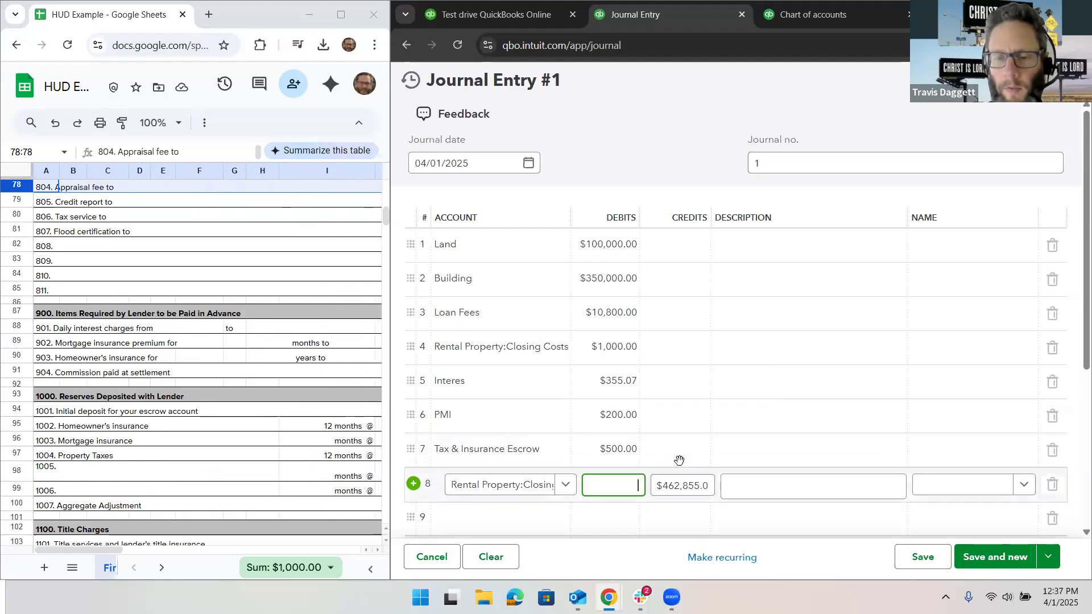
Step: Examine the remaining settlement charge amounts on the HUD sheet from section 900 down to the total settlement charges
left_click(291, 460)
scroll(290, 460, "right", 6)
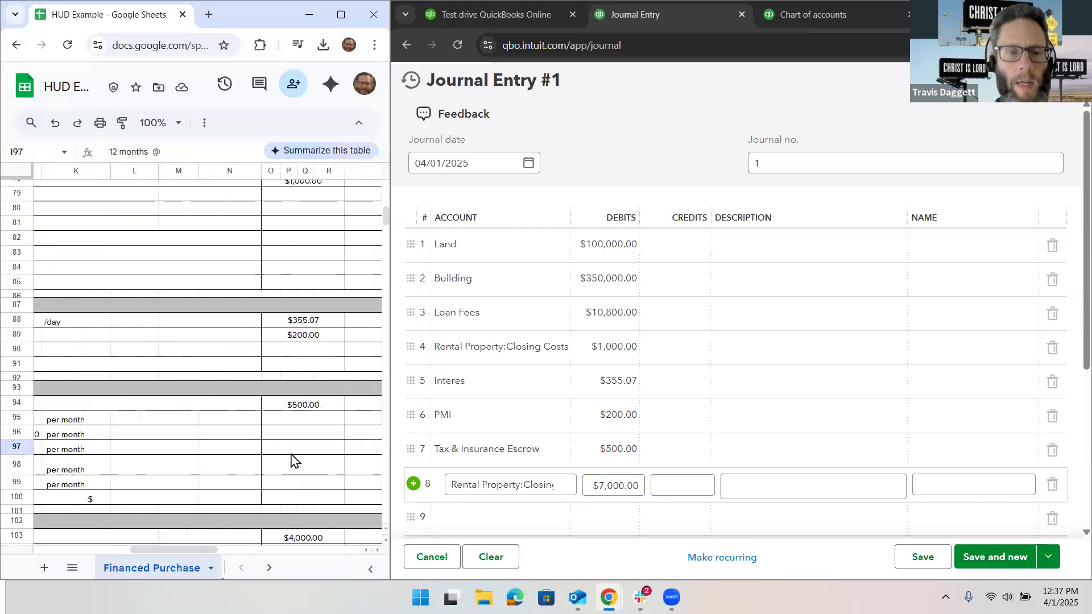
scroll(291, 459, "down", 8)
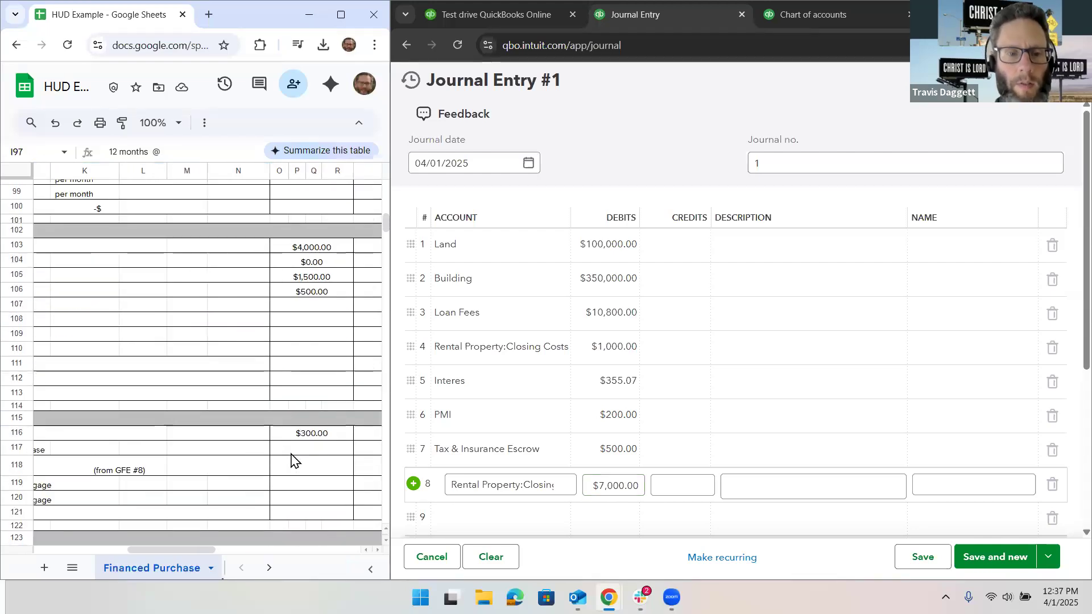
scroll(291, 459, "down", 5)
scroll(291, 460, "left", 1)
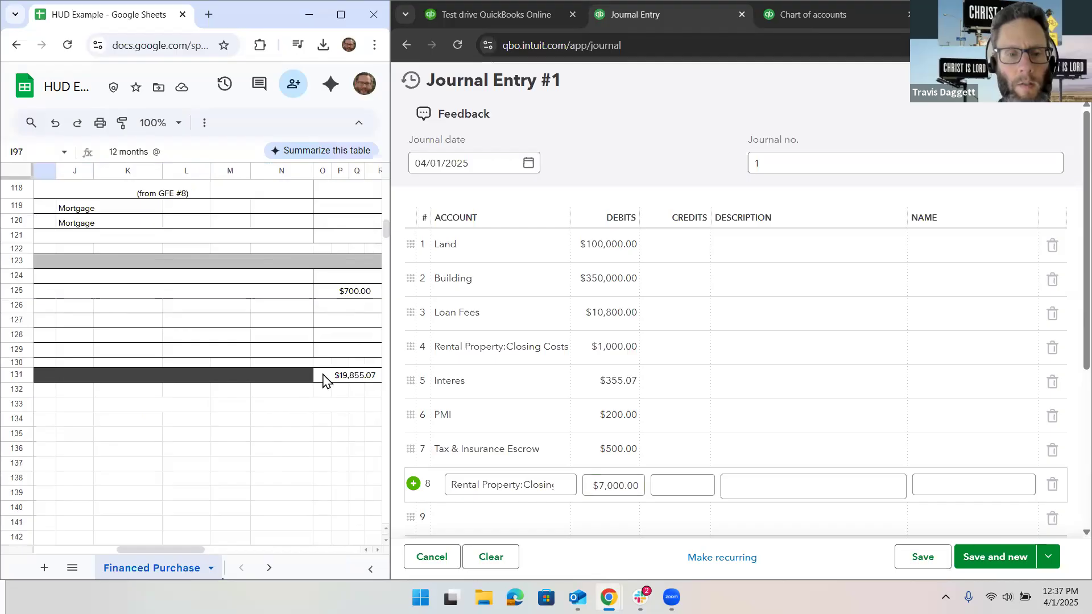
scroll(326, 378, "right", 1)
scroll(326, 378, "up", 1)
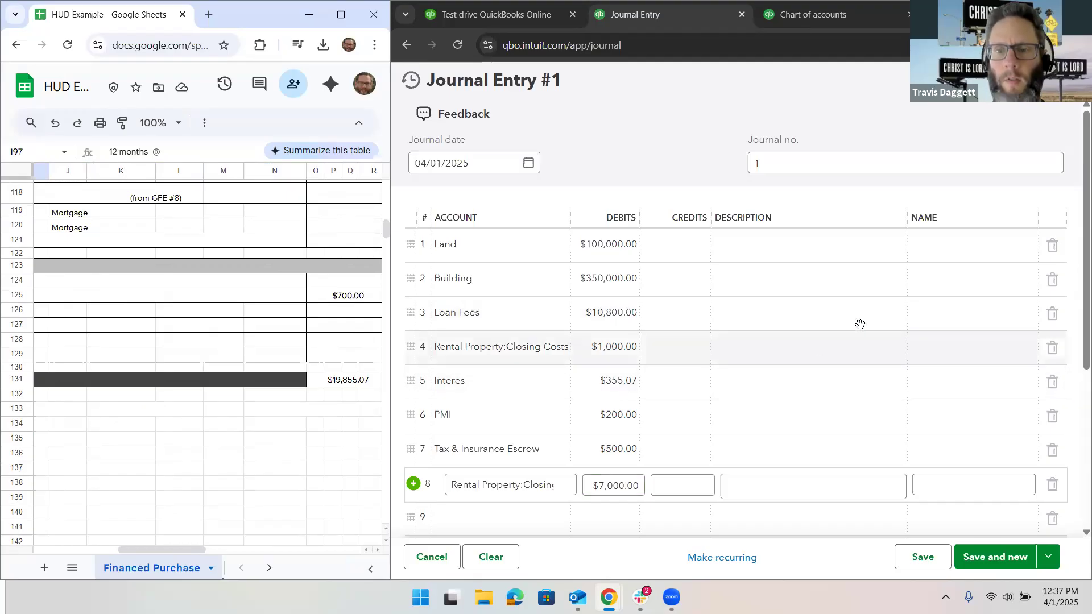
Step: Enter descriptions on journal lines 3 to 5: Origination for Loan Fees, Appraisal for Closing Costs and Daily interest for Interes
left_click(839, 315)
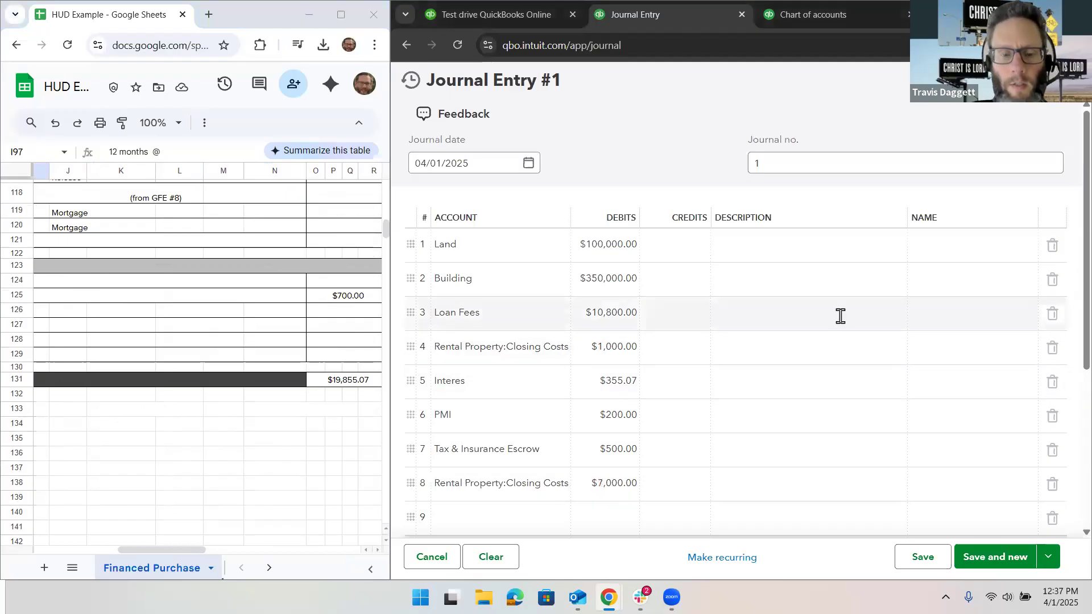
type("Origination")
left_click(813, 349)
type("Appraisal")
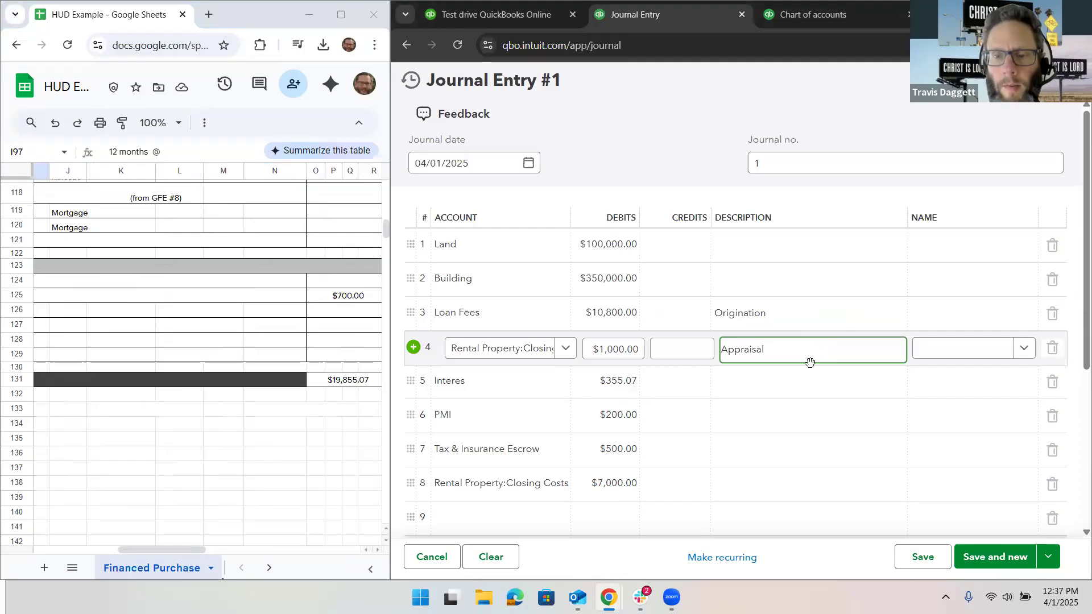
left_click(808, 376)
left_click(808, 377)
type("Daily interest")
Step: Describe the PMI line as Private mortgage insurance and the $7,000.00 Closing Costs line as Remaining settlement charges
left_click(792, 416)
type("Pr")
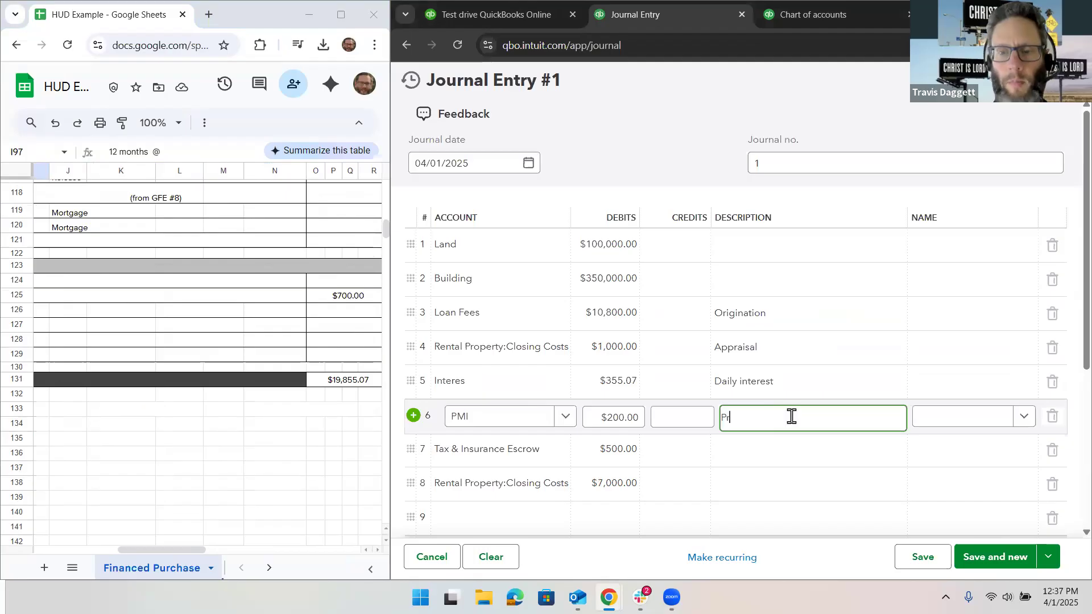
type("ivate mortgage insur")
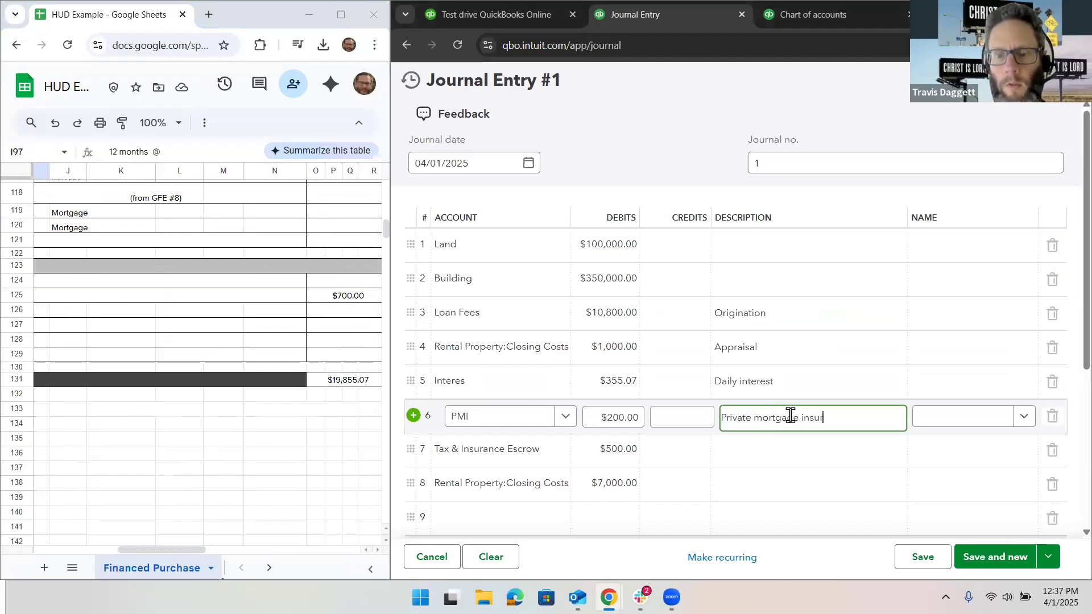
type("ance")
left_click(786, 448)
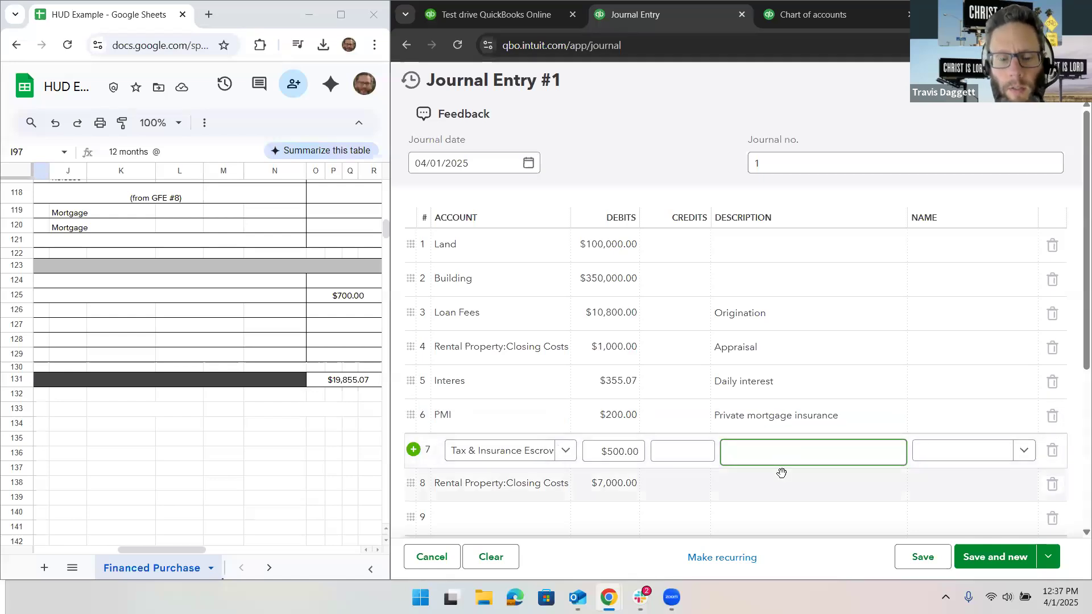
left_click(781, 473)
type("Remaining sett")
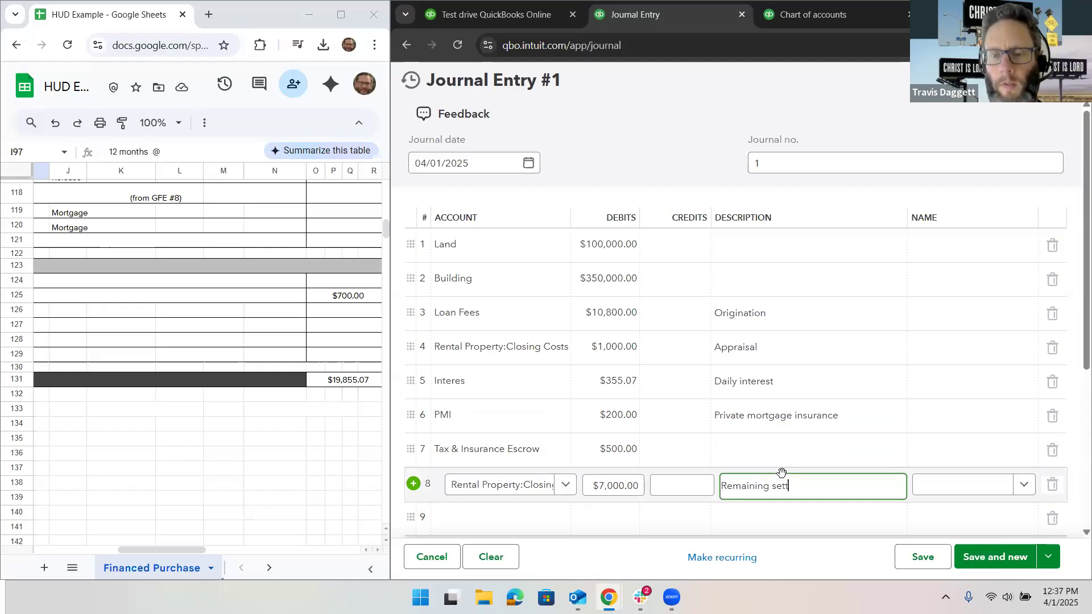
type("lement chareges")
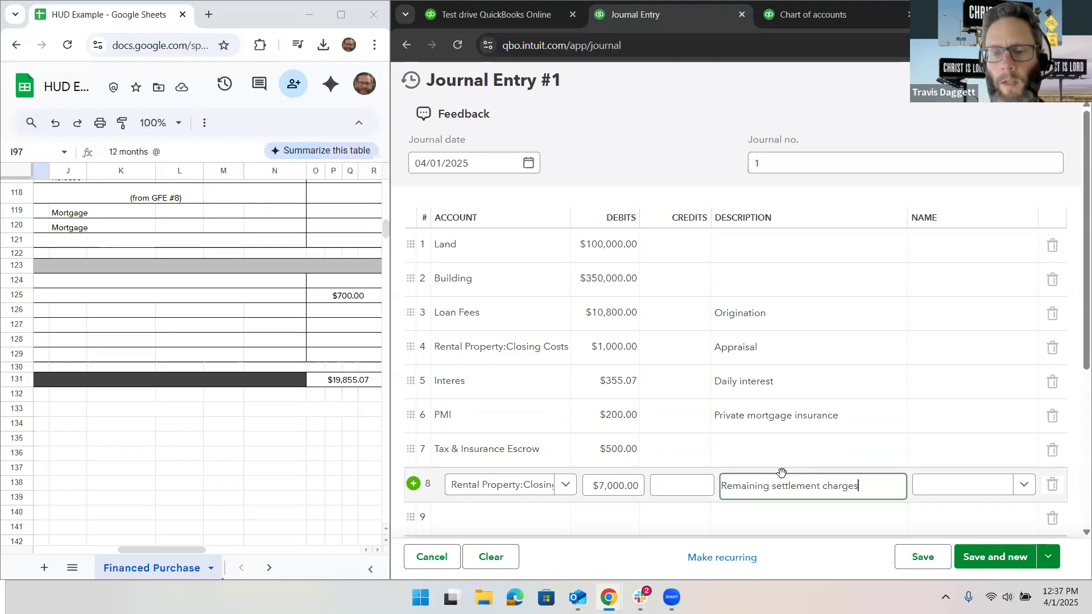
scroll(780, 474, "down", 2)
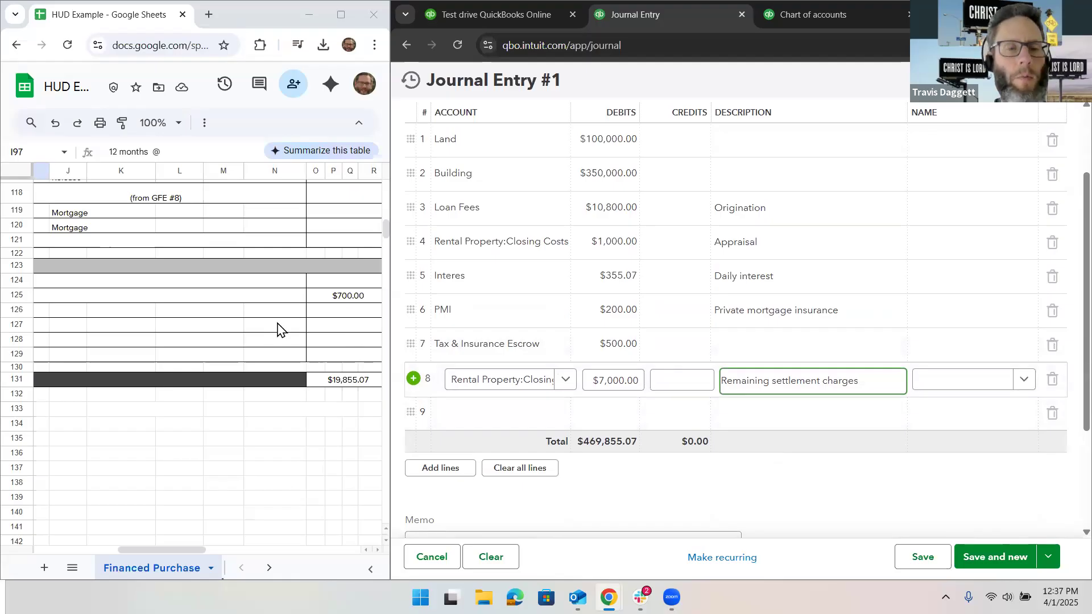
scroll(278, 329, "up", 3)
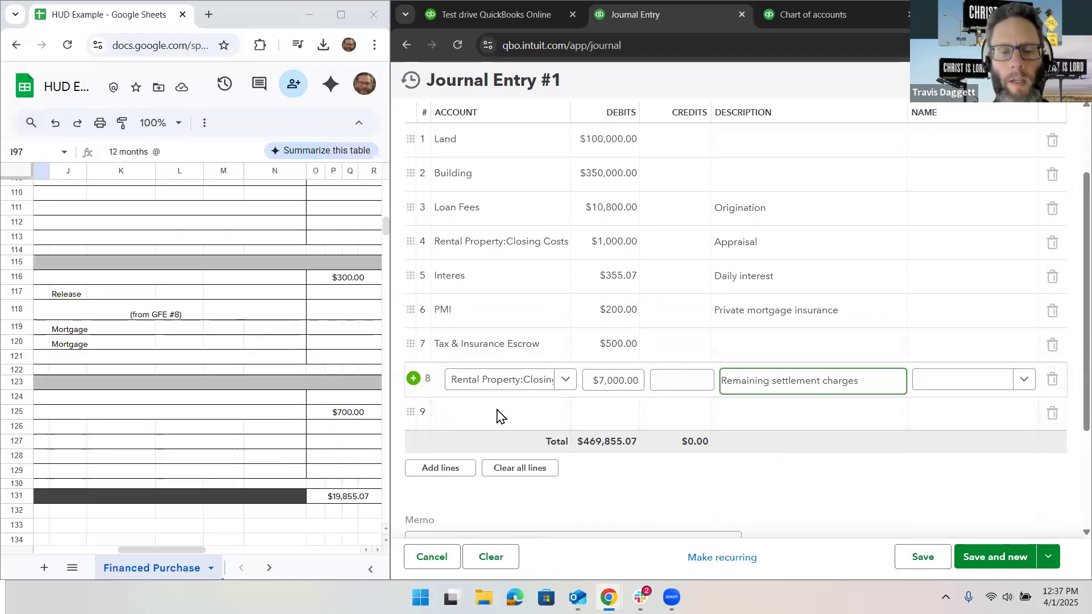
Step: Create an account named Pur from line 9 of the journal entry with account type and detail type Other Current Assets
left_click(526, 419)
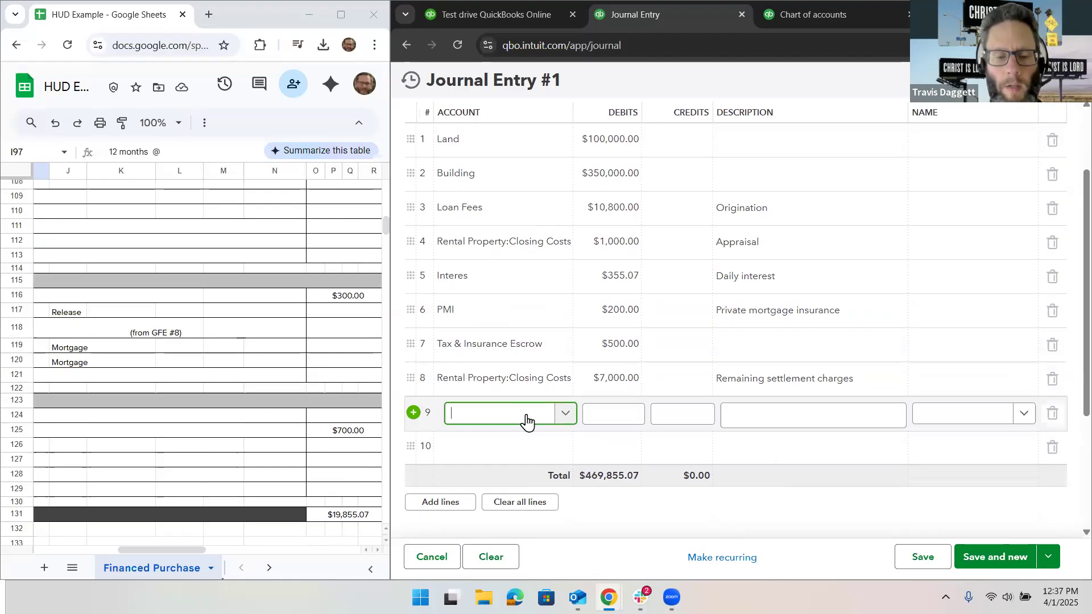
type("Pur")
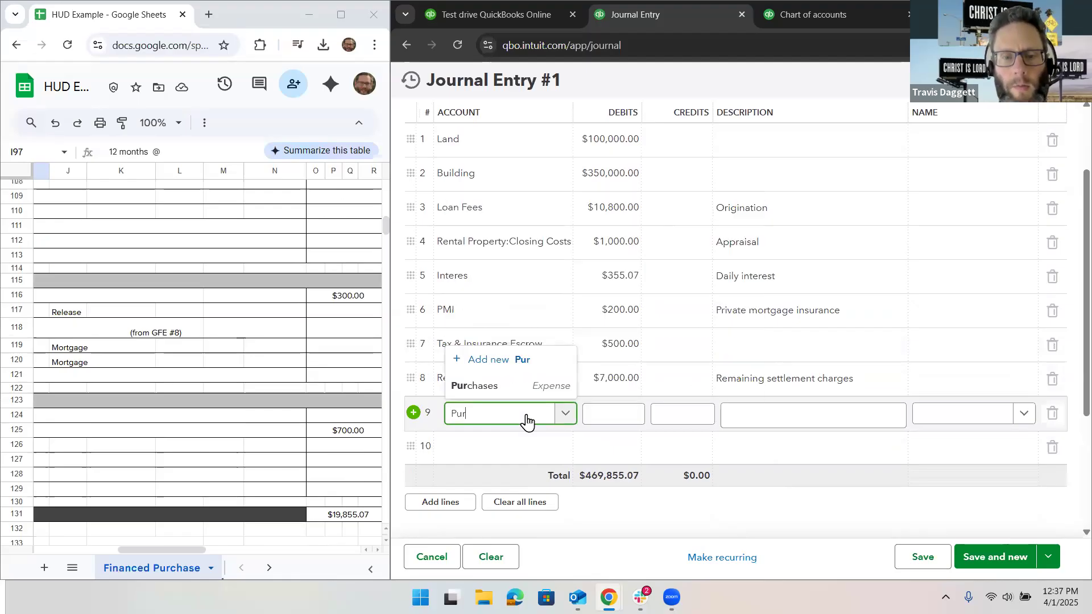
left_click(512, 367)
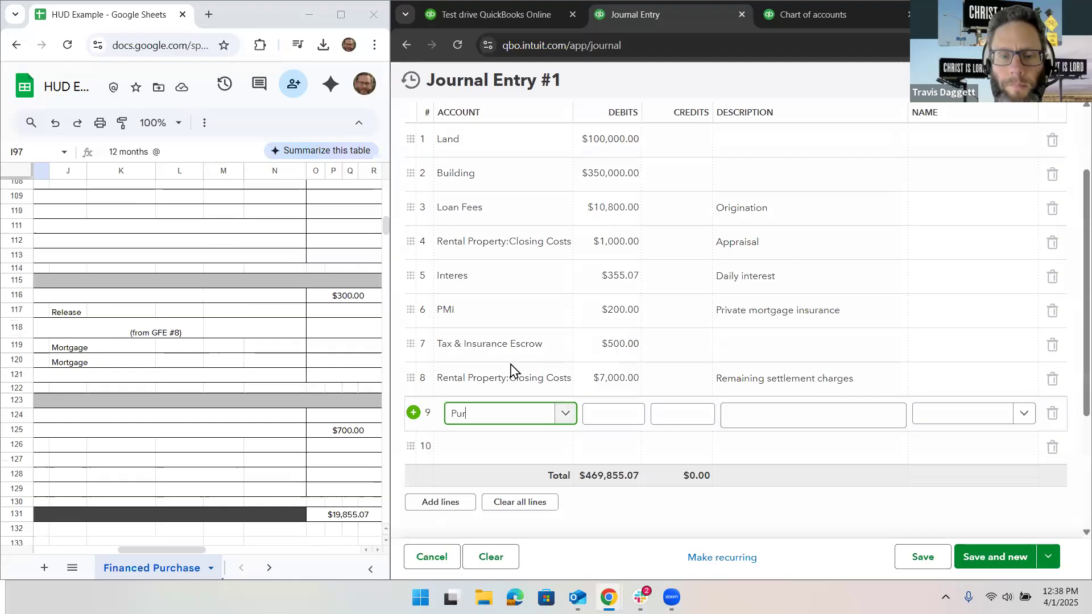
left_click(765, 150)
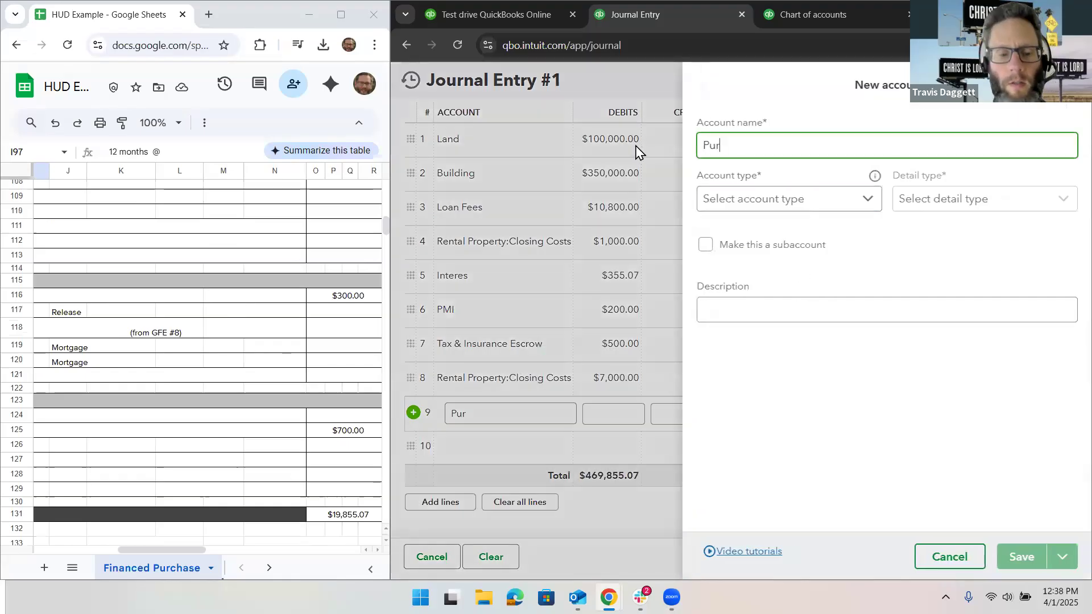
left_click_drag(765, 149, 636, 146)
type("Purchase Deposits")
left_click(745, 200)
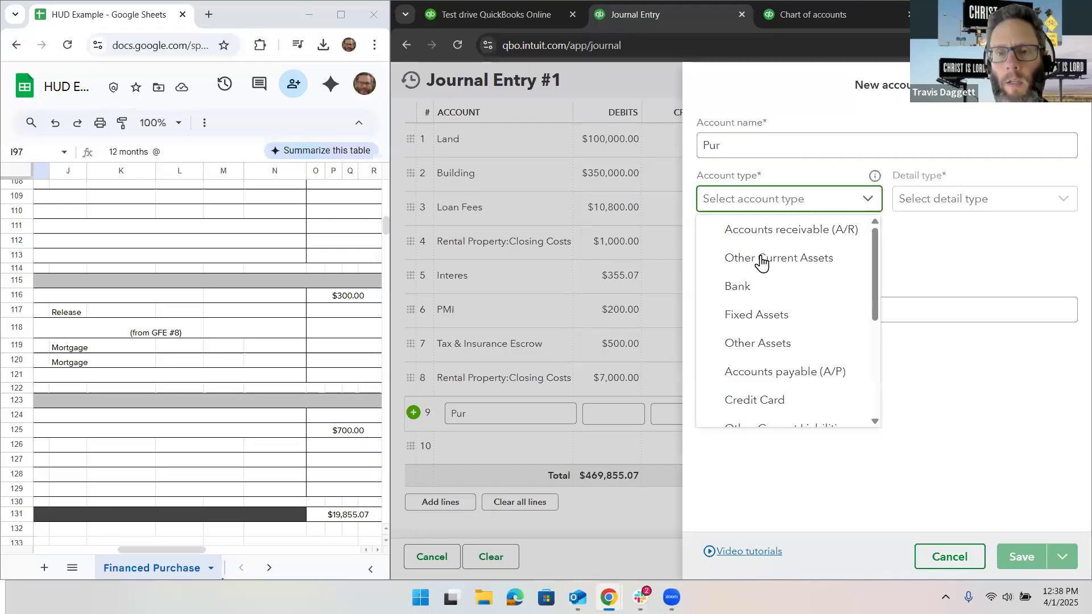
left_click(765, 262)
left_click(940, 205)
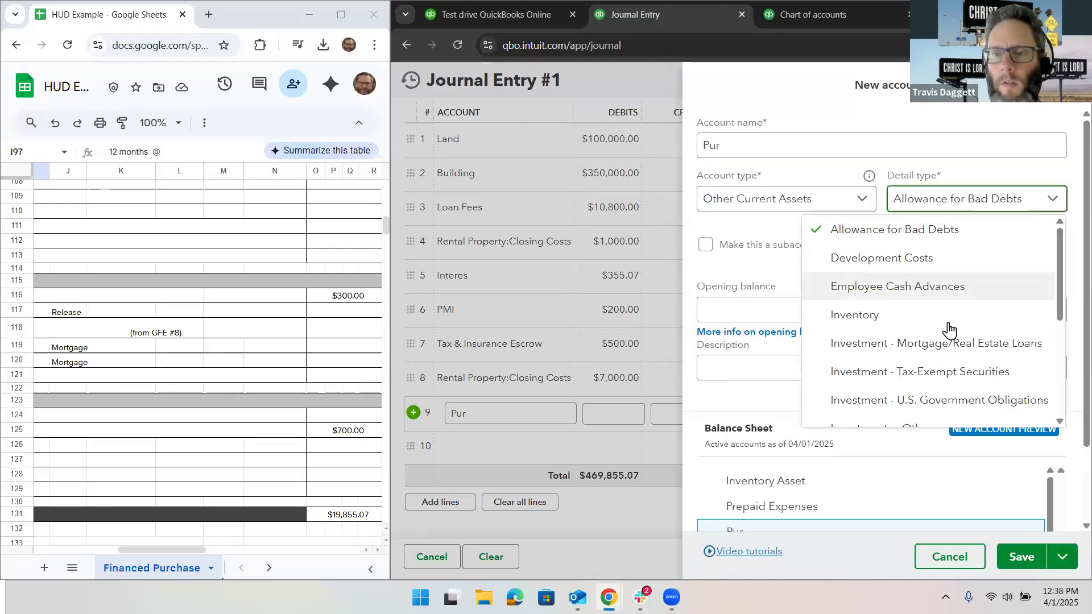
scroll(925, 369, "down", 5)
left_click(914, 328)
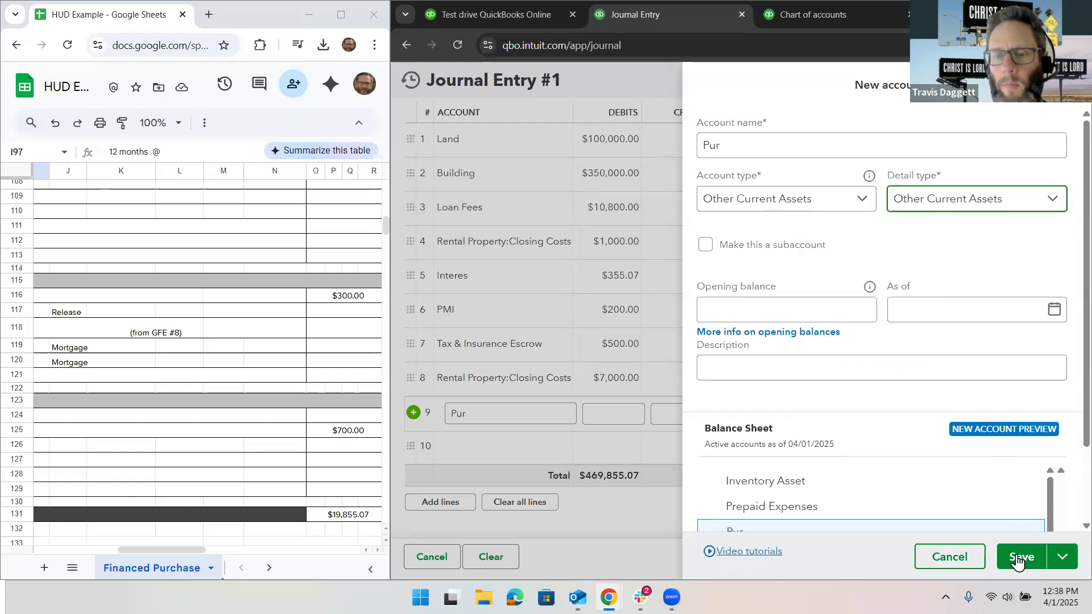
left_click(1016, 558)
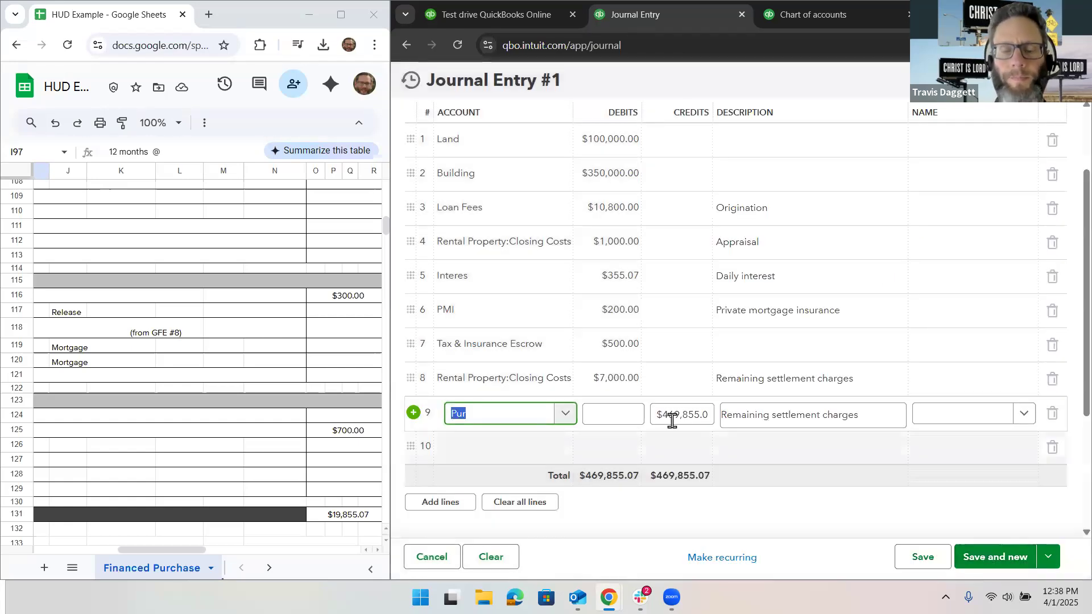
Step: Check the deposit or earnest money on line 201 of the HUD sheet and enter a $4,500.00 credit on line 9
left_click(673, 420)
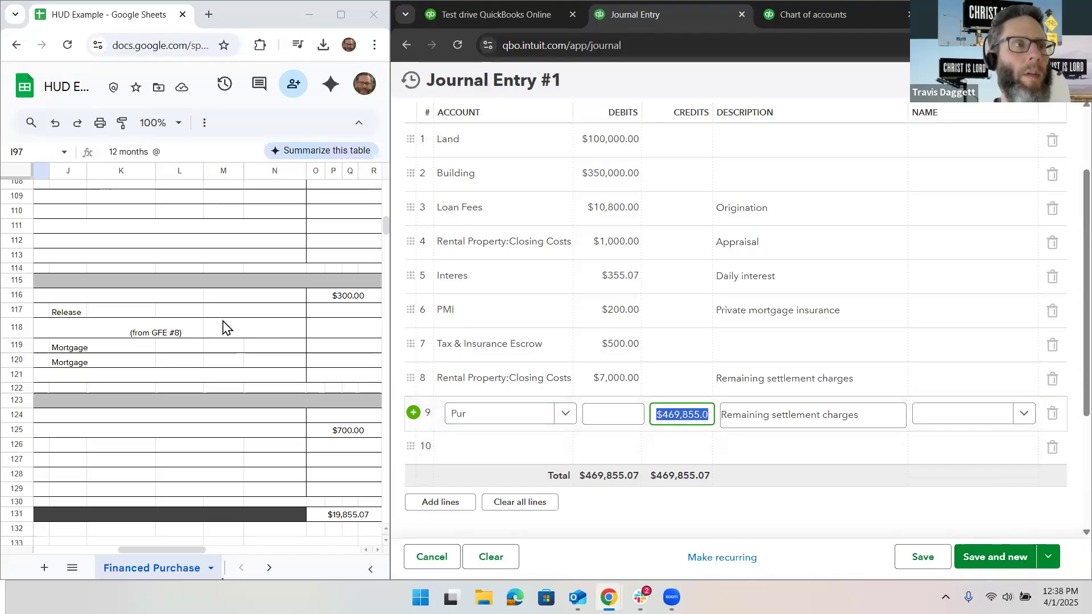
scroll(223, 327, "up", 5)
scroll(223, 328, "up", 6)
scroll(224, 328, "left", 5)
scroll(224, 328, "up", 18)
scroll(224, 325, "down", 3)
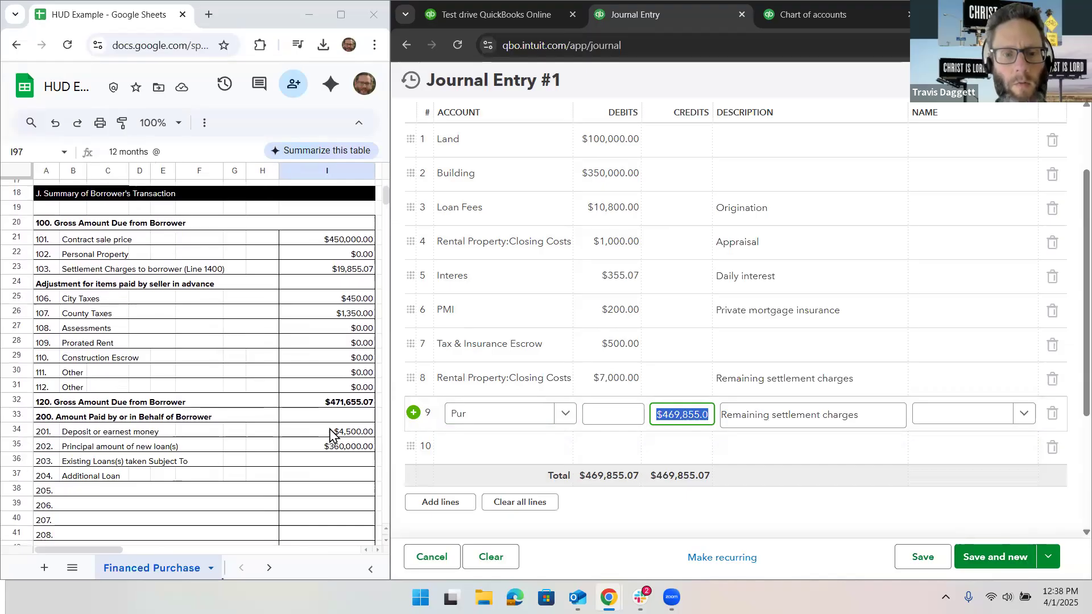
type("4500")
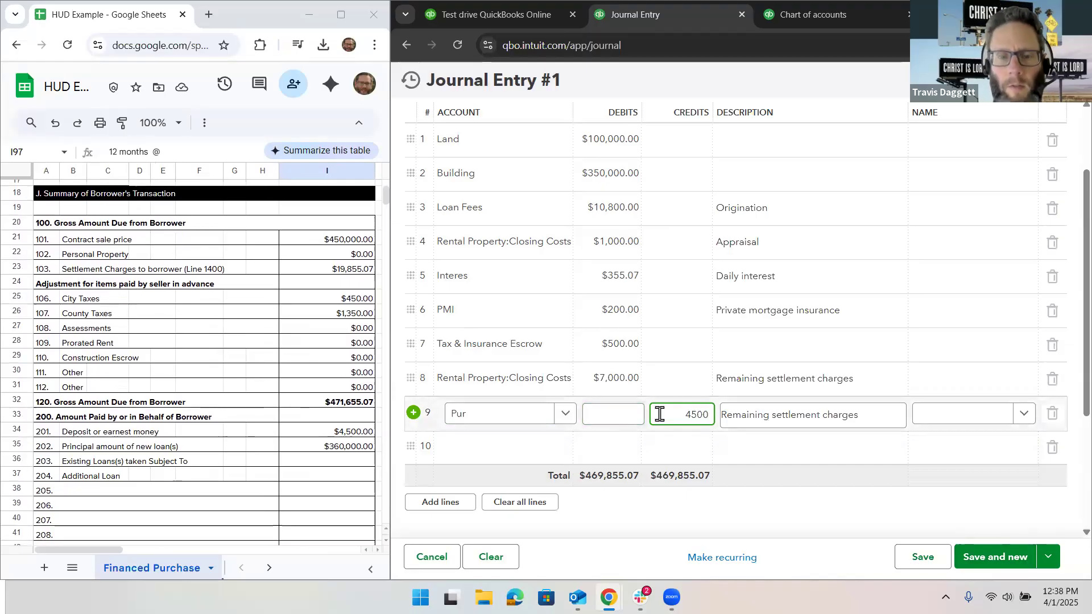
left_click(495, 444)
Step: Replace the description on line 9 of the journal entry with Earnest money deposit
left_click(756, 410)
type("Earnest")
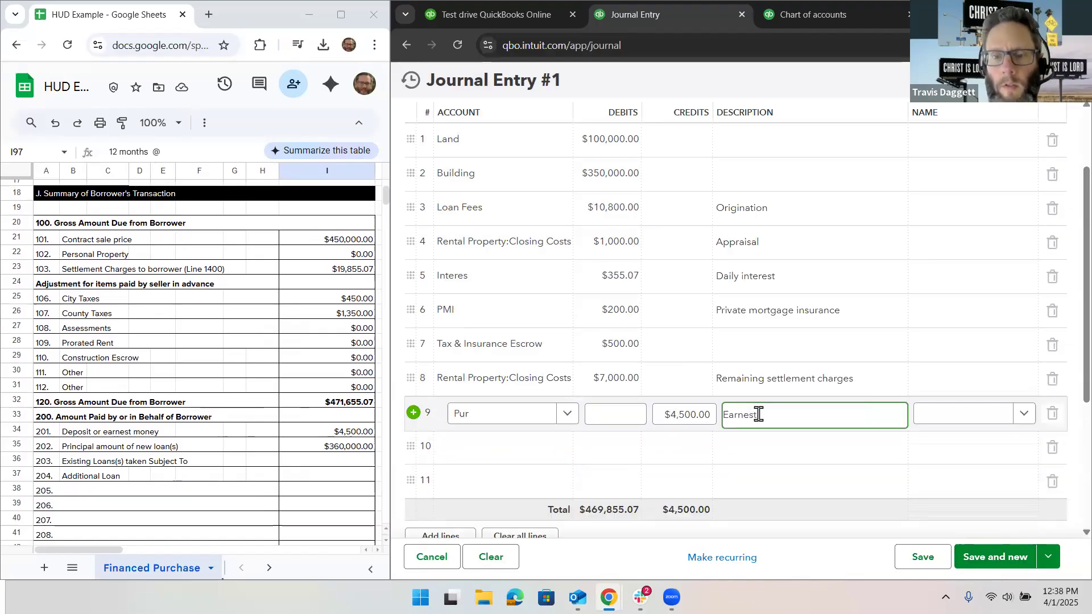
type(" money depoist")
key("BackSpace")
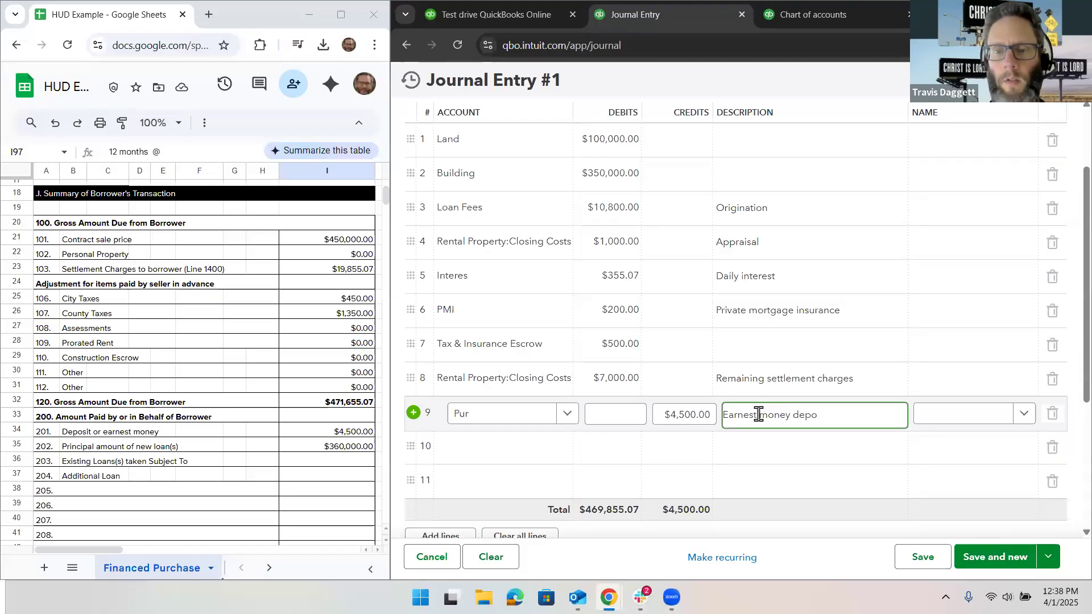
type("sit")
Step: Add Loan Payable on line 10 with a $360,000.00 credit from line 202 of the HUD sheet and clear its copied description
left_click(516, 449)
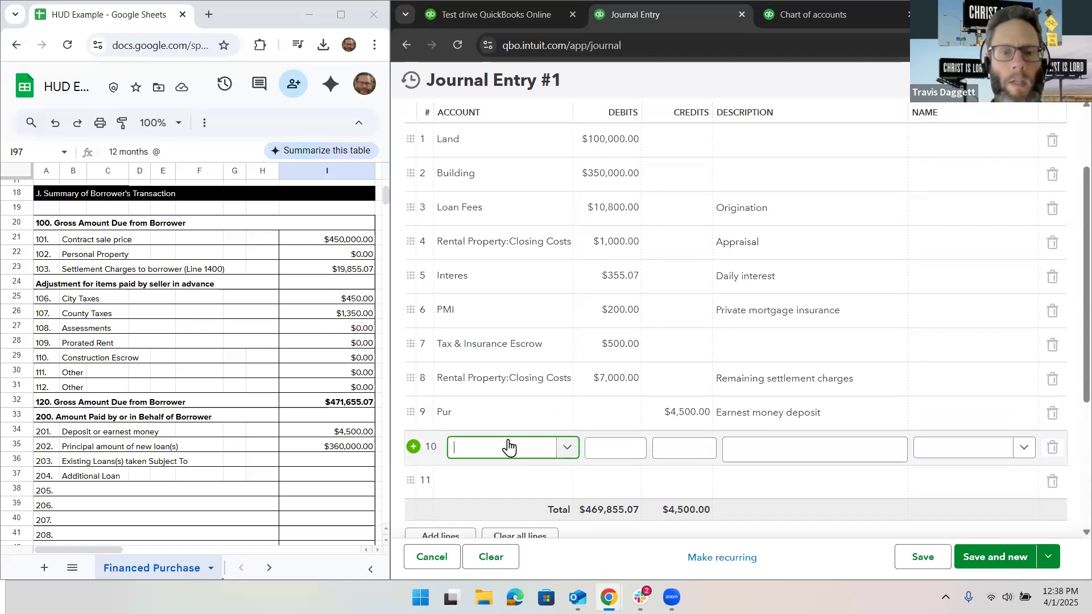
type("Loan")
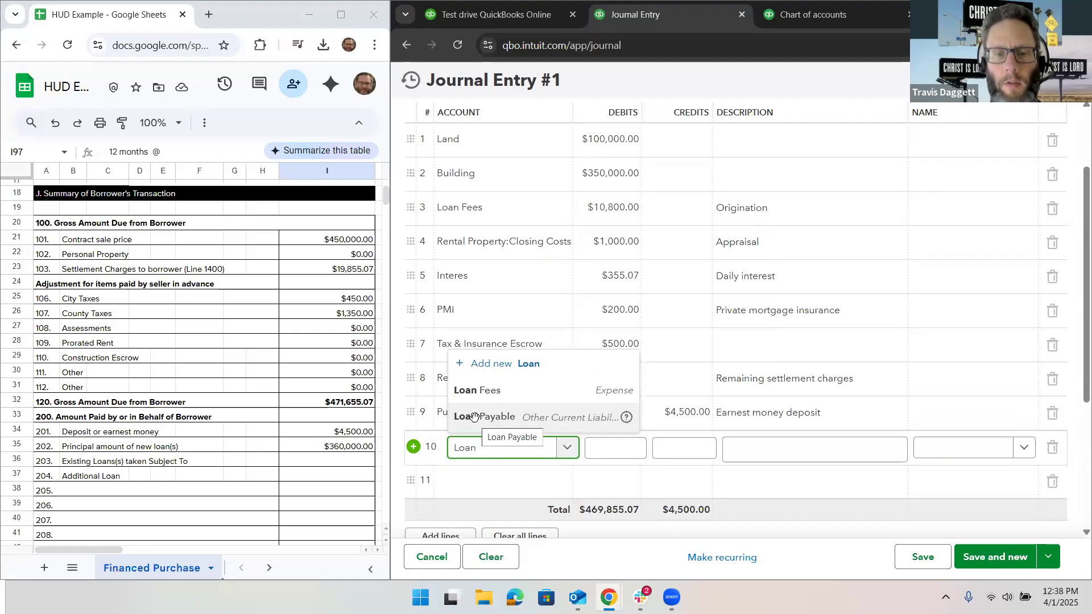
left_click(477, 419)
left_click(660, 450)
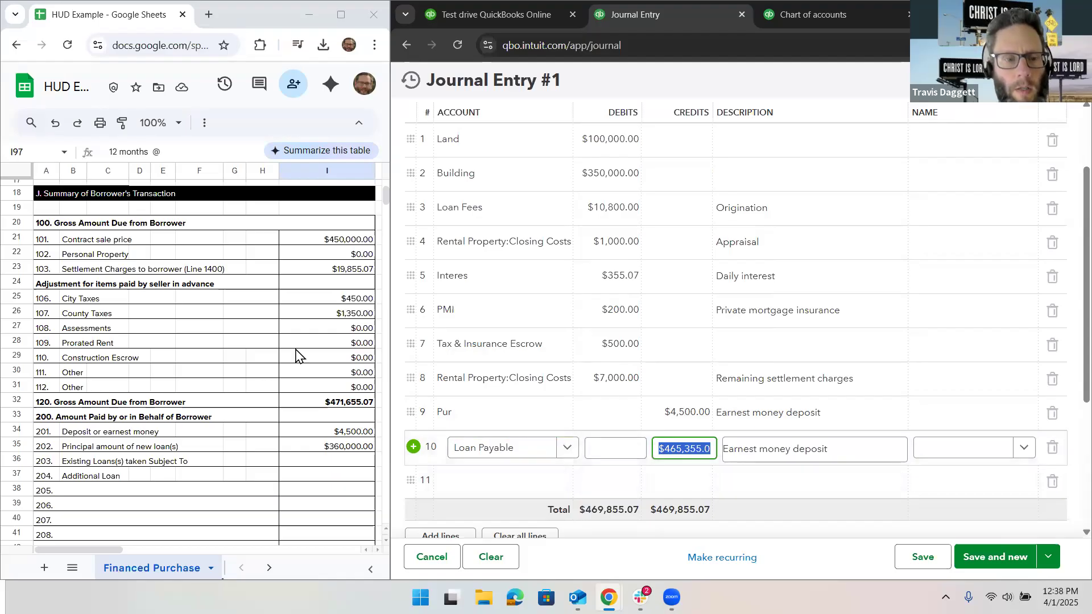
scroll(296, 355, "down", 1)
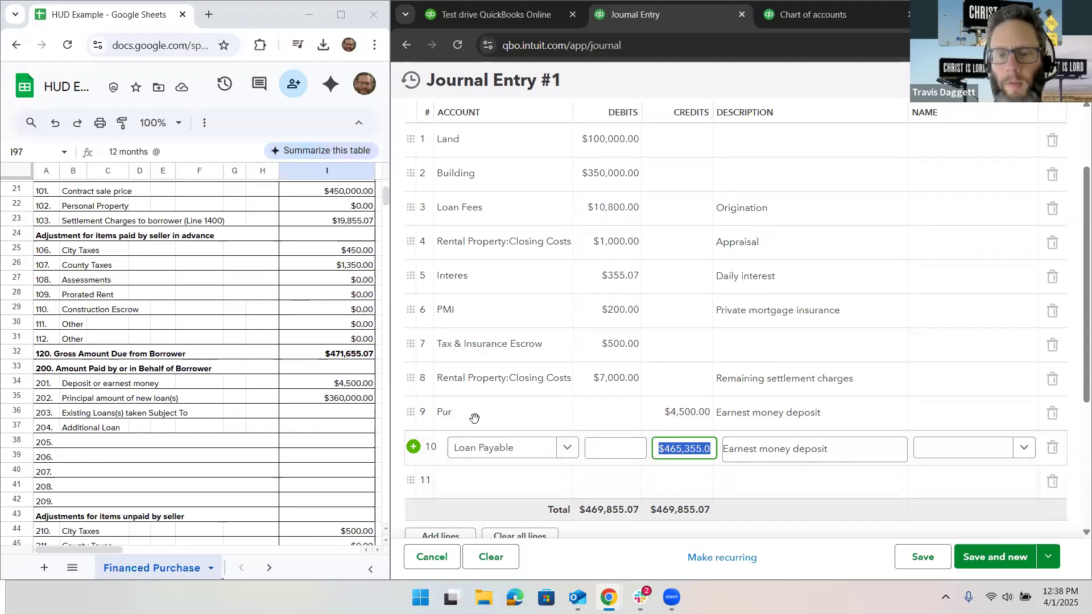
type("360,000")
key("Tab")
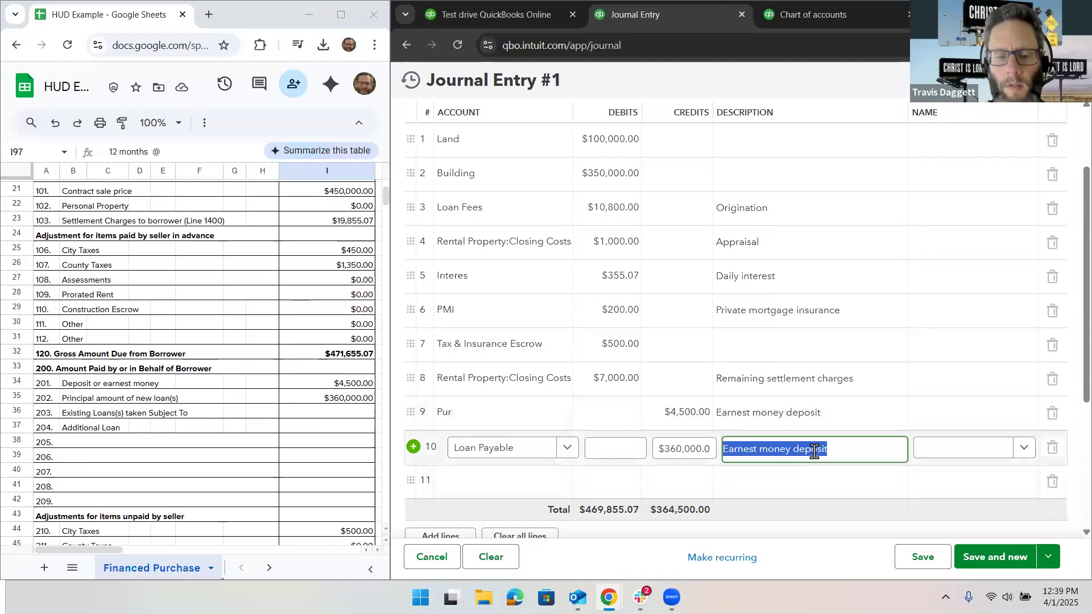
key("BackSpace")
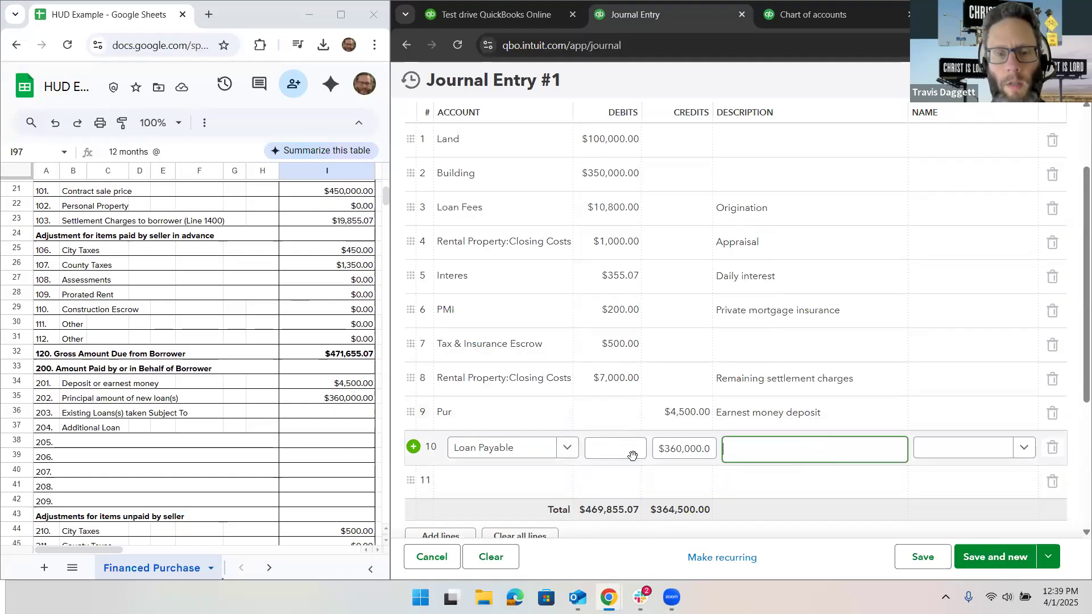
key("Tab")
key("Tab")
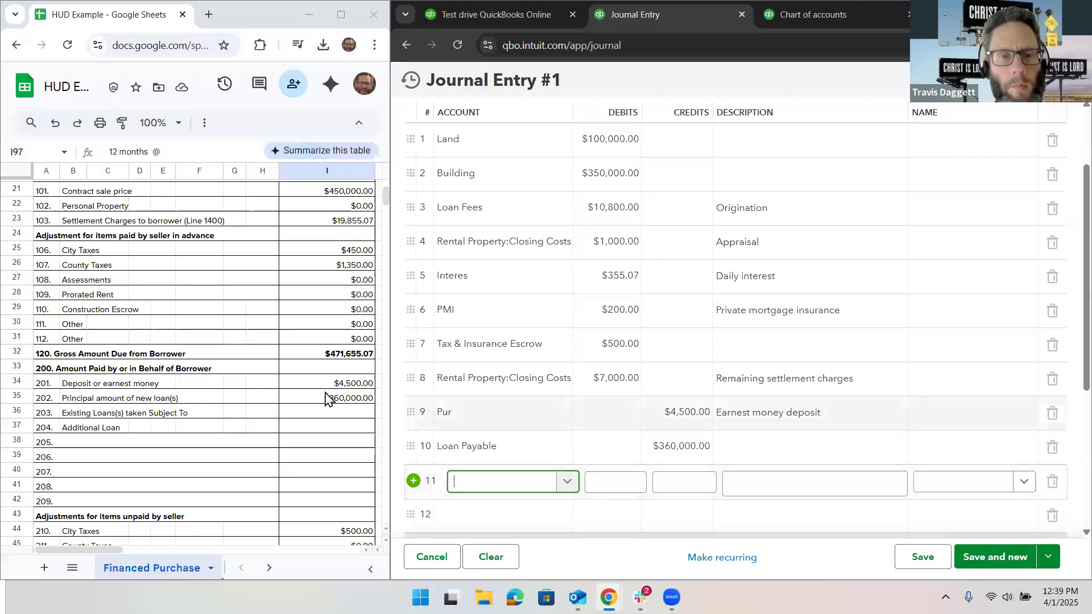
Step: Create an account named Property taxes from line 11 of the journal entry with account type Expenses and detail type Taxes Paid
scroll(326, 398, "up", 1)
scroll(324, 397, "down", 6)
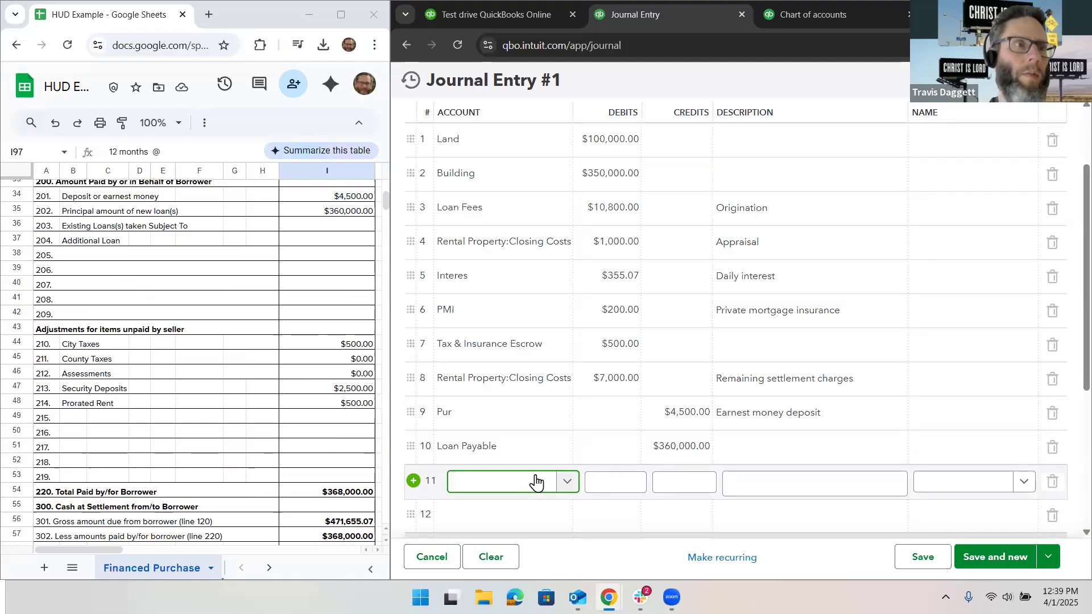
type("Propetrty")
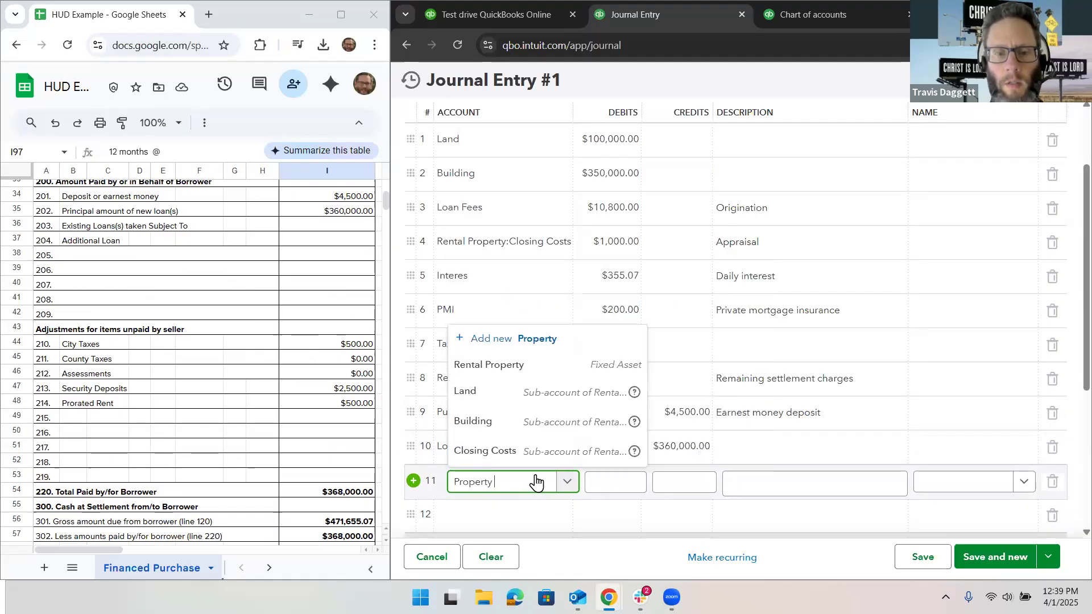
type(" taxes")
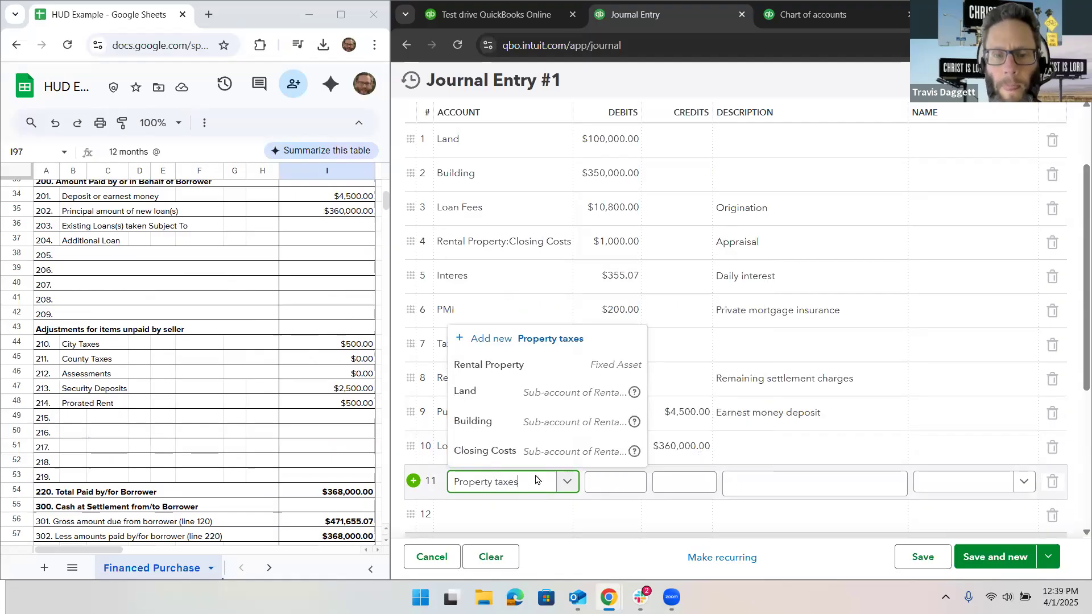
left_click(537, 450)
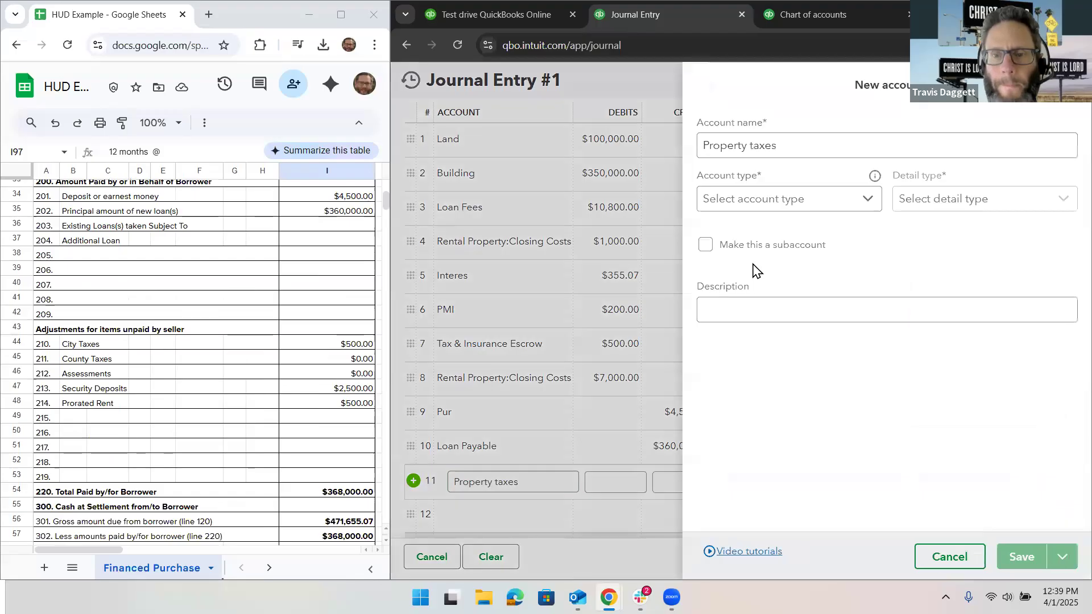
left_click(778, 200)
scroll(787, 367, "down", 3)
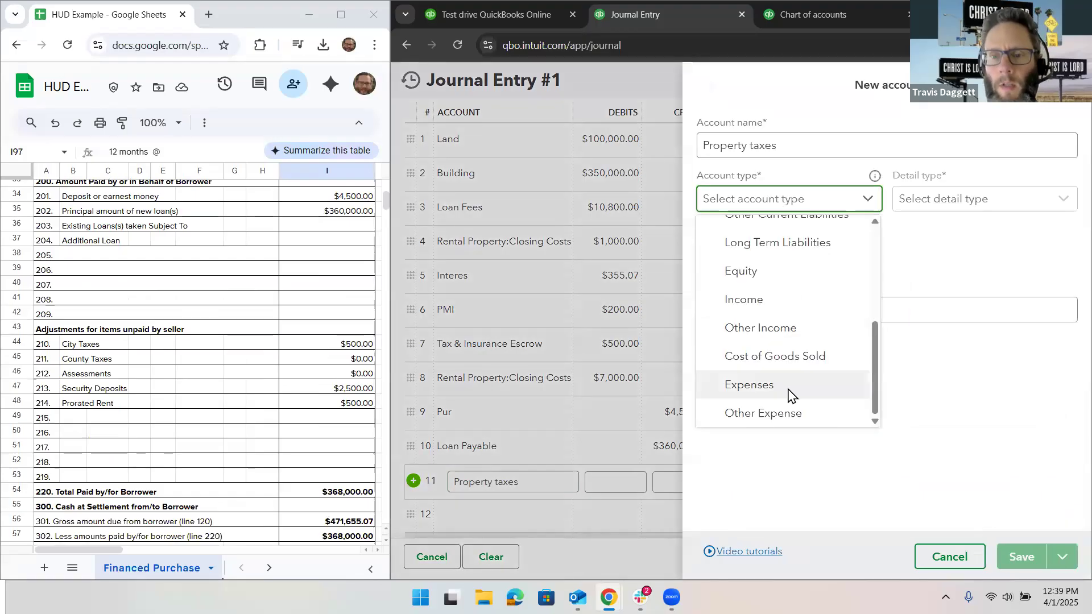
left_click(791, 387)
left_click(949, 200)
scroll(960, 335, "down", 5)
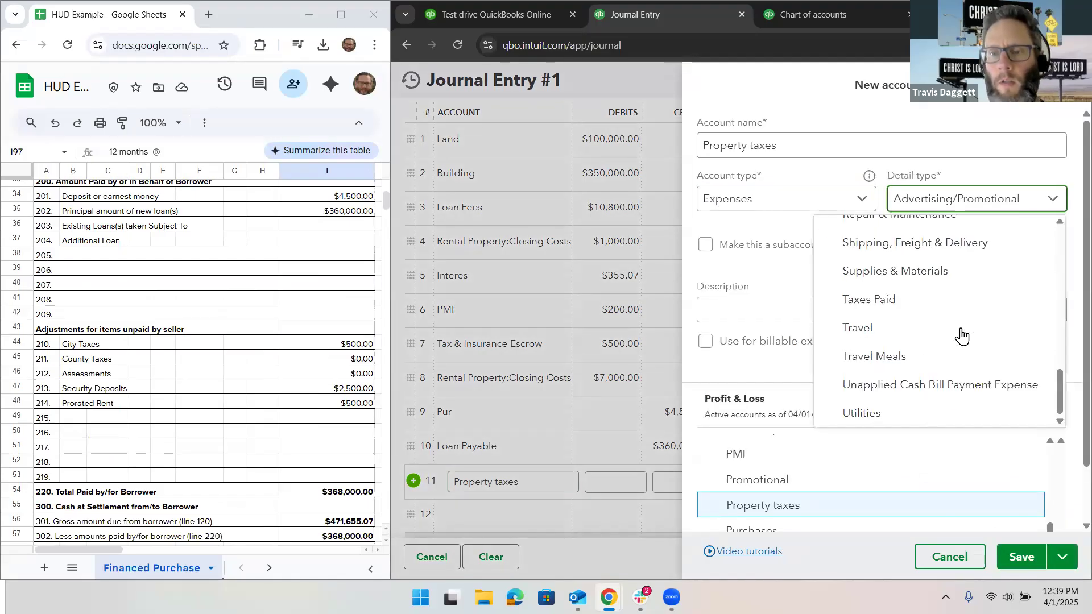
left_click(927, 301)
left_click(1021, 558)
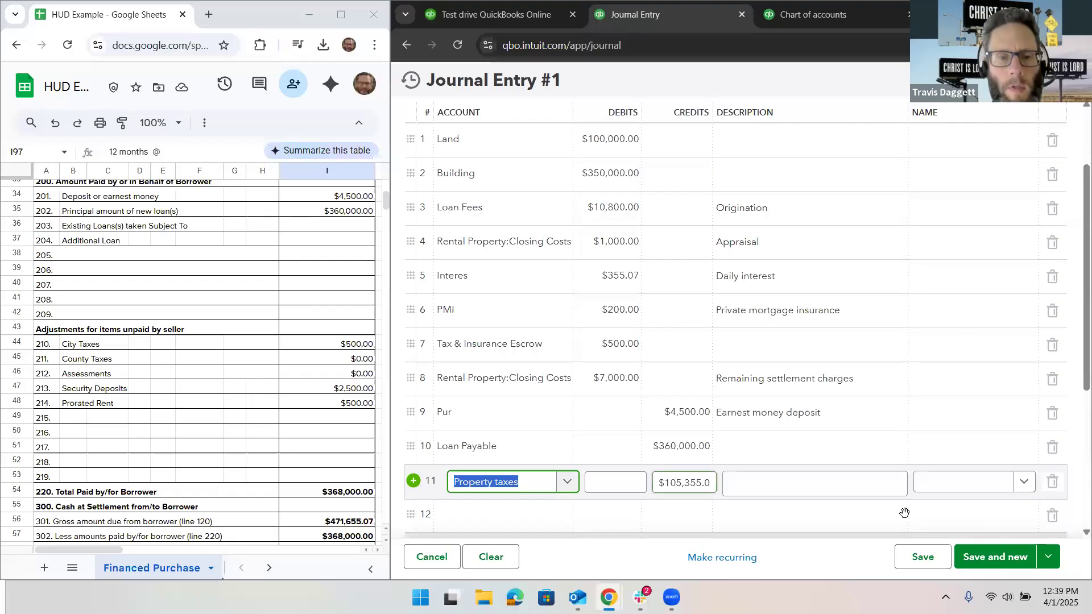
Step: Enter a $500.00 credit from line 210 of the HUD sheet on line 11 and describe it as City taxes
key("Tab")
key("Tab")
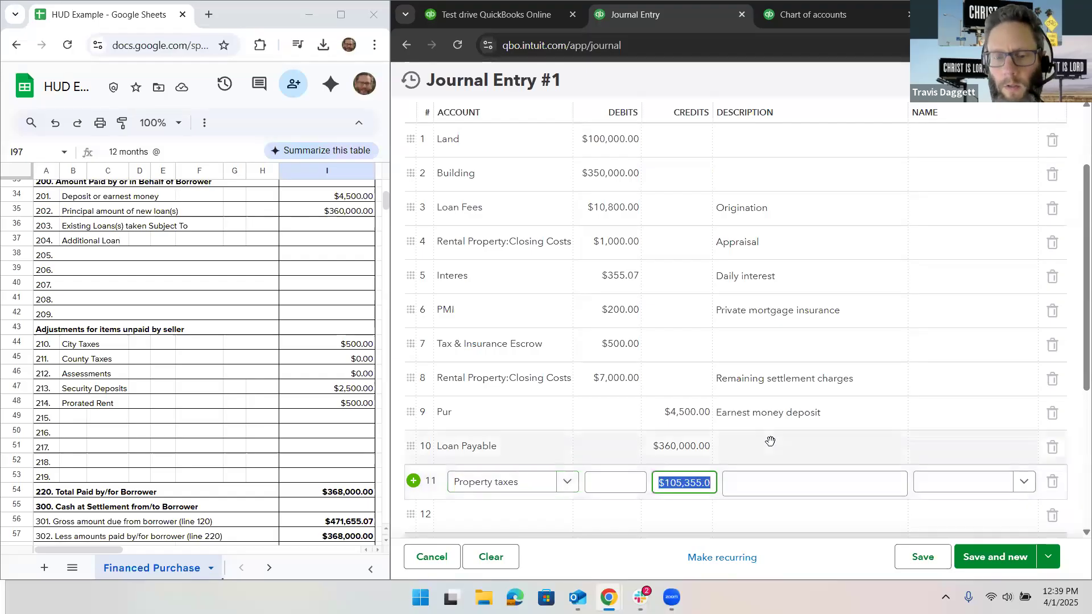
type("500")
key("Tab")
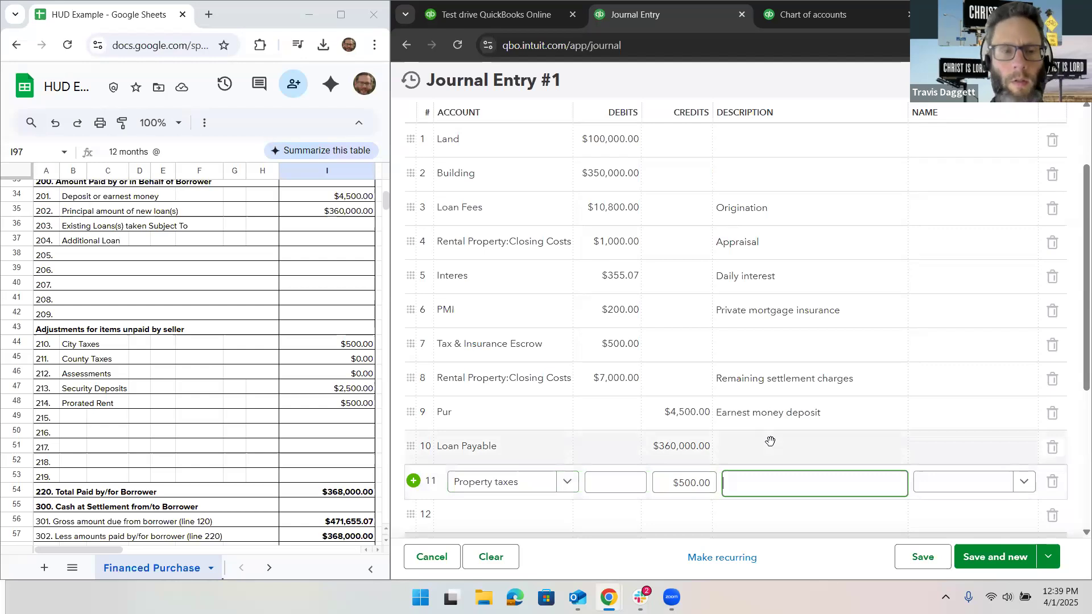
type("City taxes")
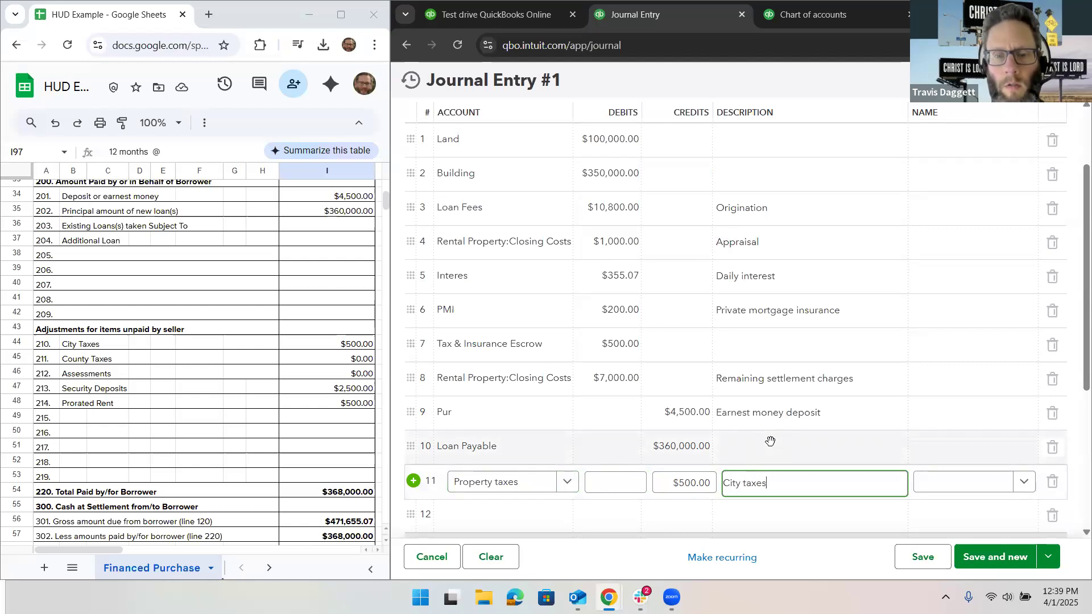
Step: Start a new account named Security Deposits from line 12 of the journal entry
scroll(770, 441, "down", 2)
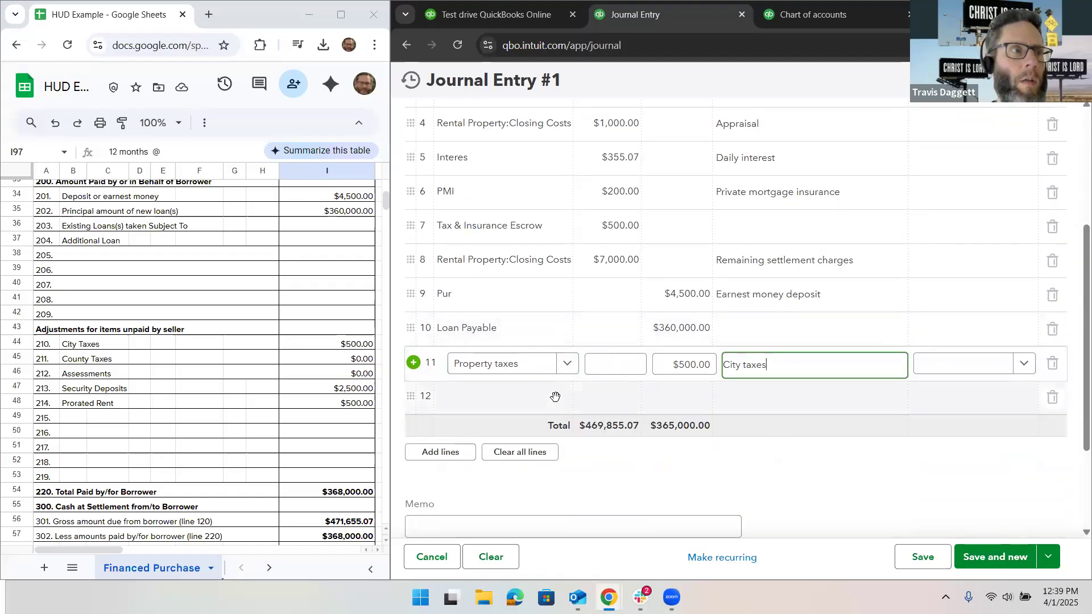
left_click(524, 398)
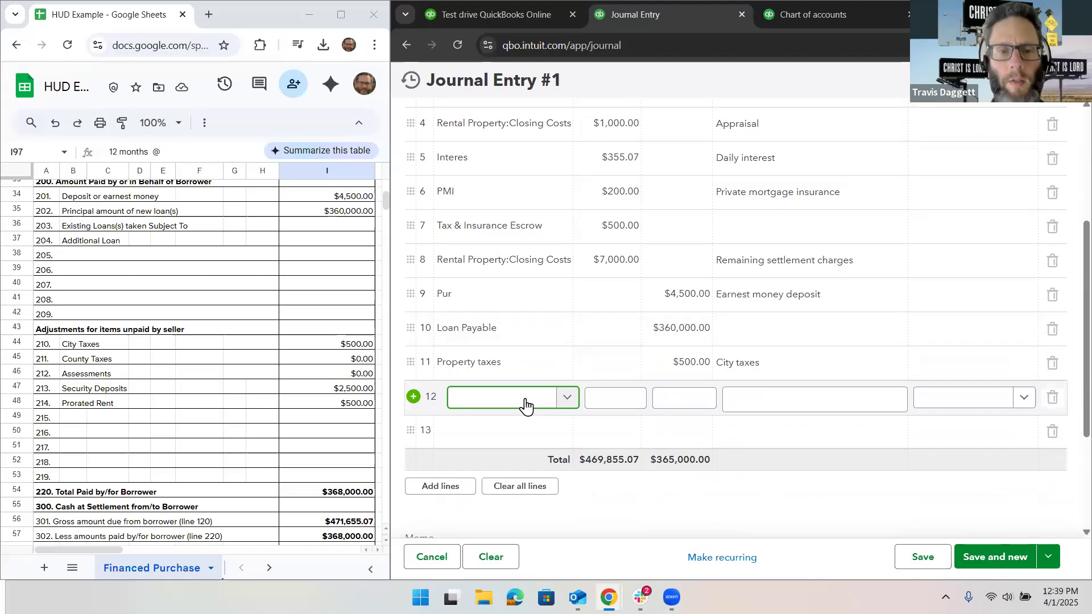
type("Security Deposit")
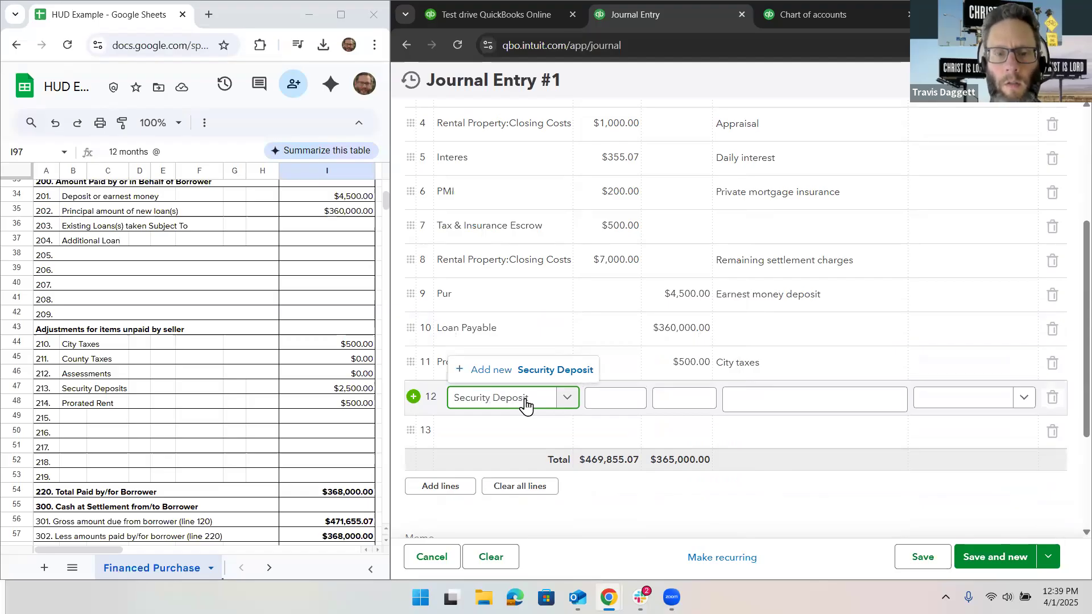
type("s")
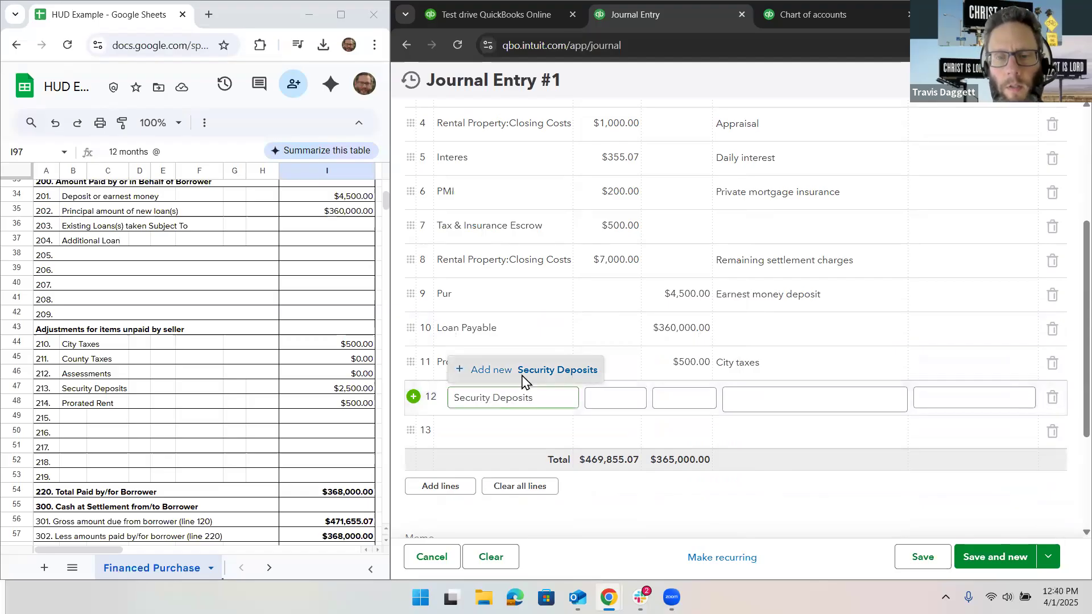
left_click(521, 371)
Step: Try Long Term Liabilities as the account type for the Security Deposits account
left_click(773, 200)
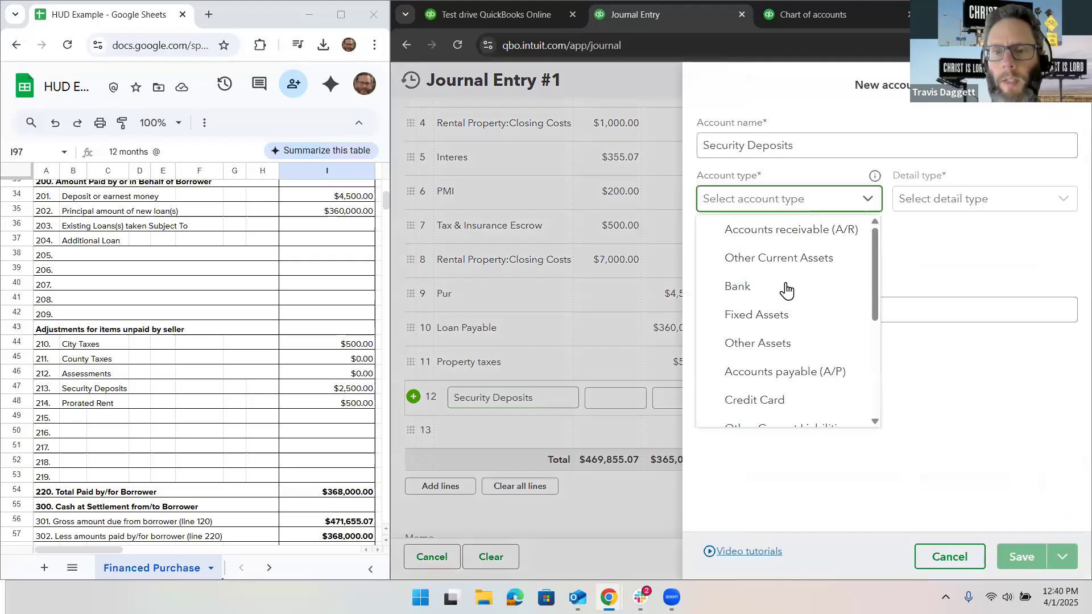
scroll(785, 292, "down", 3)
scroll(790, 290, "up", 1)
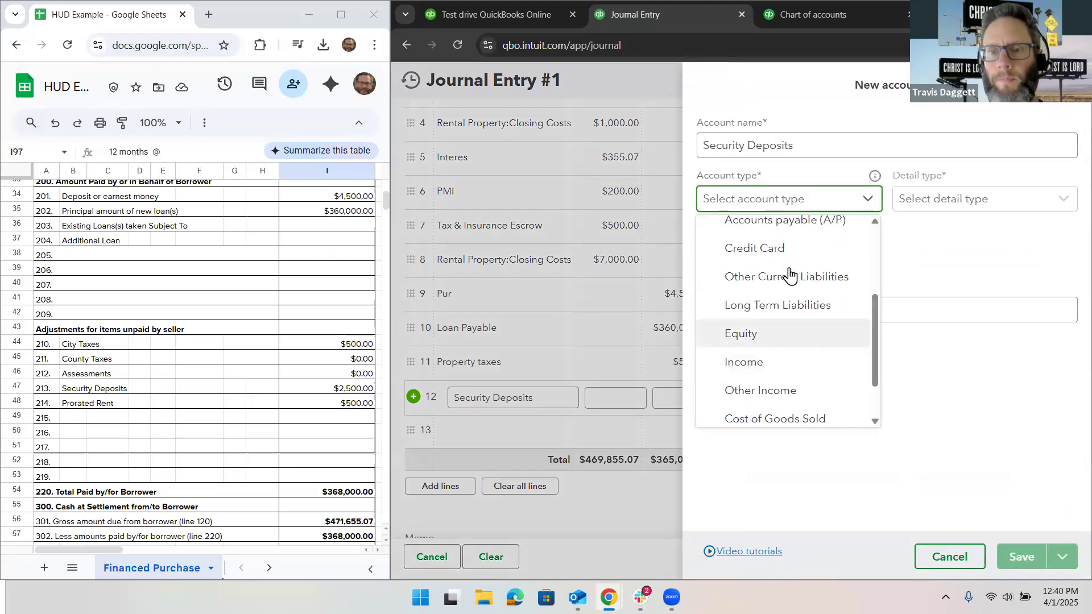
left_click(813, 311)
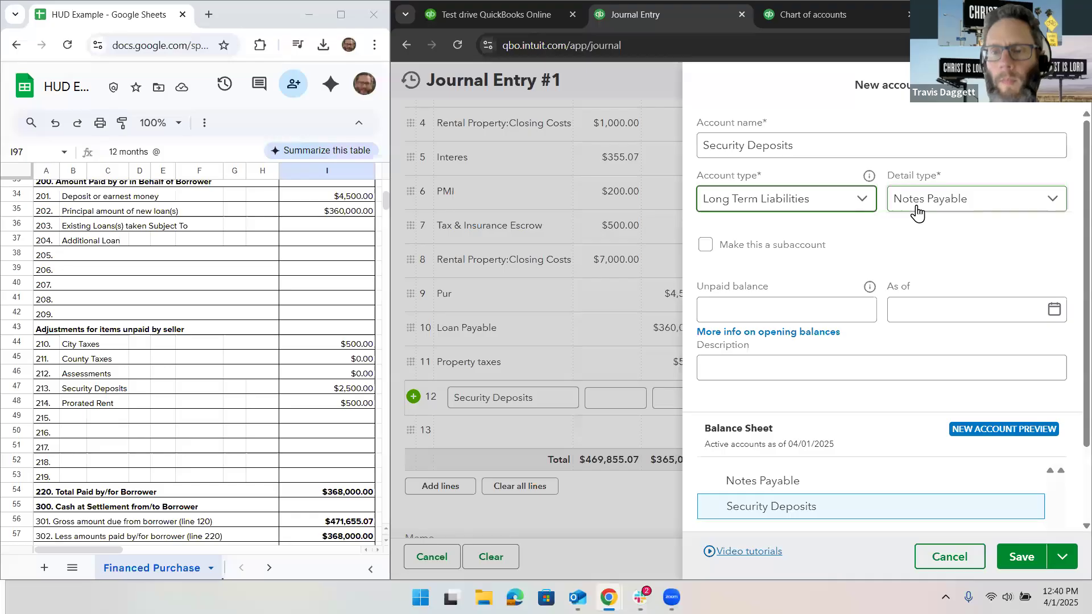
left_click(913, 212)
Step: Set the Security Deposits account type and detail type to Other Current Liabilities and save the account
left_click(796, 205)
left_click(796, 202)
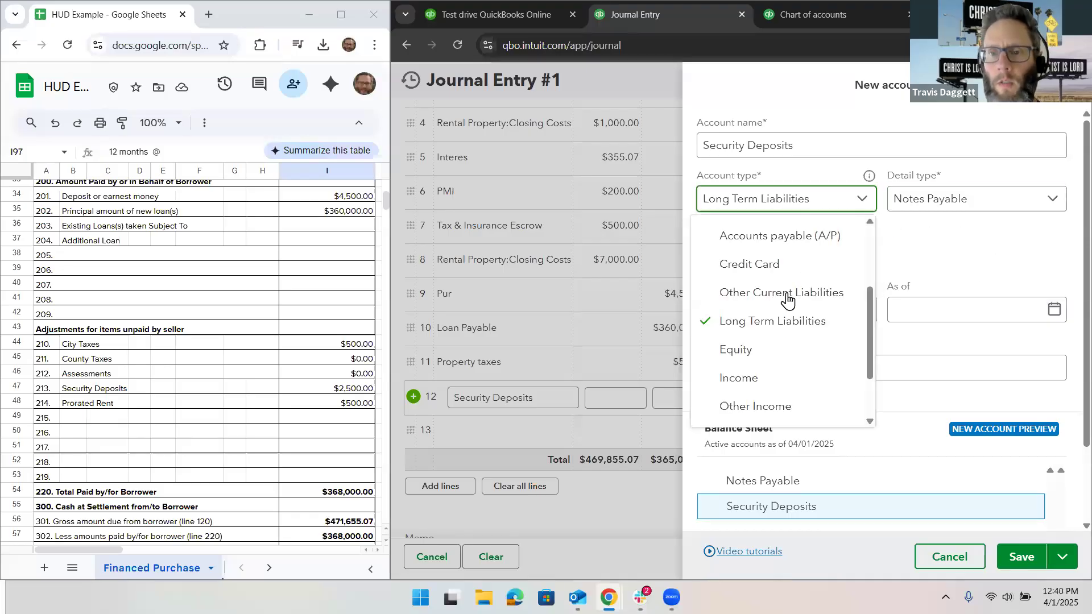
left_click(795, 290)
left_click(937, 208)
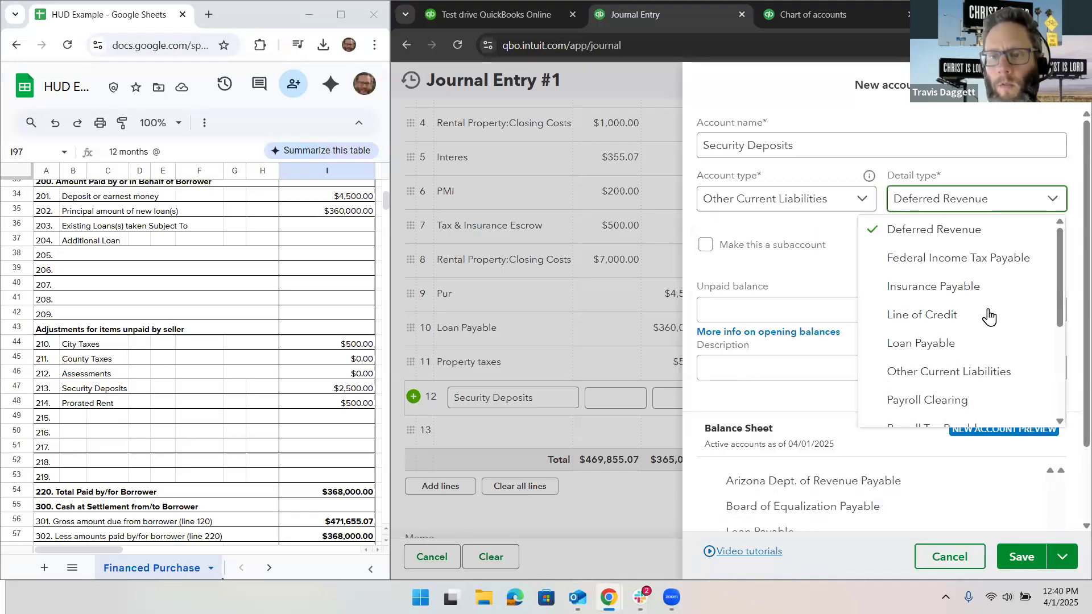
scroll(988, 317, "down", 3)
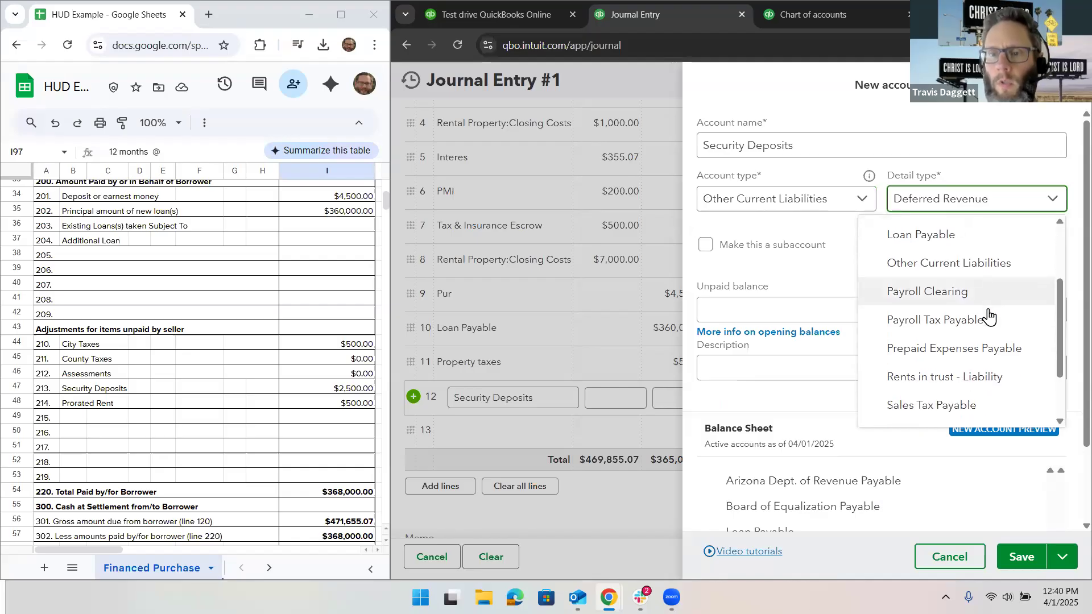
scroll(989, 317, "down", 2)
scroll(987, 312, "up", 3)
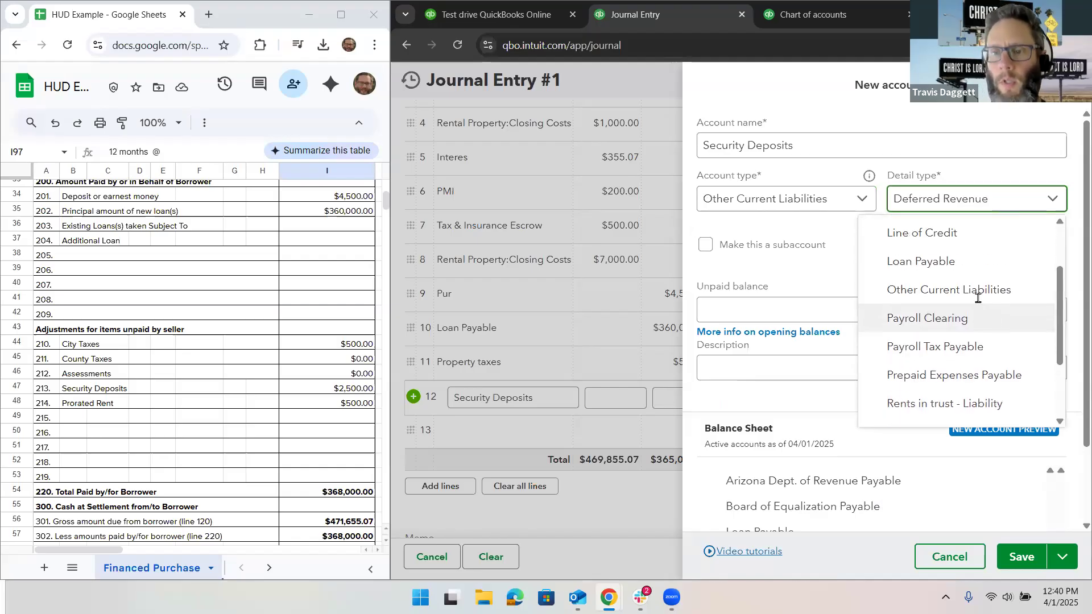
left_click(974, 285)
left_click(1017, 553)
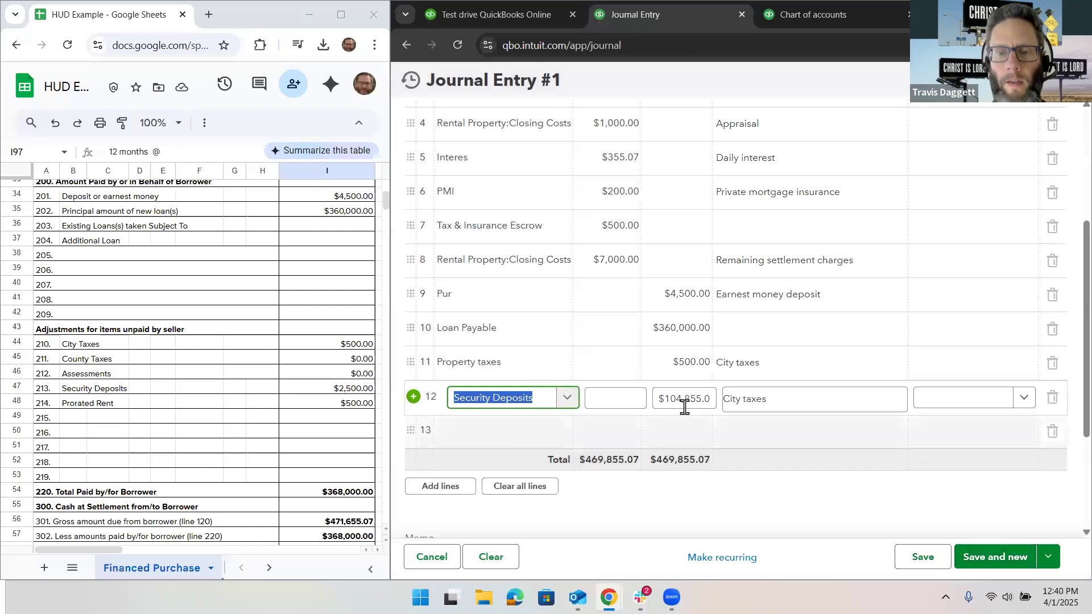
Step: Enter a $2,500.00 credit on the Security Deposits line from line 213 of the HUD sheet
left_click(668, 393)
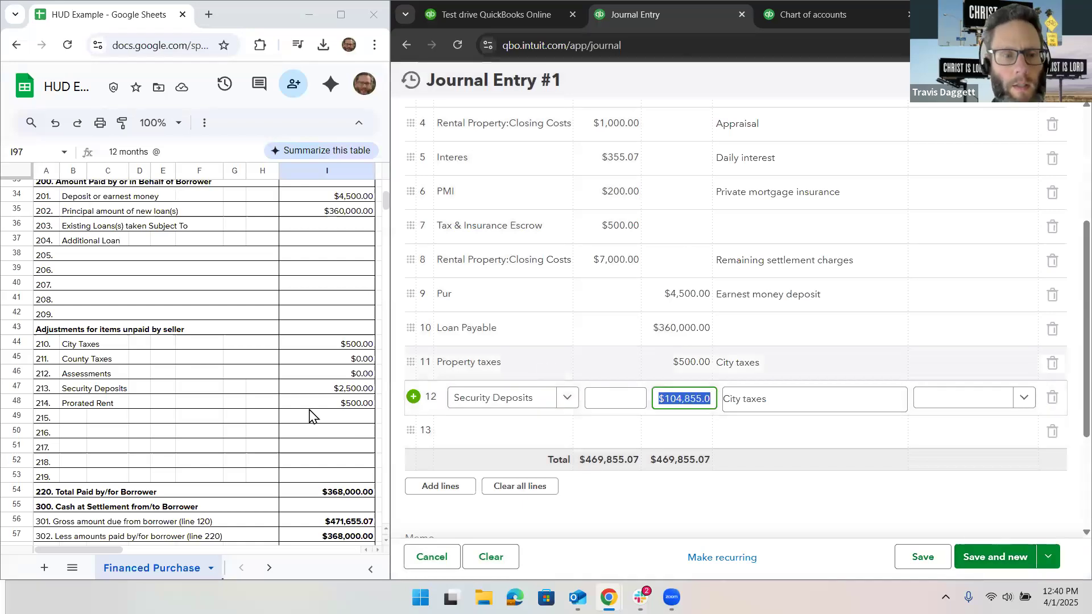
type("25")
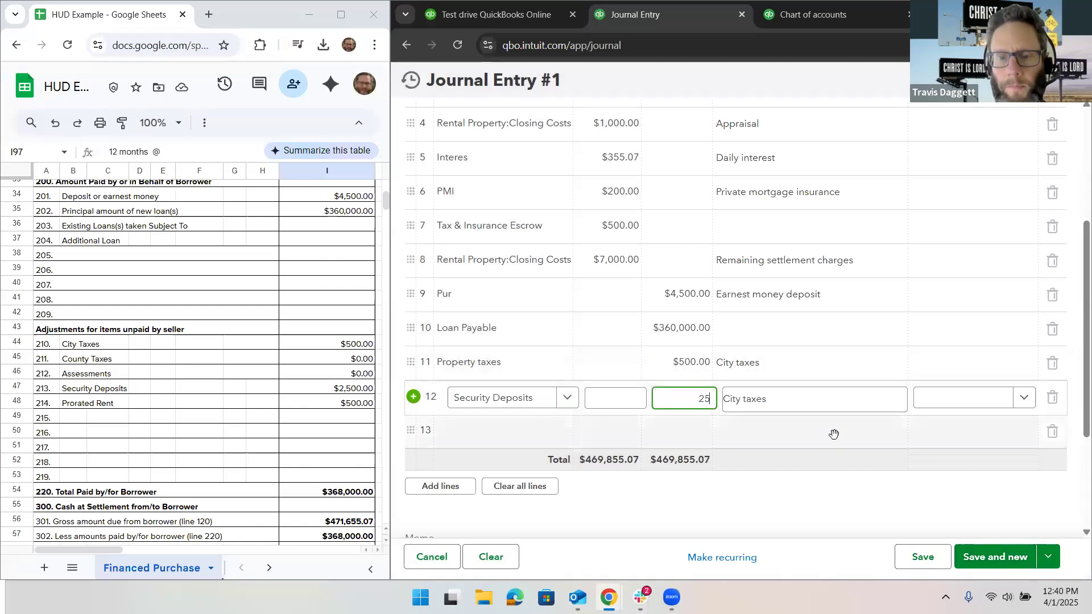
type("00.")
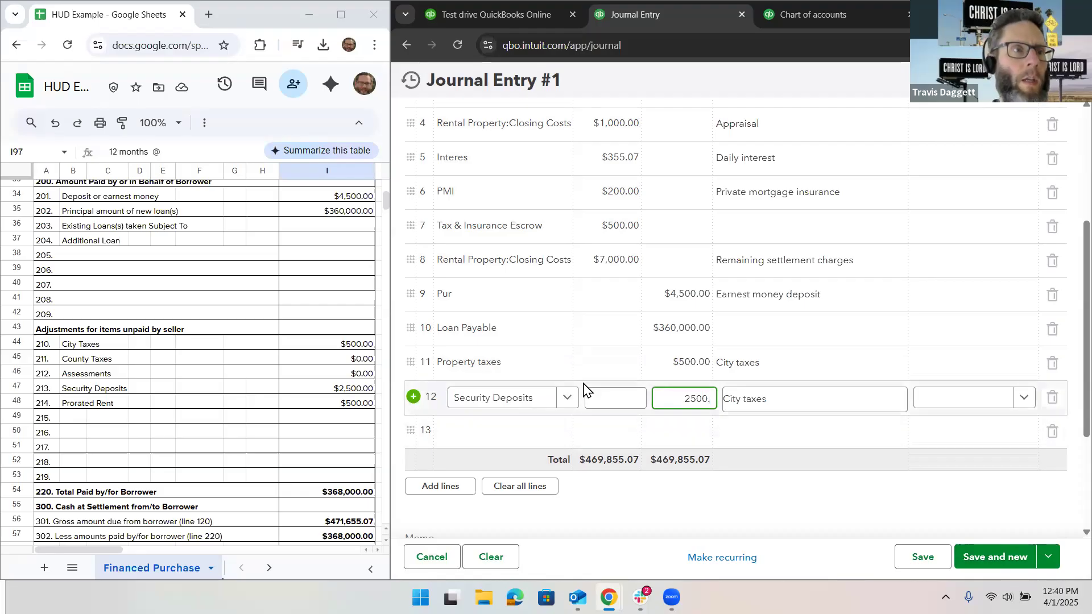
Step: Create an account named Rental Income from line 13 with account type Income and detail type Service/Fee Income
scroll(585, 387, "down", 1)
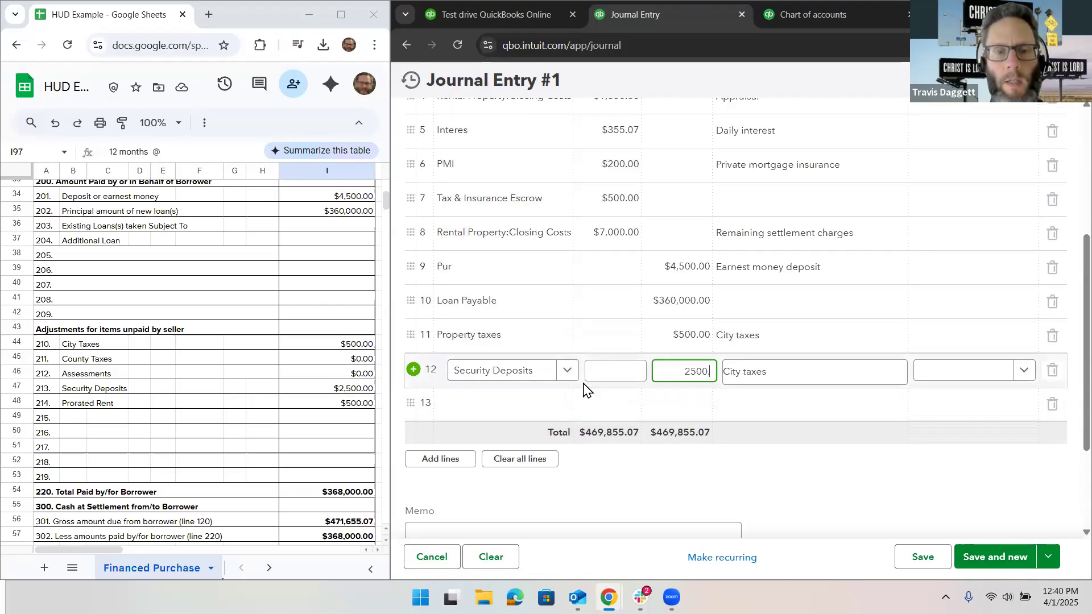
left_click(527, 397)
type("Rental")
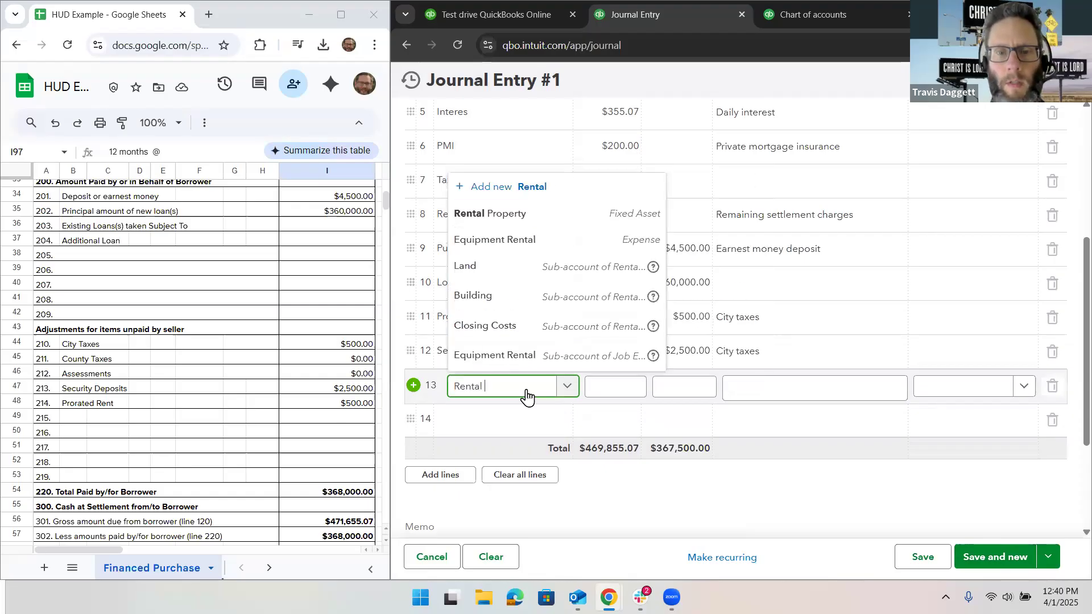
type(" Income")
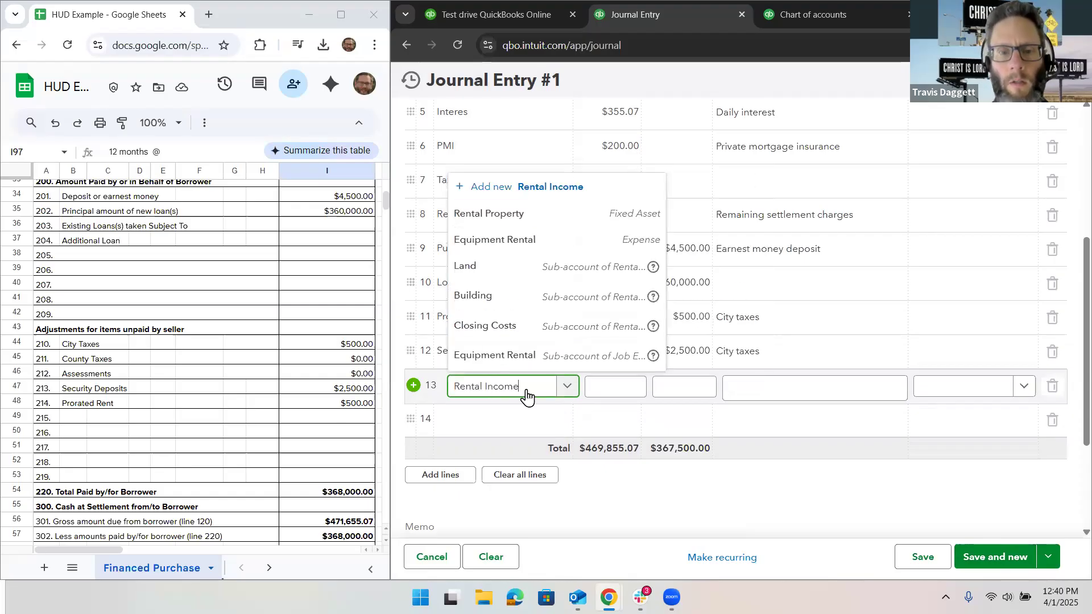
left_click(525, 363)
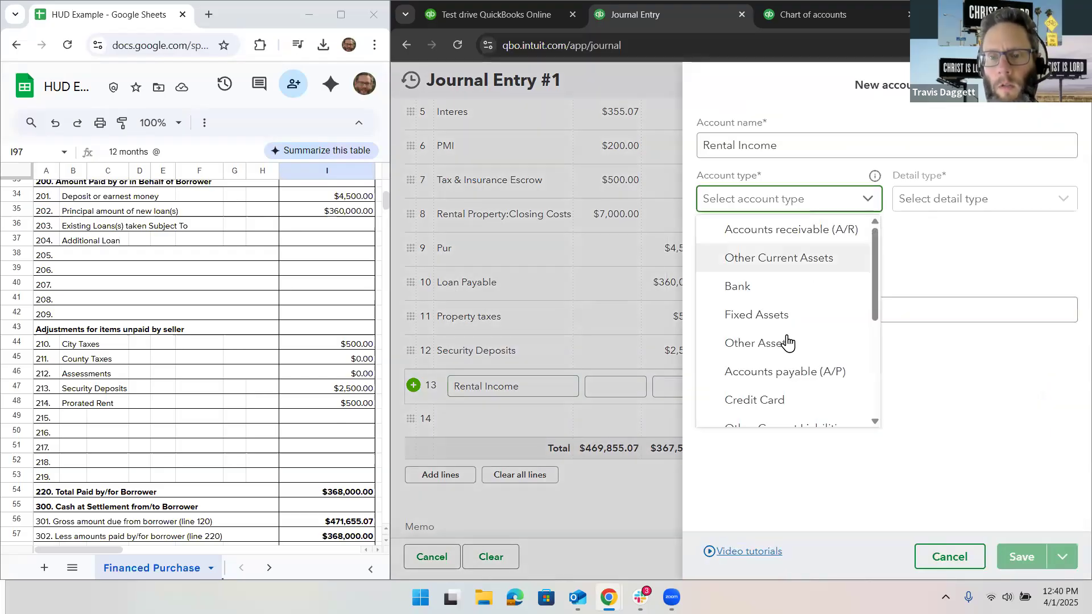
scroll(787, 350, "down", 3)
left_click(807, 306)
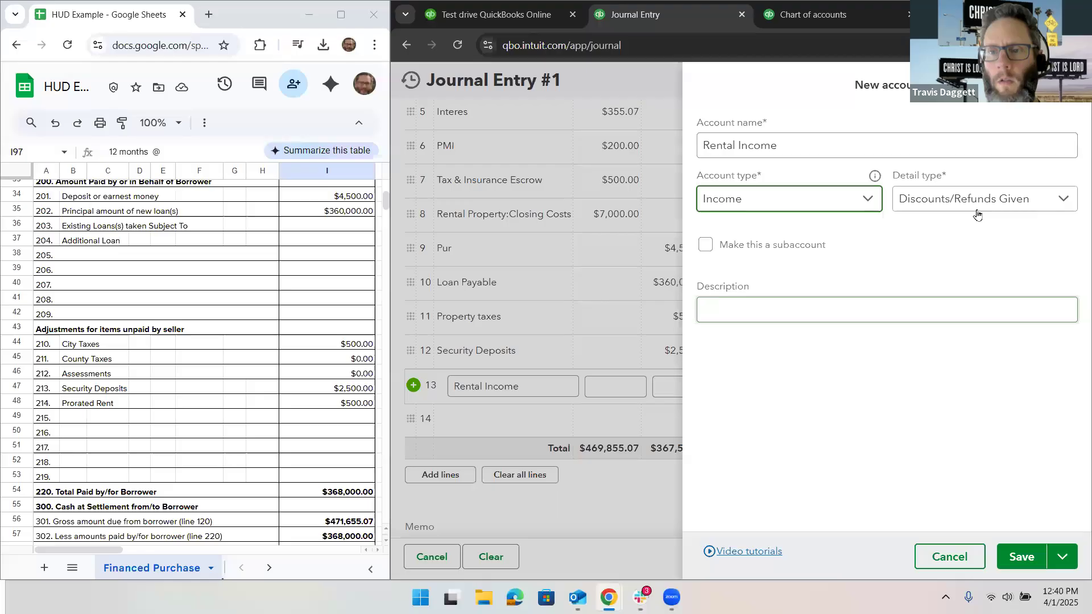
left_click(973, 204)
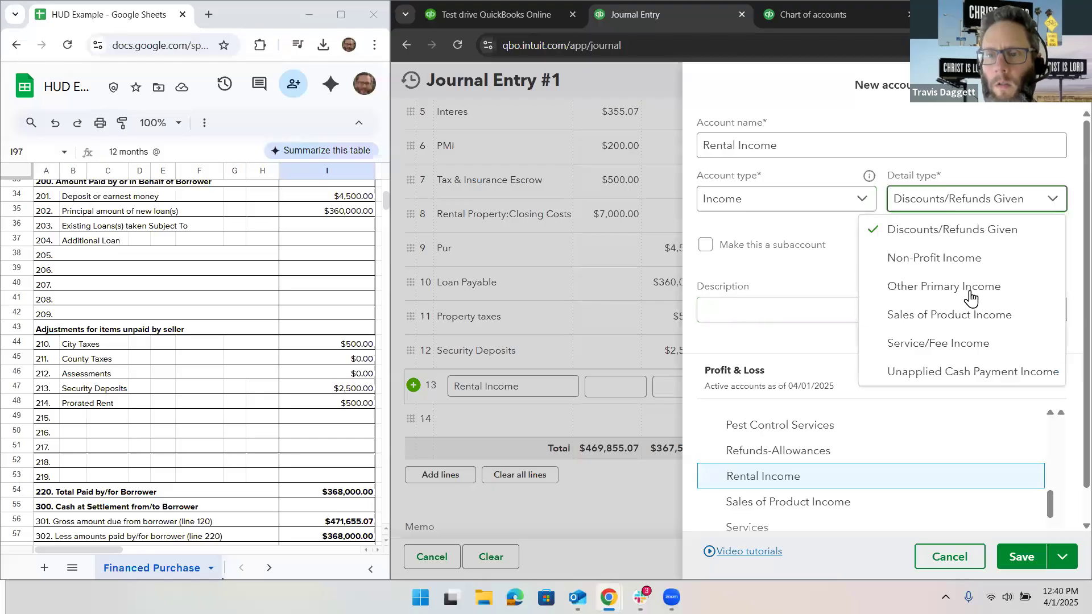
left_click(969, 347)
left_click(1018, 556)
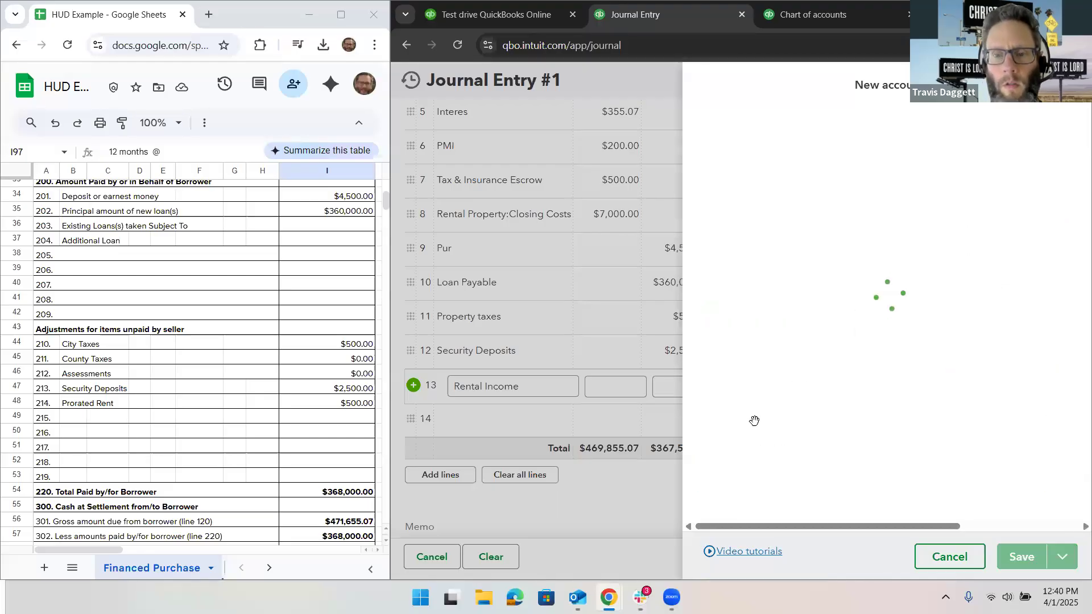
Step: Enter a $500.00 credit on the Rental Income line for the prorated rent on line 214 of the HUD sheet
left_click(701, 387)
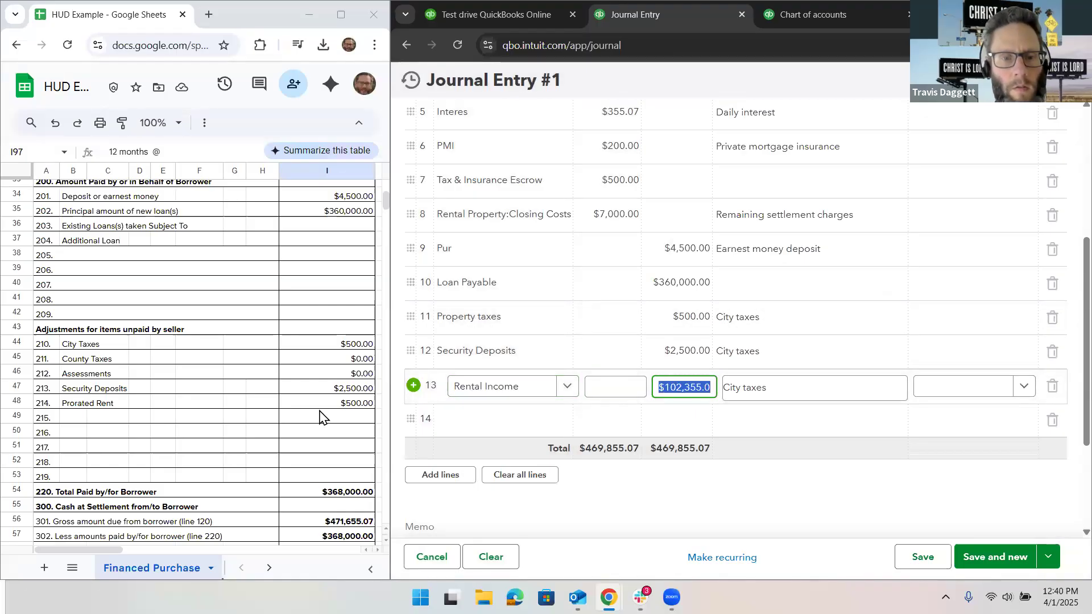
left_click(666, 353)
left_click(691, 379)
type("500")
Step: Set the Security Deposits line's description to Transferred and the Rental Income line's description to Prorated rent
left_click(790, 359)
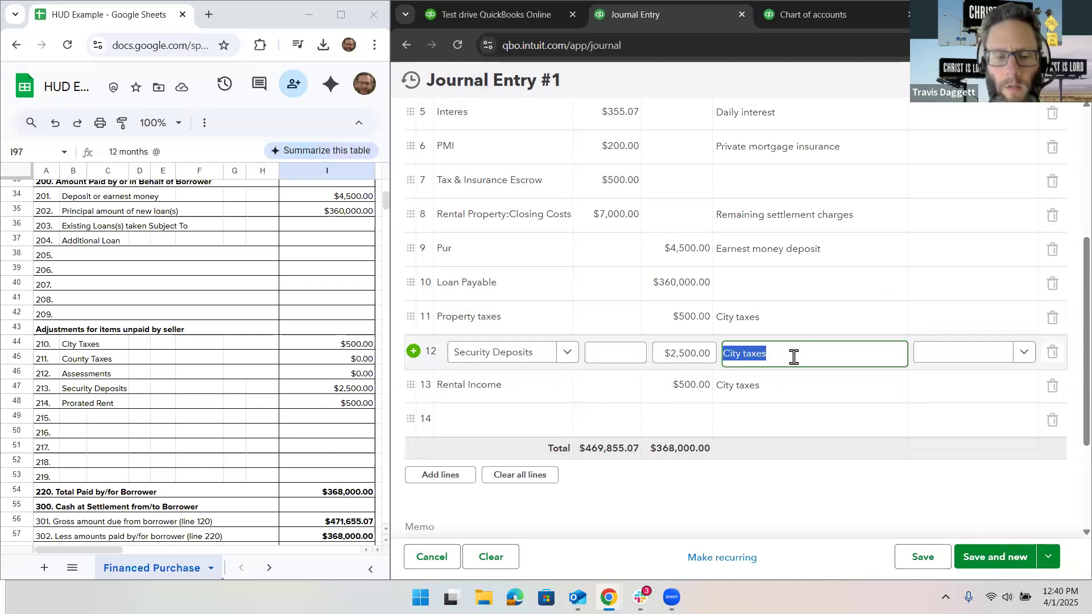
type("Transfer")
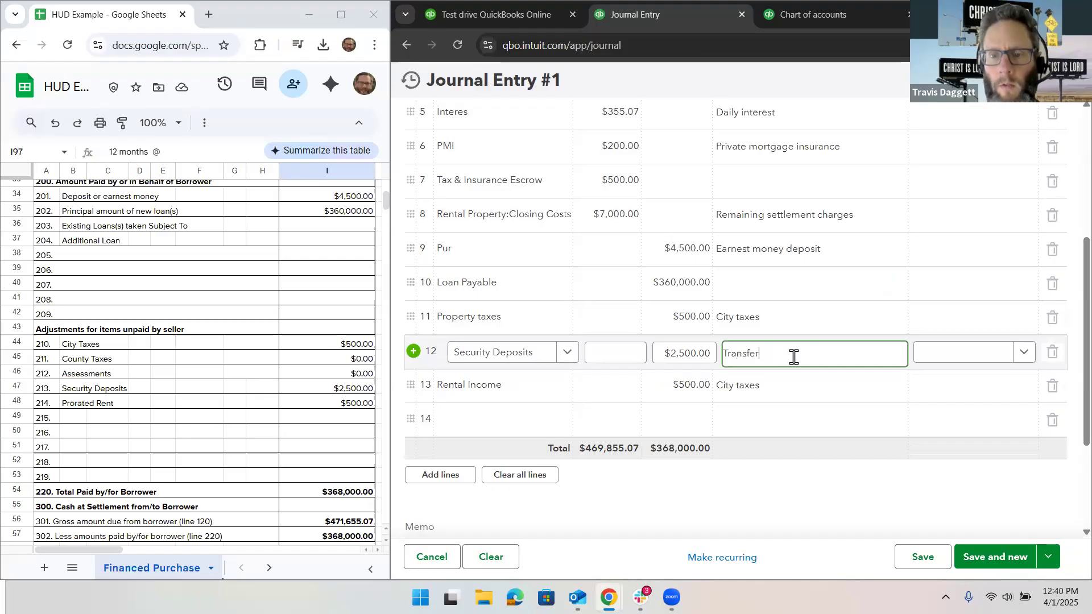
type("red")
left_click(789, 387)
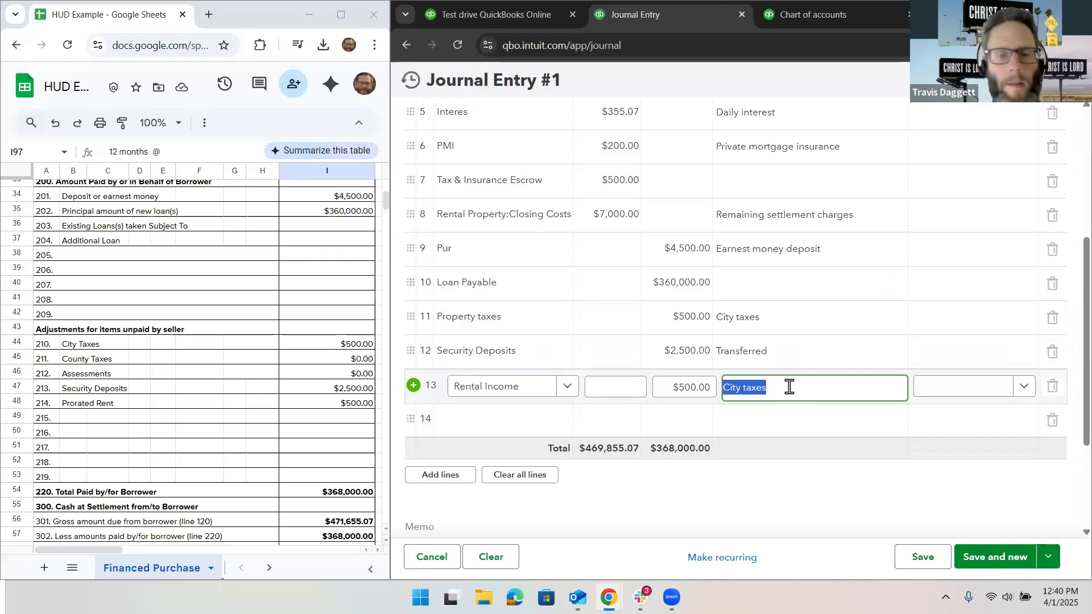
type("Prora")
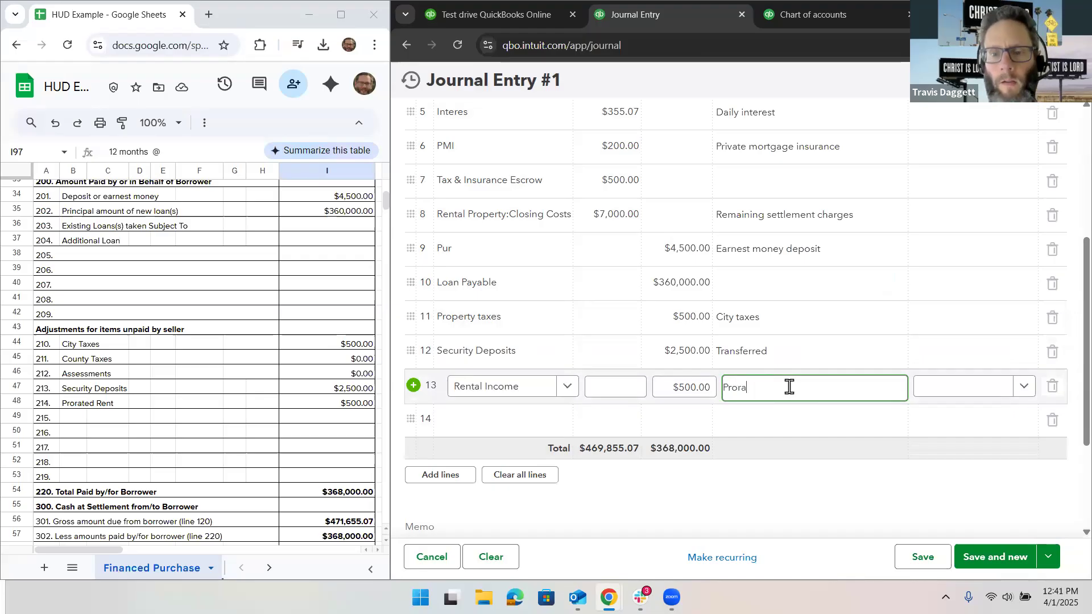
type("ted rent")
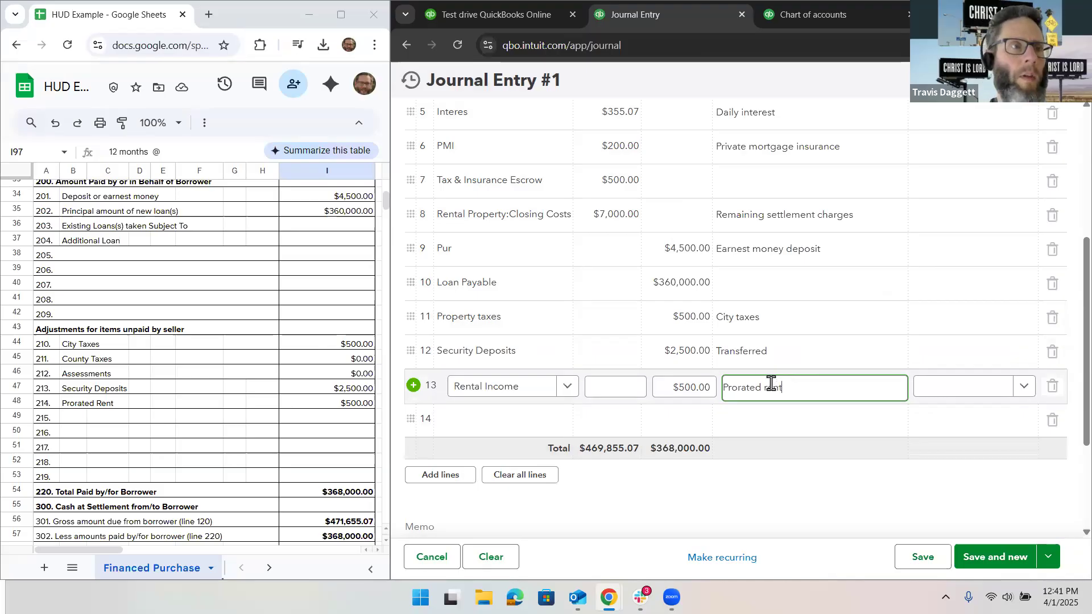
Step: Add a Checking line with a $103,655.07 credit for the cash from borrower on line 303 of the HUD sheet
left_click(479, 419)
type("Checkin")
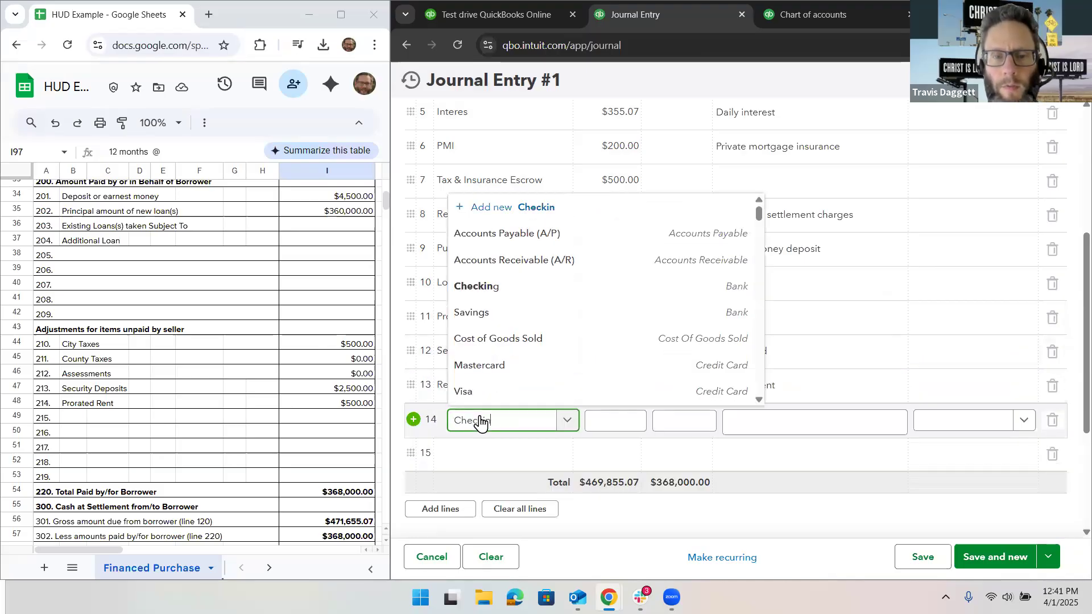
left_click(503, 392)
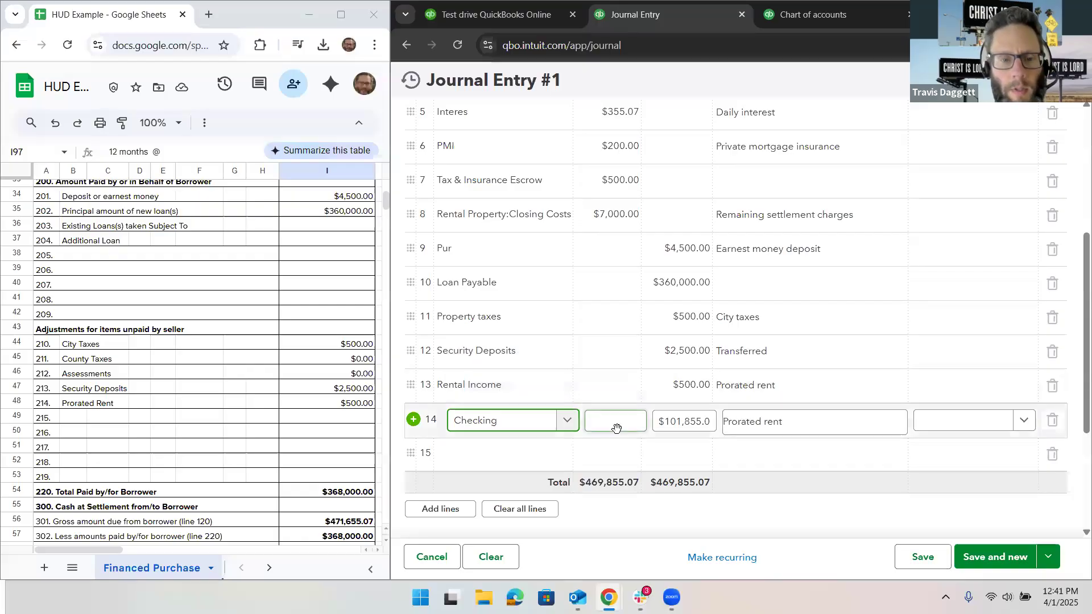
scroll(350, 380, "down", 3)
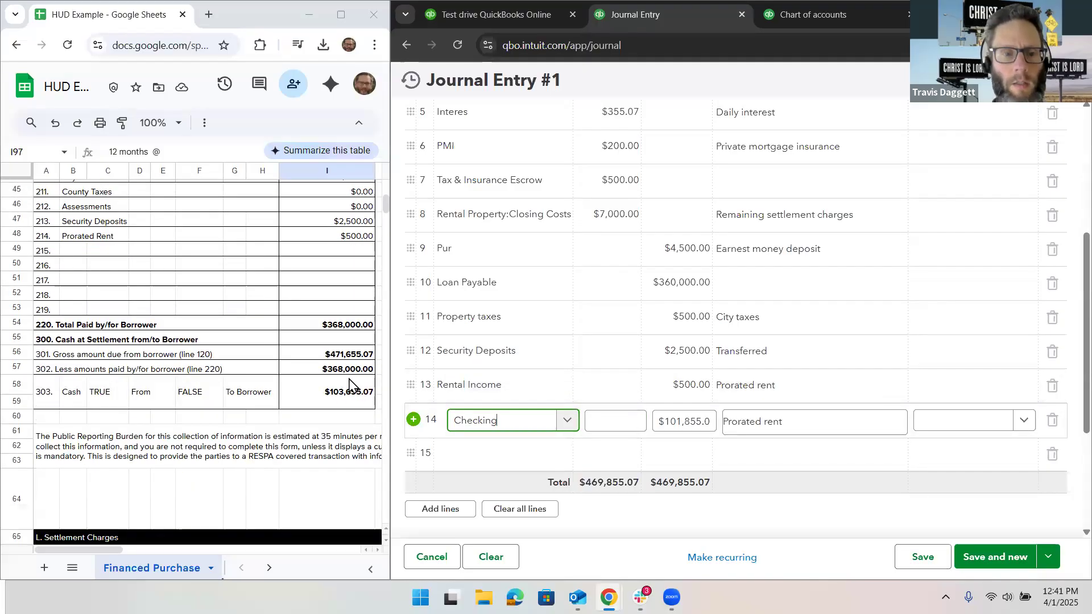
left_click(327, 401)
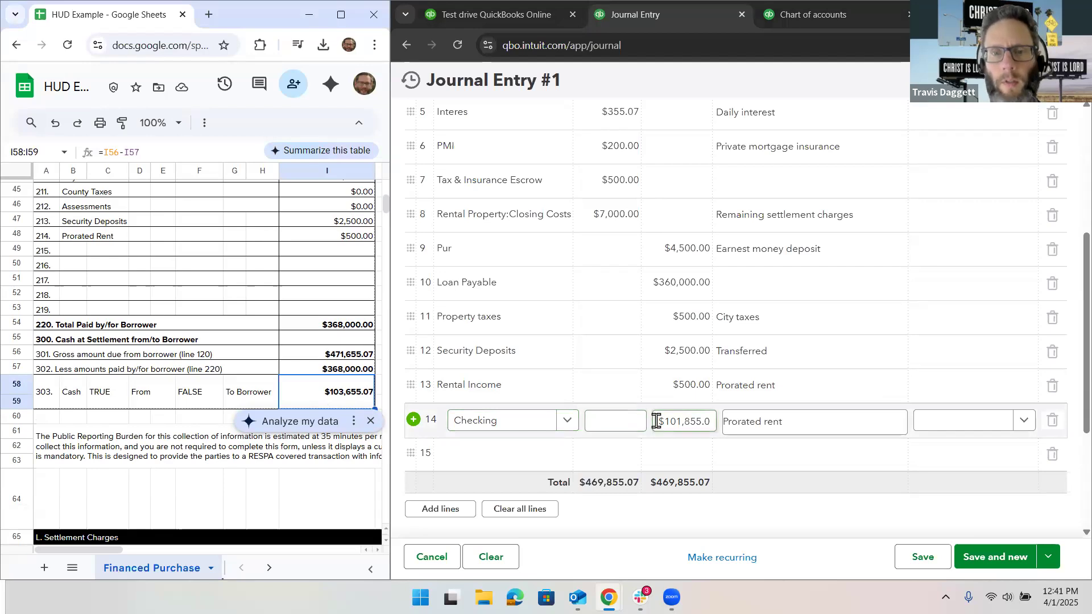
scroll(644, 371, "up", 3)
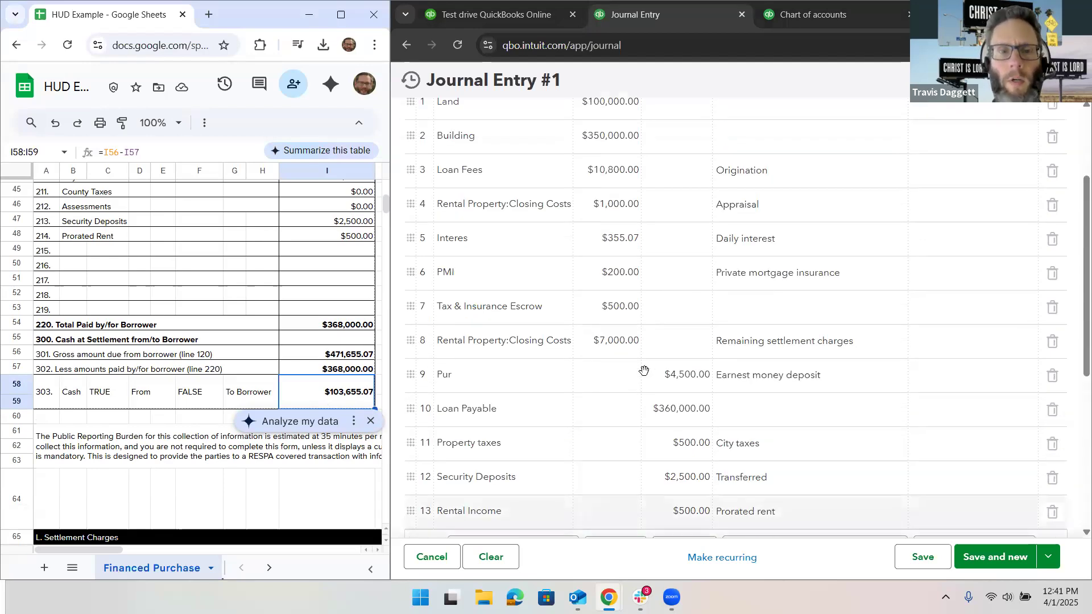
scroll(644, 371, "up", 2)
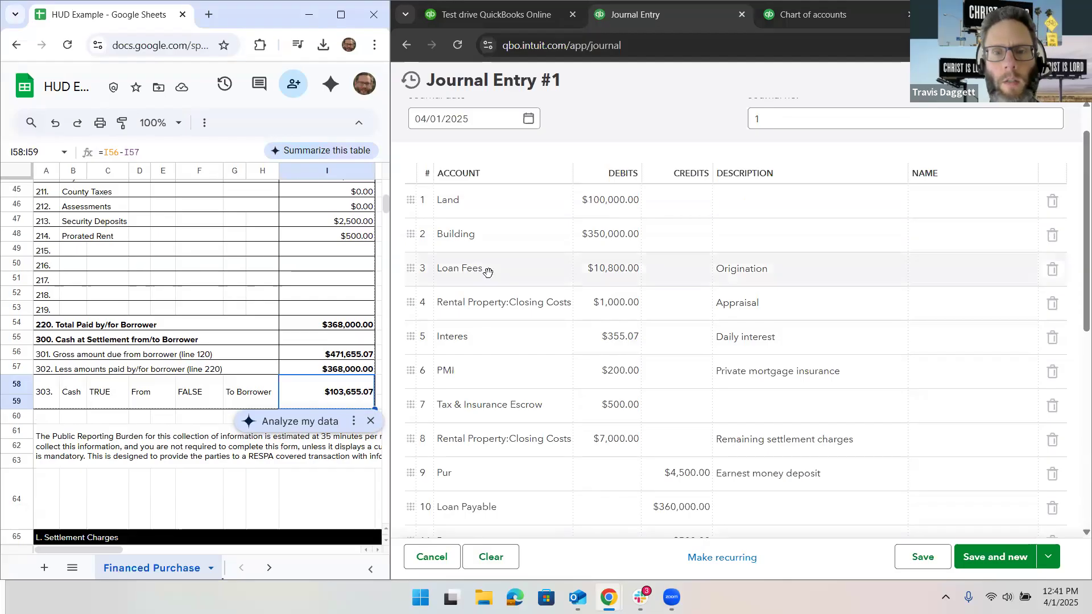
scroll(487, 272, "down", 6)
left_click(661, 362)
key("ctrl+a")
type("103")
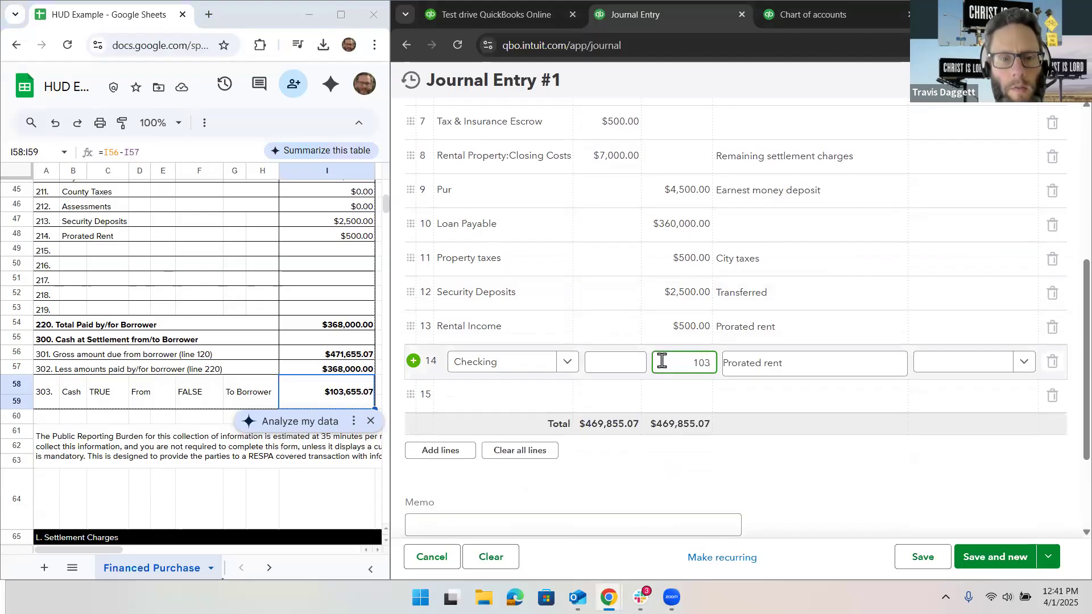
type(",655.07")
Step: Compare the journal entry lines with the borrower's transaction summary on the HUD sheet to find what is missing from the debits
left_click(657, 273)
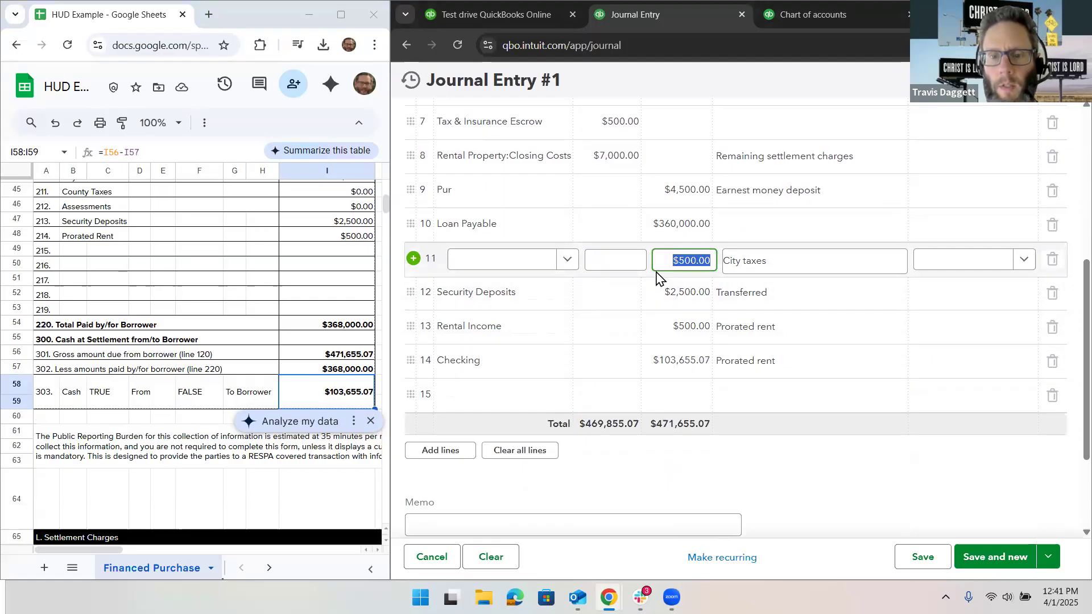
scroll(642, 310, "up", 6)
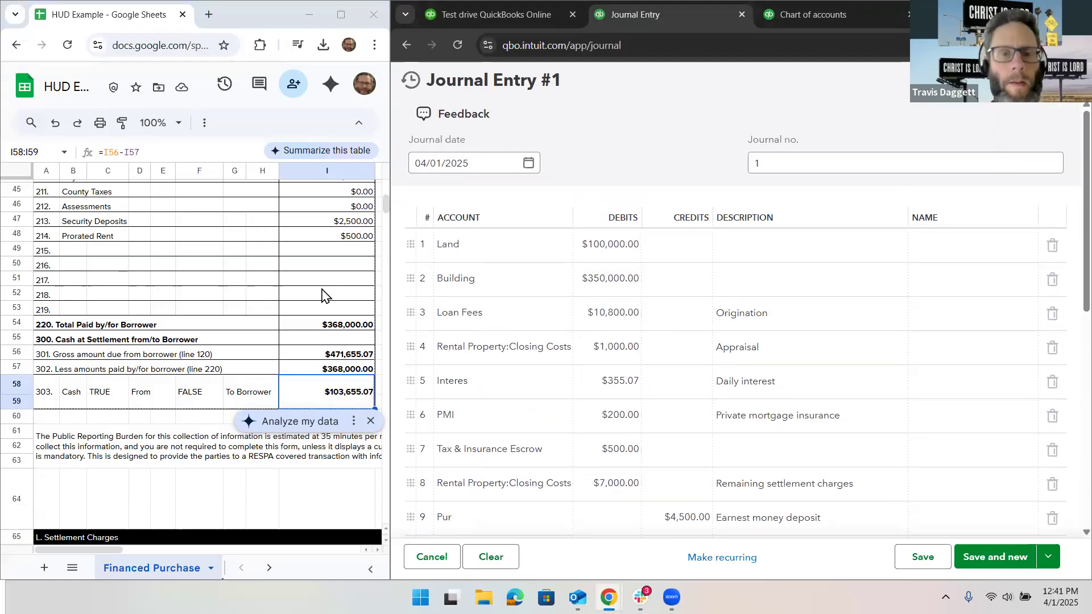
scroll(321, 294, "up", 10)
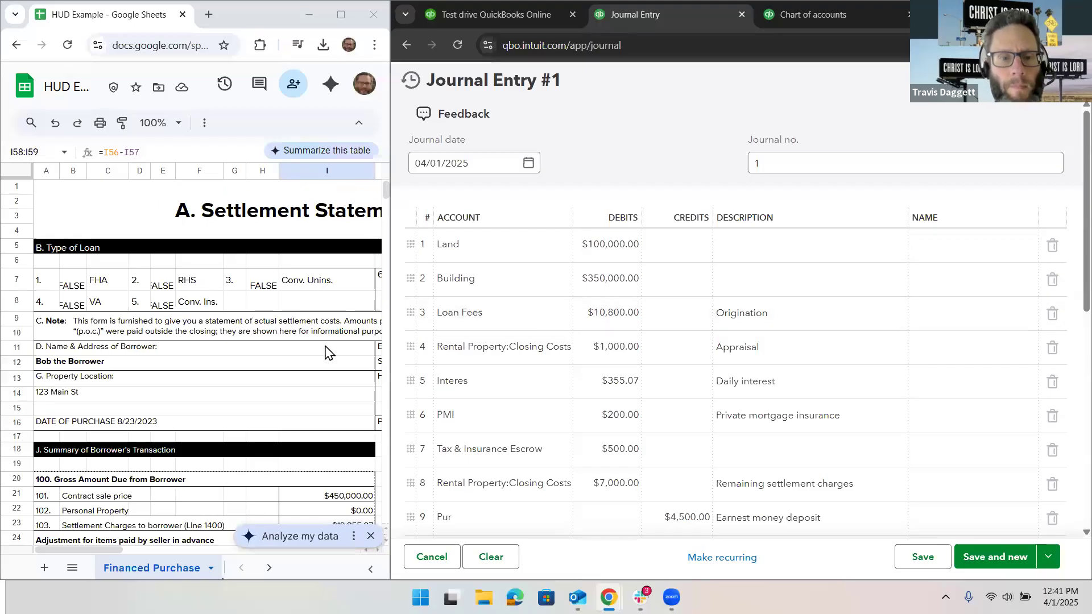
scroll(325, 353, "down", 5)
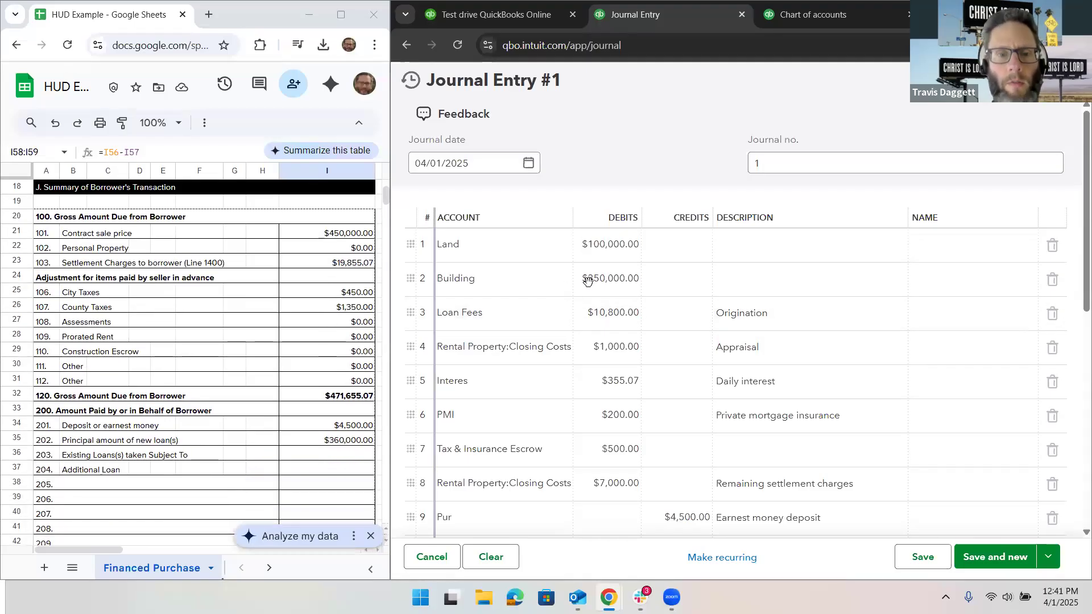
left_click(600, 314)
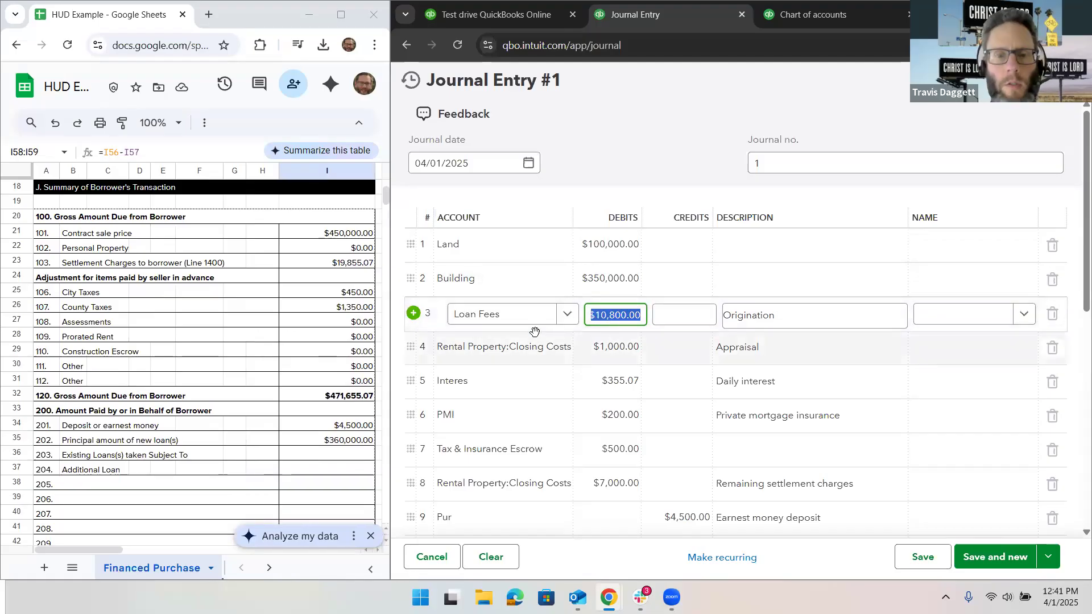
left_click(603, 353)
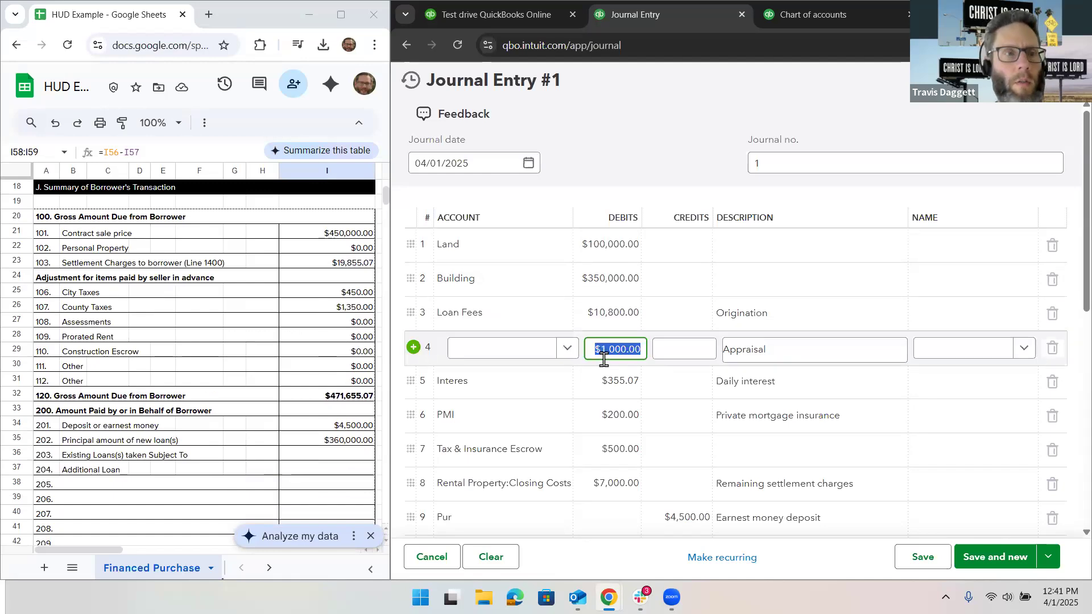
left_click(614, 391)
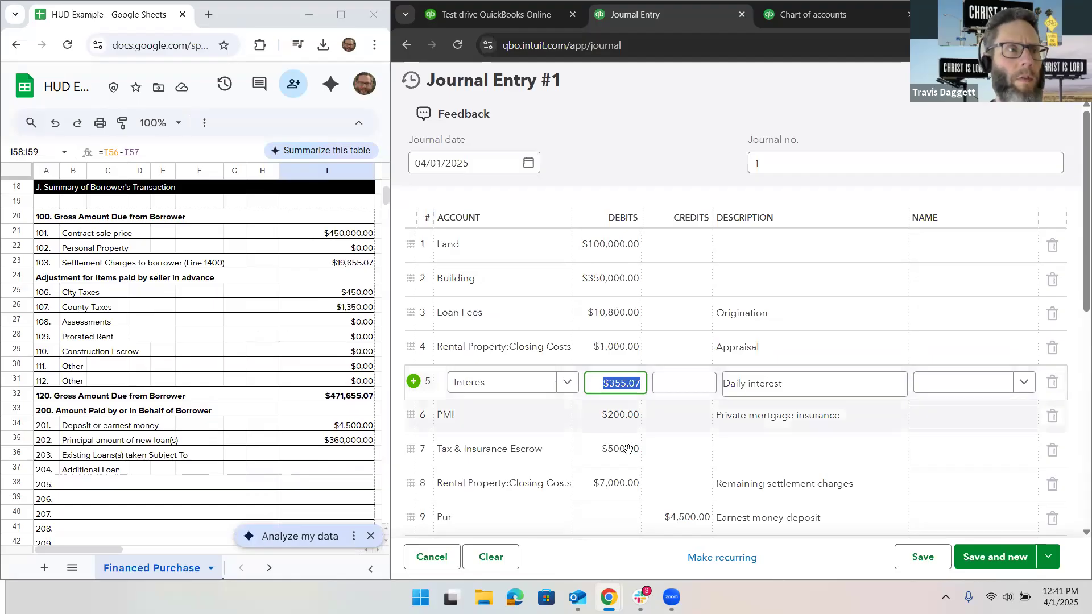
scroll(628, 449, "down", 3)
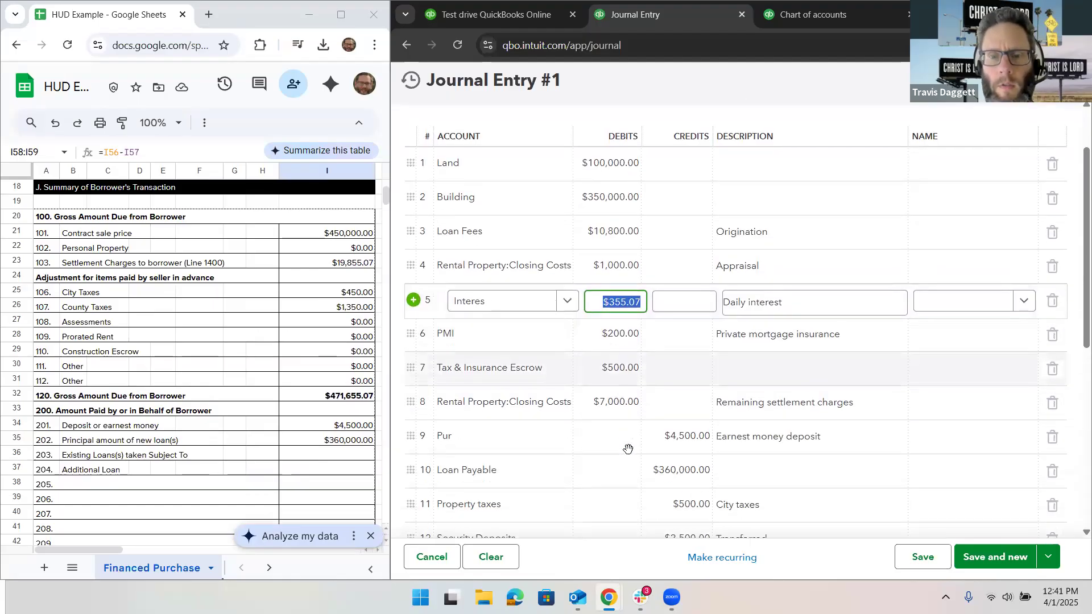
scroll(628, 450, "down", 2)
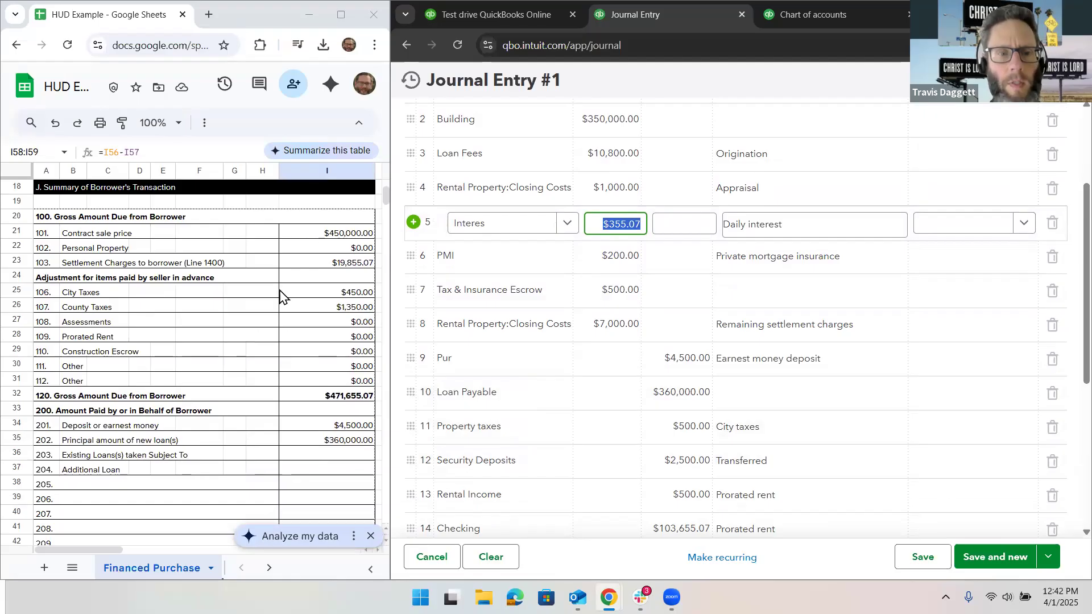
scroll(572, 387, "down", 5)
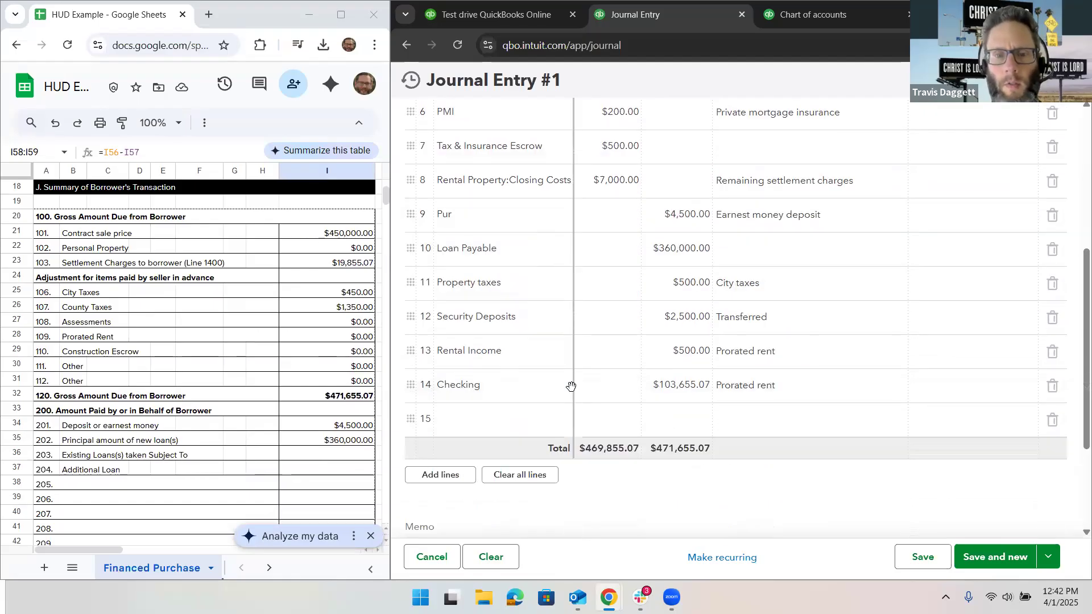
scroll(571, 386, "down", 1)
Step: Add a Property taxes line with a $450.00 debit described as City taxes and move it directly above the Pur line
left_click(499, 391)
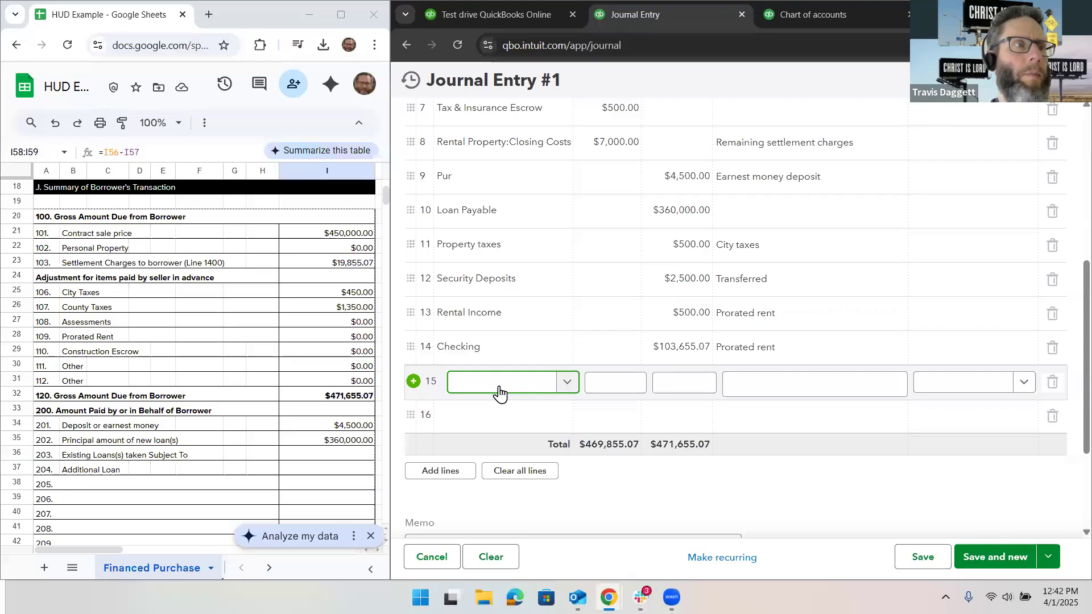
type("Property")
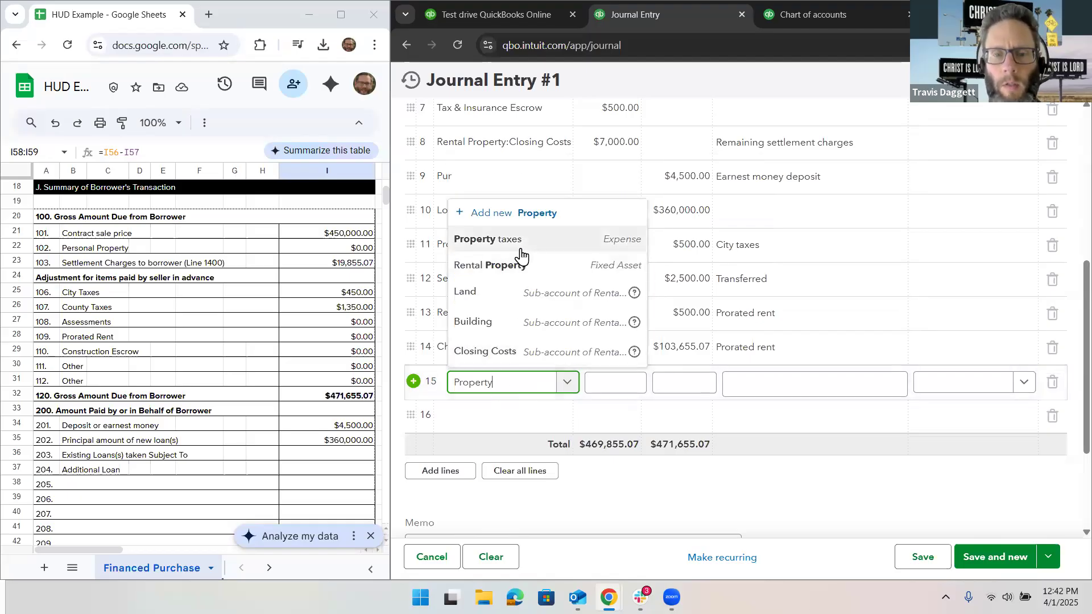
left_click(520, 240)
left_click(603, 384)
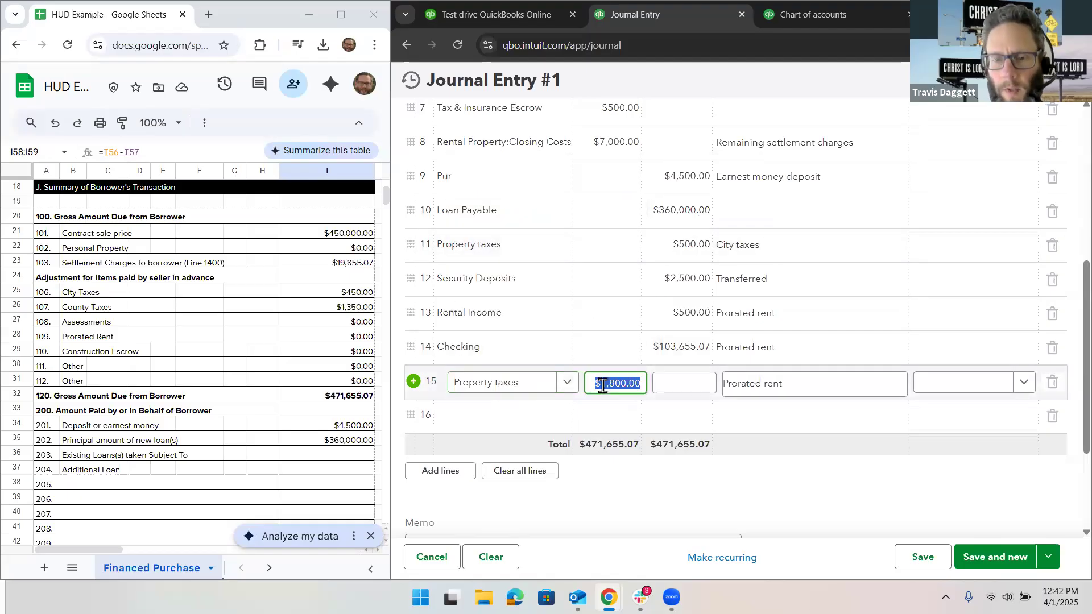
type("450.")
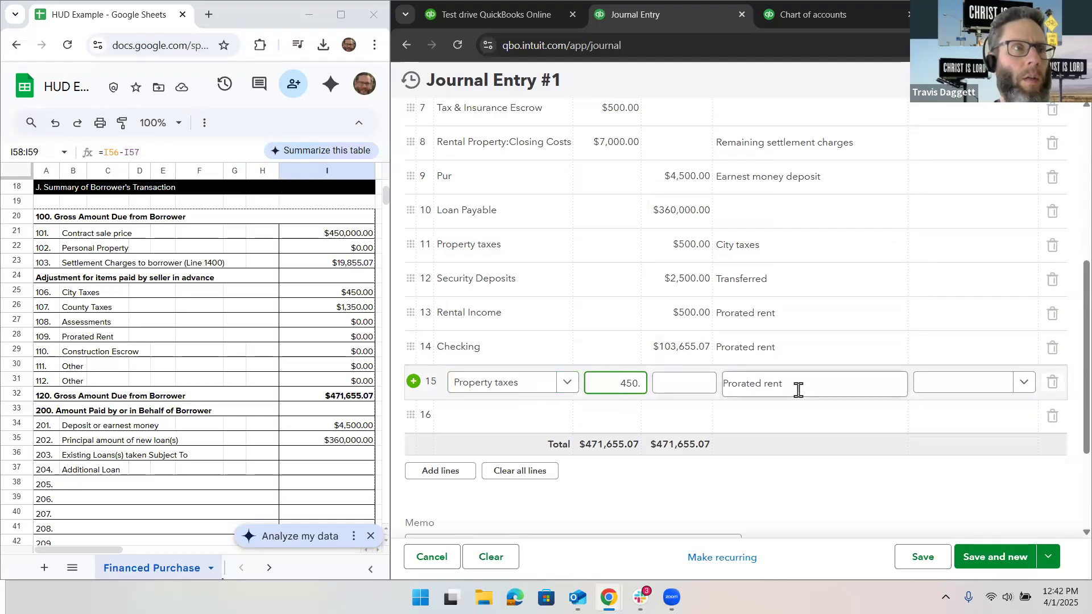
left_click(798, 390)
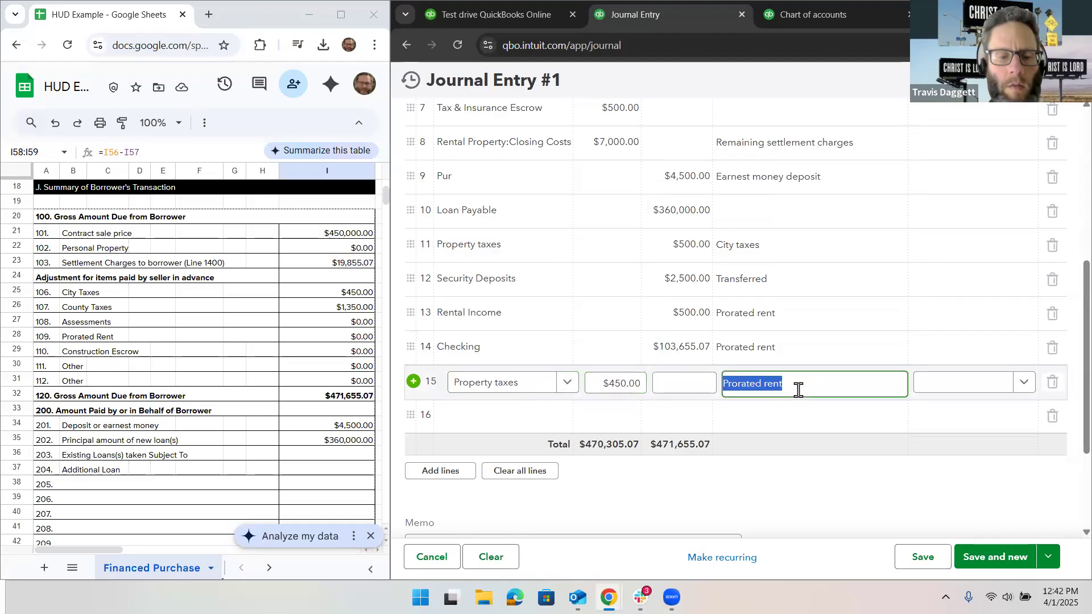
type("City tax")
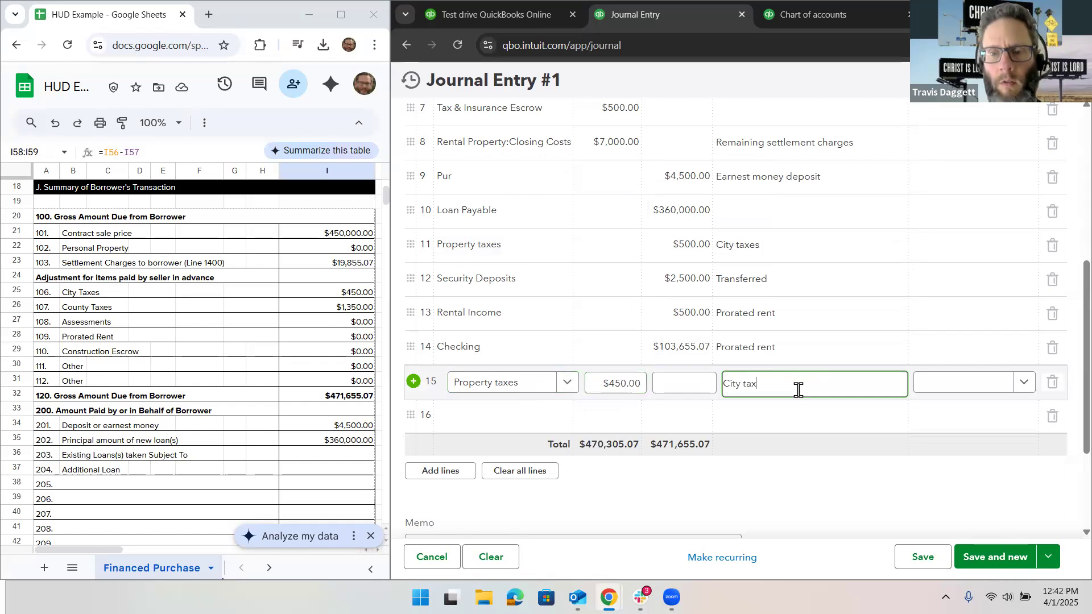
type("es")
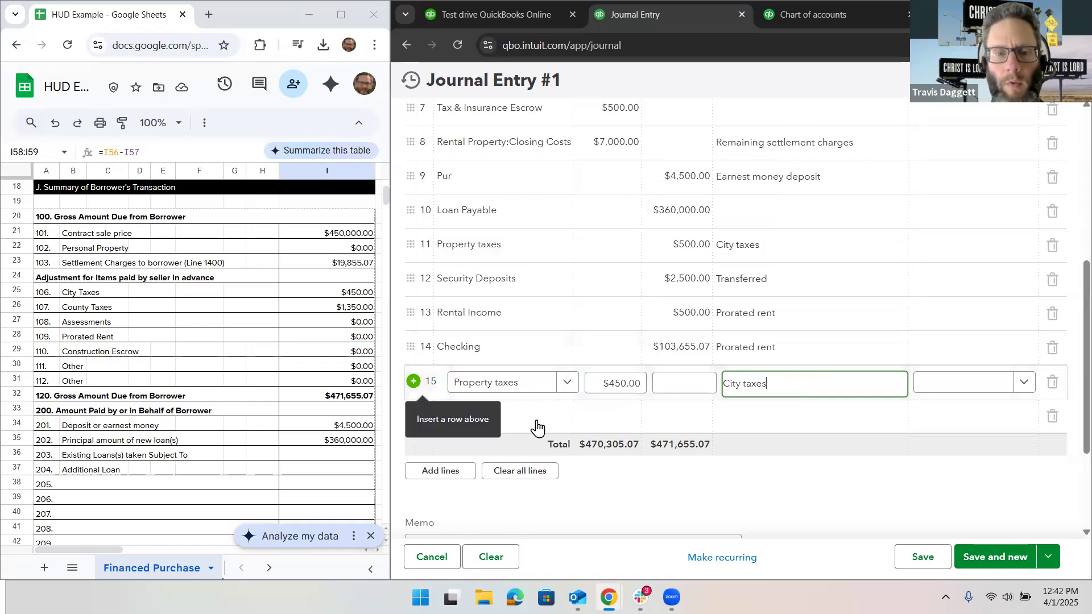
left_click(420, 384)
left_click_drag(411, 381, 417, 221)
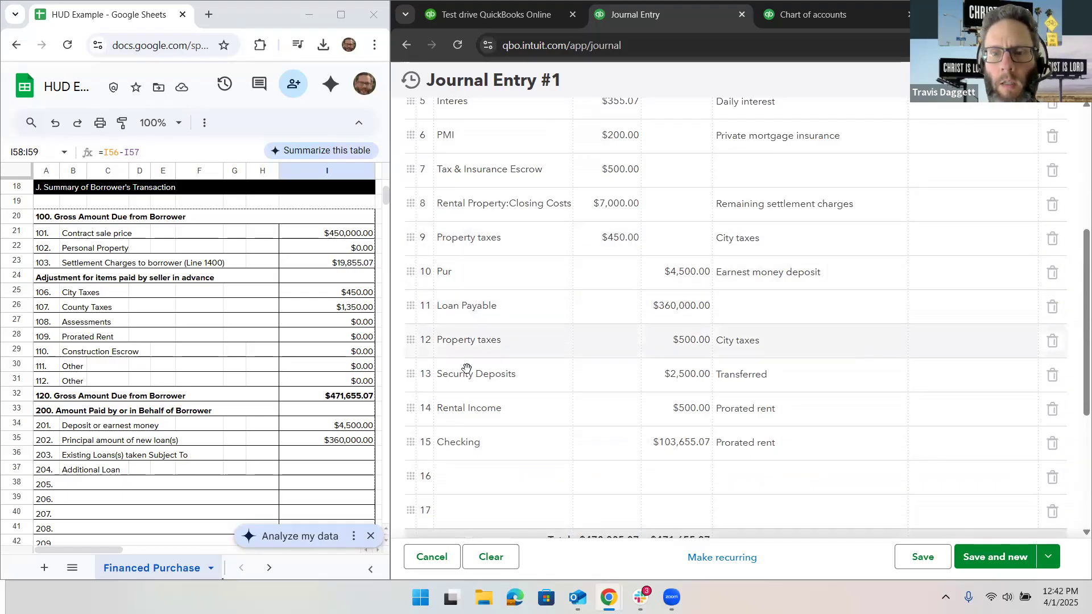
Step: Add a Property taxes line on line 16 with a $1,350.00 debit and the description County for HUD line 107
left_click(483, 469)
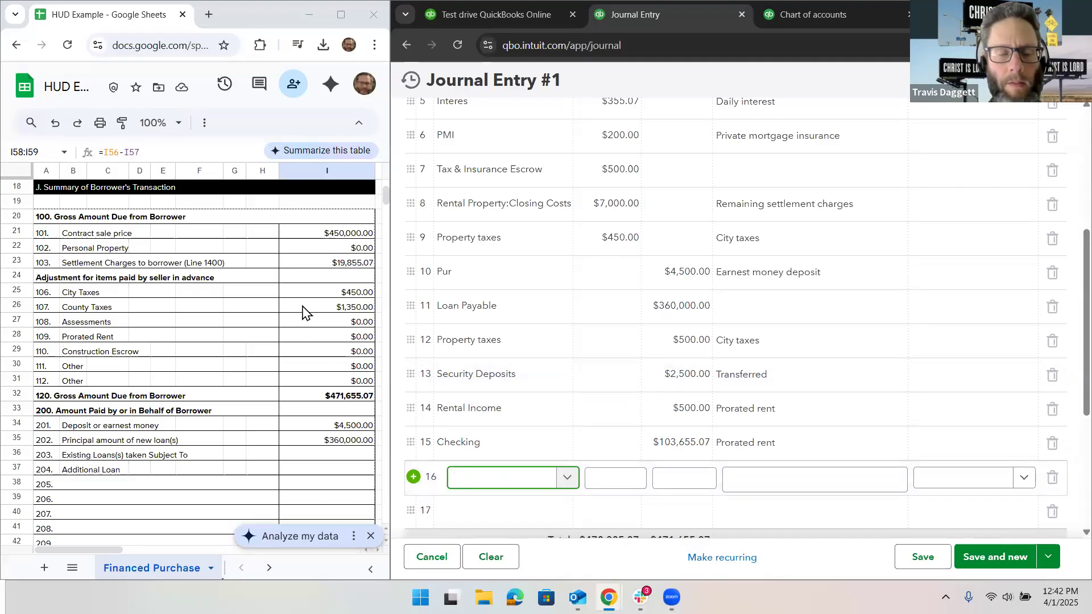
type("Property")
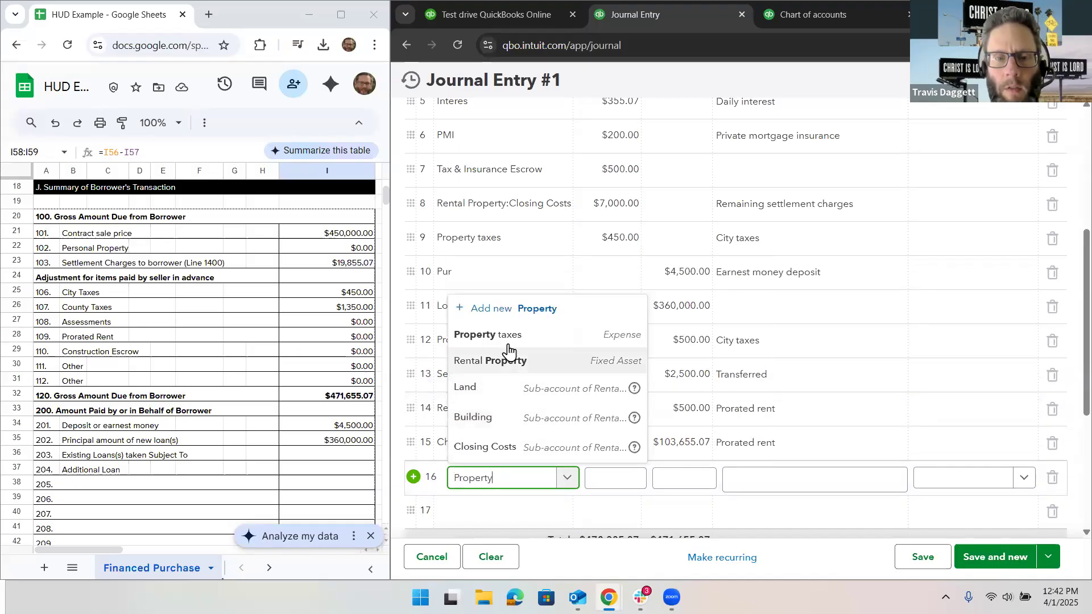
left_click(504, 275)
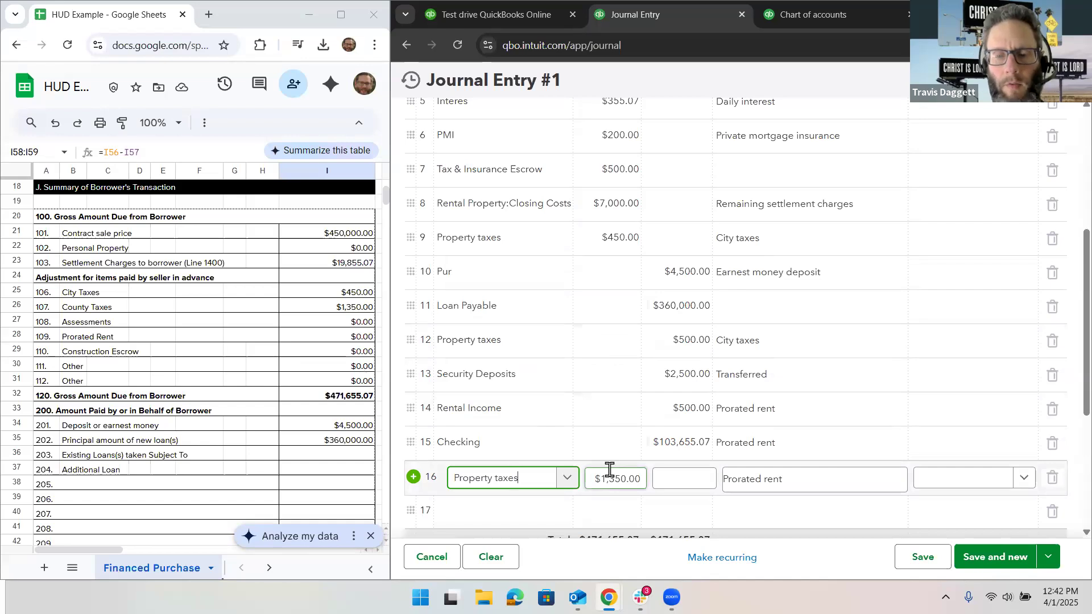
key("Tab")
key("Tab")
key("Tab")
type("Co")
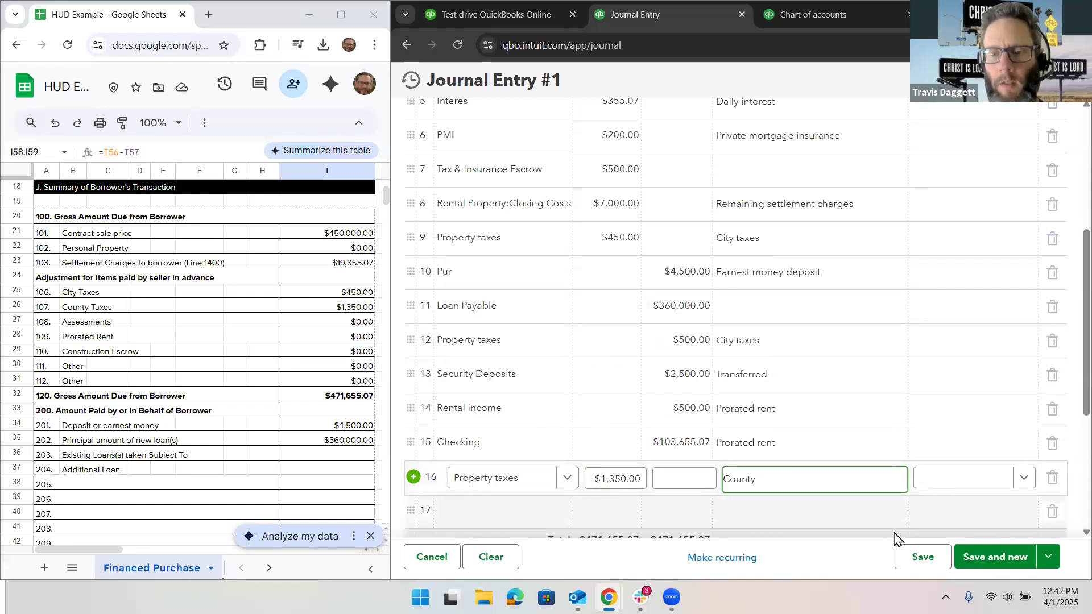
Step: Move the $1,350.00 County property taxes line directly below the $450.00 City taxes line, above the Pur earnest money line
left_click(876, 510)
left_click_drag(466, 468, 418, 270)
right_click(417, 270)
left_click(682, 479)
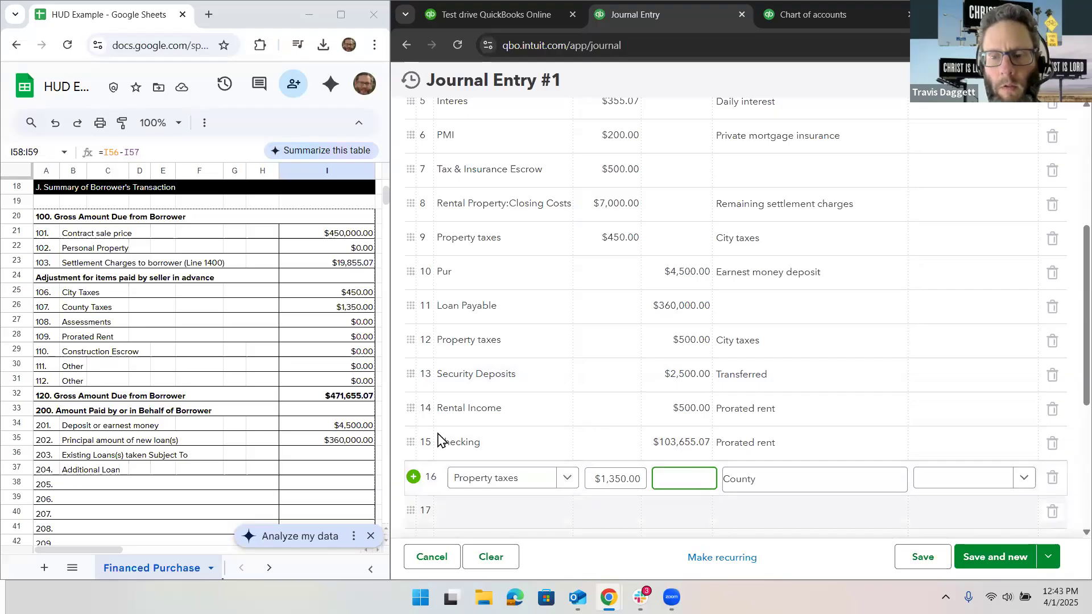
left_click(414, 468)
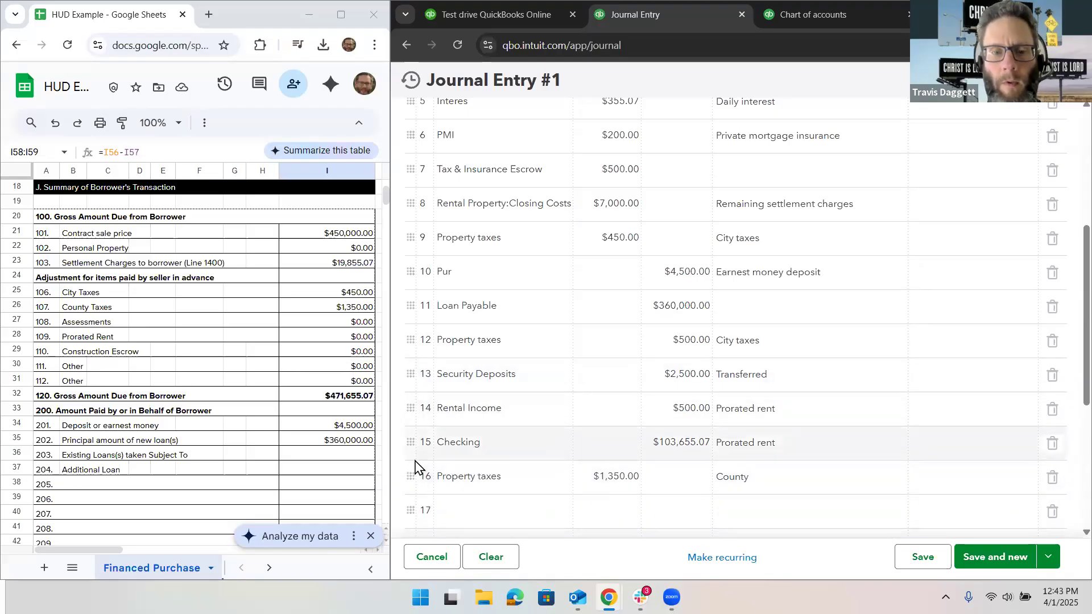
right_click(411, 481)
left_click(538, 478)
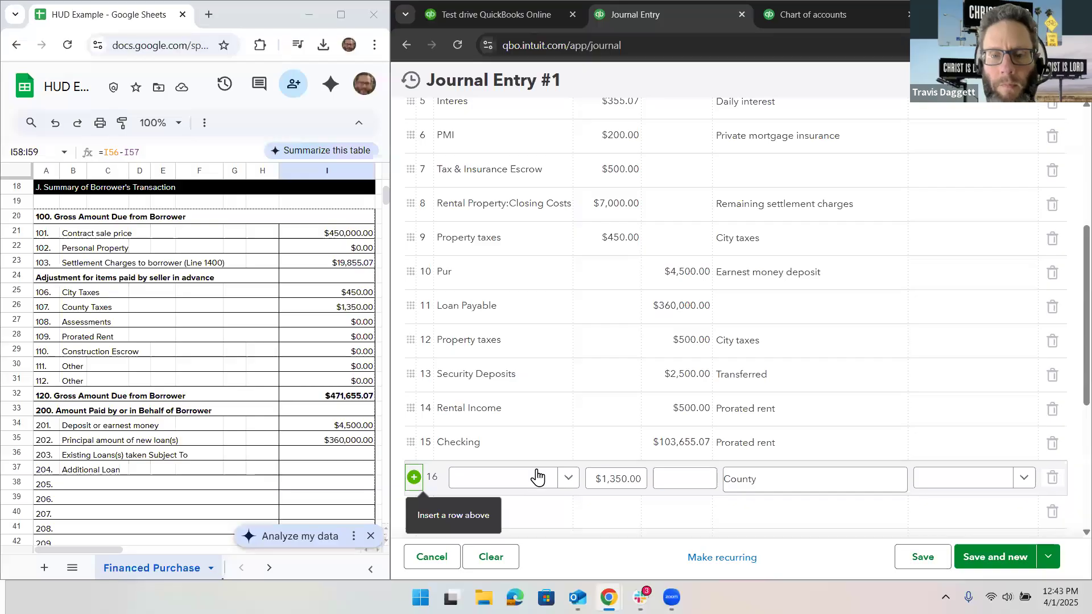
left_click(853, 434)
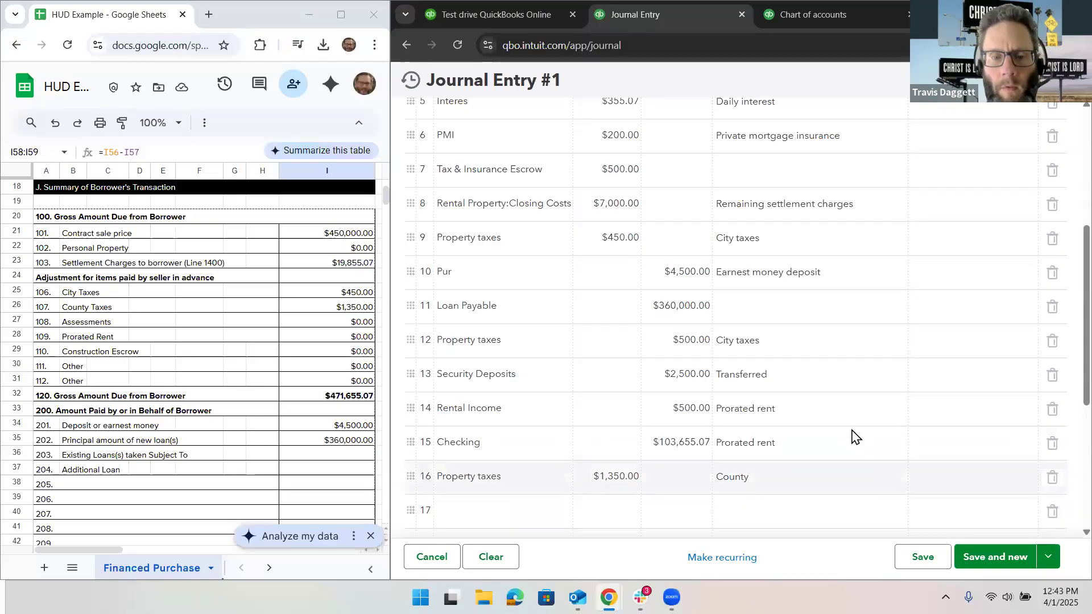
left_click_drag(414, 442, 418, 241)
Step: Review the reordered journal entry lines and the debit and credit totals, and save Journal Entry #1
scroll(630, 400, "down", 2)
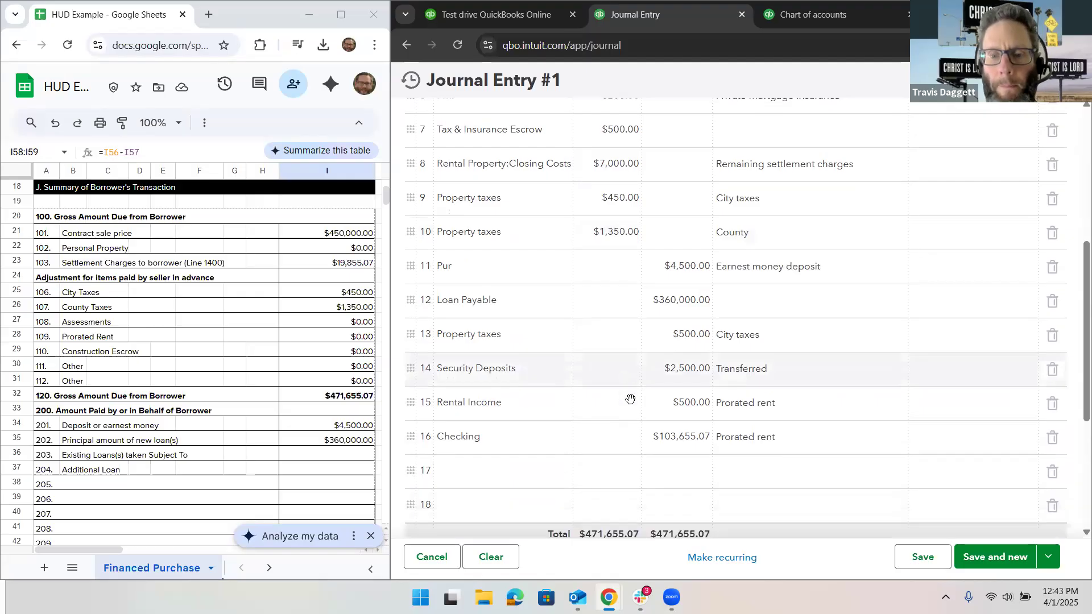
scroll(785, 386, "up", 6)
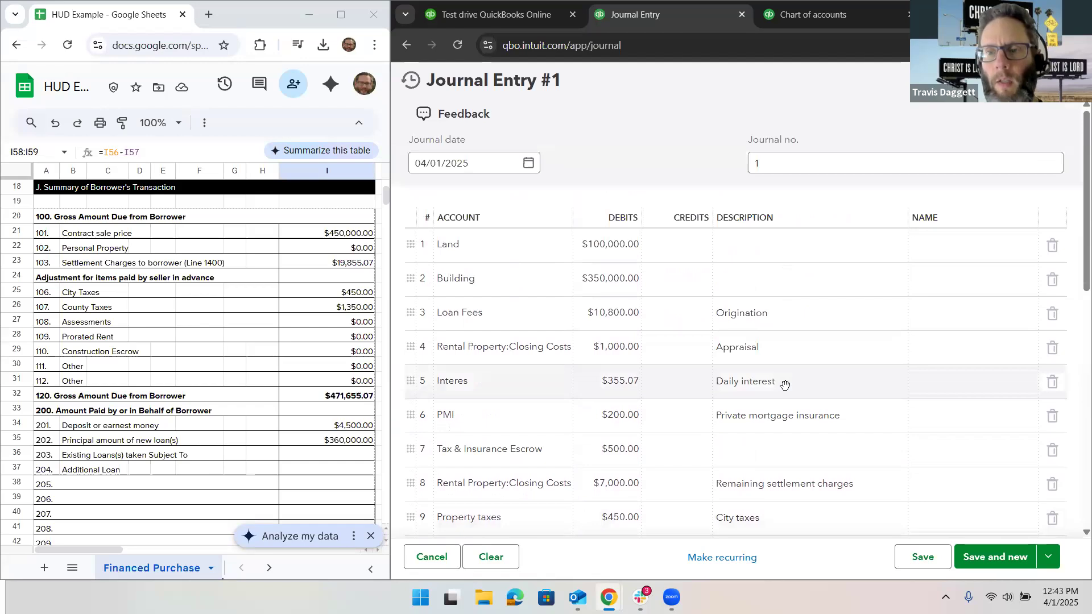
left_click(932, 560)
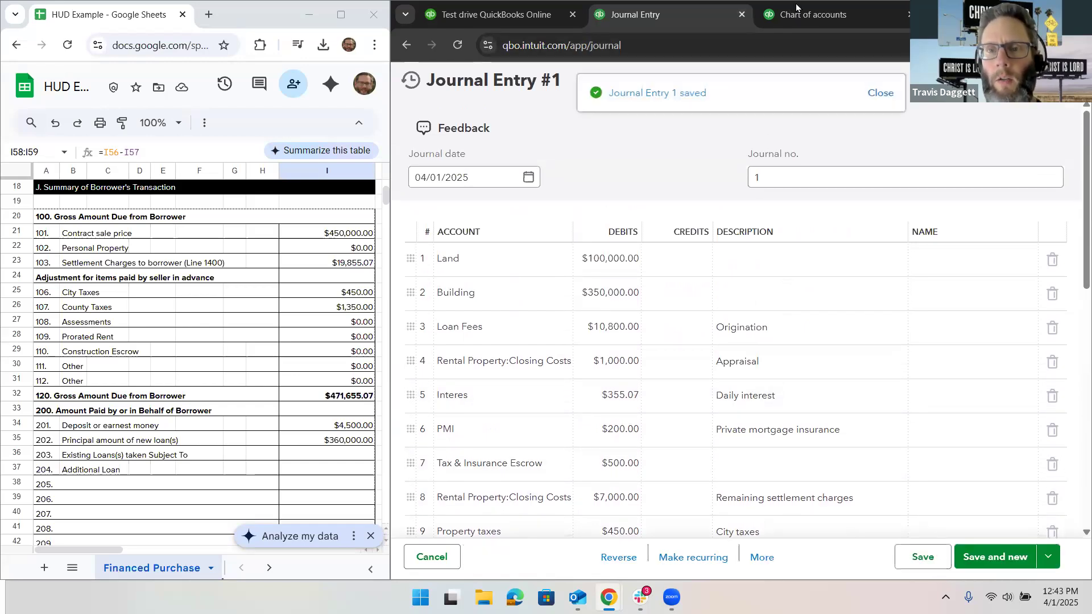
Step: Switch to the chart of accounts page and open the company's Account and settings
left_click(804, 10)
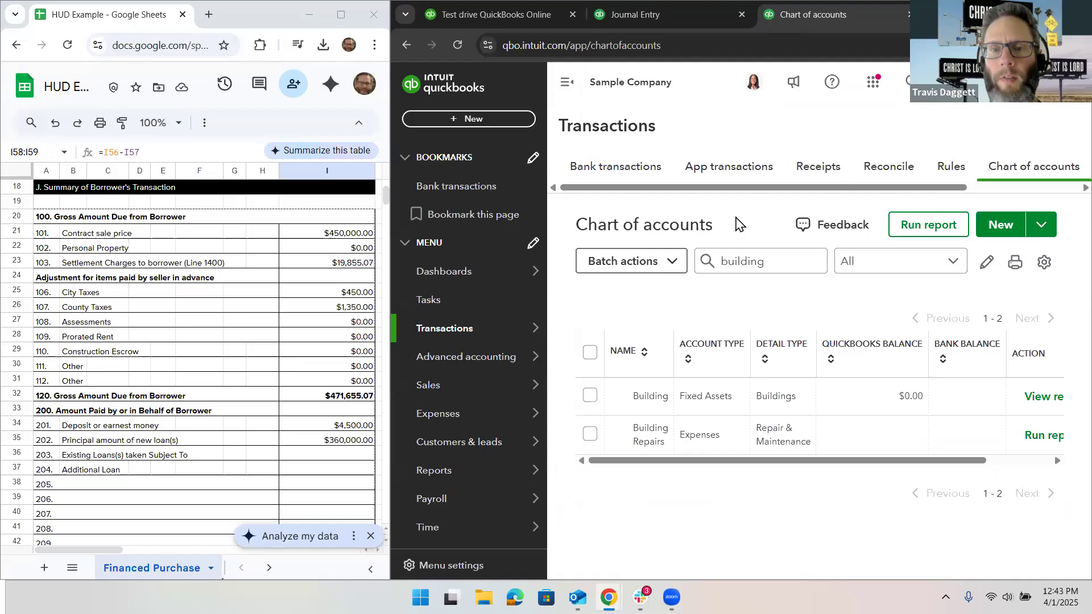
left_click(1032, 81)
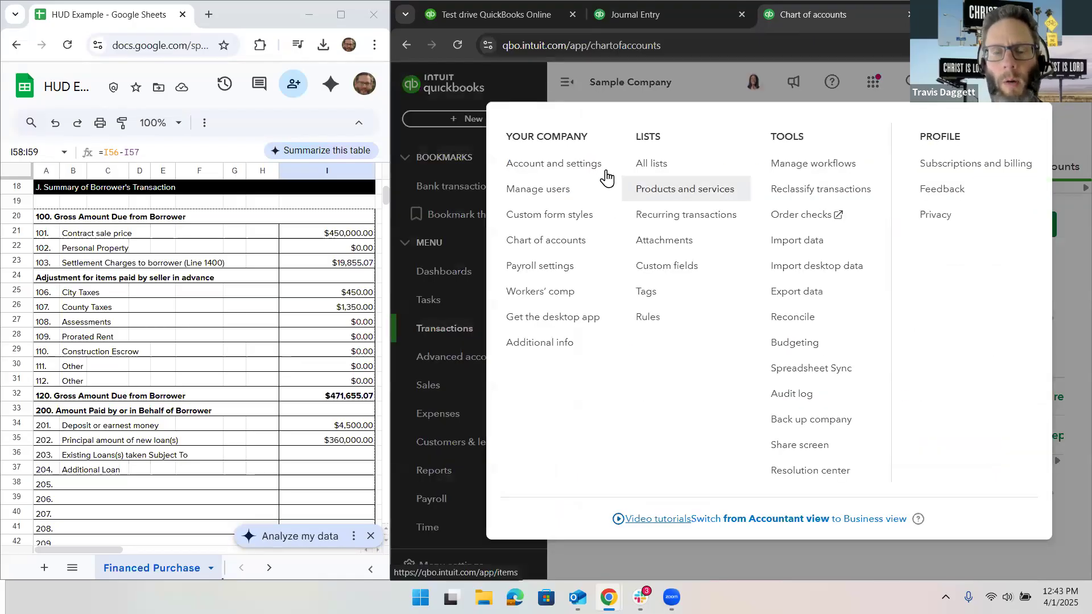
left_click(571, 171)
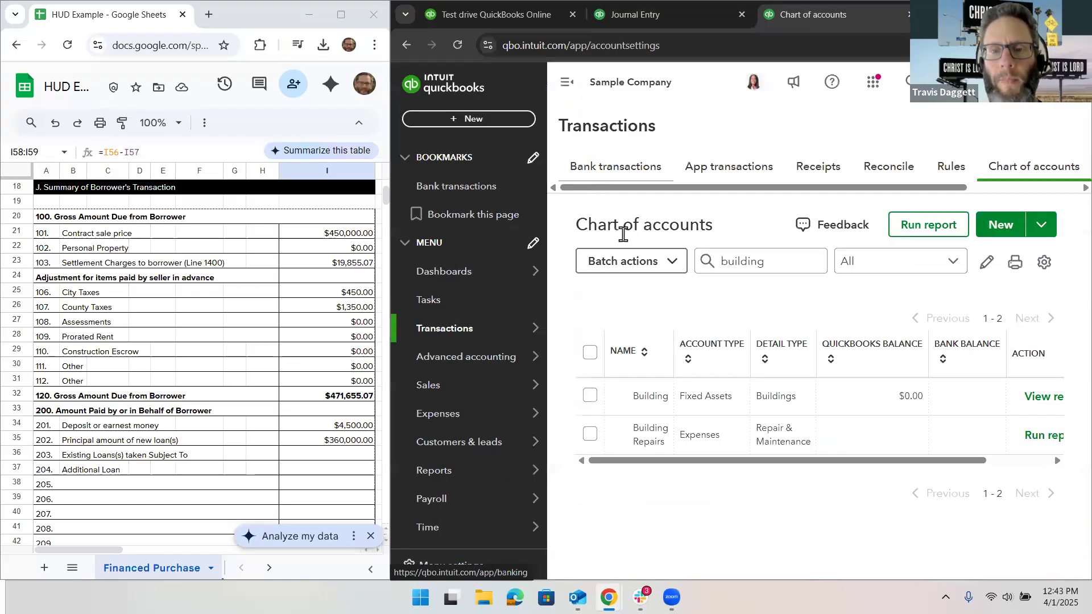
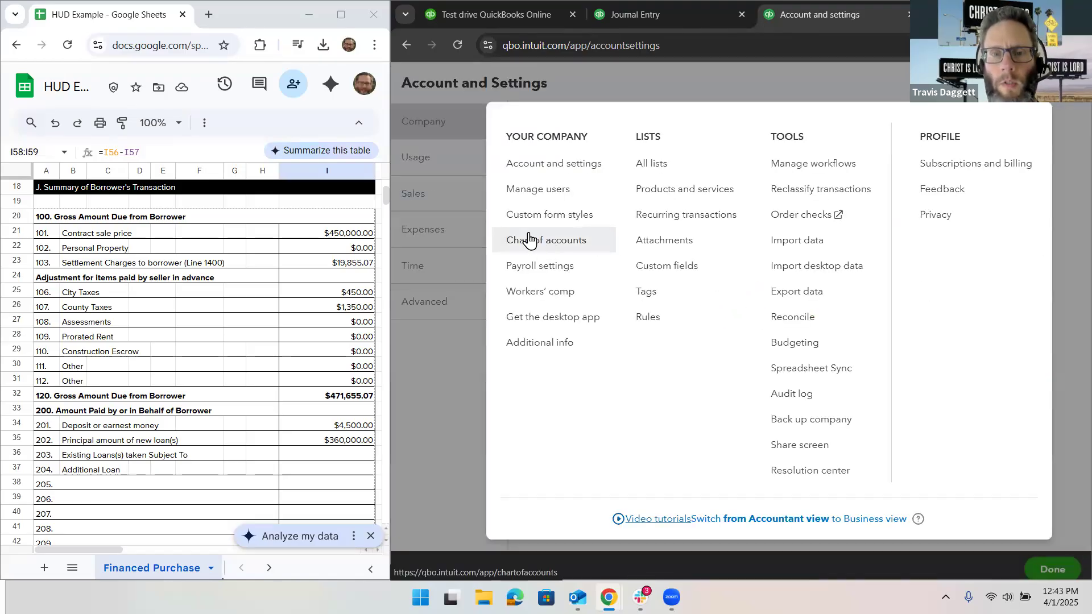
Step: Turn on Track classes in the company's advanced settings, save the change, and close Account and Settings
left_click(521, 166)
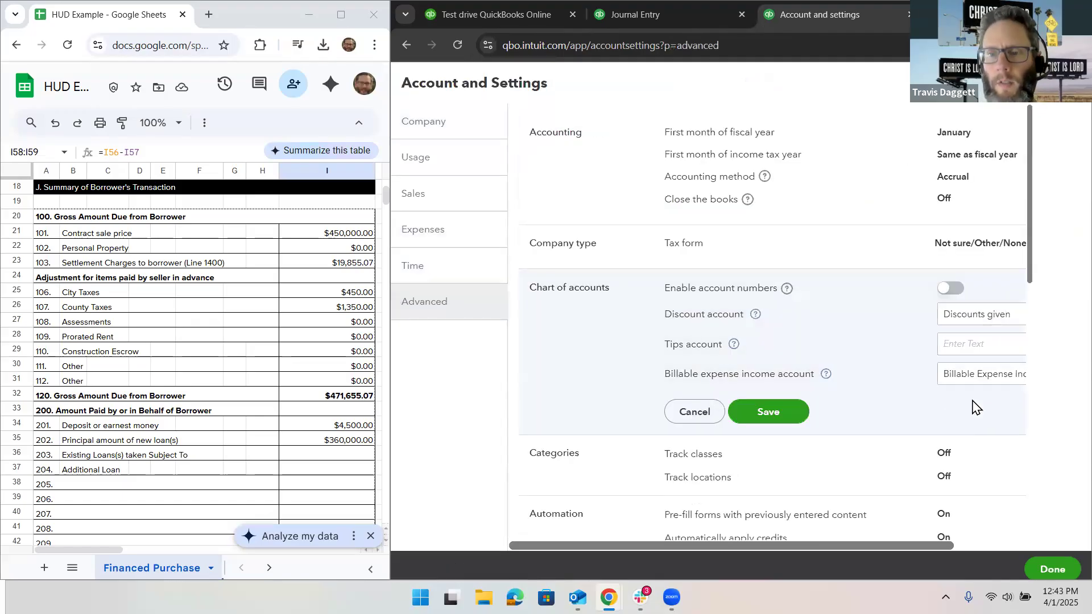
scroll(941, 381, "down", 2)
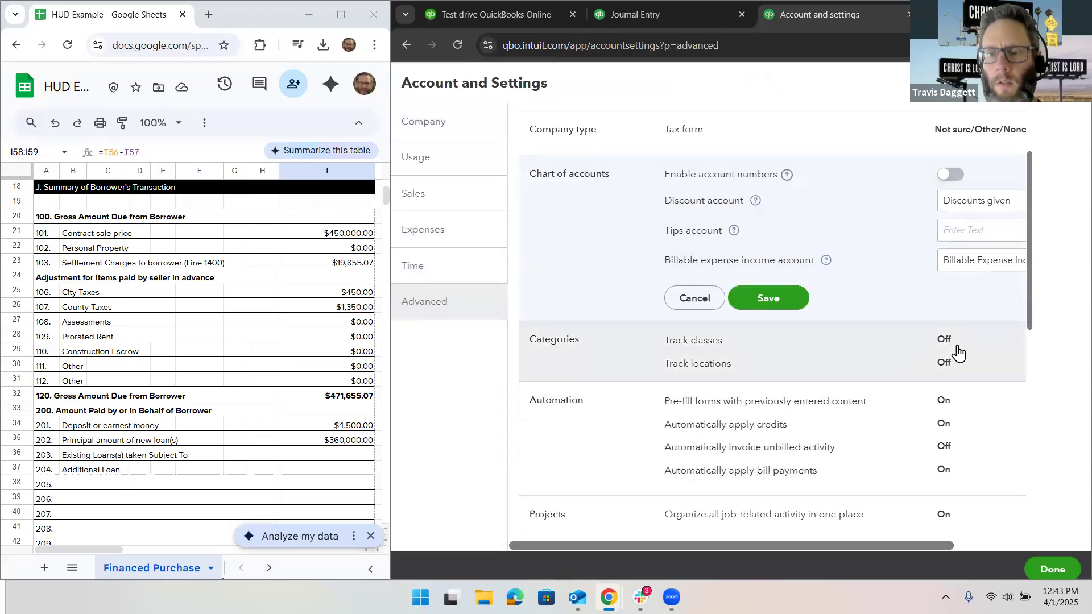
scroll(955, 353, "right", 2)
left_click(976, 350)
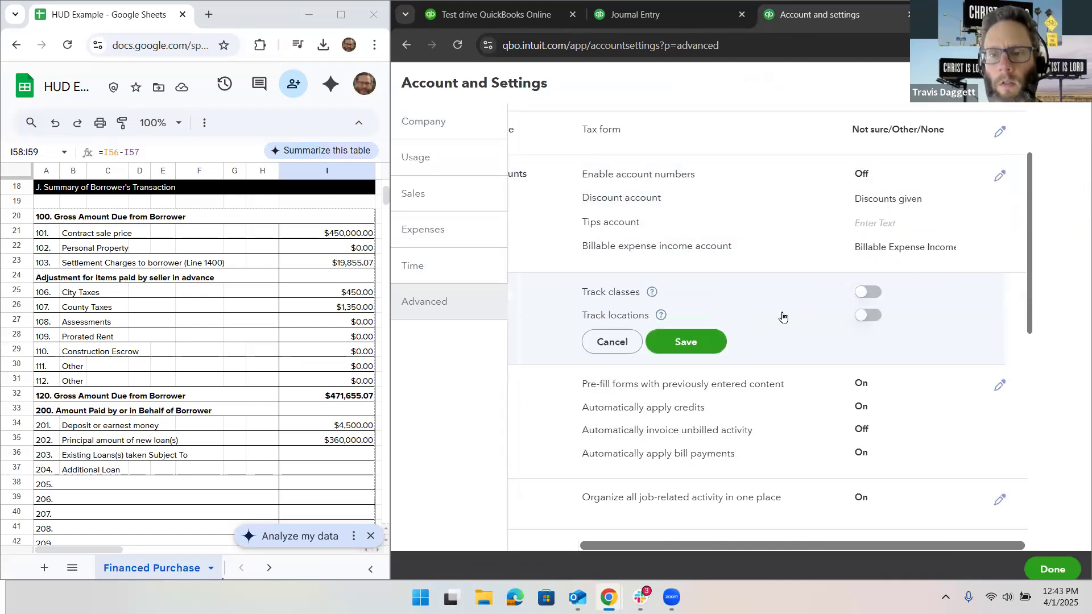
left_click(862, 294)
left_click(659, 418)
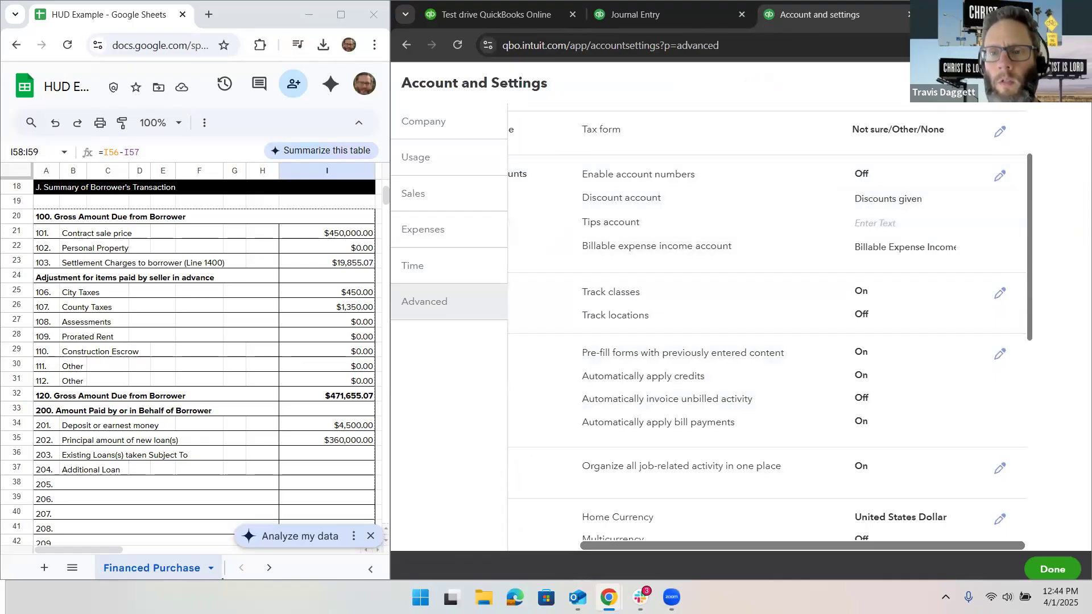
left_click(1052, 569)
Step: Return to the journal entry page and reload it so it picks up the class tracking setting
left_click(636, 13)
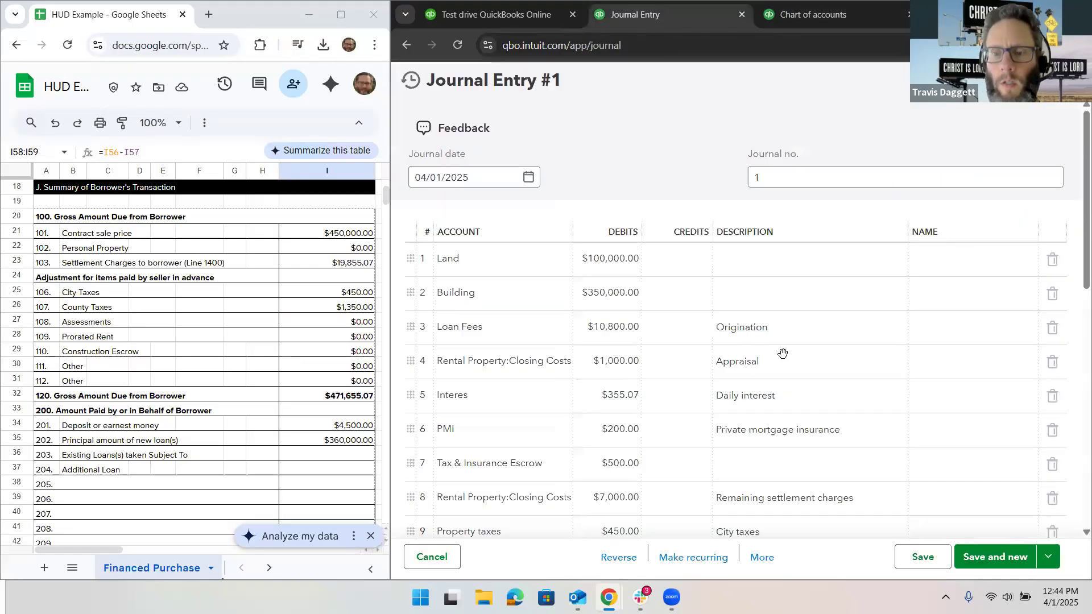
left_click(962, 168)
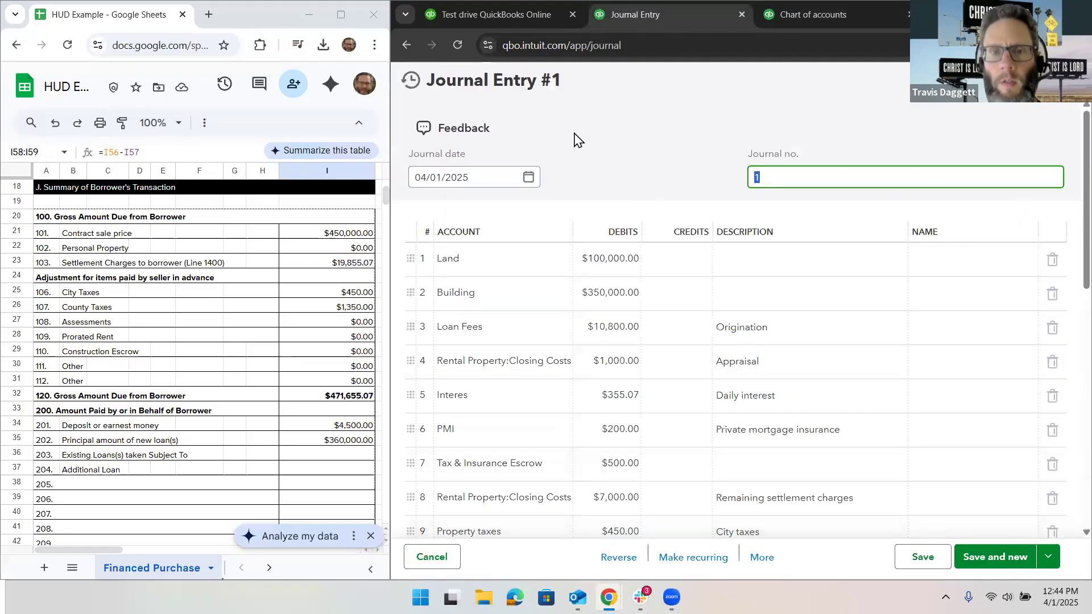
left_click(456, 46)
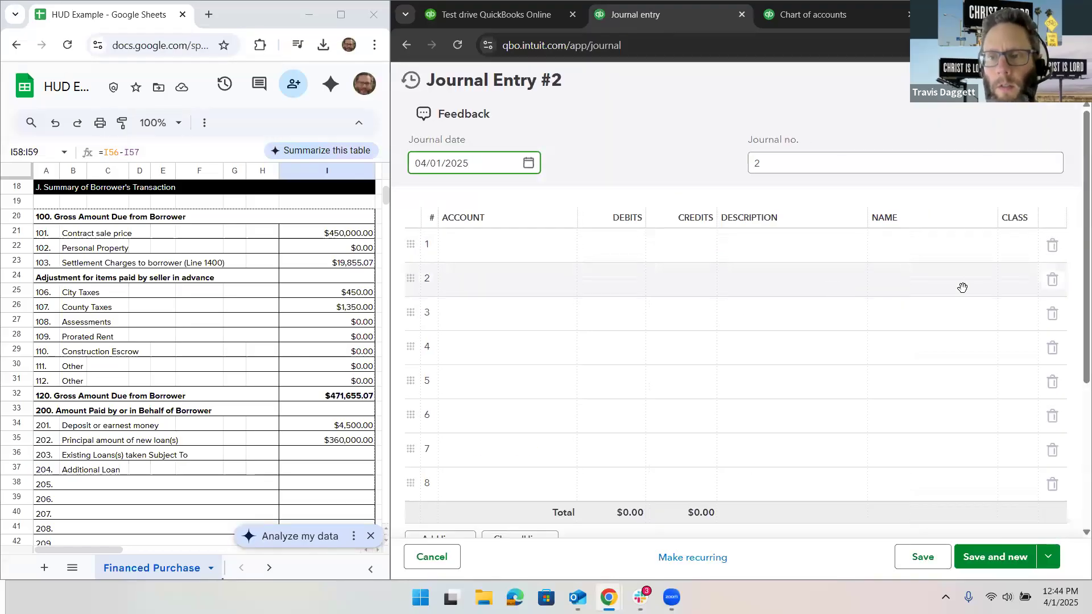
Step: Create and save a new class named with the property's street address from line 1 of the blank journal entry
left_click(1018, 250)
left_click(1017, 250)
left_click(1030, 273)
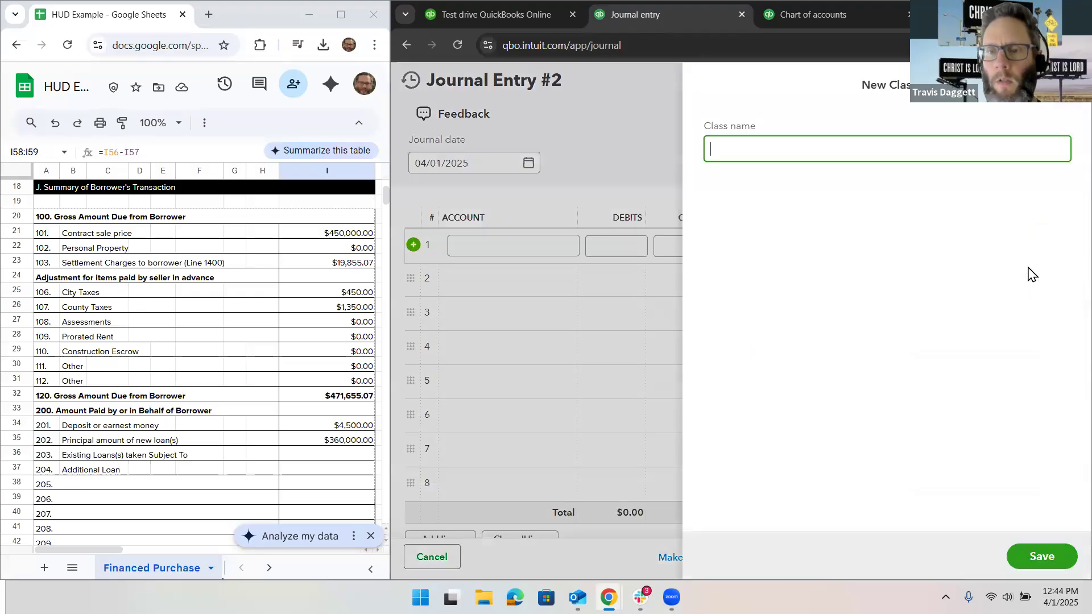
type("12")
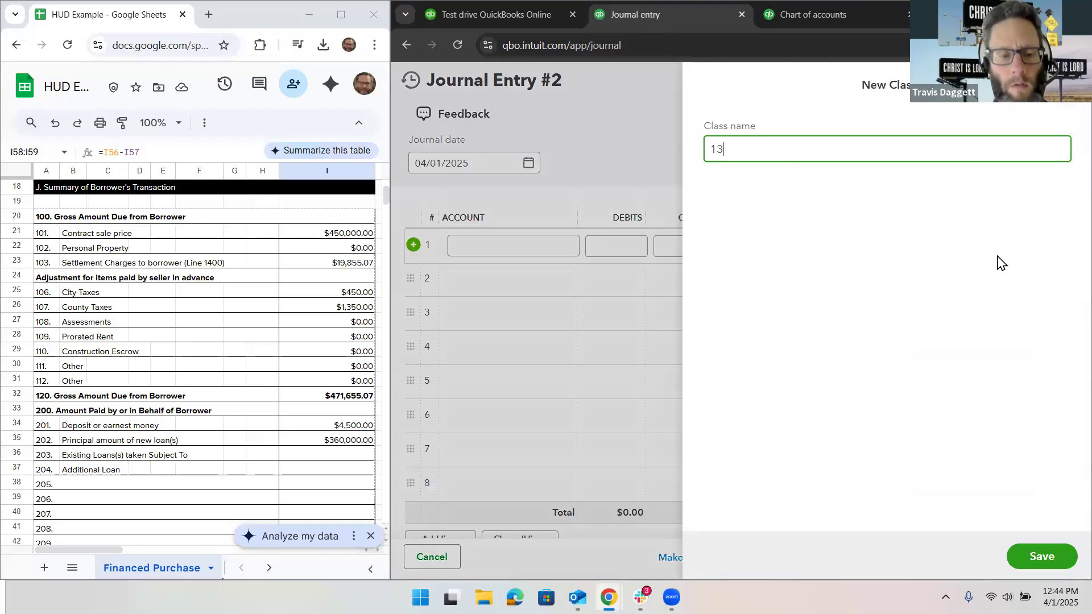
type("3 Main S")
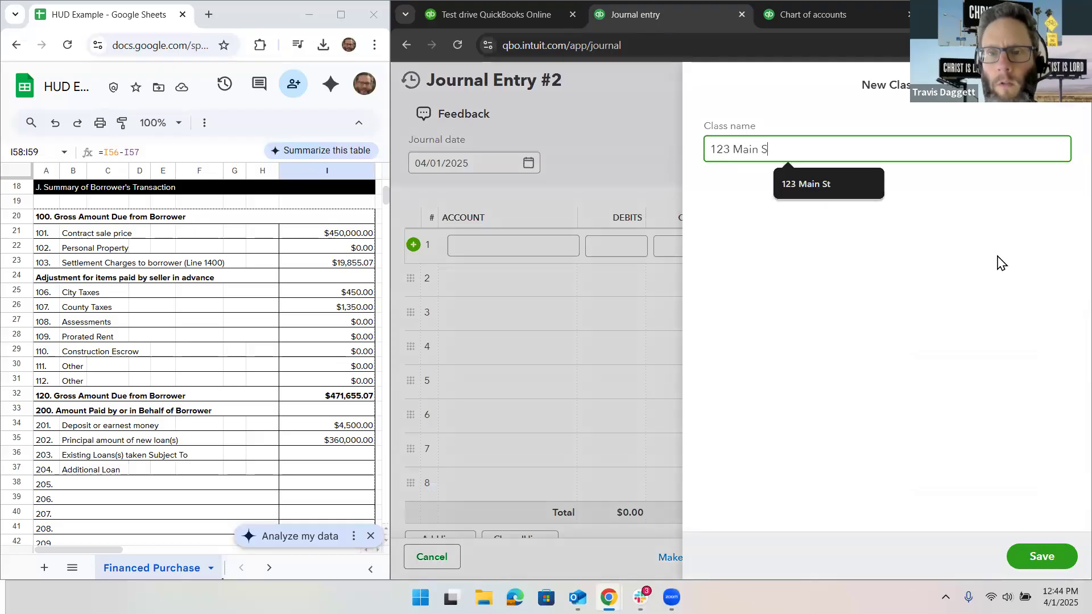
type("t")
left_click(1041, 560)
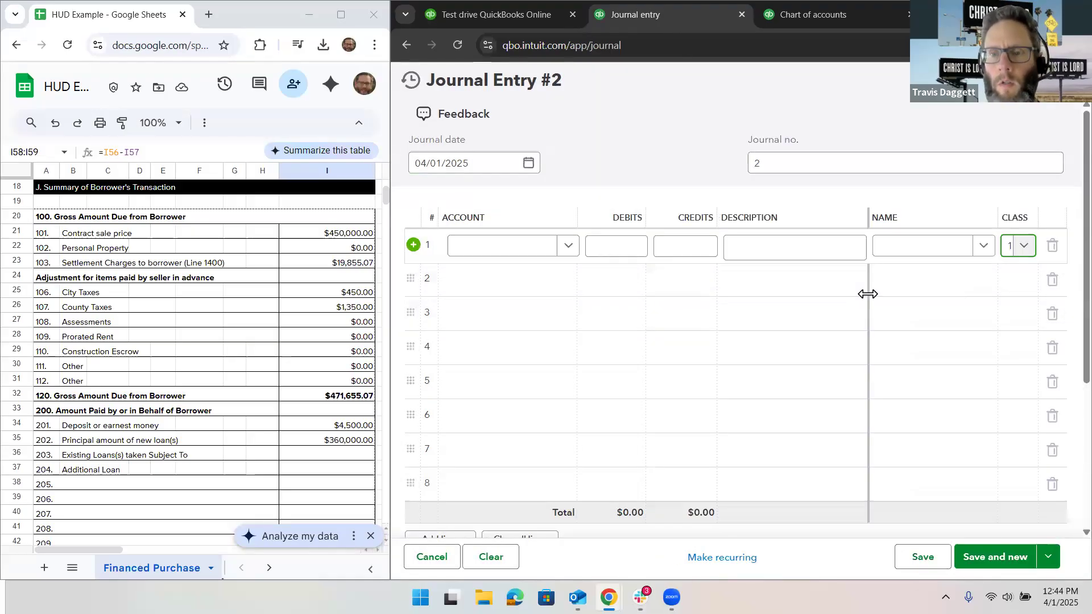
left_click(1024, 281)
left_click(1018, 334)
left_click(1021, 324)
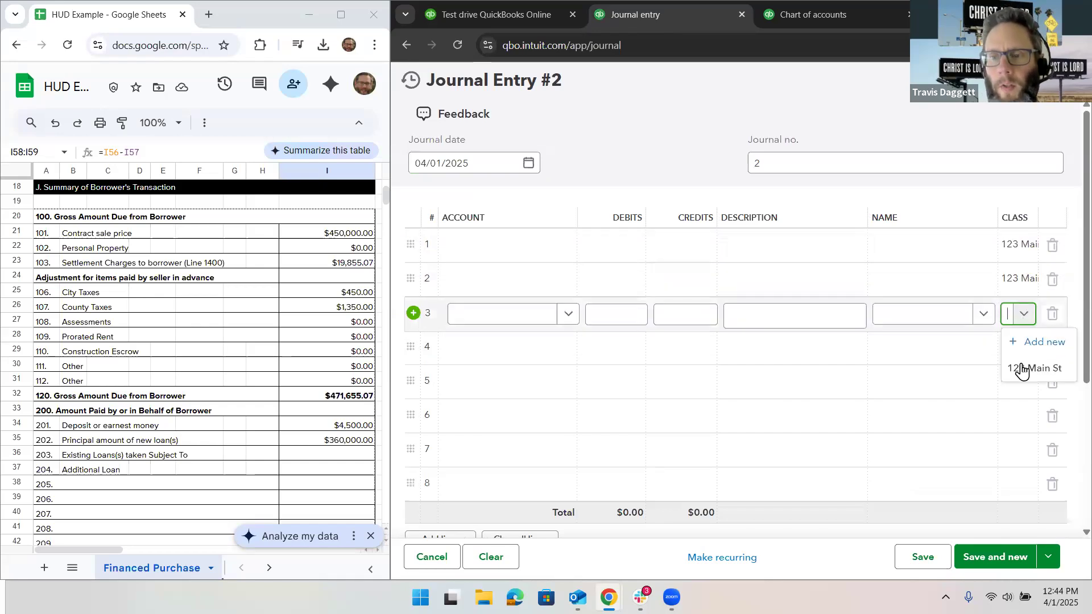
left_click(1020, 363)
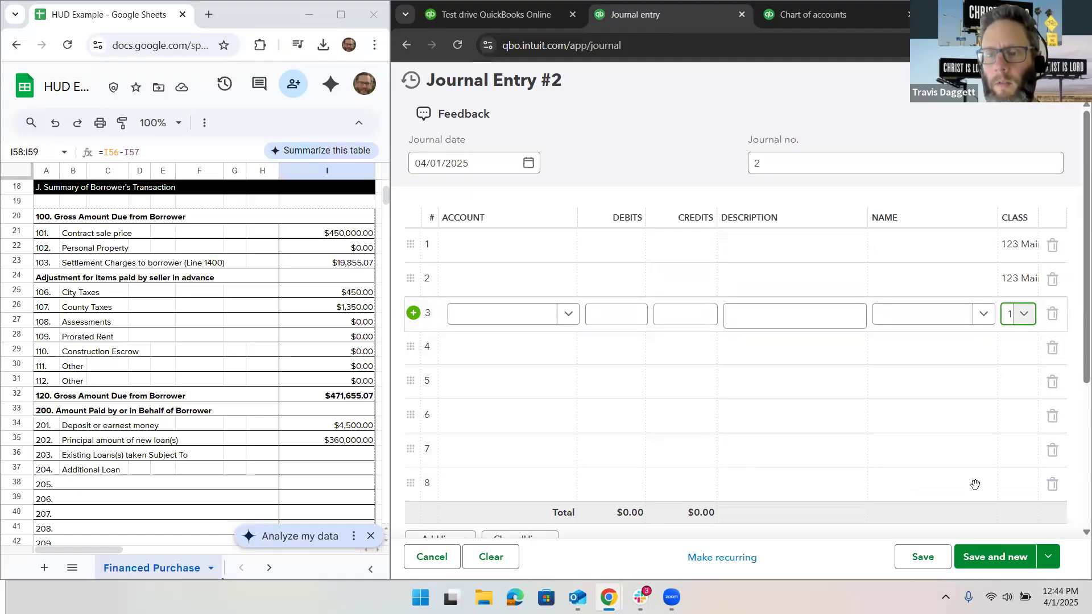
left_click(933, 558)
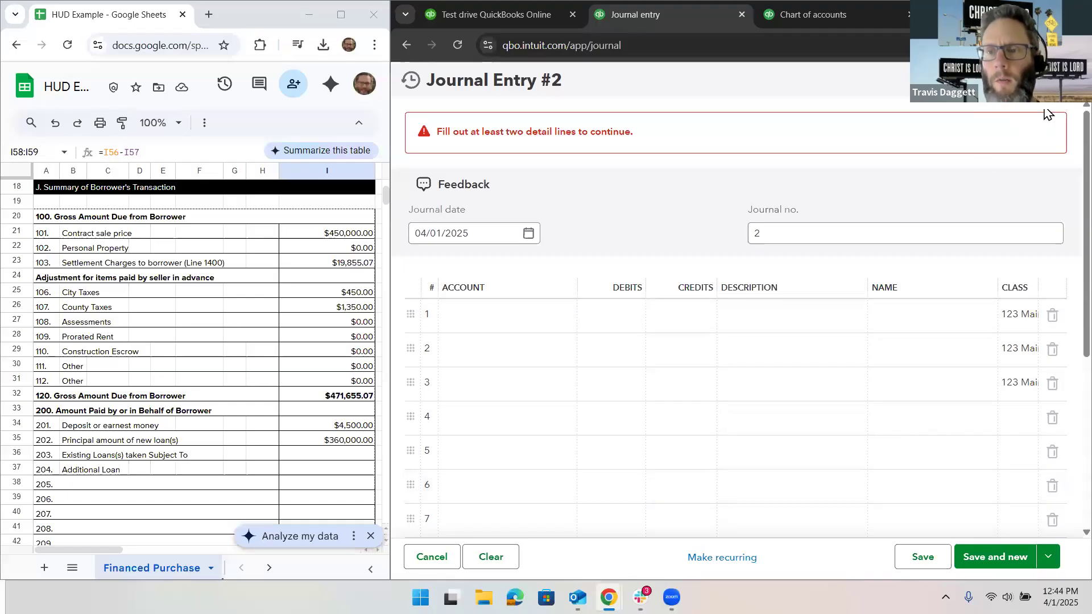
left_click(1069, 80)
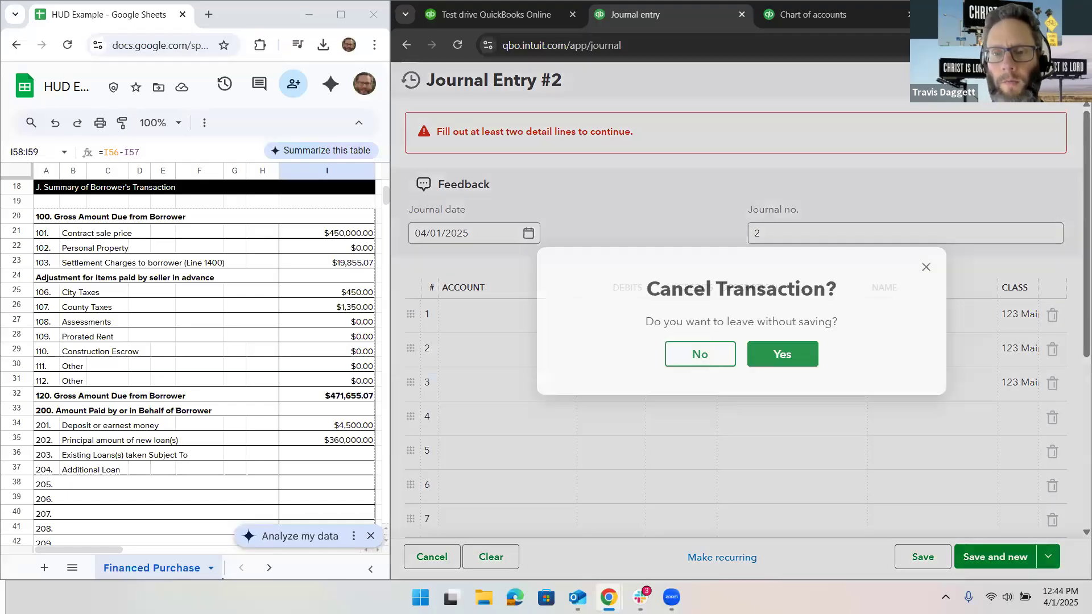
left_click(783, 354)
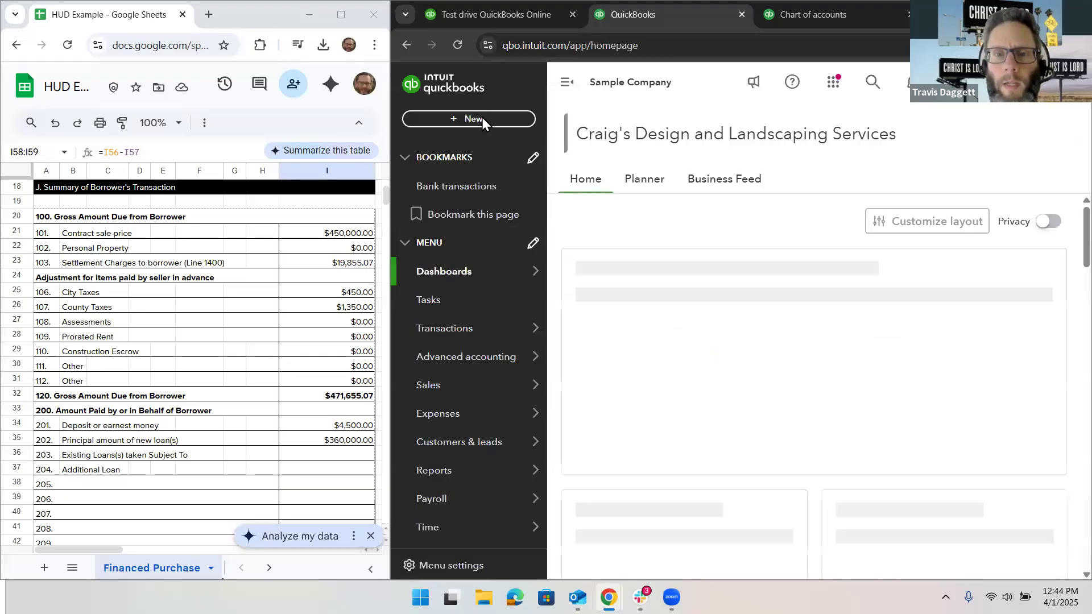
Step: Start a new journal entry and, from its recent entries, reopen the saved Journal Entry #1
left_click(482, 118)
left_click(895, 281)
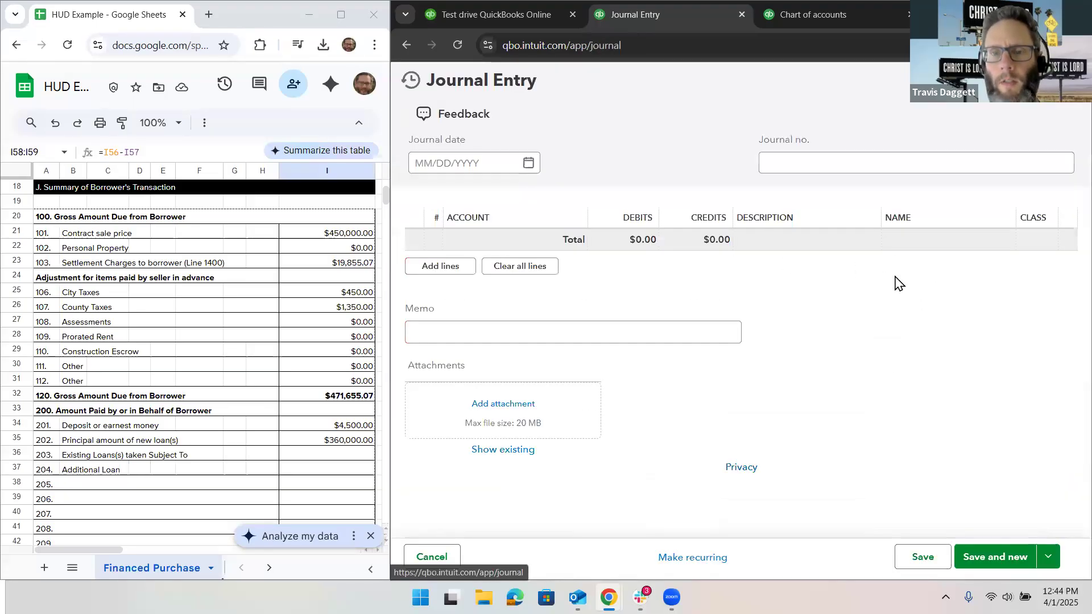
left_click(411, 82)
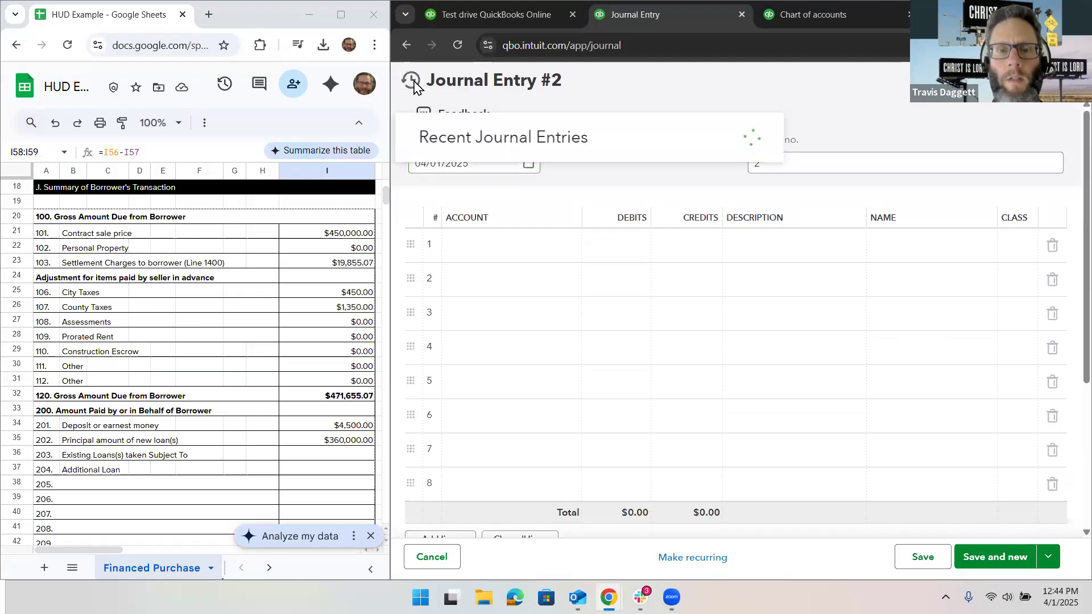
left_click(466, 170)
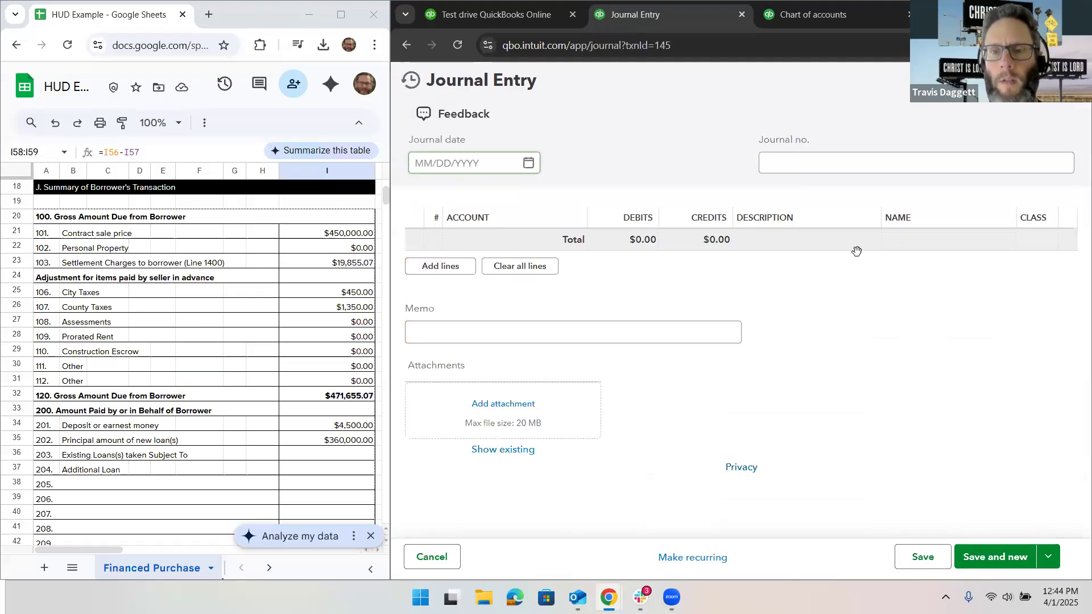
Step: Assign the property's class to the Land, Building and Loan Fees lines, lines 1 to 3 of Journal Entry #1
left_click(1018, 266)
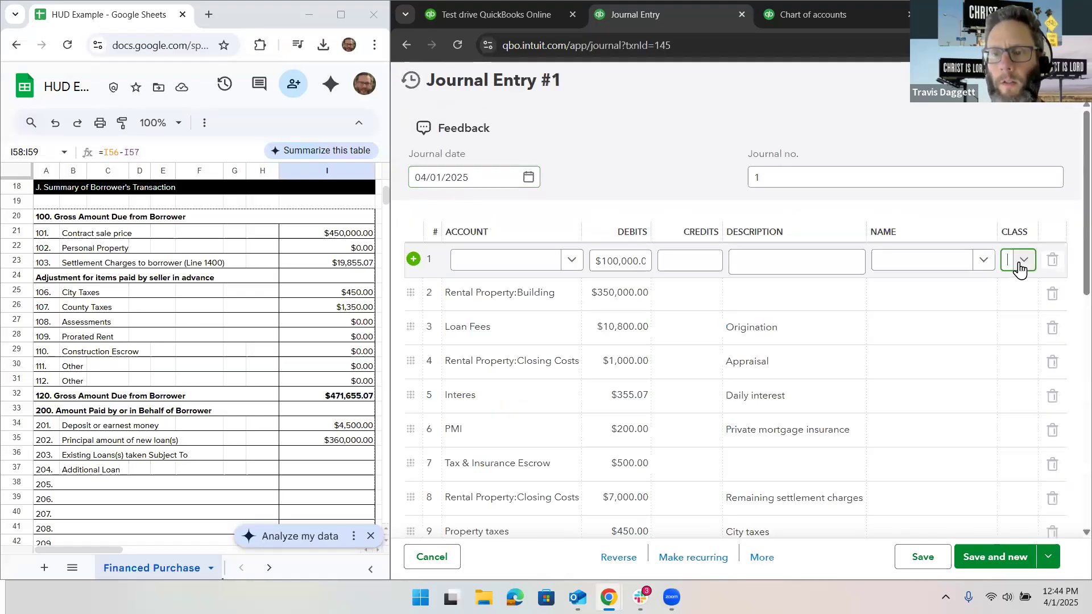
left_click(1028, 313)
left_click(1027, 303)
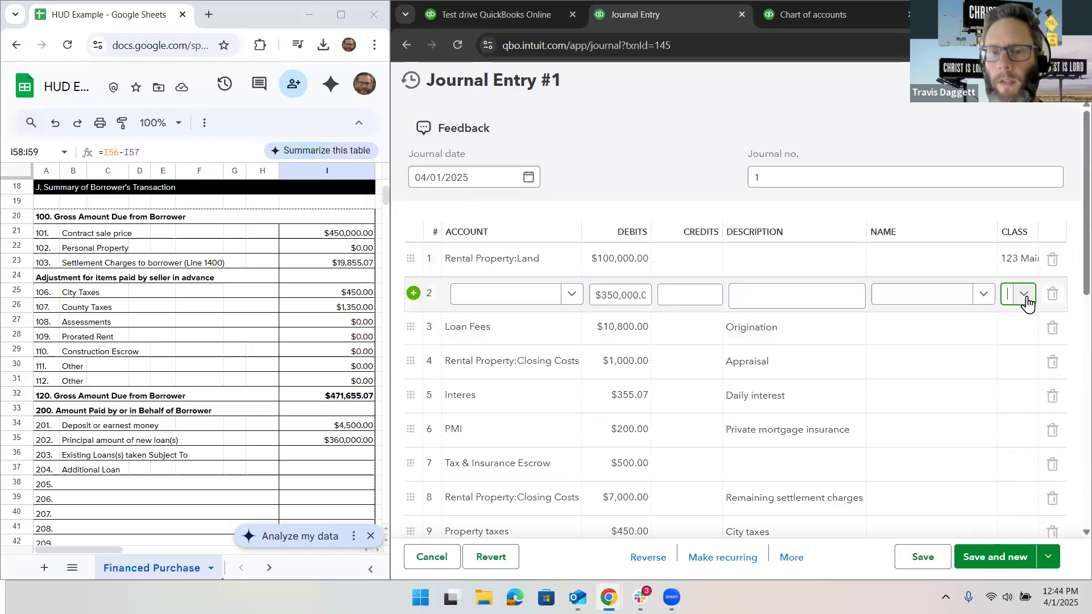
left_click(1021, 347)
left_click(1029, 336)
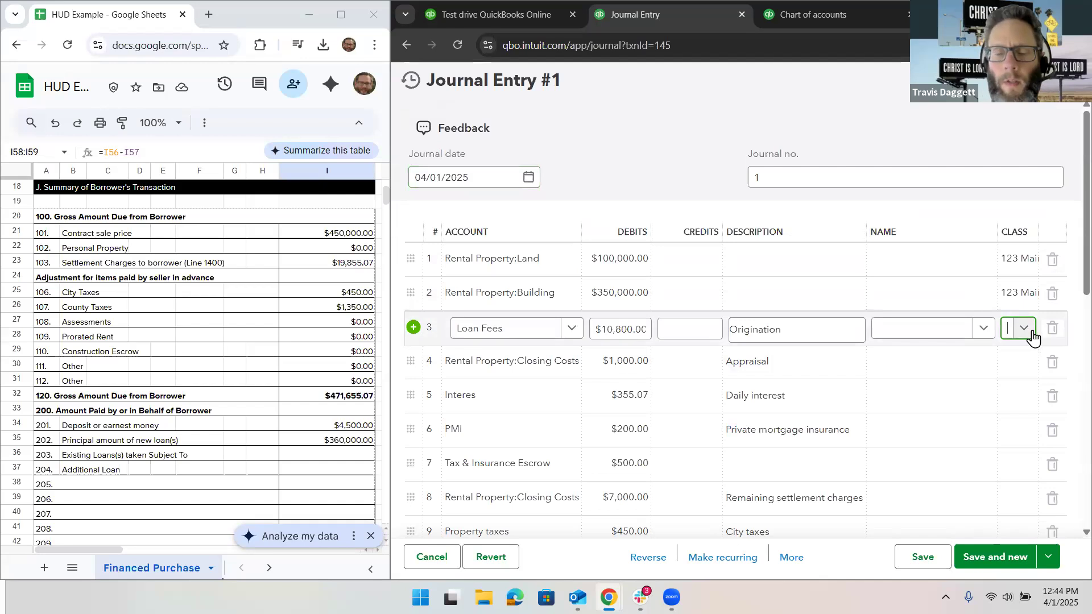
left_click(1034, 338)
left_click(1033, 380)
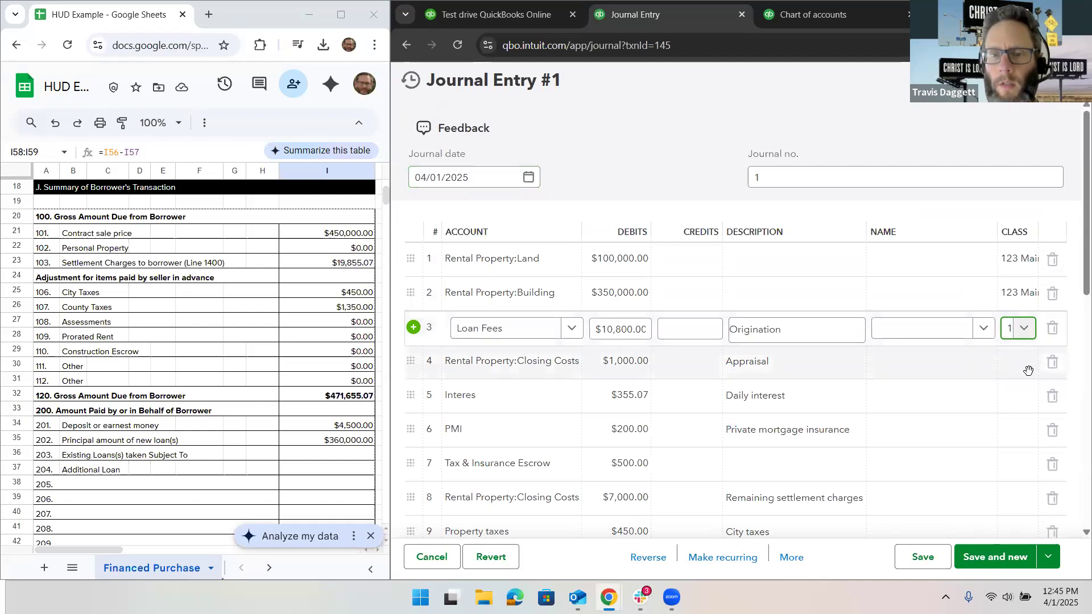
Step: Assign the property's class to the Appraisal closing costs, Daily interest and PMI lines, lines 4 to 6
left_click(1022, 370)
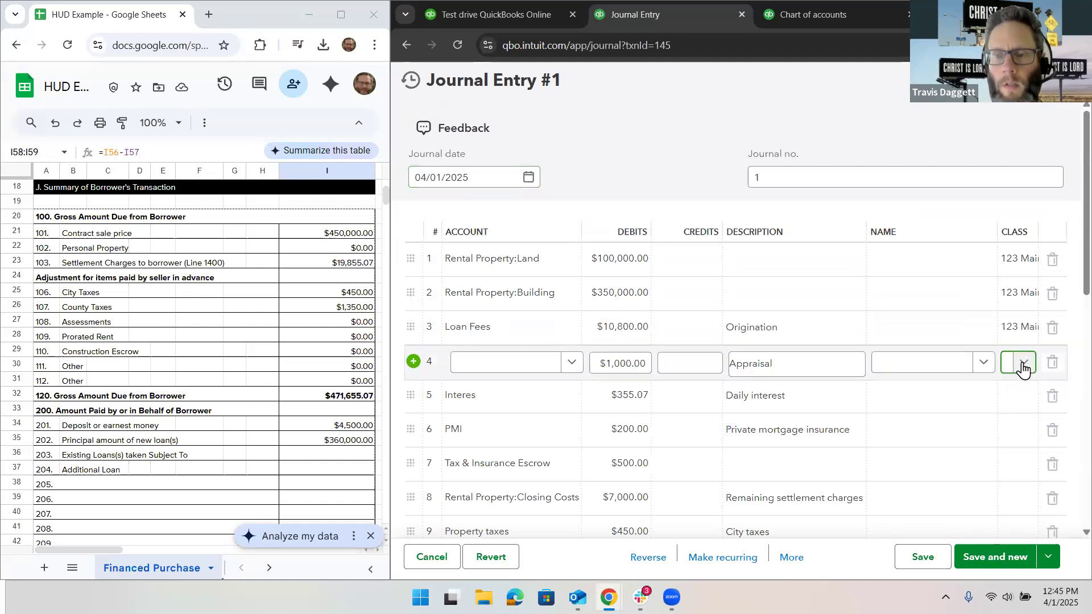
left_click(1023, 370)
left_click(1022, 410)
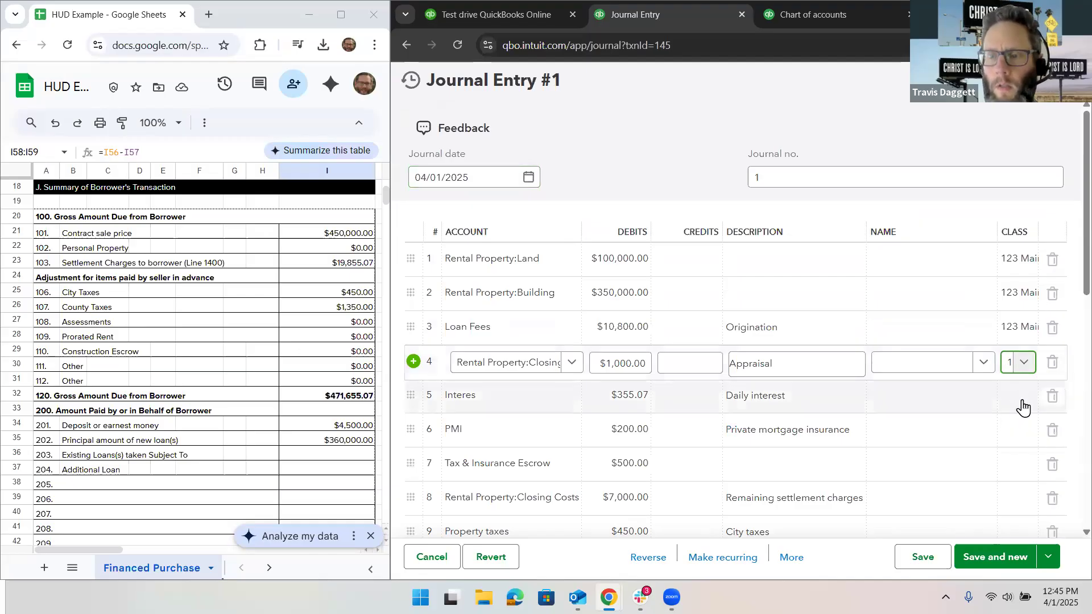
left_click(1023, 407)
left_click(1021, 444)
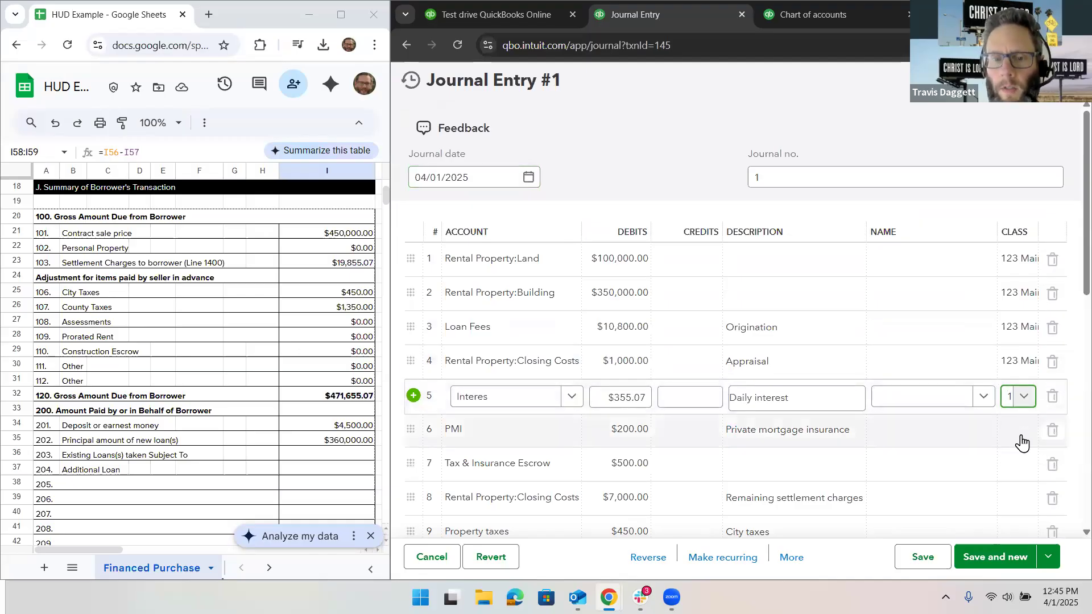
left_click(1023, 436)
left_click(1020, 482)
Step: Assign the property's class to lines 7 to 10: escrow, remaining settlement charges, and the city and county property taxes
scroll(1033, 338, "down", 3)
left_click(1027, 323)
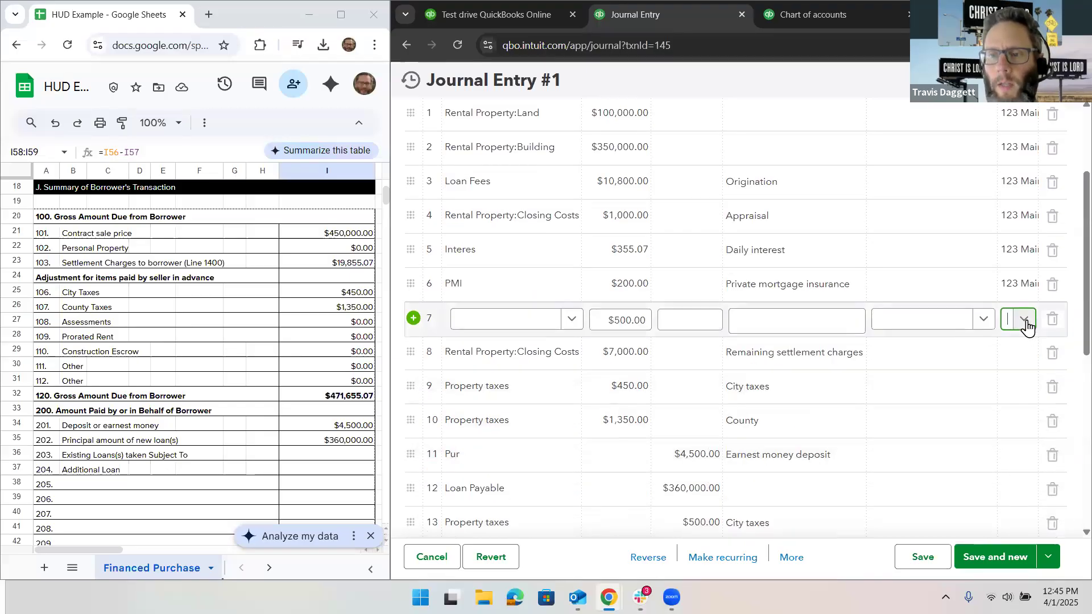
left_click(1015, 367)
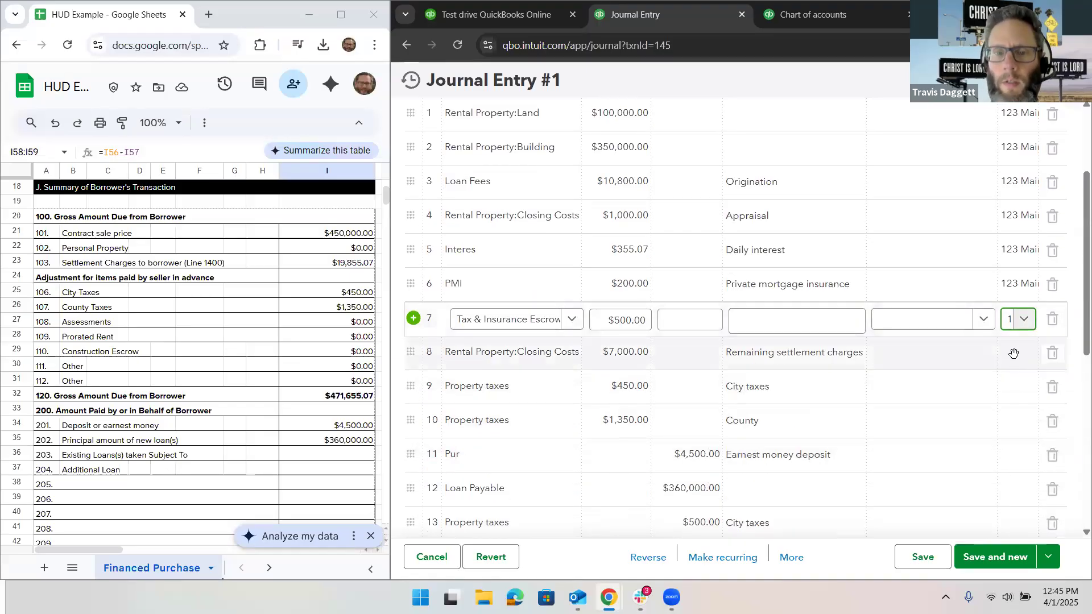
left_click(1015, 354)
type("1")
left_click(1022, 407)
left_click(1023, 452)
left_click(1022, 443)
type("1")
left_click(1013, 476)
Step: Assign the property's class to the Earnest money deposit, Loan Payable and $500.00 City taxes credit lines, lines 11 to 13
scroll(1013, 477, "down", 1)
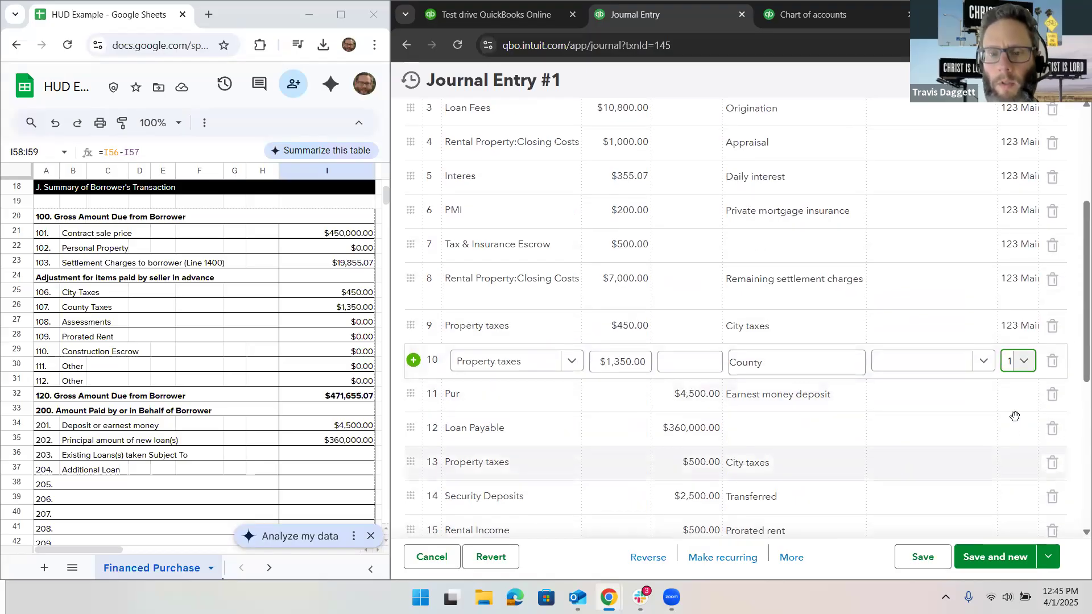
left_click(1023, 397)
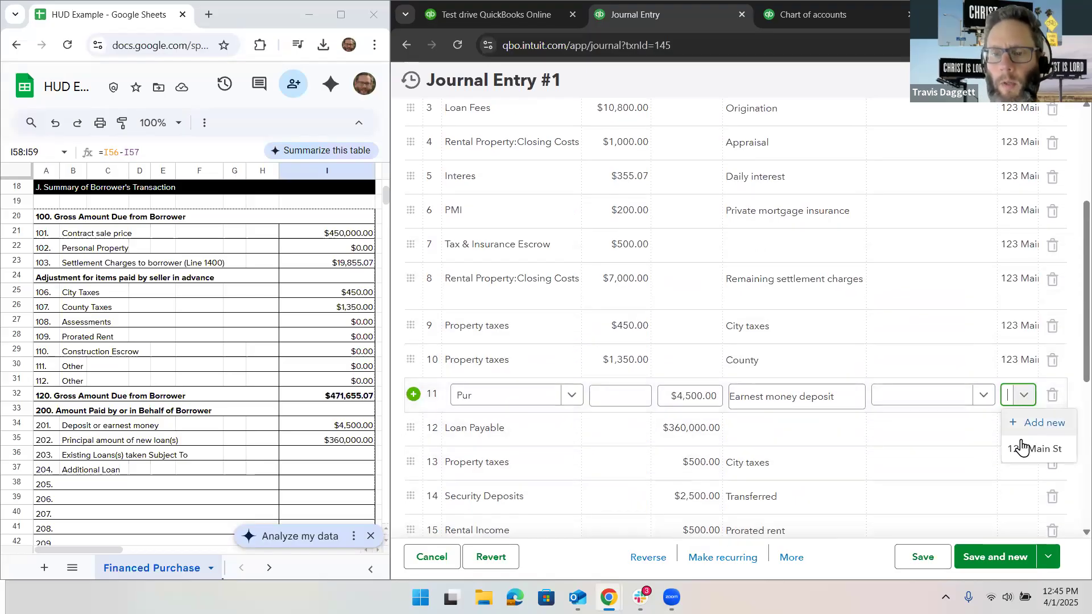
left_click(1020, 445)
scroll(1021, 444, "down", 1)
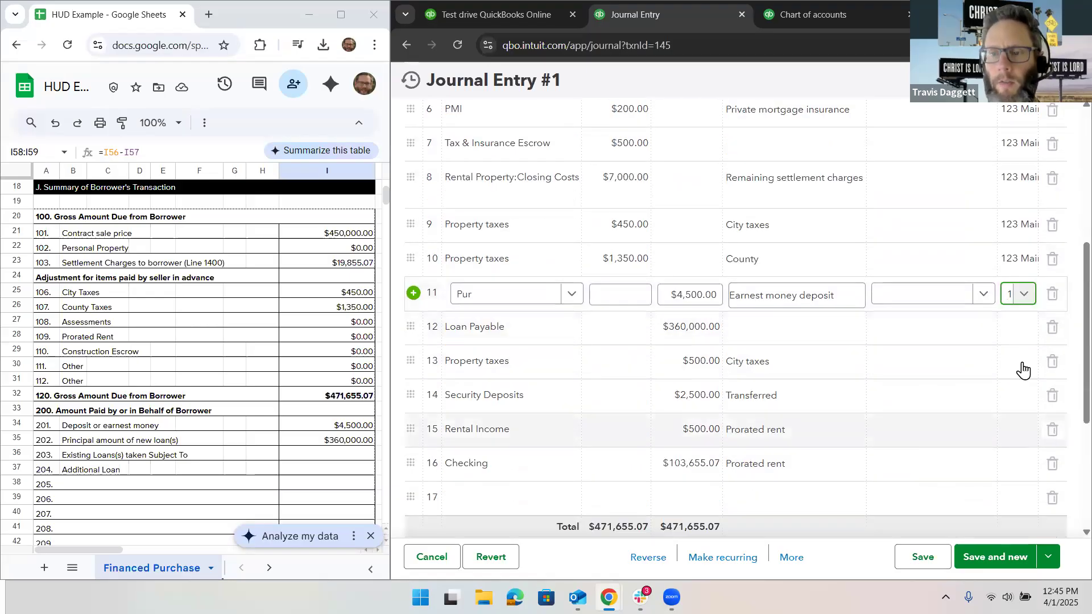
left_click(1022, 366)
left_click(1023, 367)
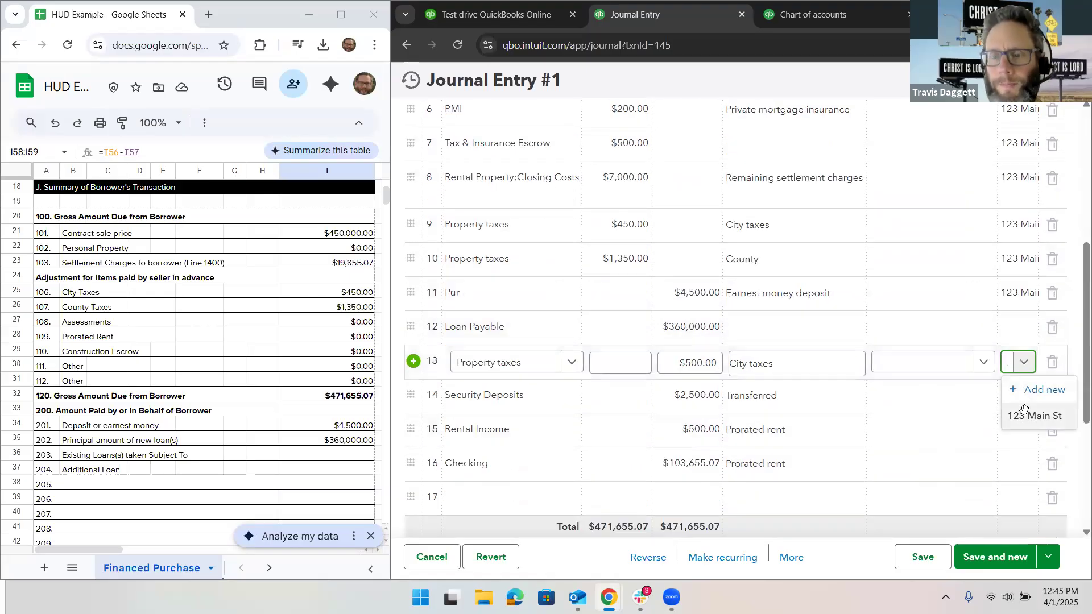
left_click(1020, 412)
left_click(1024, 337)
left_click(1023, 328)
left_click(1020, 380)
Step: Assign the property's class to the Security Deposits line 14 and the Rental Income line 15
left_click(1022, 396)
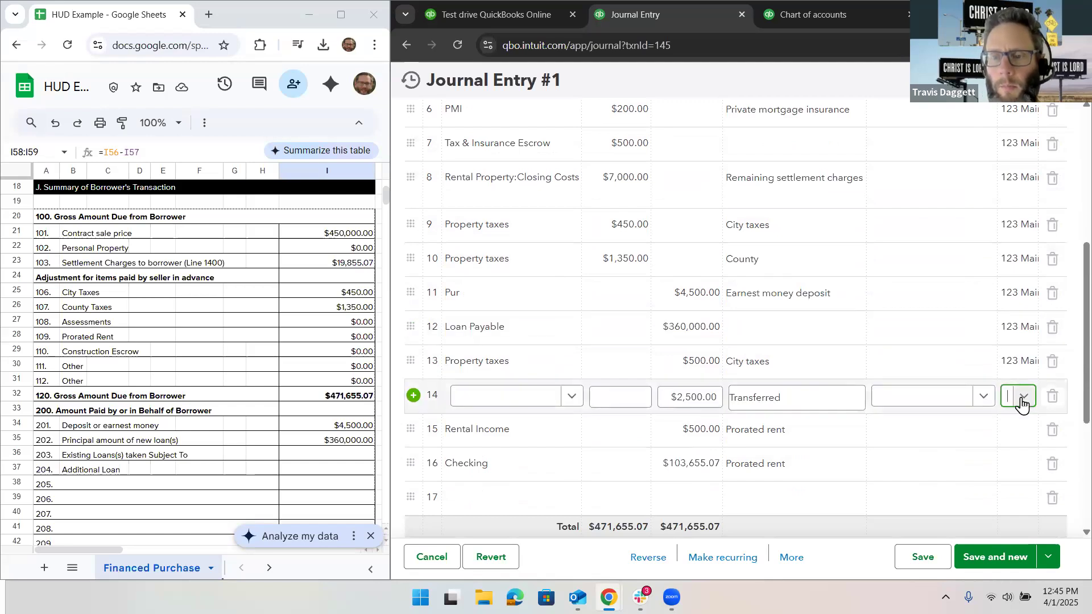
left_click(1023, 398)
left_click(1024, 441)
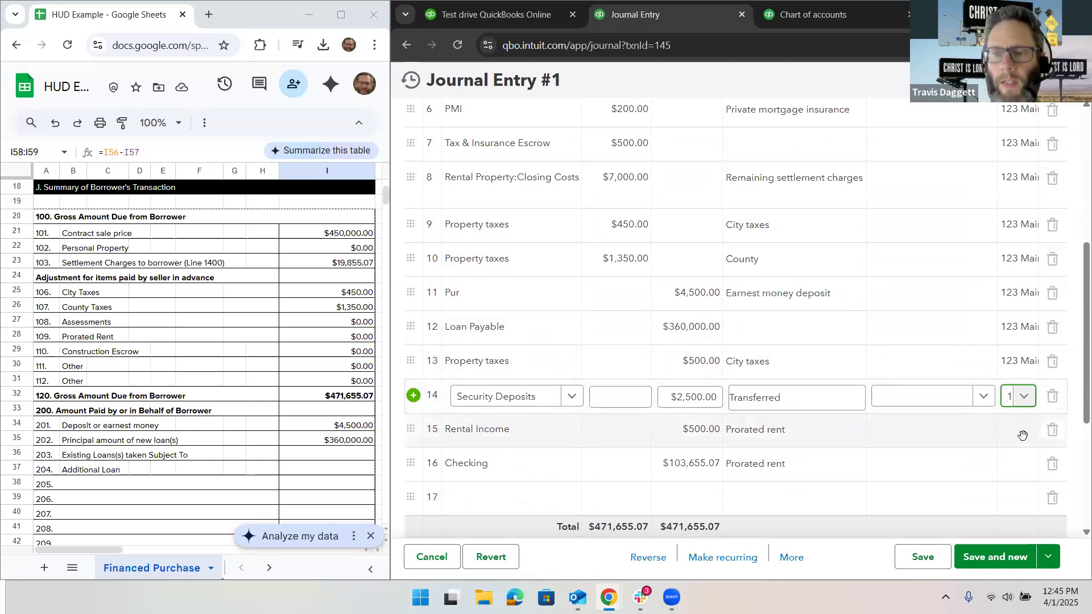
left_click(1022, 436)
left_click(1023, 437)
left_click(1016, 478)
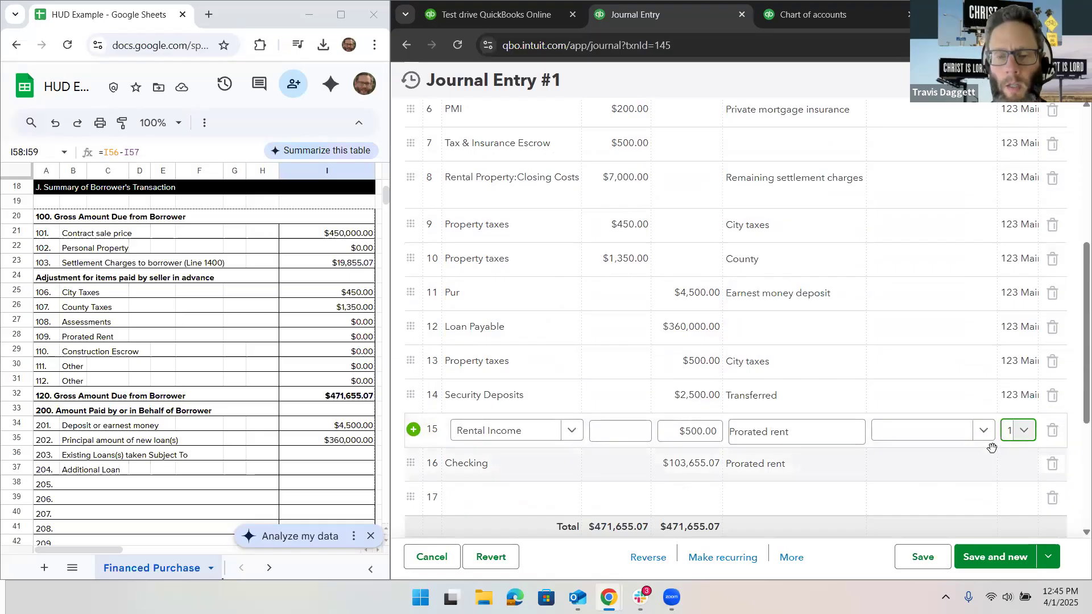
Step: Save the property purchase journal entry and close it, along with the spare test drive browser tab
scroll(894, 377, "up", 6)
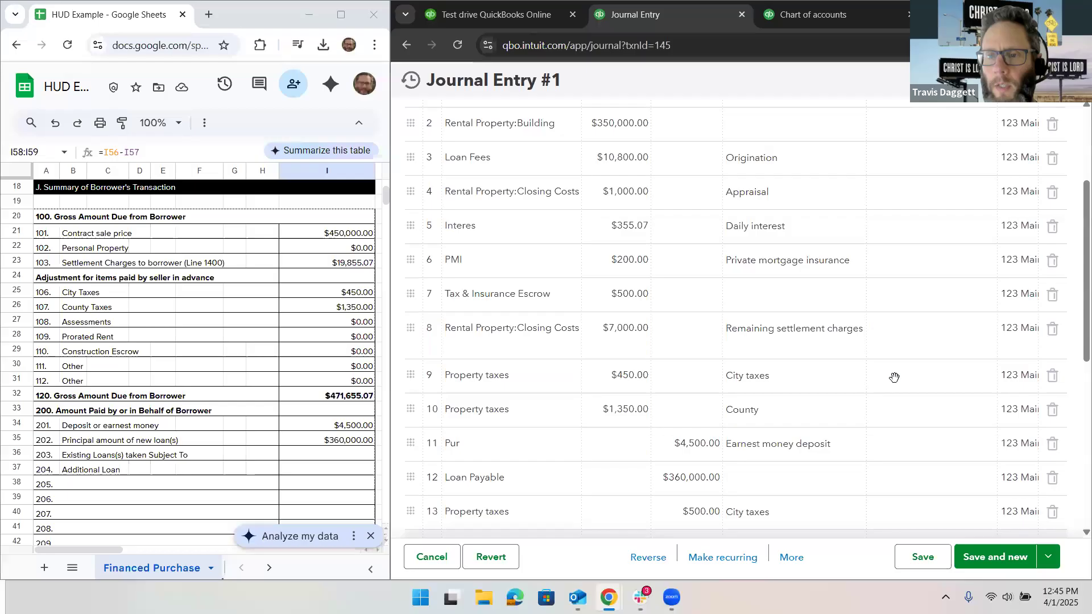
left_click(921, 560)
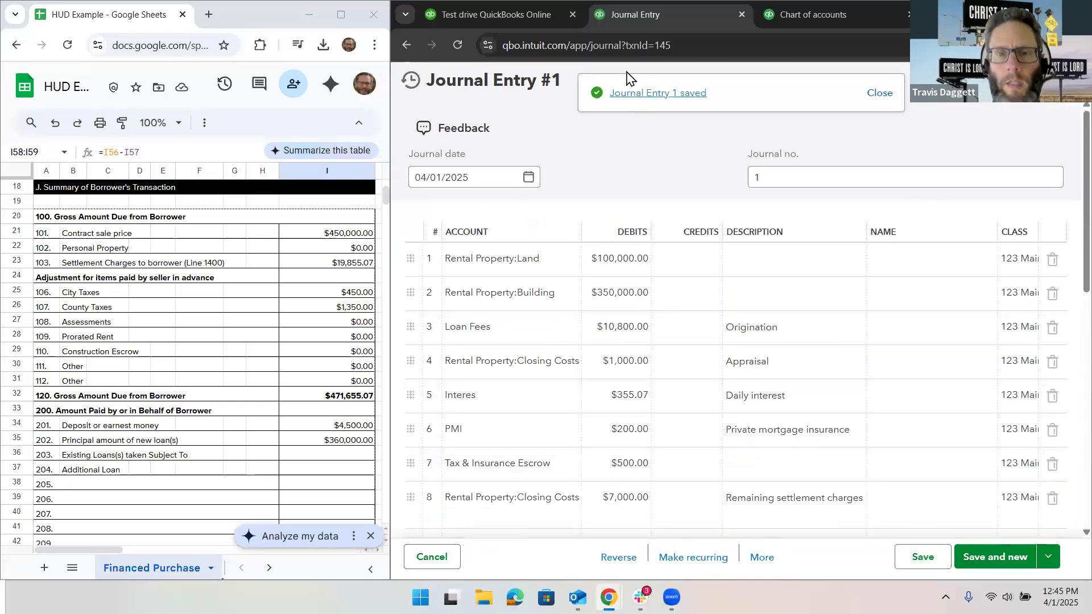
left_click(572, 14)
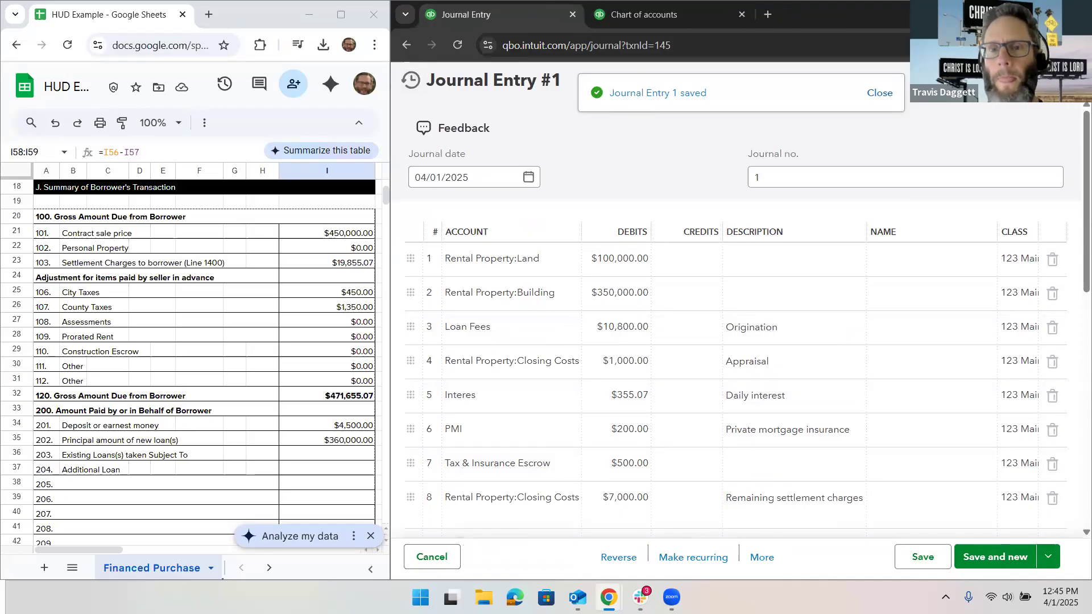
left_click(432, 557)
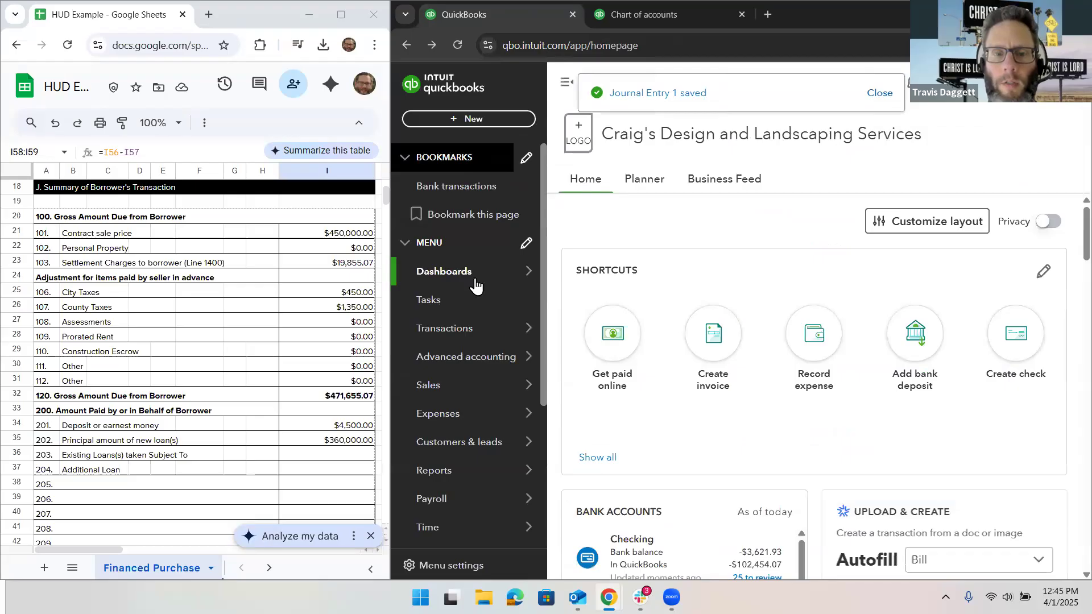
Step: Open the Balance Sheet from the standard reports, with the navigation menu collapsed
mouse_move(463, 471)
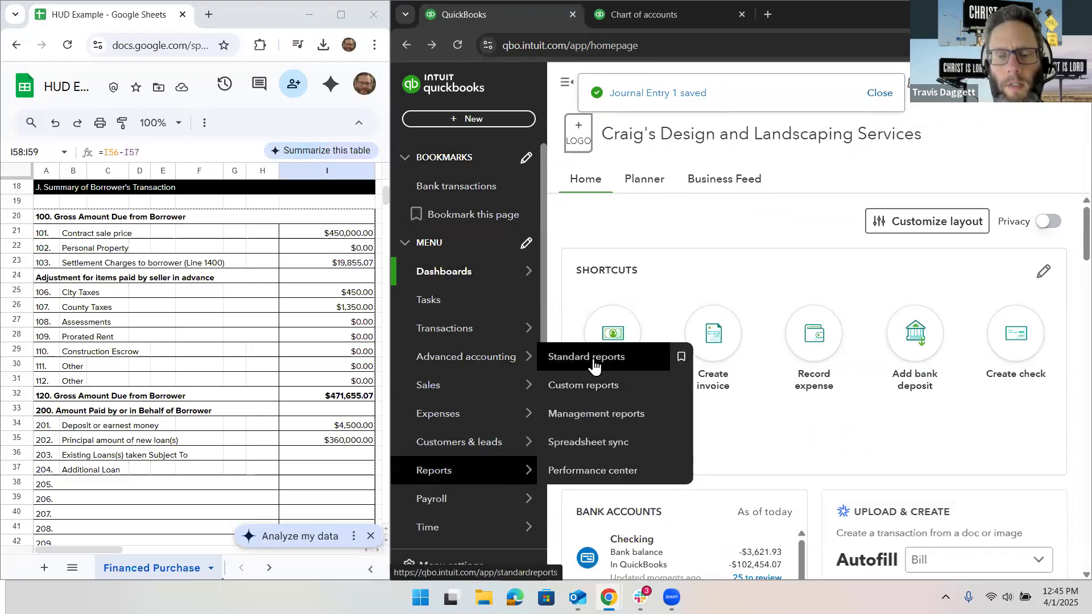
left_click(593, 358)
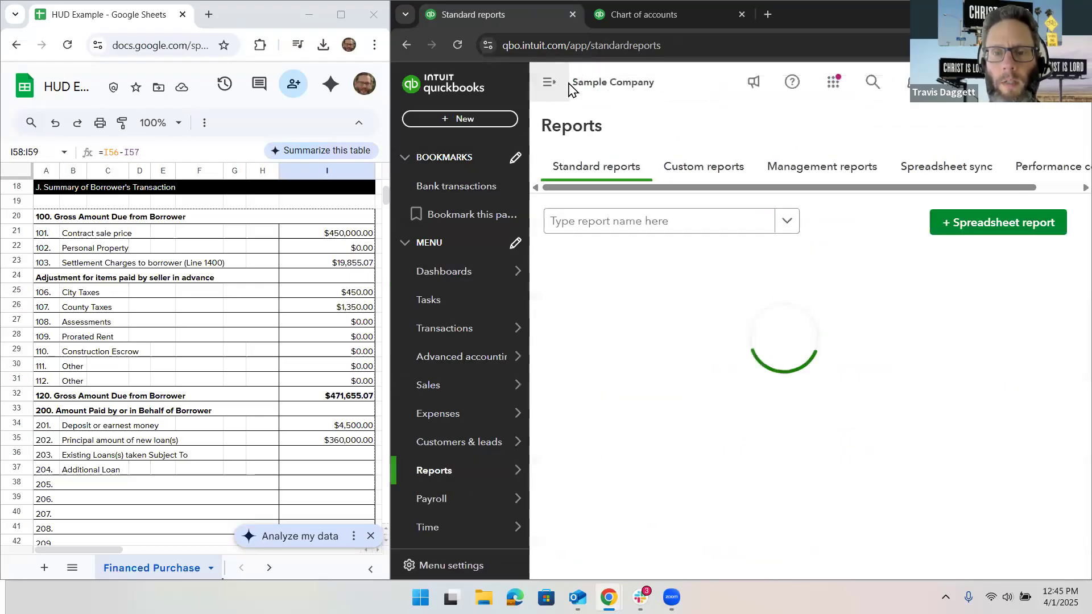
left_click(570, 88)
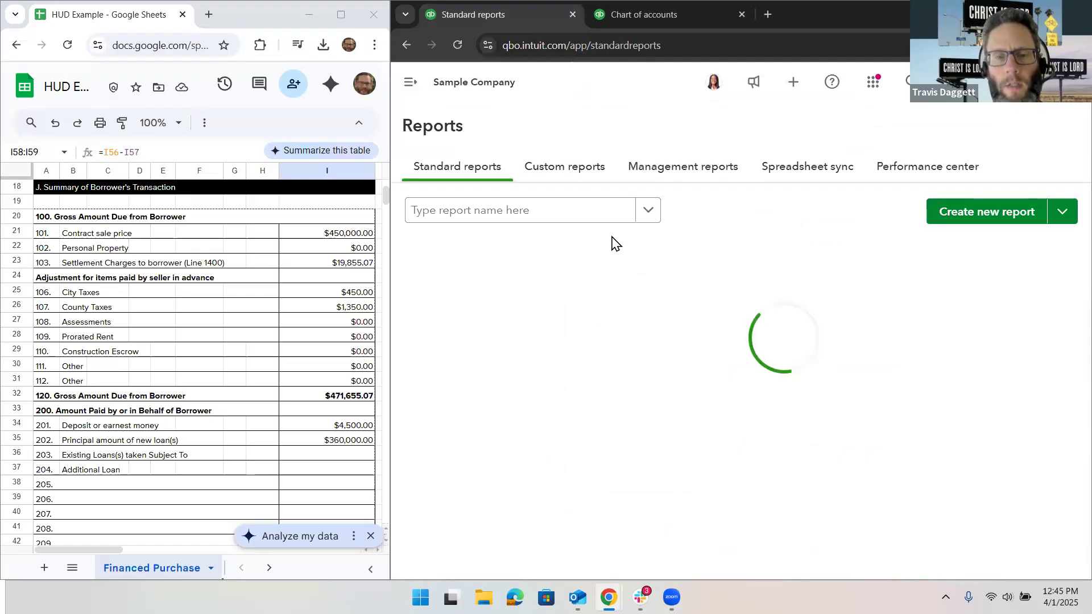
left_click(446, 317)
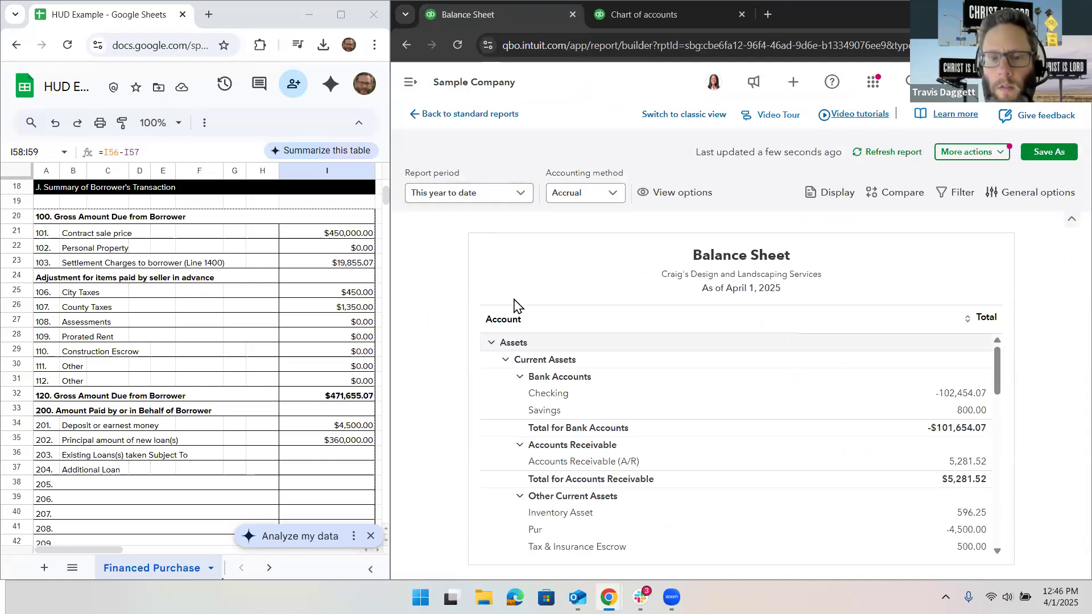
Step: Examine the Balance Sheet's current assets, Rental Property fixed assets, liabilities and equity for the amounts posted by the journal entry
scroll(579, 378, "down", 4)
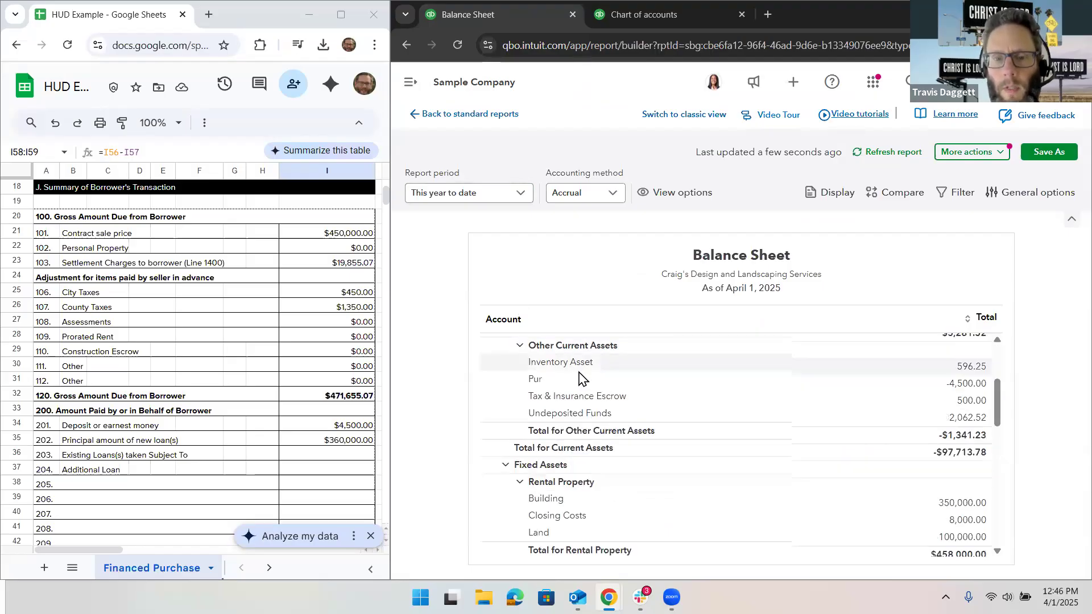
scroll(579, 371, "up", 1)
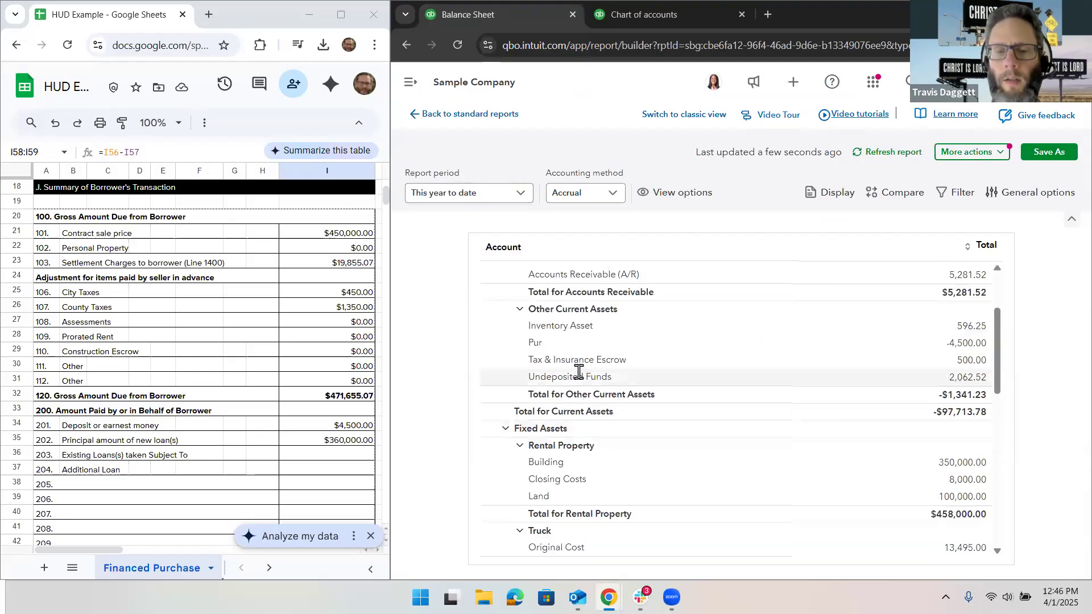
scroll(579, 372, "down", 1)
scroll(579, 371, "down", 1)
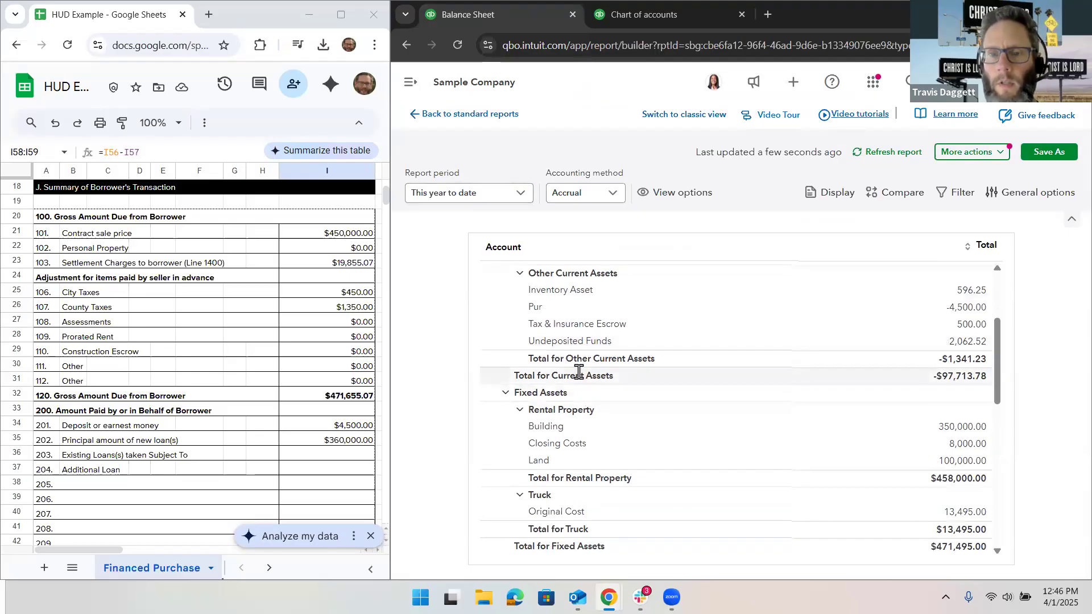
scroll(578, 376, "down", 1)
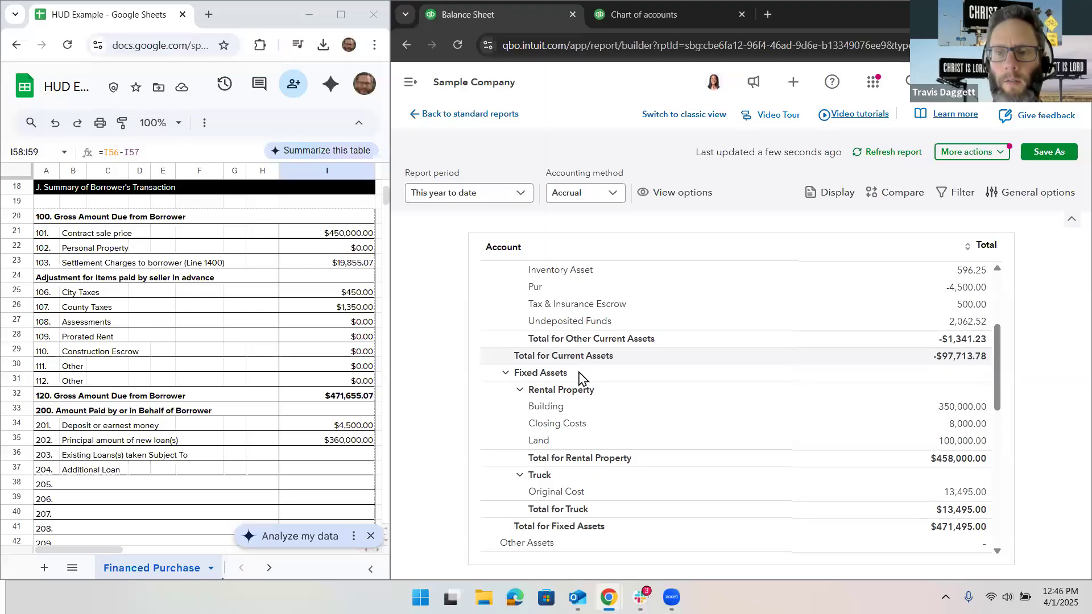
scroll(579, 376, "down", 1)
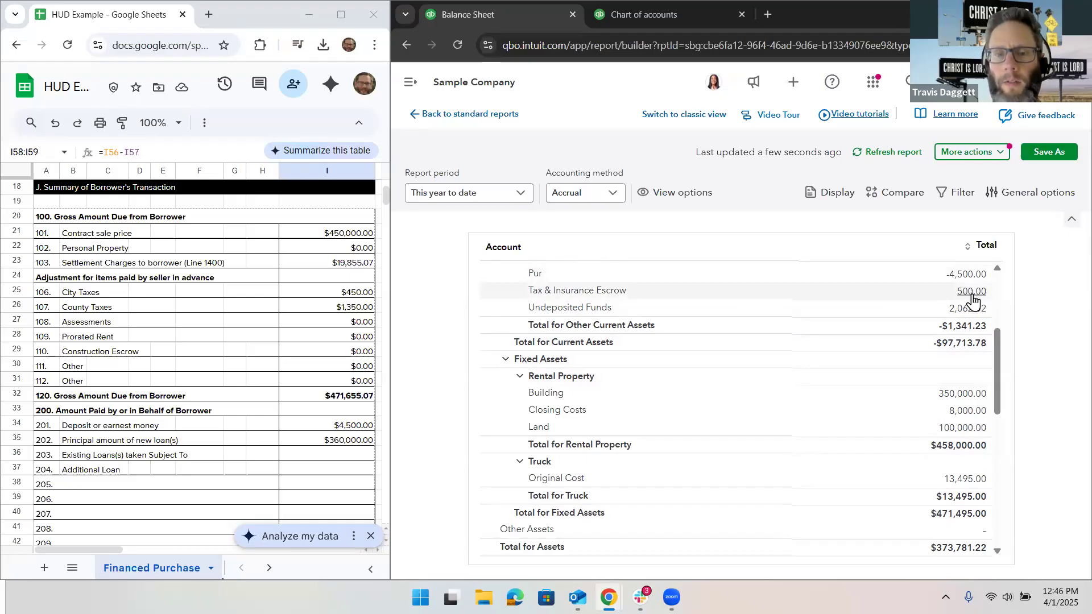
scroll(974, 361, "down", 2)
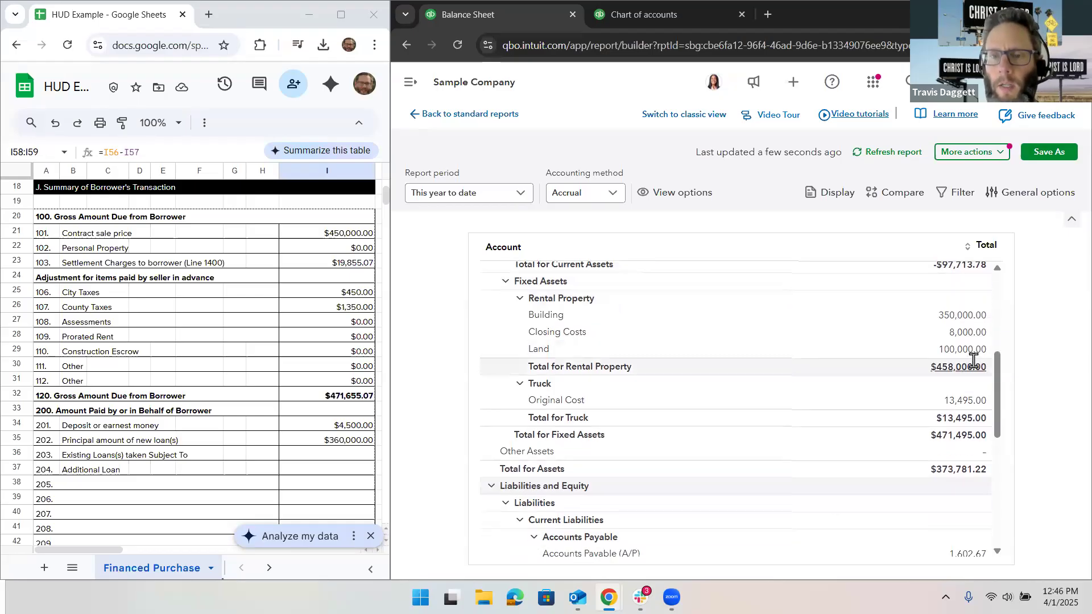
scroll(972, 319, "down", 1)
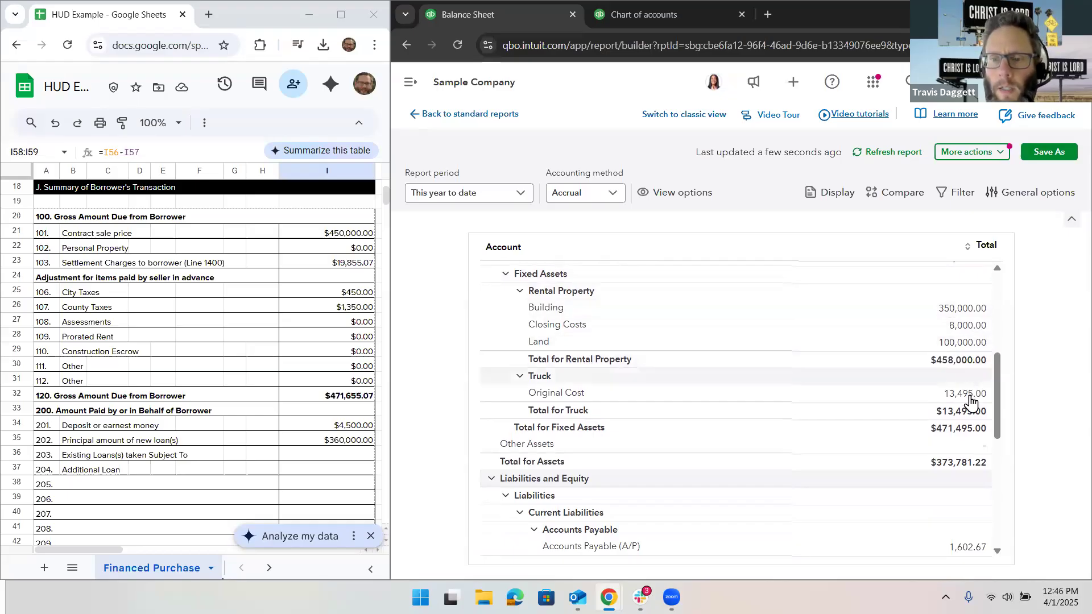
scroll(970, 398, "down", 3)
scroll(970, 402, "down", 2)
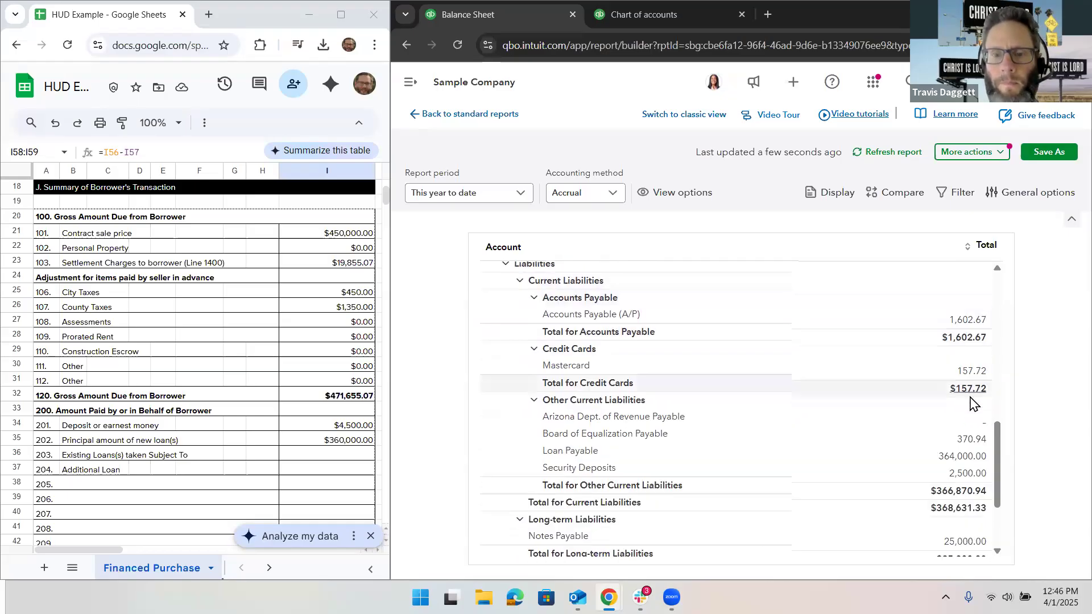
scroll(970, 399, "down", 2)
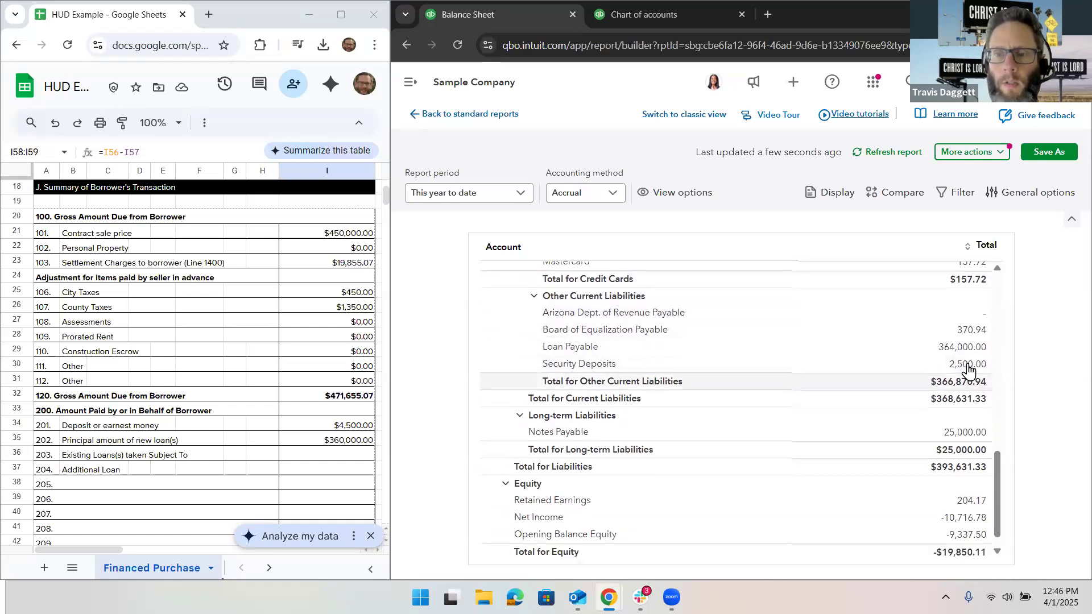
scroll(979, 401, "down", 2)
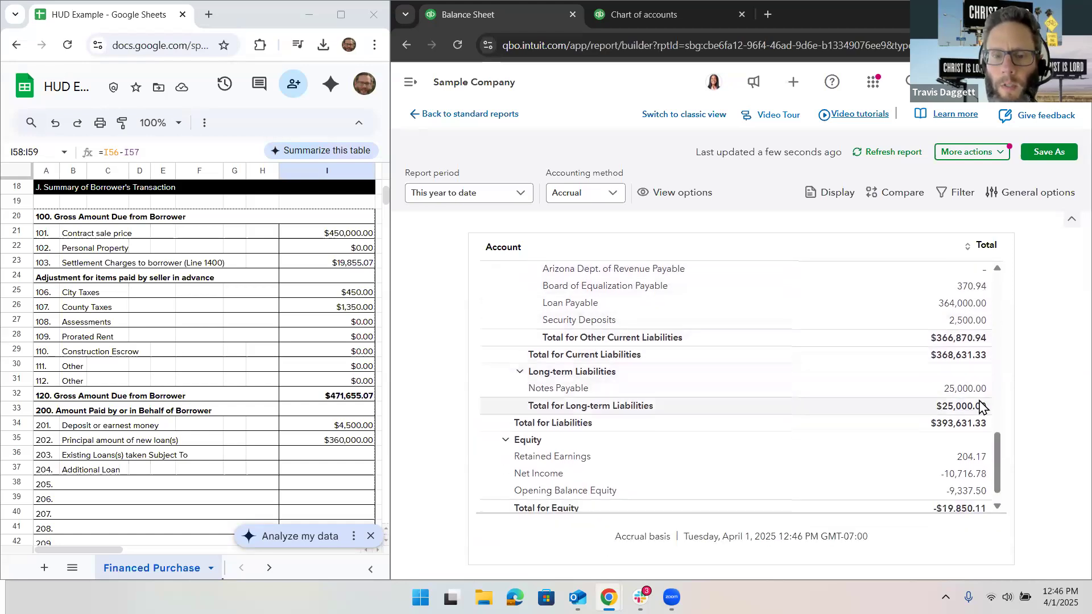
scroll(979, 401, "up", 6)
scroll(979, 405, "up", 5)
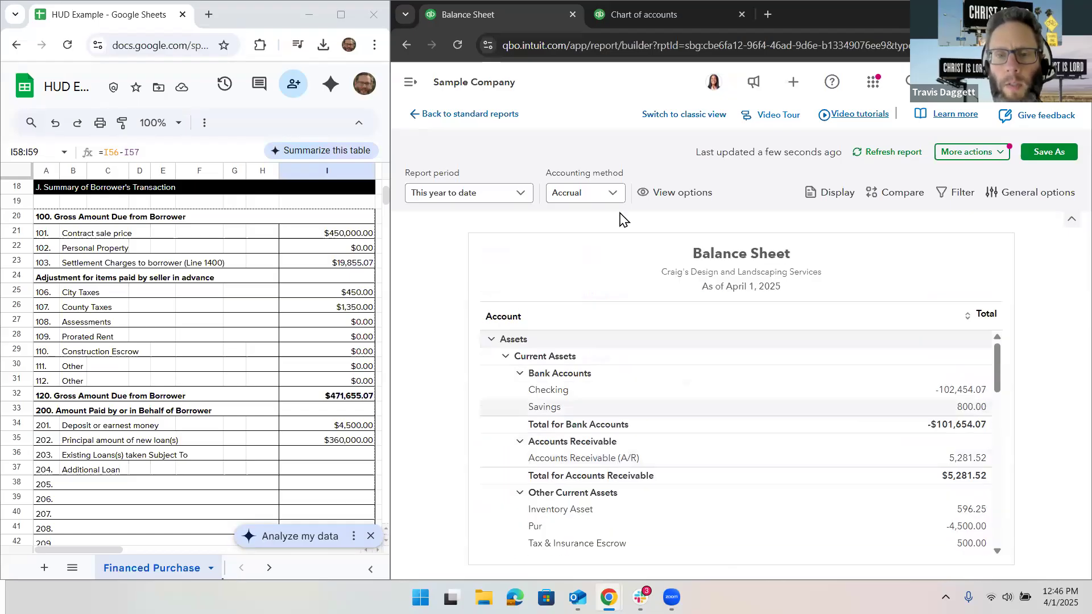
left_click(512, 194)
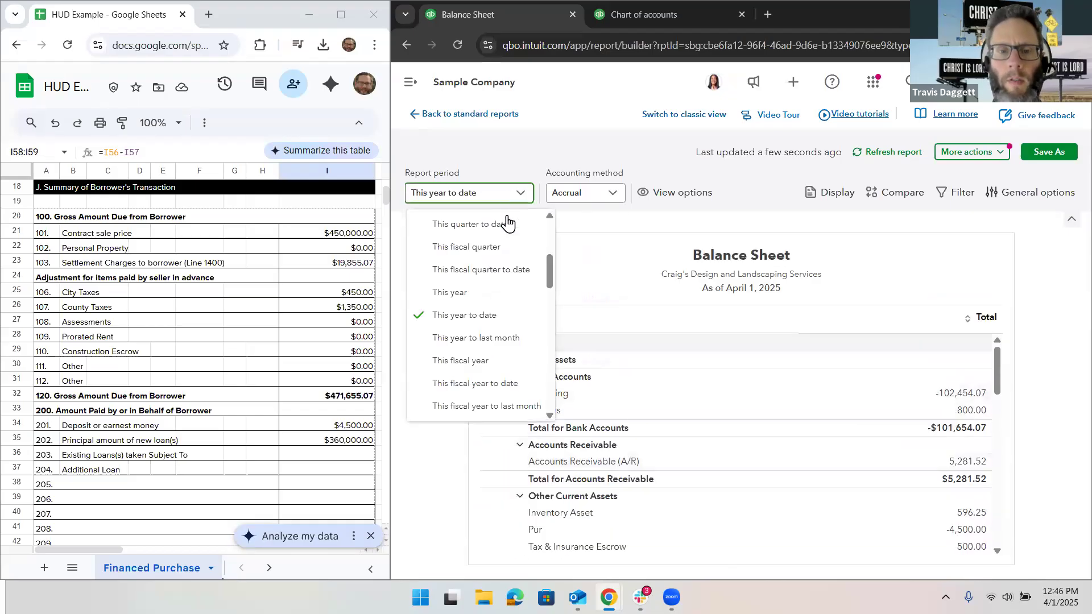
left_click(598, 234)
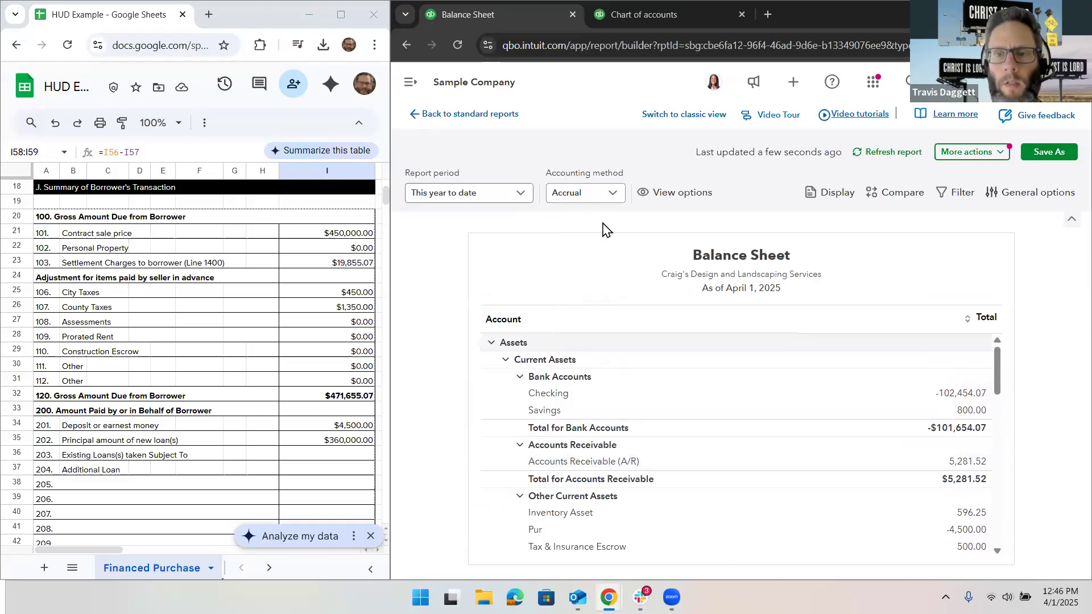
left_click(951, 193)
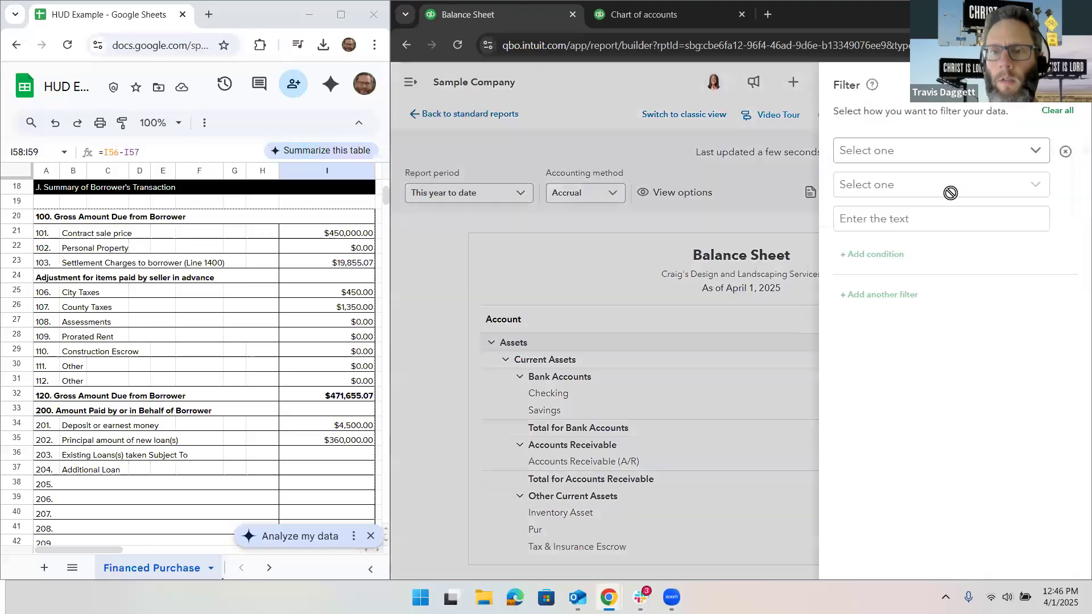
left_click(1069, 84)
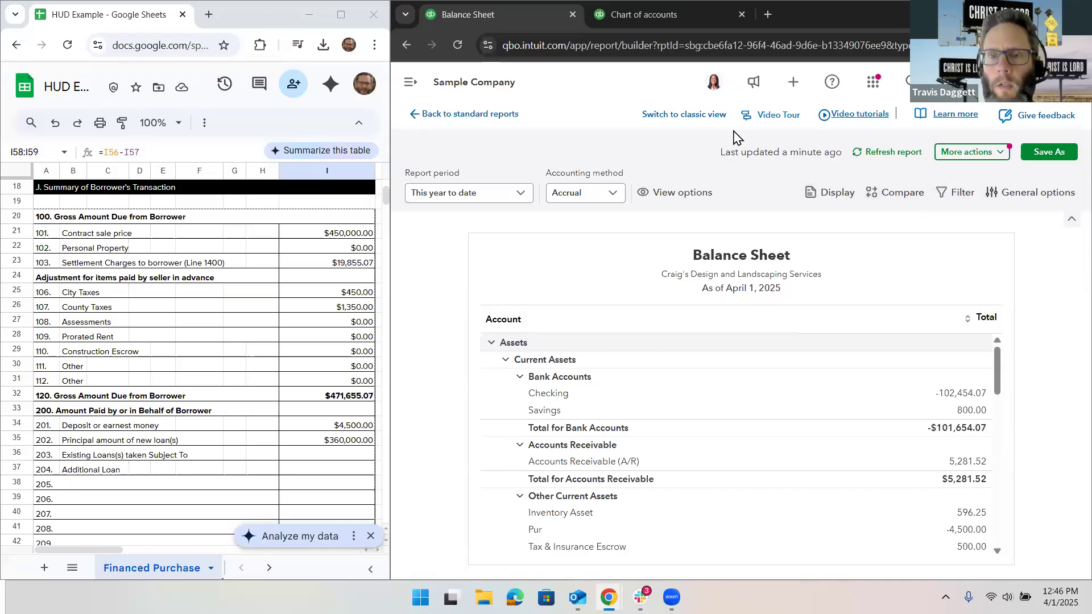
Step: Switch the Balance Sheet to classic view and run it with columns displayed by Classes
left_click(691, 118)
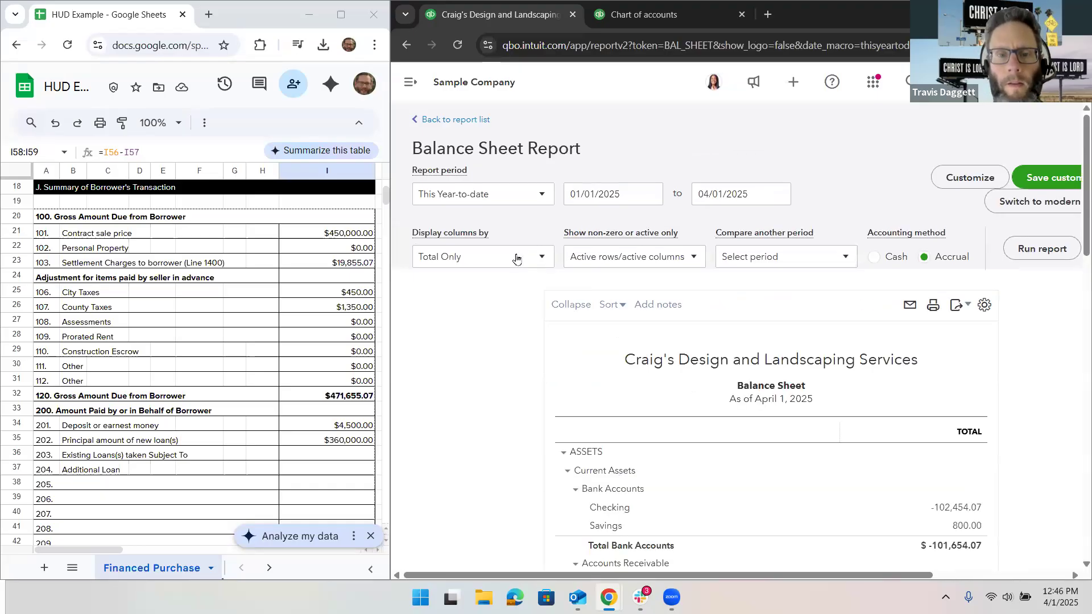
left_click(519, 257)
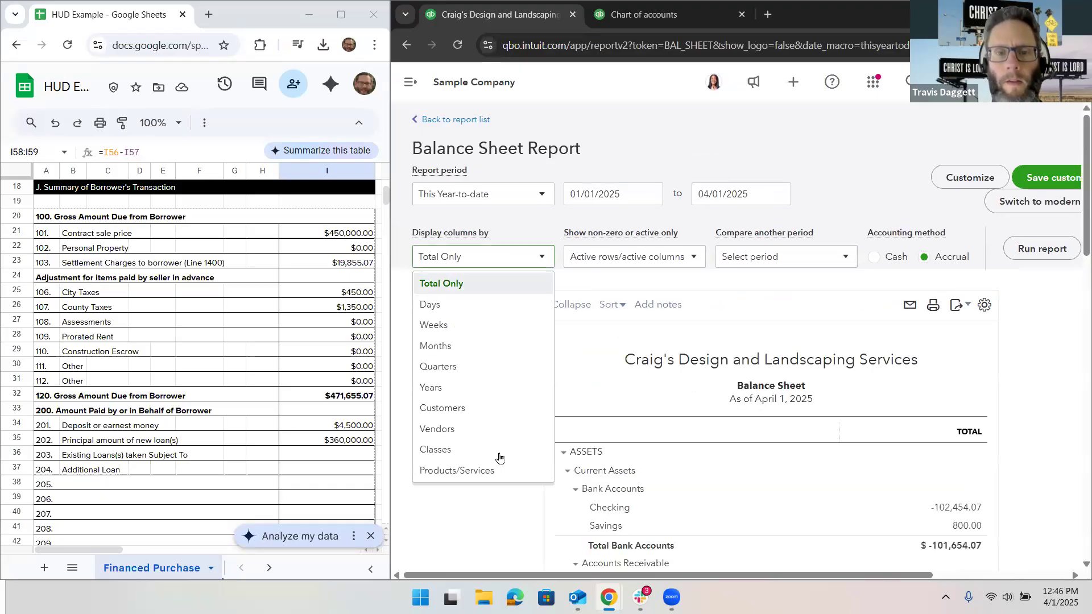
left_click(1042, 258)
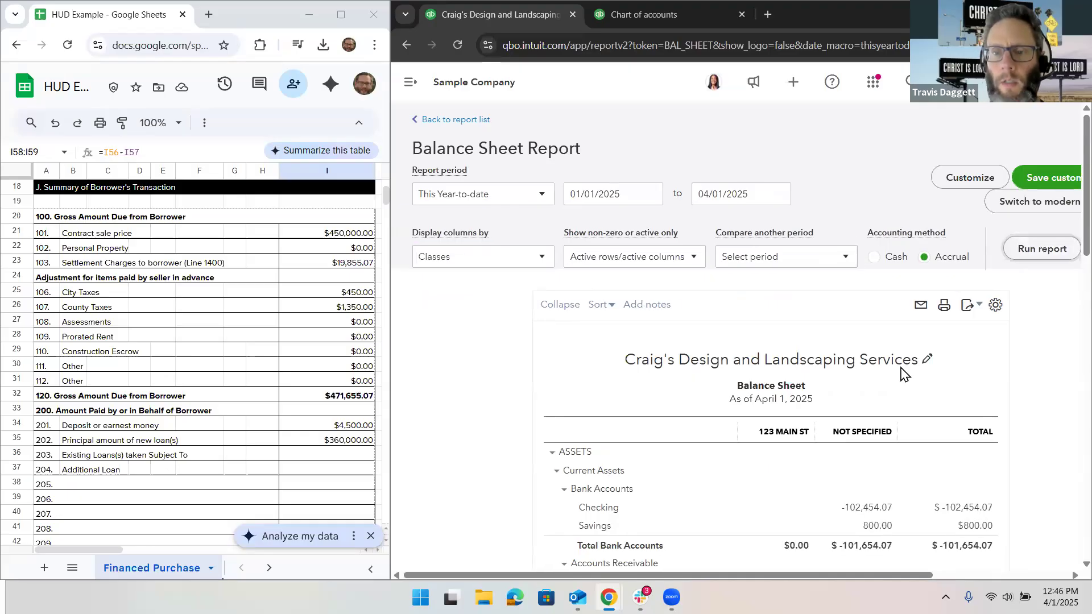
Step: Review the property's class column in the Balance Sheet across assets, liabilities and equity
scroll(902, 371, "down", 4)
scroll(902, 370, "down", 2)
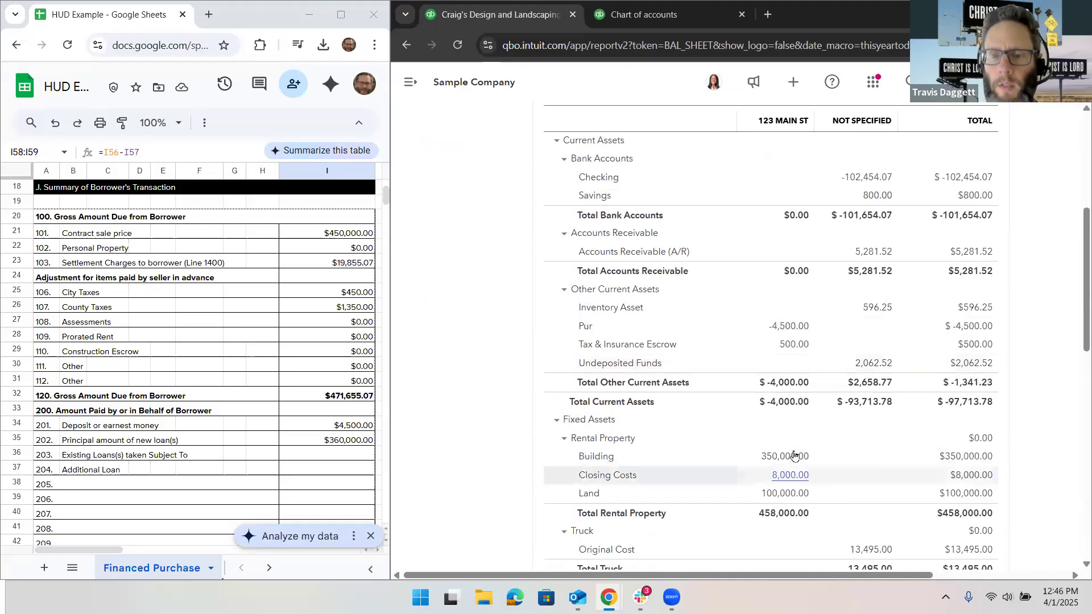
scroll(777, 463, "down", 3)
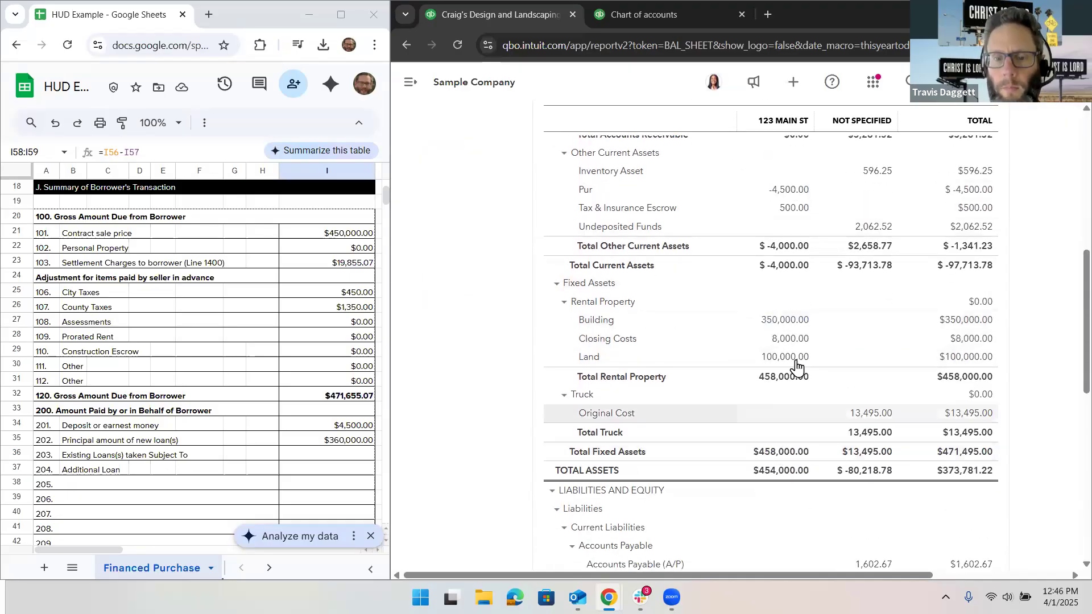
scroll(797, 368, "down", 6)
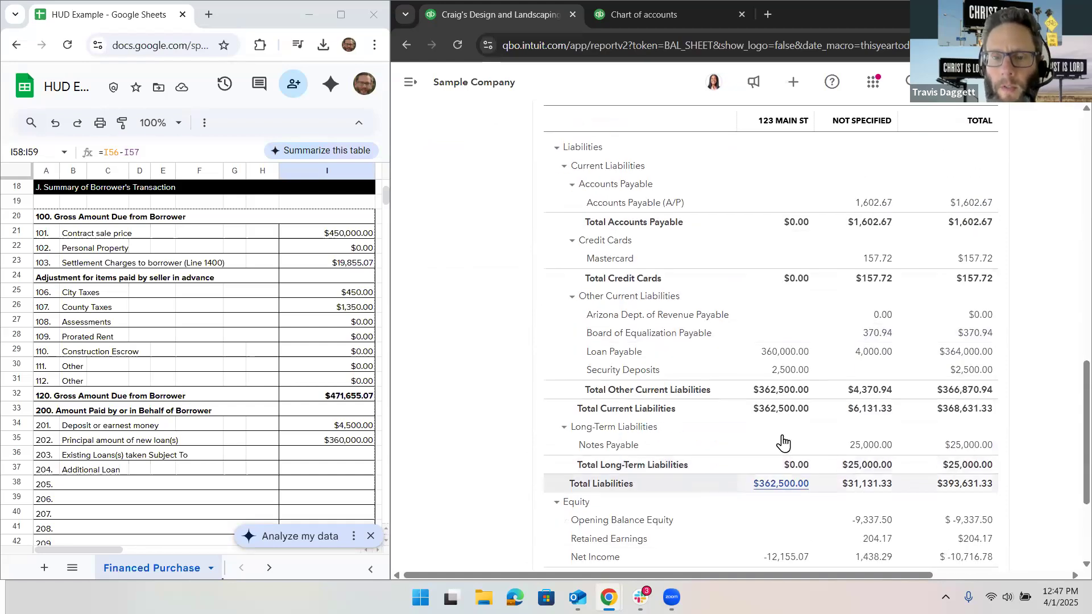
scroll(785, 439, "down", 3)
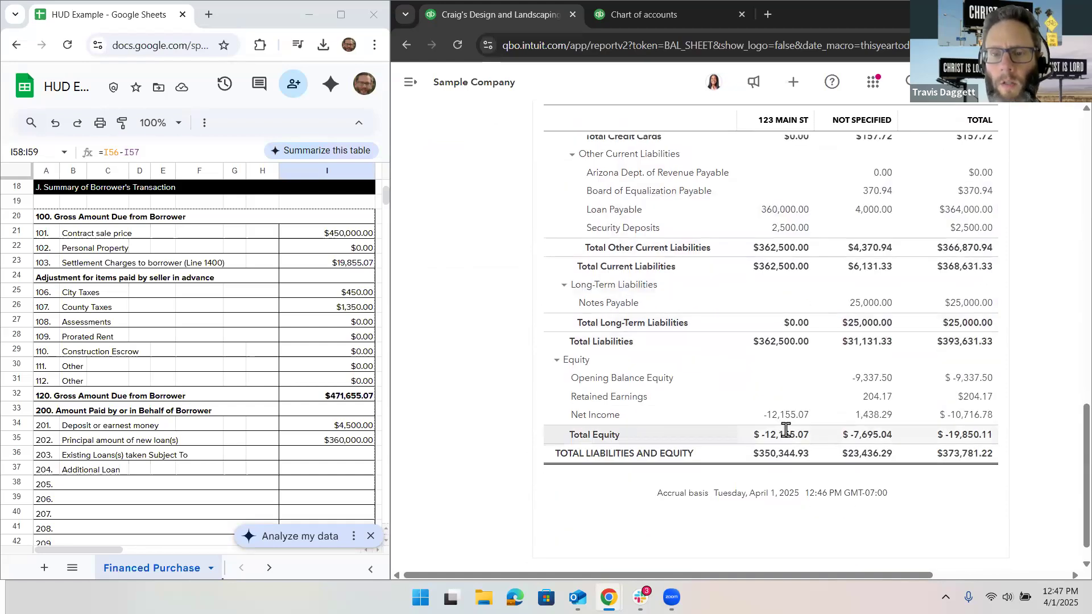
scroll(795, 342, "up", 13)
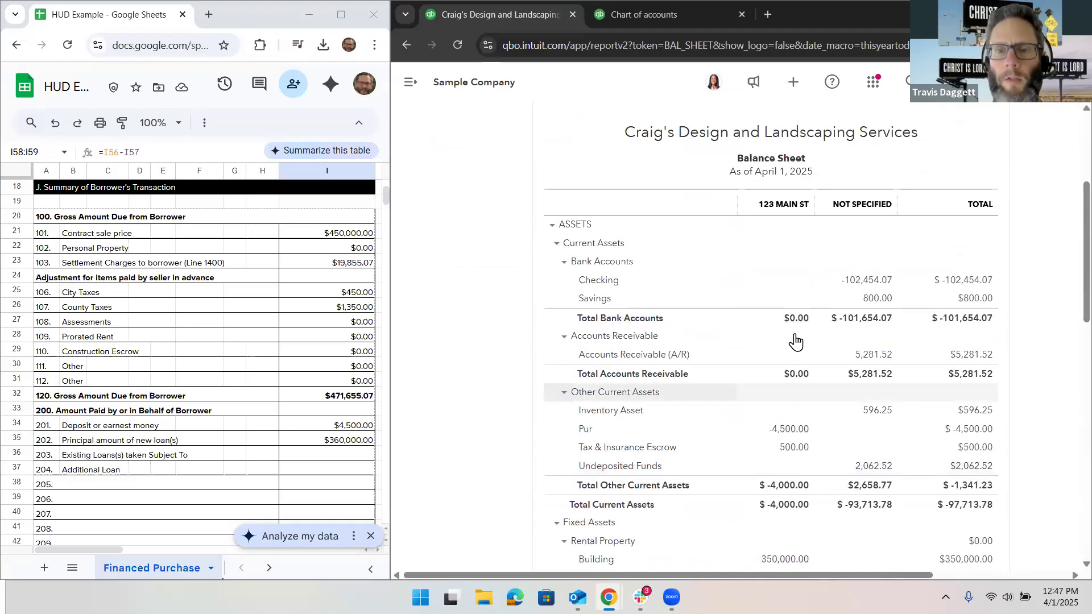
scroll(795, 341, "up", 4)
Step: Open the Profit and Loss report from the standard reports and check the Rental Income line in the income section
left_click(440, 121)
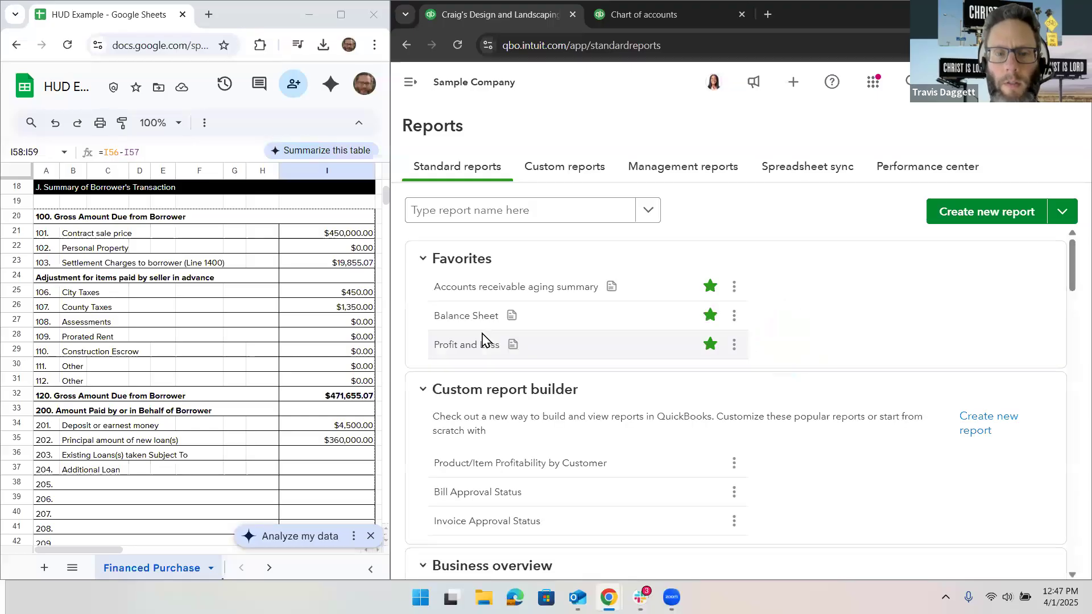
left_click(463, 354)
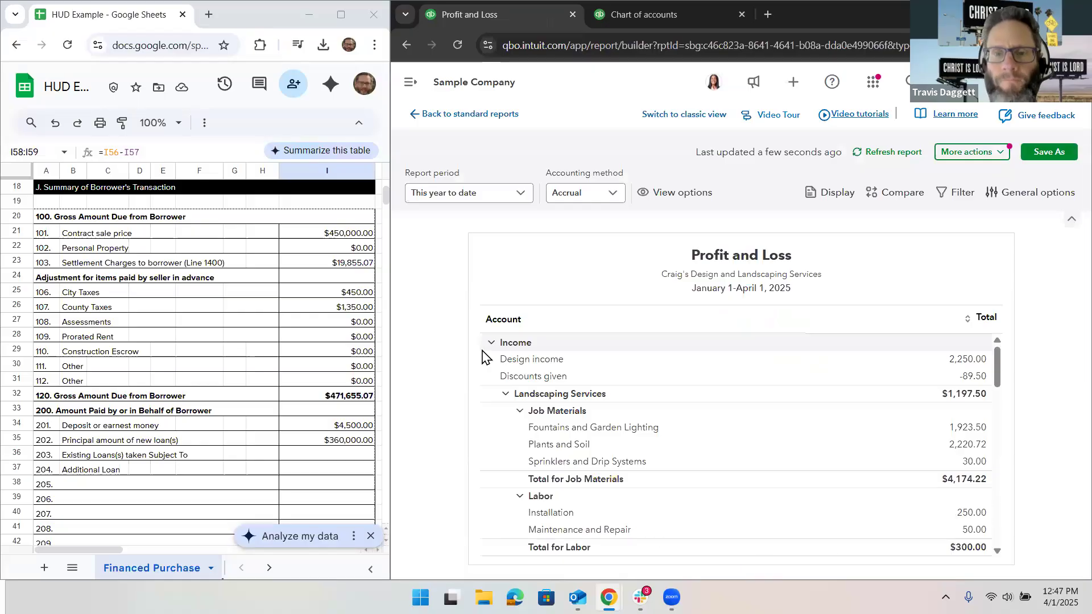
scroll(825, 416, "down", 3)
scroll(824, 416, "down", 2)
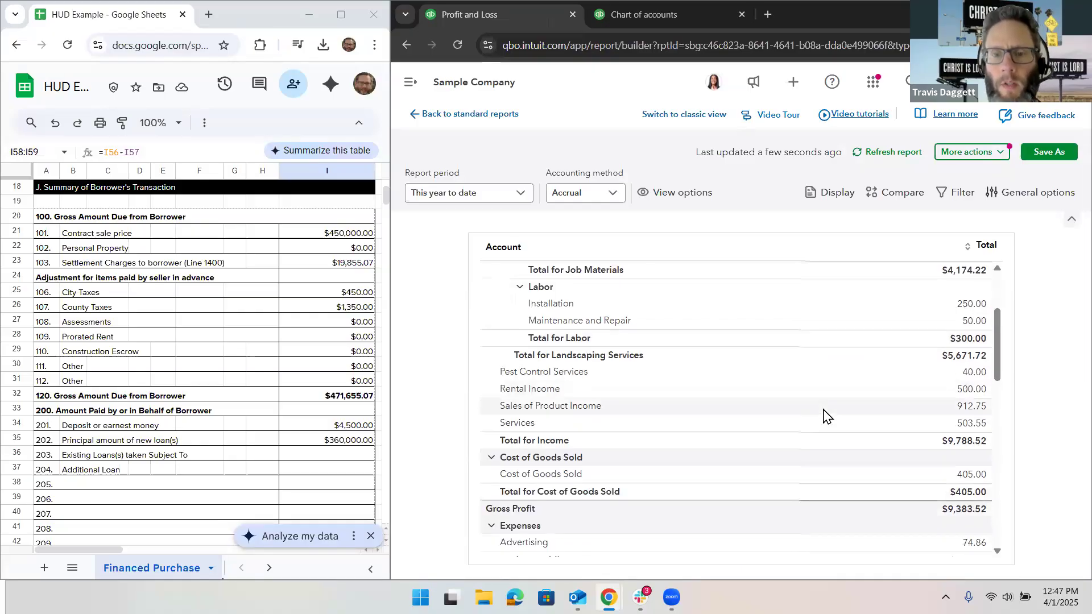
scroll(824, 417, "down", 1)
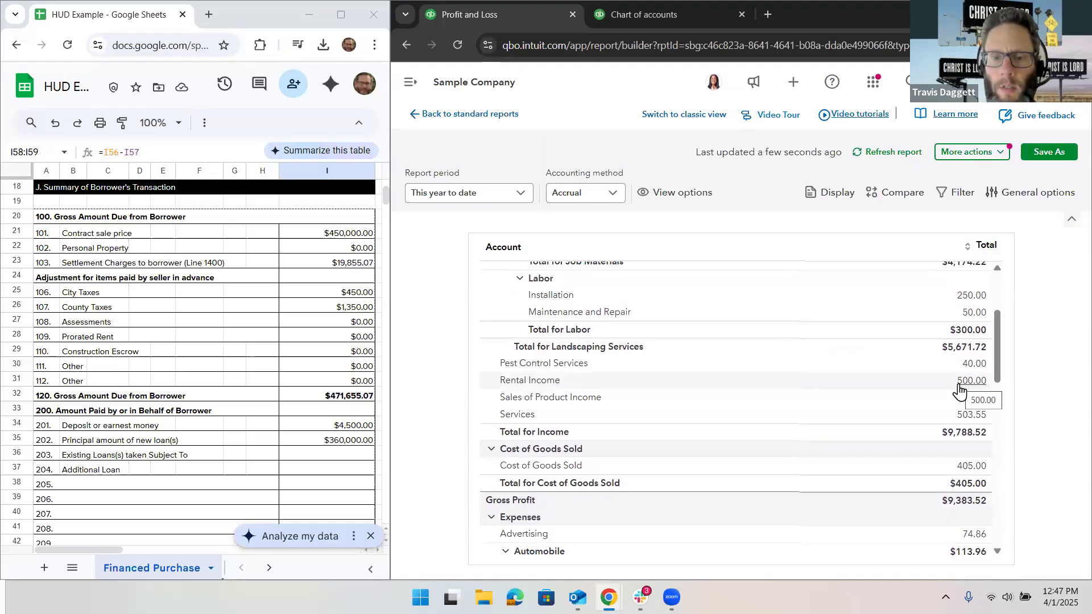
Step: Review the expense section of the Profit and Loss report for Loan Fees, PMI and Property taxes from the journal entry
scroll(960, 388, "down", 4)
scroll(959, 384, "down", 4)
scroll(959, 391, "down", 3)
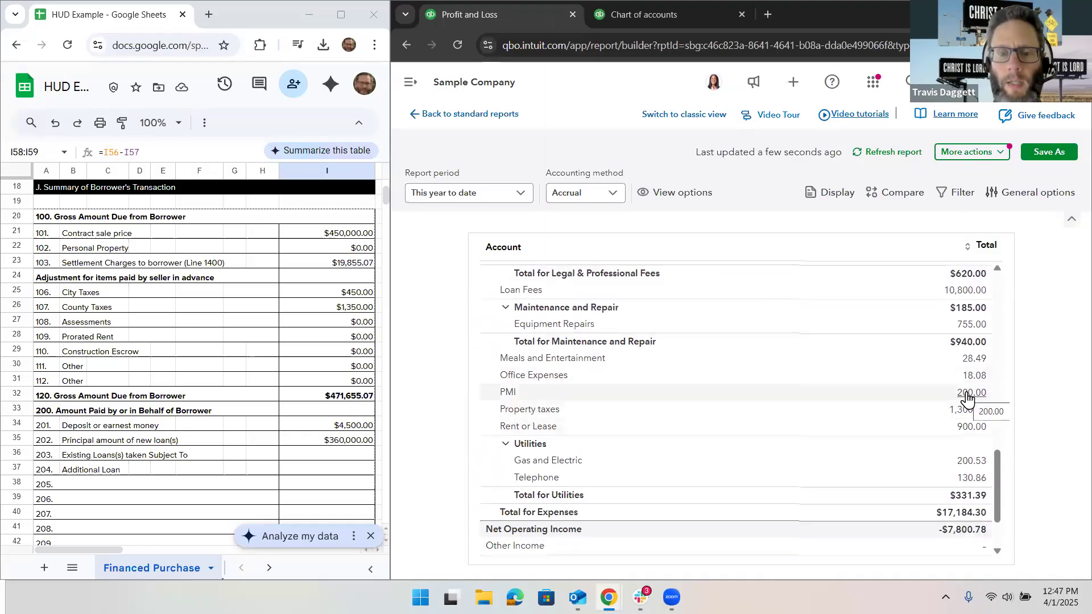
scroll(968, 400, "down", 1)
scroll(967, 399, "down", 3)
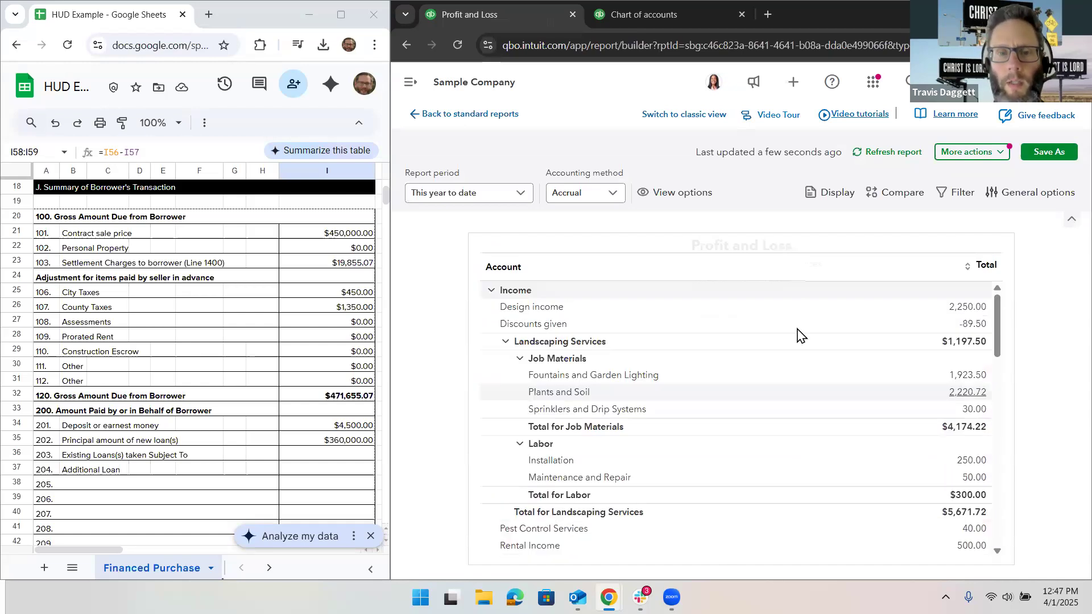
Step: Switch the Profit and Loss report to classic view and run it with columns displayed by Classes
left_click(683, 116)
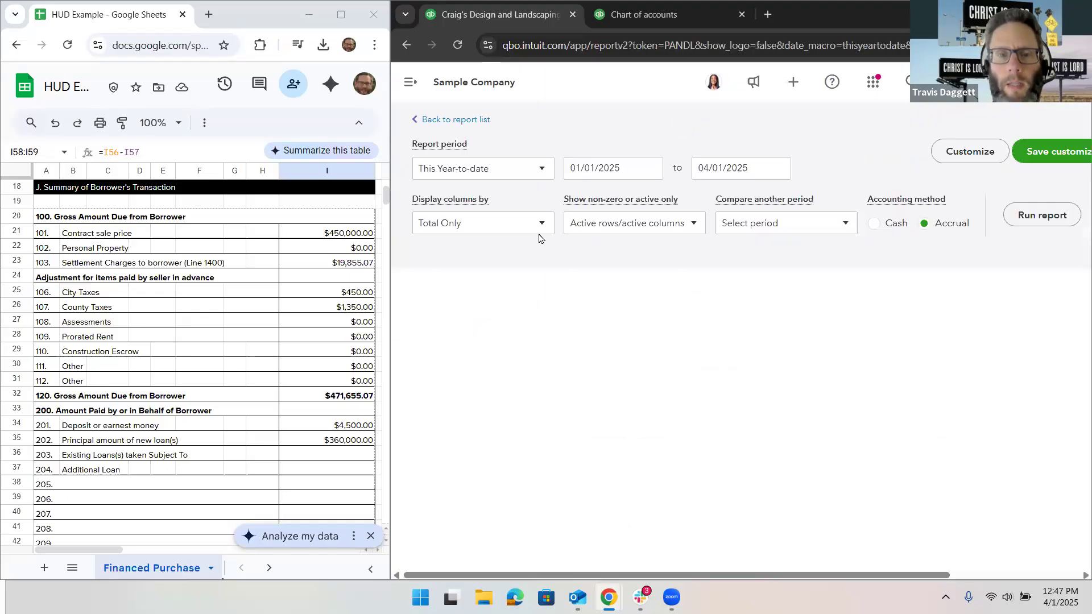
scroll(514, 239, "down", 3)
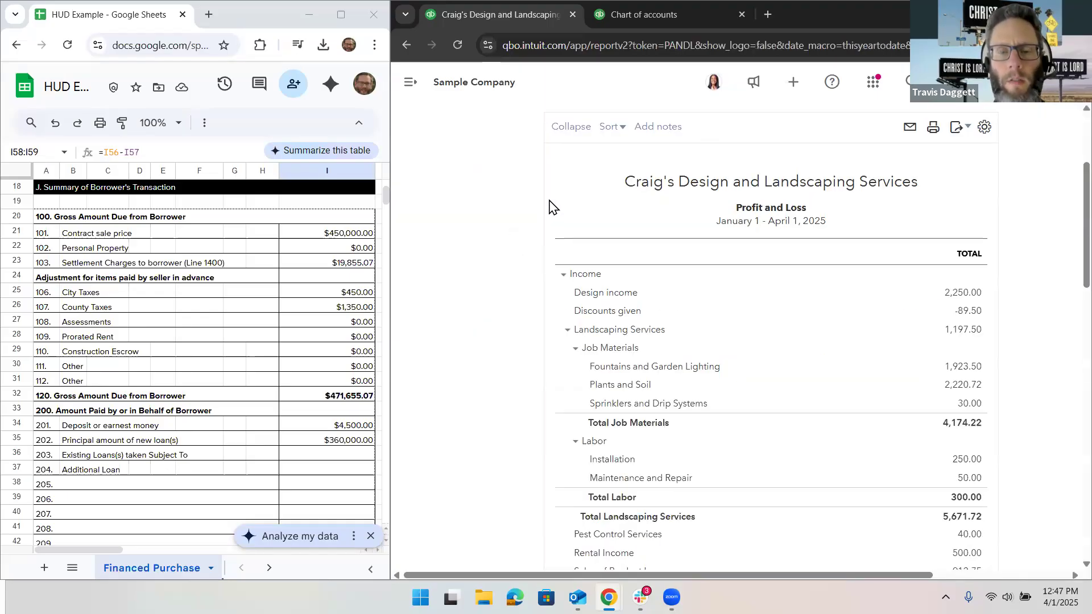
scroll(549, 206, "up", 3)
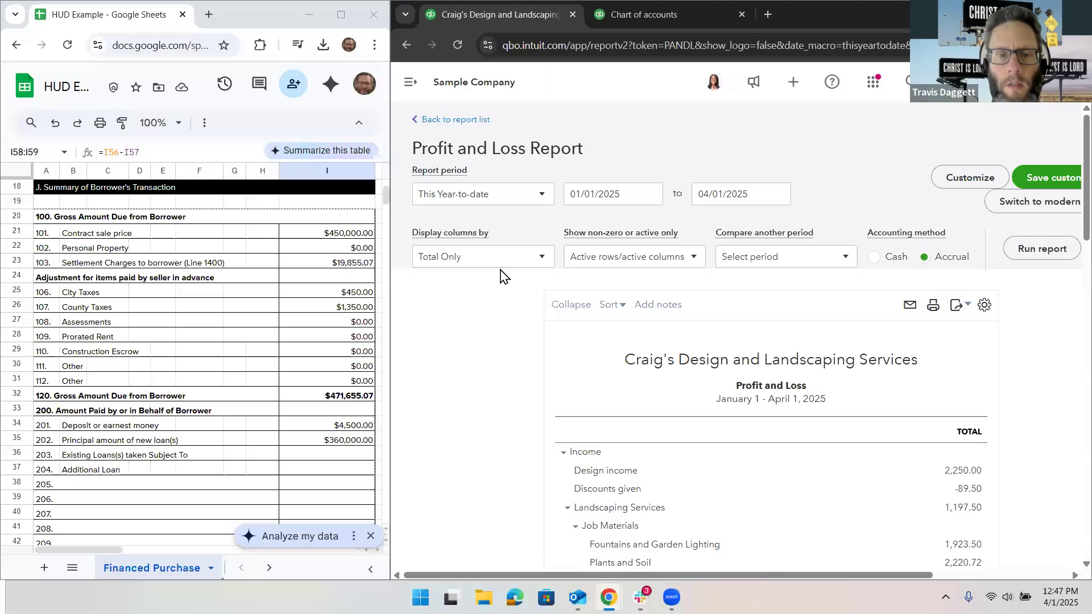
left_click(501, 272)
left_click(483, 450)
left_click(1039, 256)
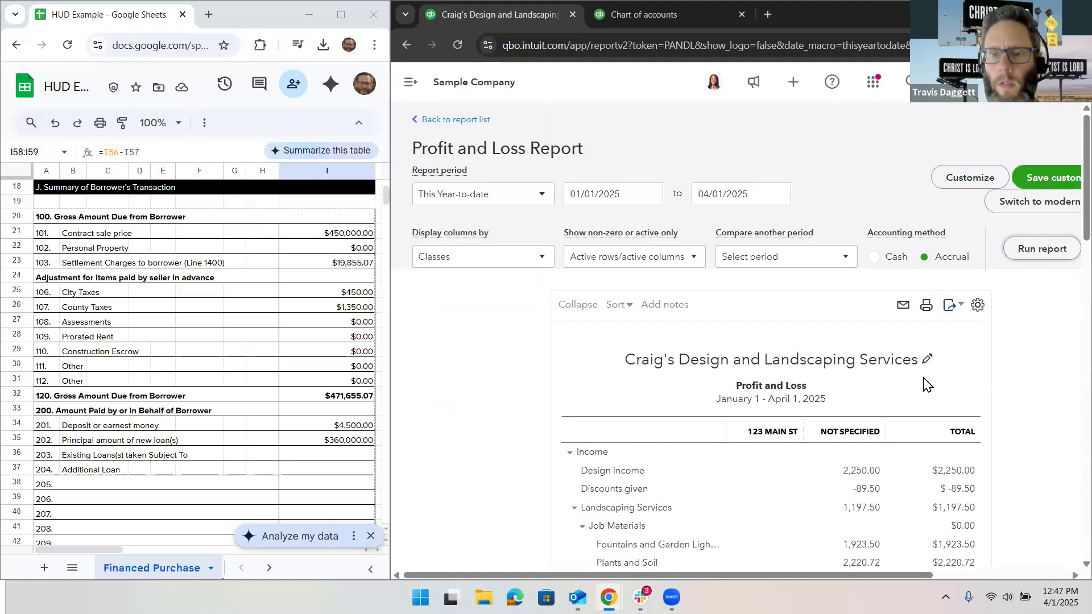
Step: Review the property's class column in the Profit and Loss report across income, expenses and net operating income
scroll(841, 329, "down", 7)
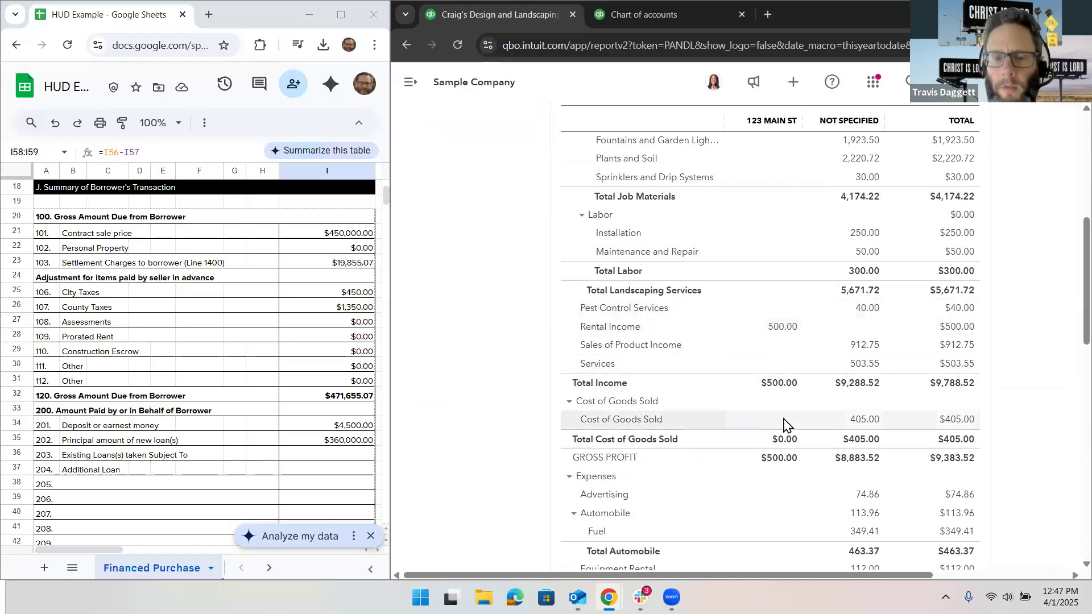
scroll(780, 254, "down", 1)
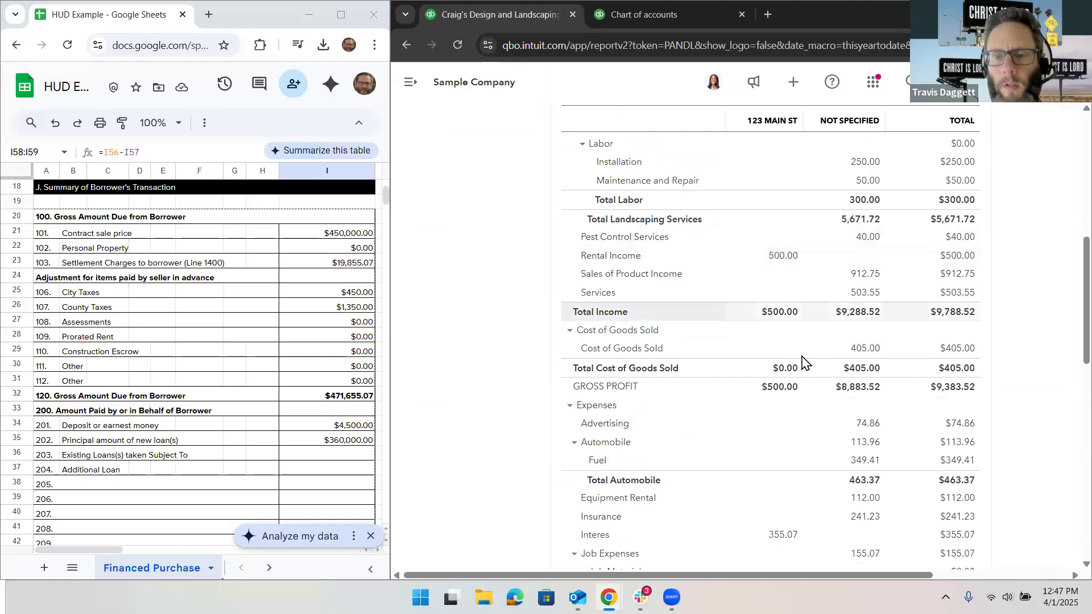
scroll(803, 361, "down", 3)
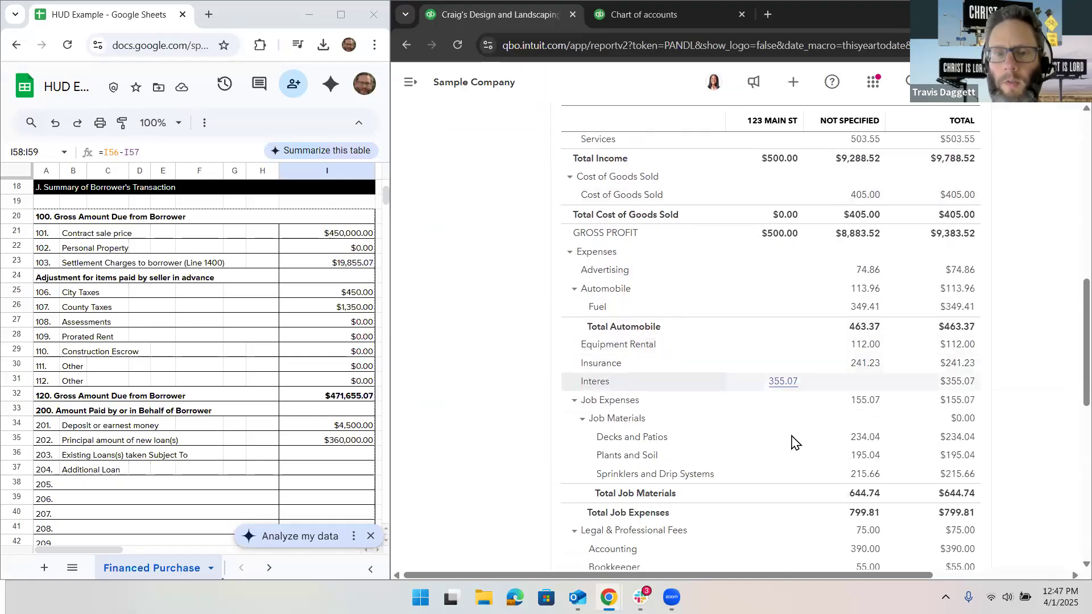
scroll(789, 392, "down", 4)
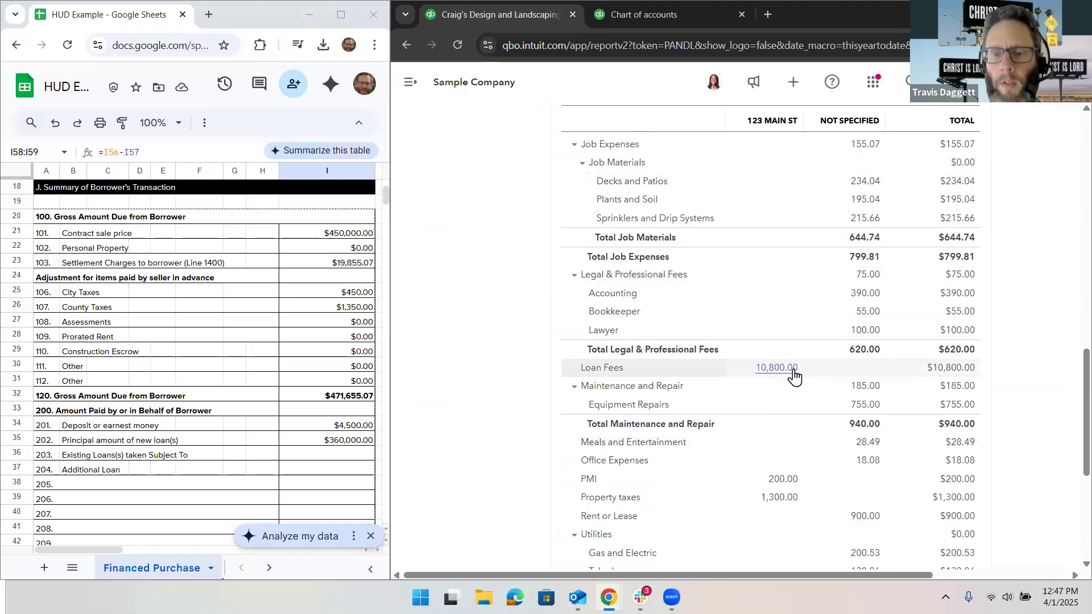
scroll(788, 393, "down", 2)
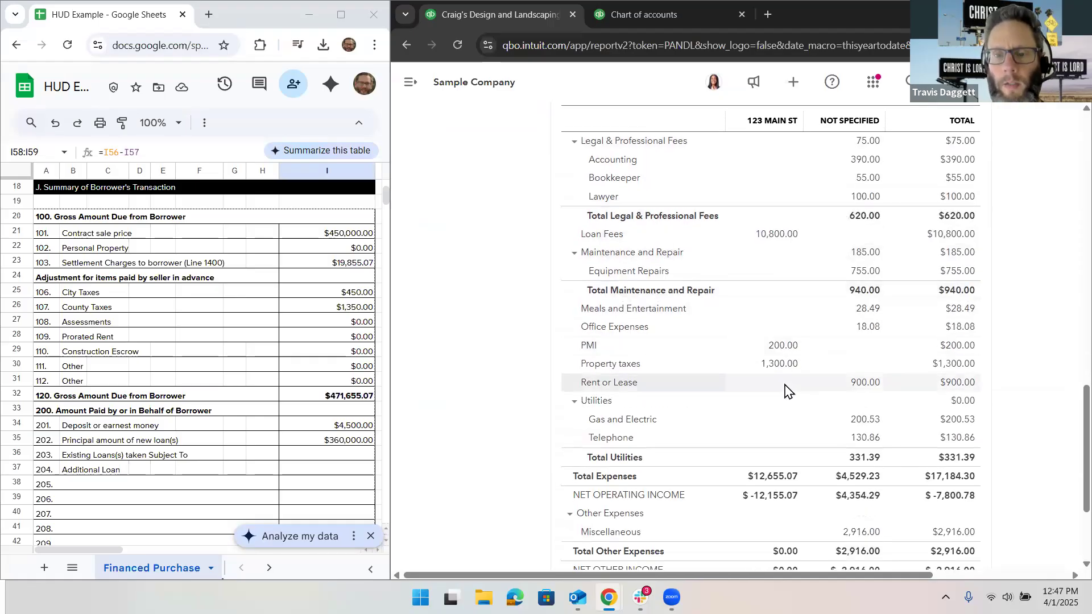
scroll(786, 391, "down", 3)
left_click(785, 389)
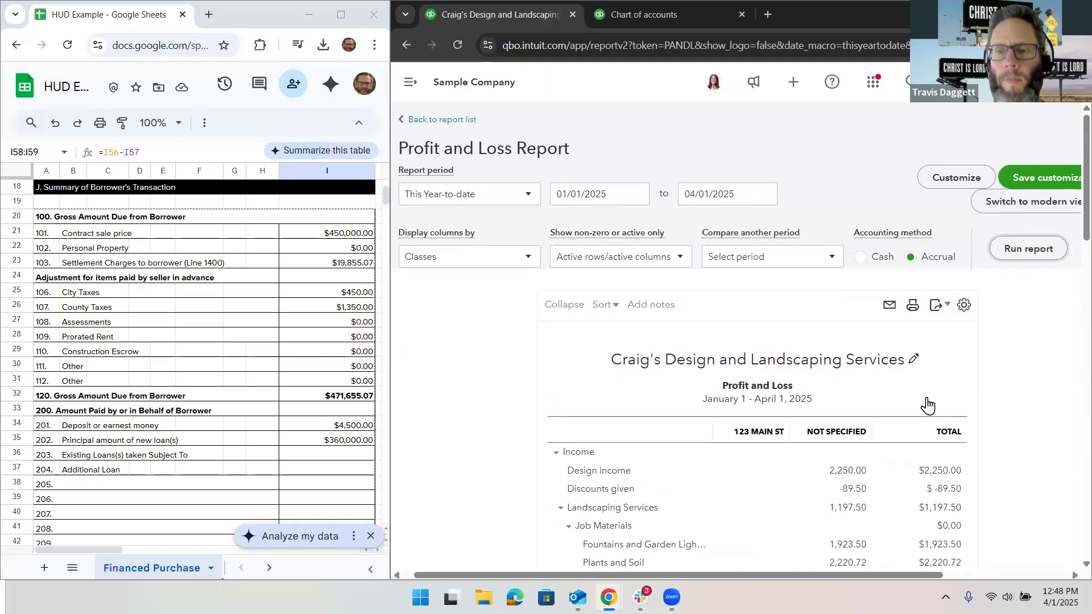
Step: Examine the Class filter choices in the Profit and Loss report's customization settings and close them without applying a filter
left_click(965, 310)
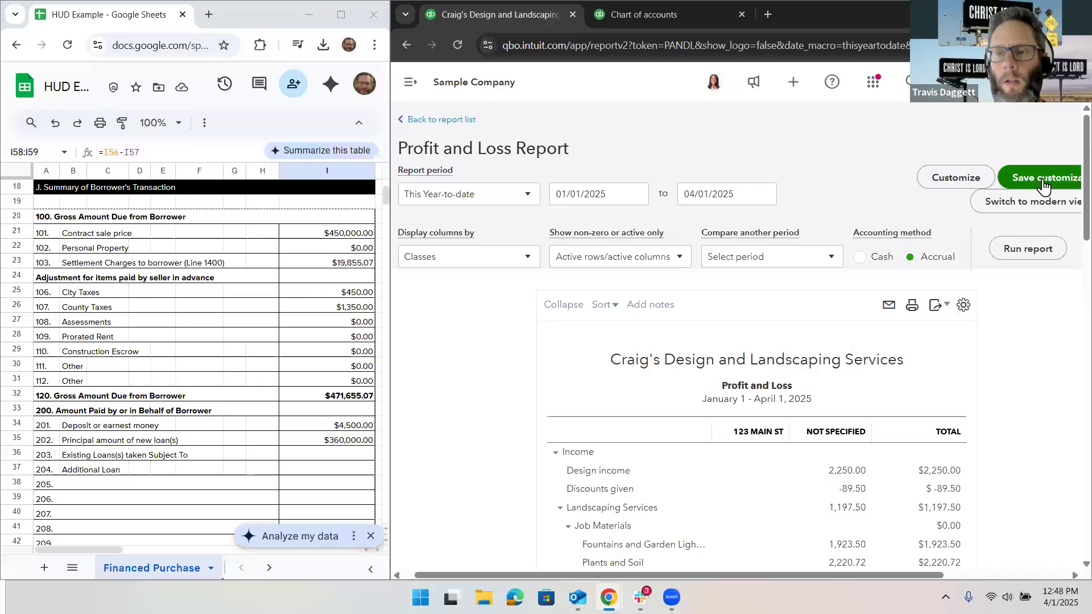
left_click(967, 176)
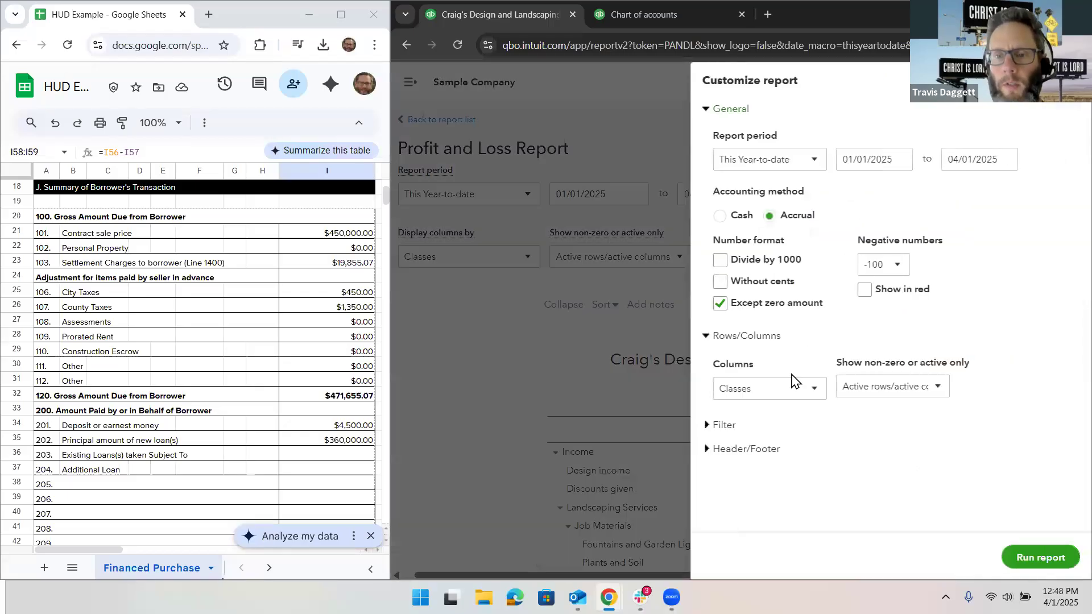
left_click(727, 426)
scroll(787, 443, "down", 3)
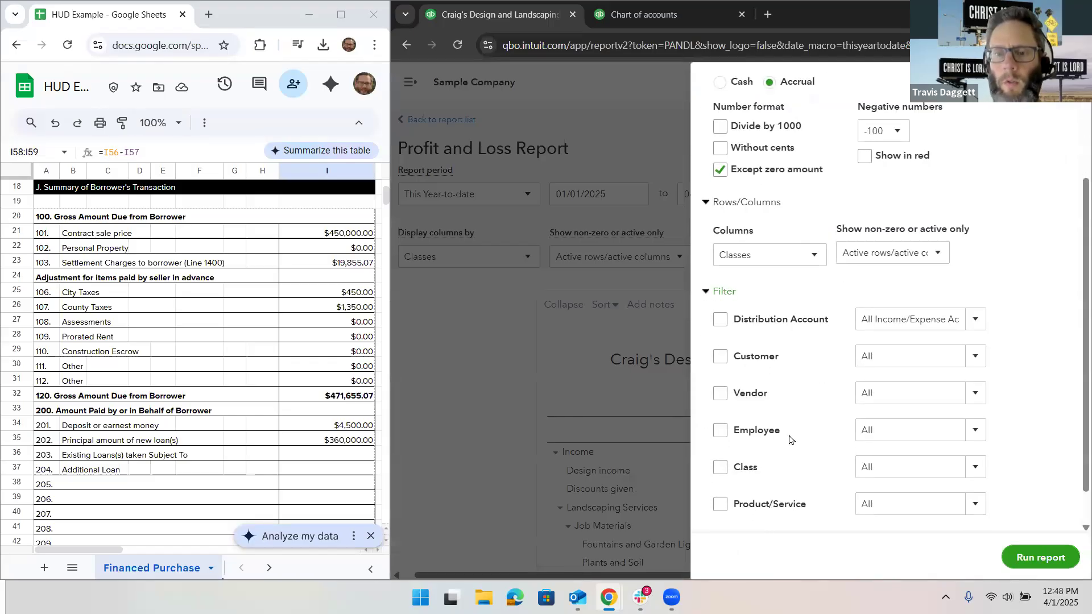
left_click(975, 428)
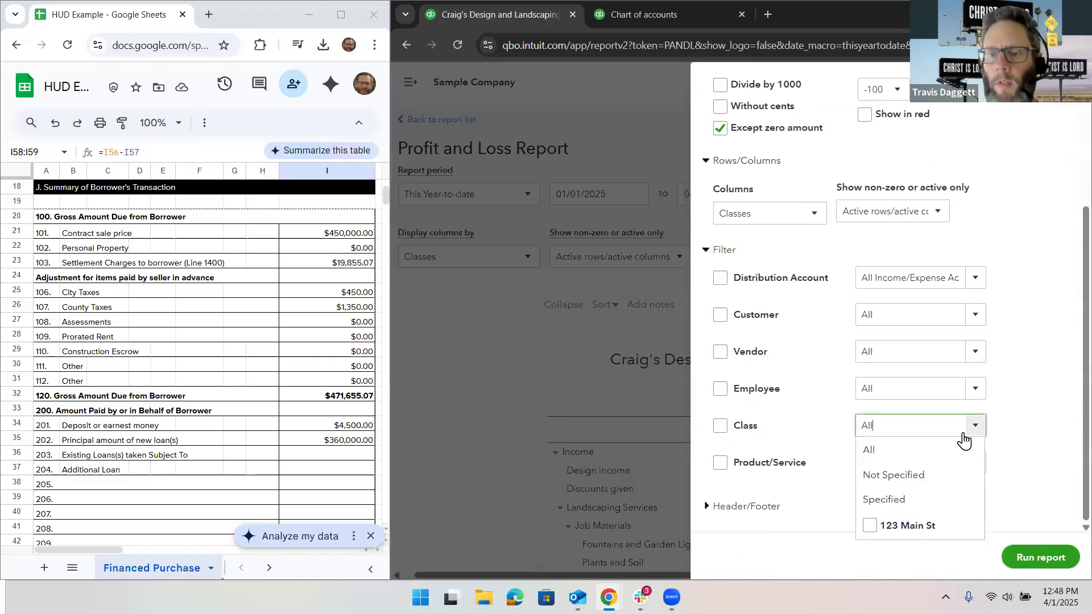
left_click(1025, 446)
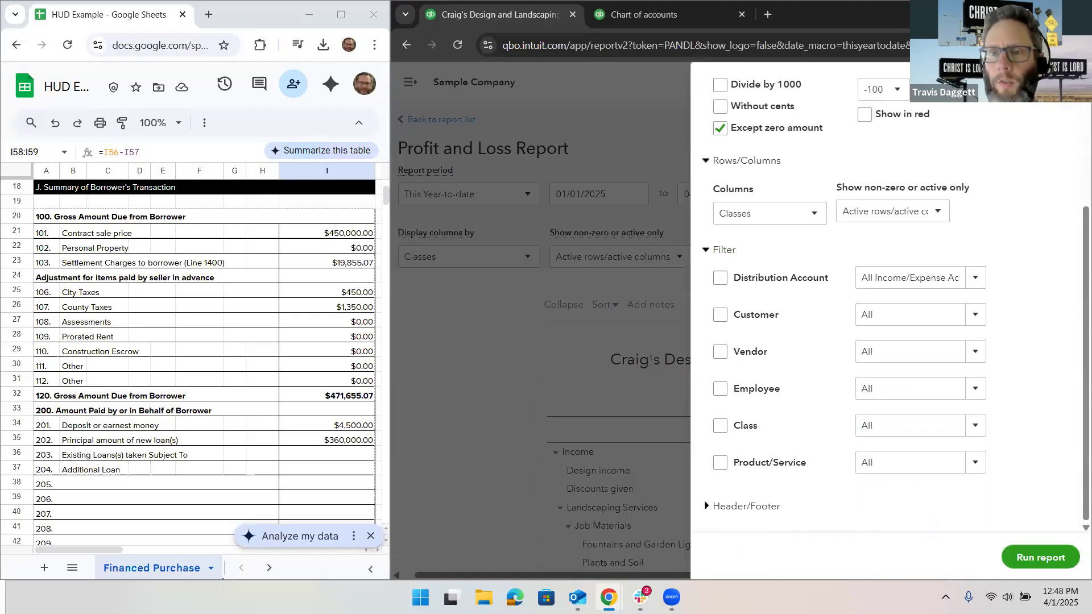
left_click(687, 296)
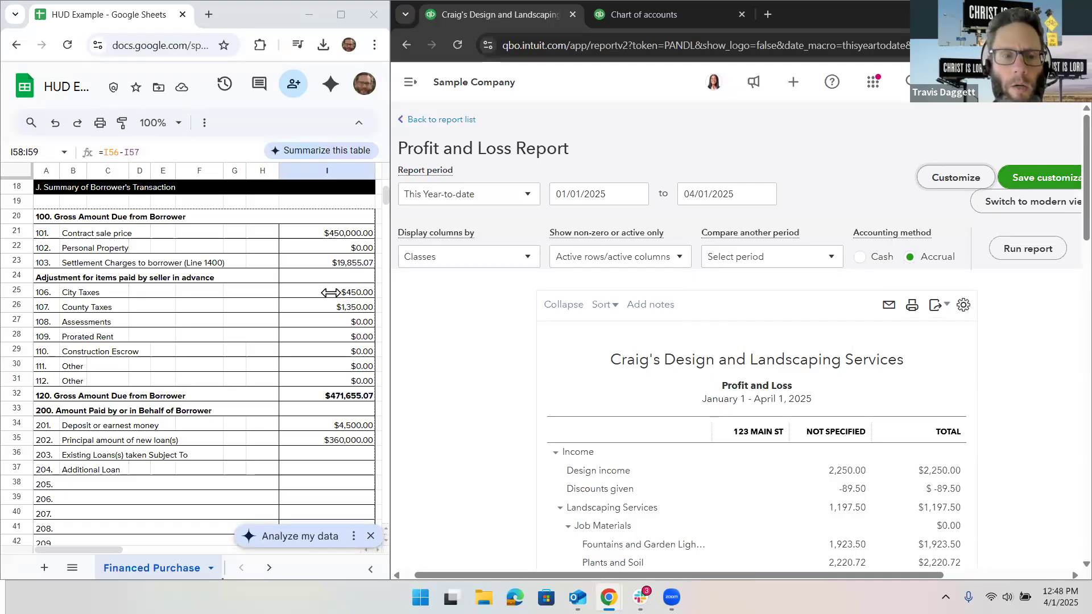
Step: Review the property details and the Summary of Borrower's Transaction in the HUD spreadsheet in Google Sheets
scroll(314, 292, "up", 5)
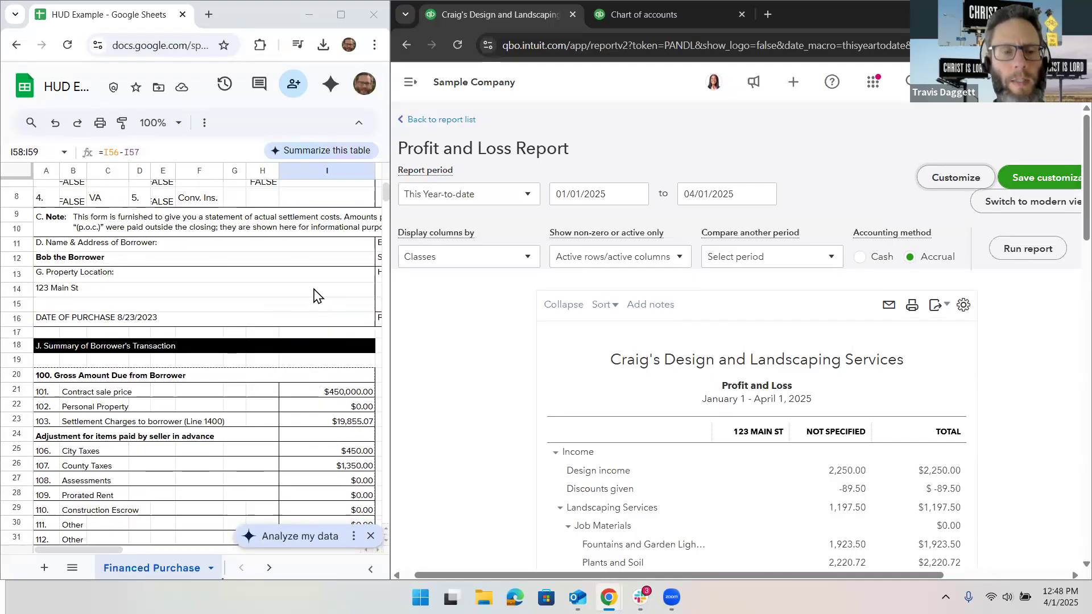
scroll(314, 291, "down", 5)
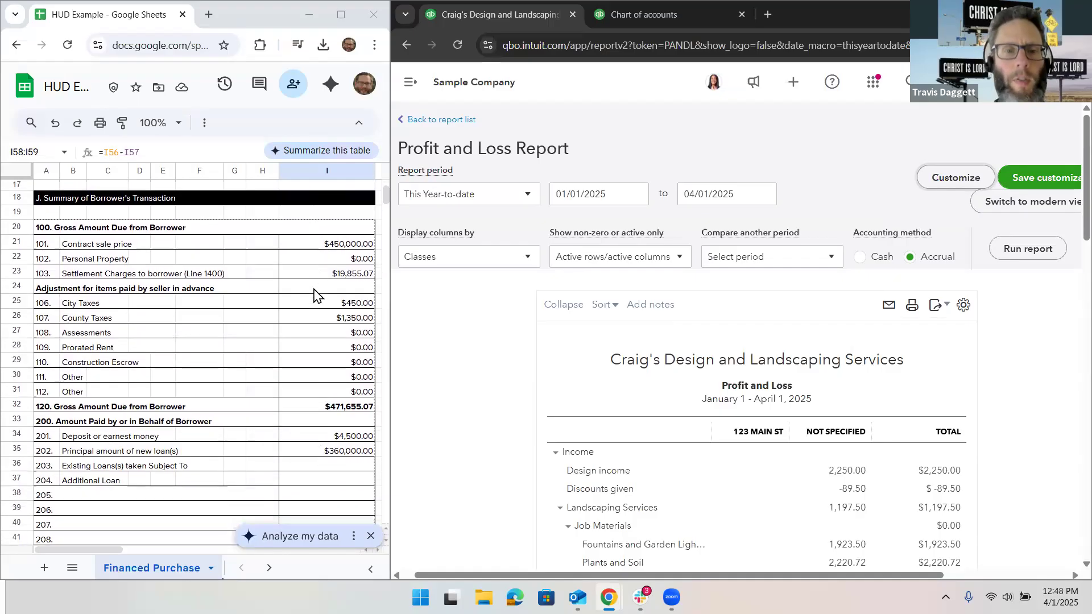
scroll(314, 294, "down", 1)
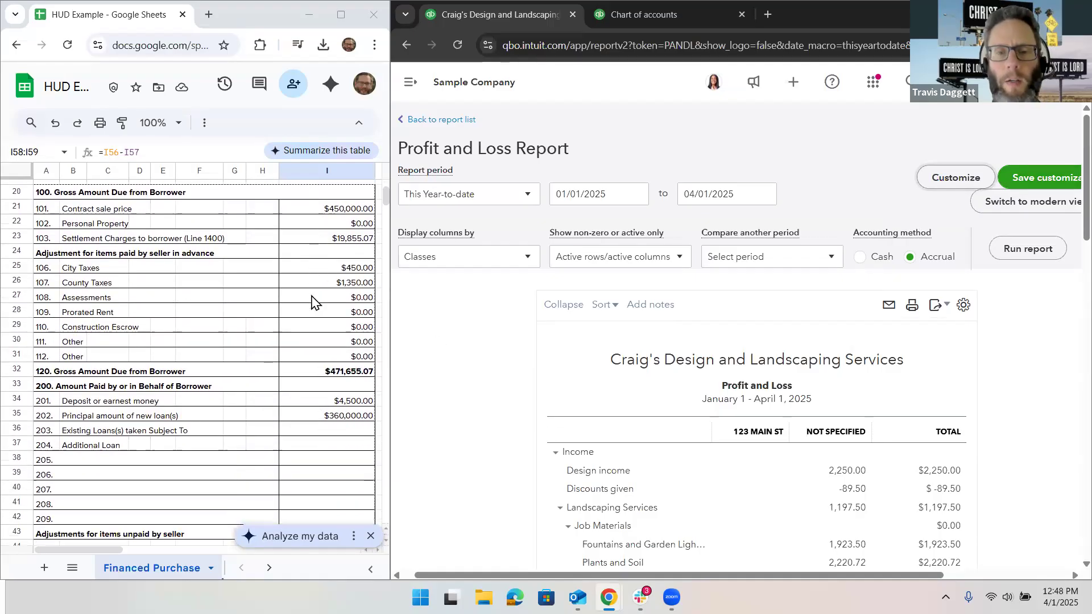